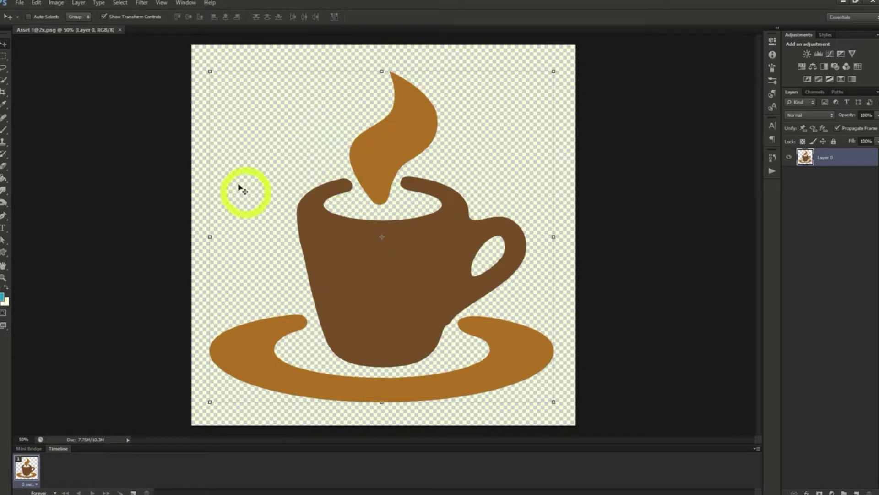
Try the Color Negative (RGB) preset in a Curves adjustment applied directly to Layer 0
{"action": "left_click", "coordinate": [56, 3]}
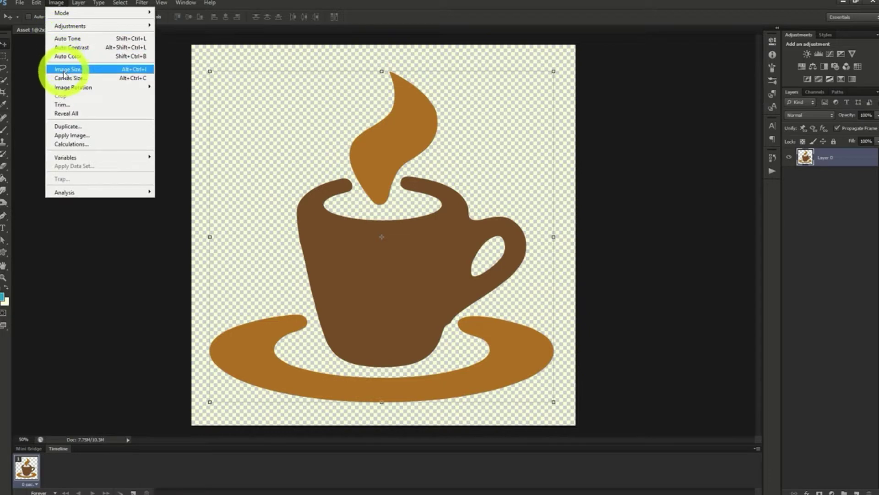
{"action": "mouse_move", "coordinate": [82, 25]}
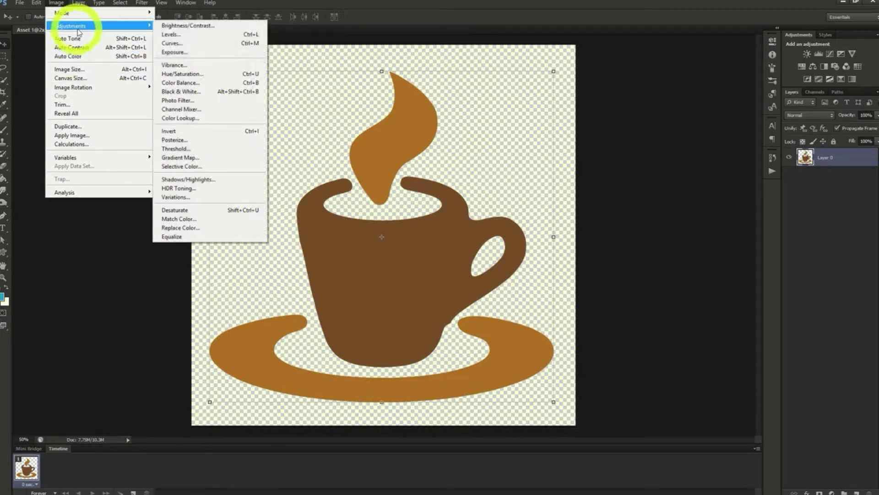
{"action": "left_click", "coordinate": [181, 49]}
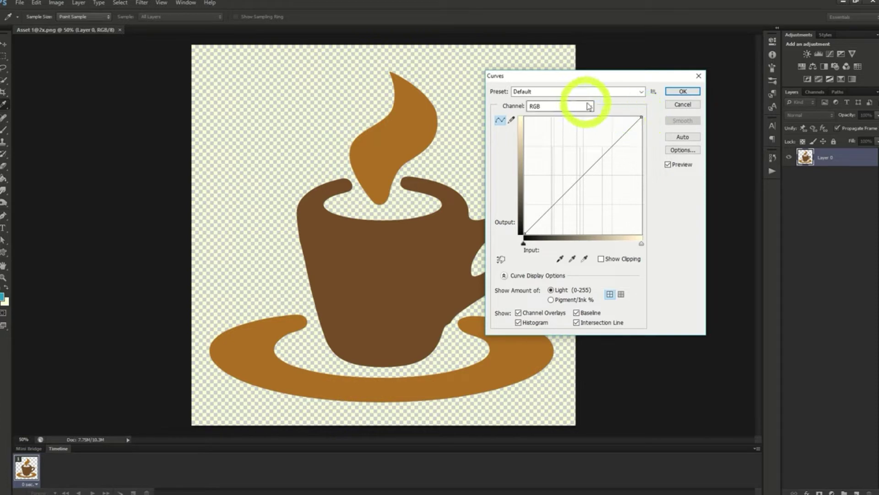
{"action": "left_click", "coordinate": [631, 92]}
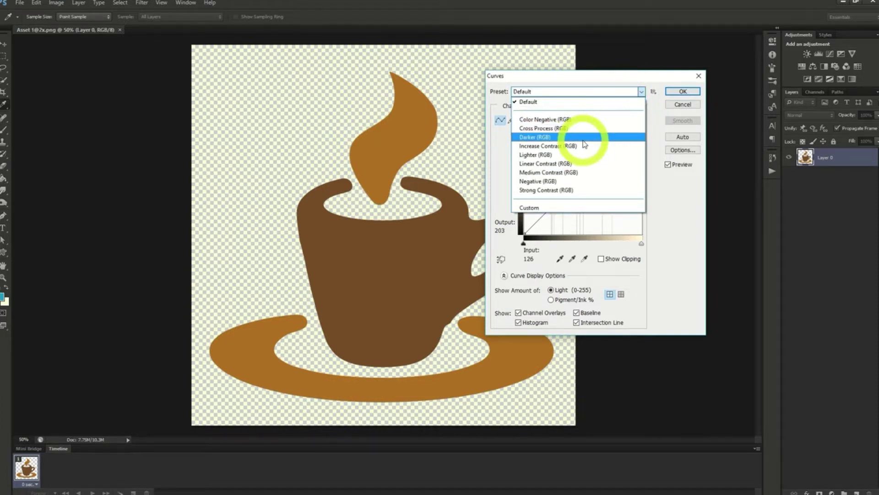
{"action": "left_click", "coordinate": [568, 120]}
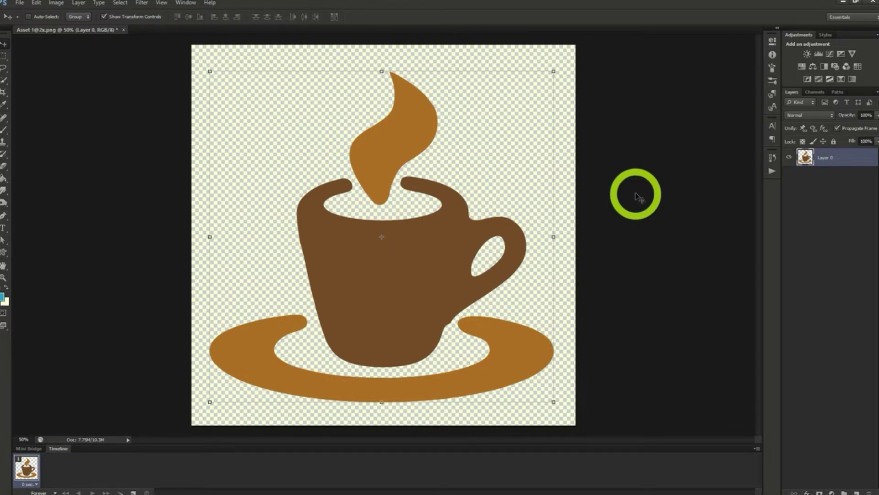
Add a Curves adjustment layer with default layer options above Layer 0 and toggle its visibility off and on
{"action": "left_click", "coordinate": [79, 3]}
{"action": "mouse_move", "coordinate": [110, 83]}
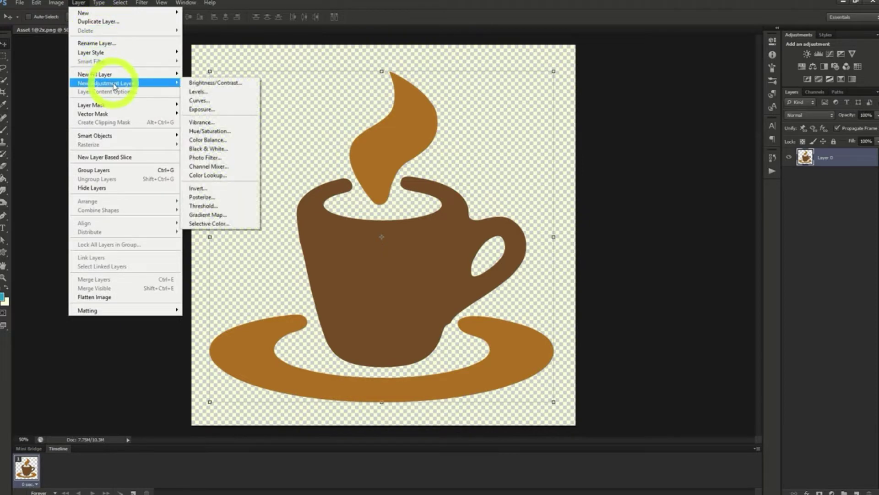
{"action": "left_click", "coordinate": [218, 101]}
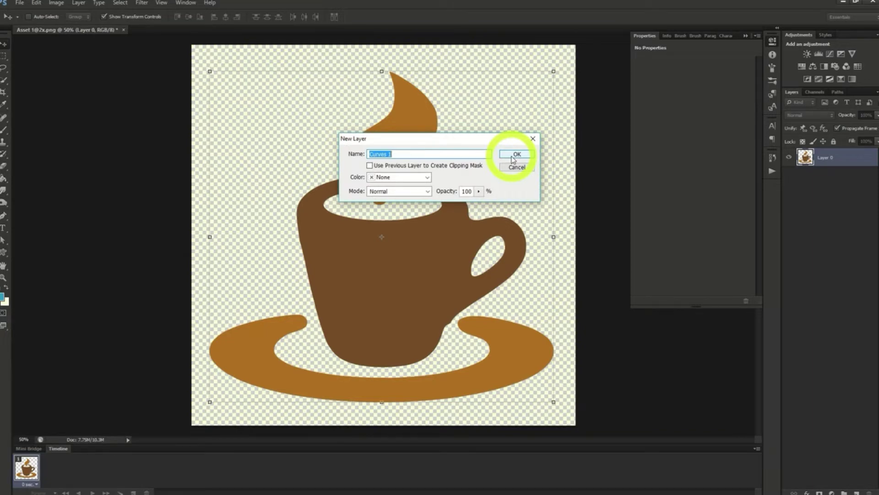
{"action": "left_click", "coordinate": [513, 156]}
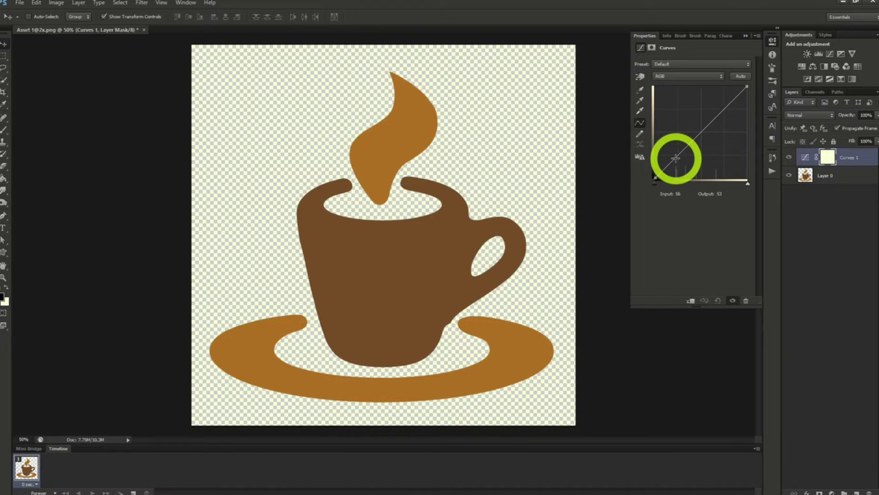
{"action": "left_click", "coordinate": [788, 158]}
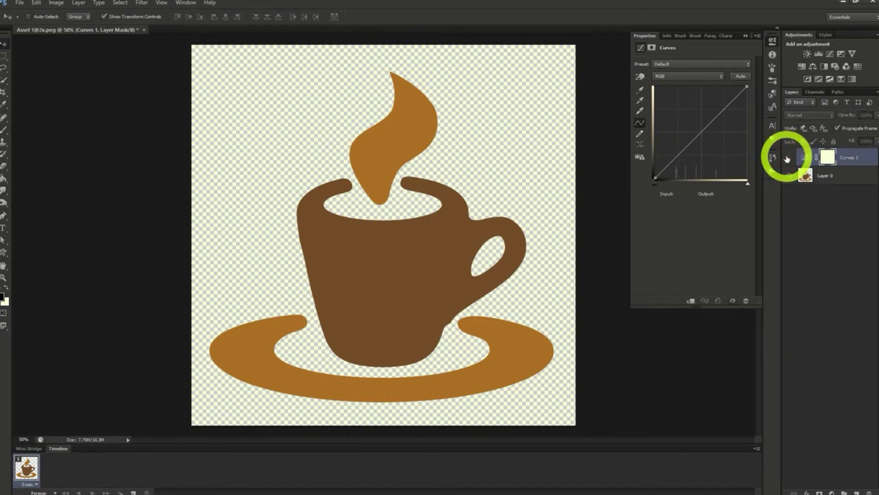
{"action": "left_click", "coordinate": [787, 158]}
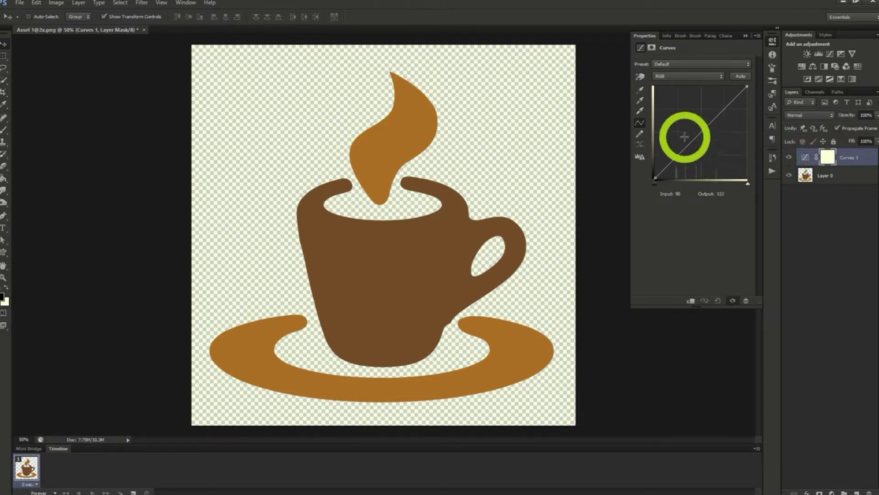
Shape the RGB curve with three points, lowering the shadow point to input 88, output 20 and raising the highlight point
{"action": "left_click", "coordinate": [675, 159]}
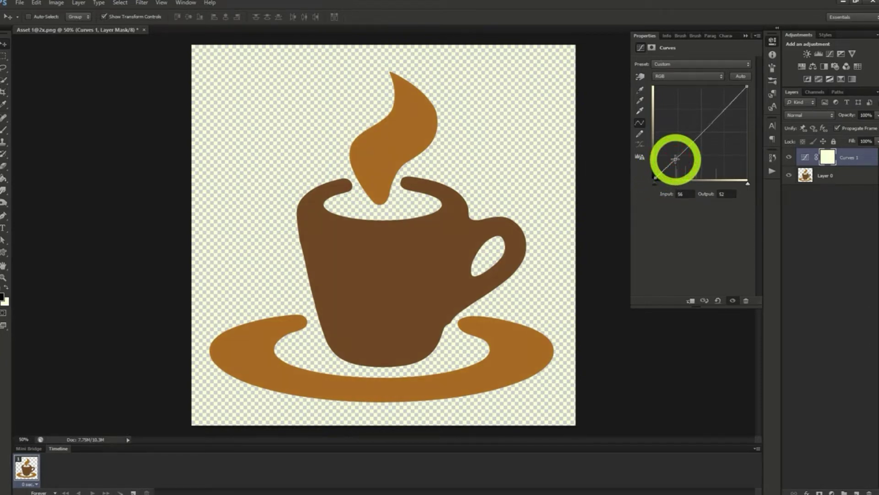
{"action": "left_click", "coordinate": [700, 134]}
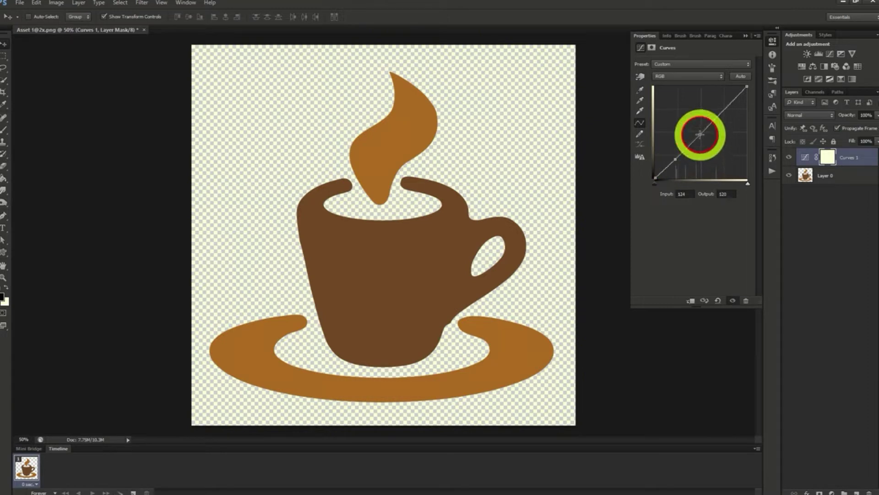
{"action": "left_click", "coordinate": [720, 113]}
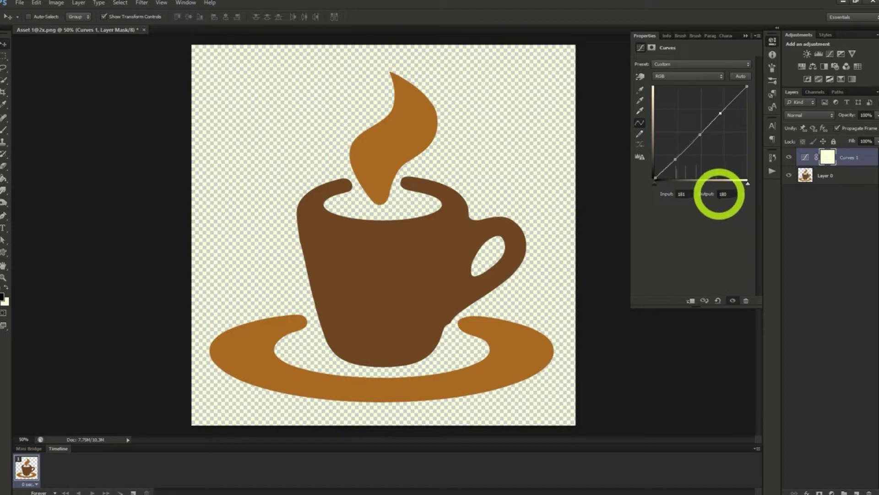
{"action": "left_click_drag", "start_coordinate": [675, 160], "coordinate": [687, 171]}
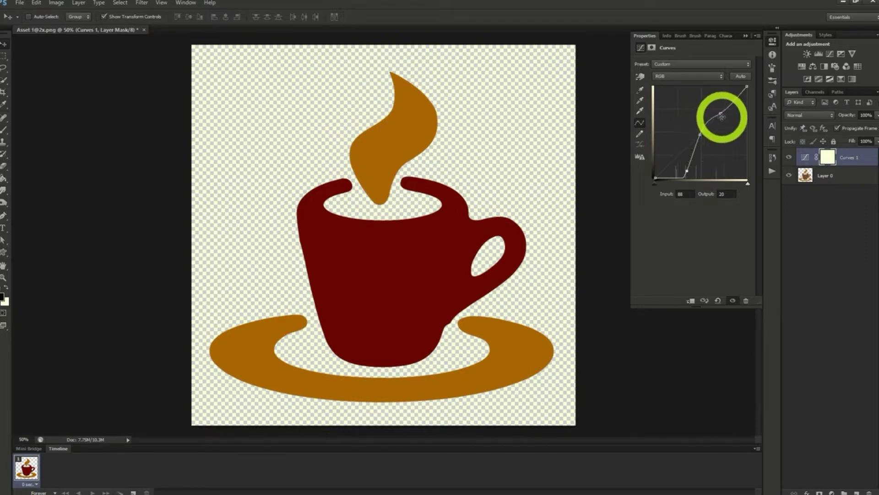
{"action": "left_click_drag", "start_coordinate": [720, 113], "coordinate": [699, 104]}
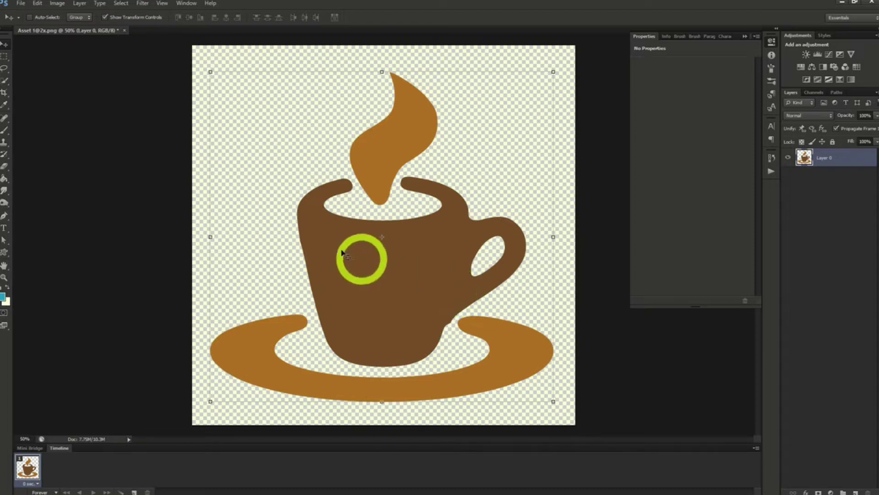
Add a Brightness/Contrast adjustment layer with default layer options above Layer 0
{"action": "left_click", "coordinate": [58, 3]}
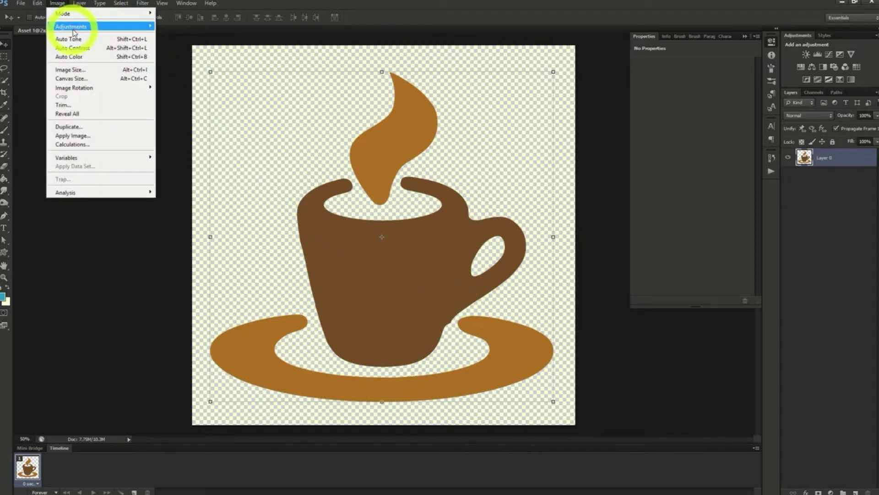
{"action": "mouse_move", "coordinate": [100, 26]}
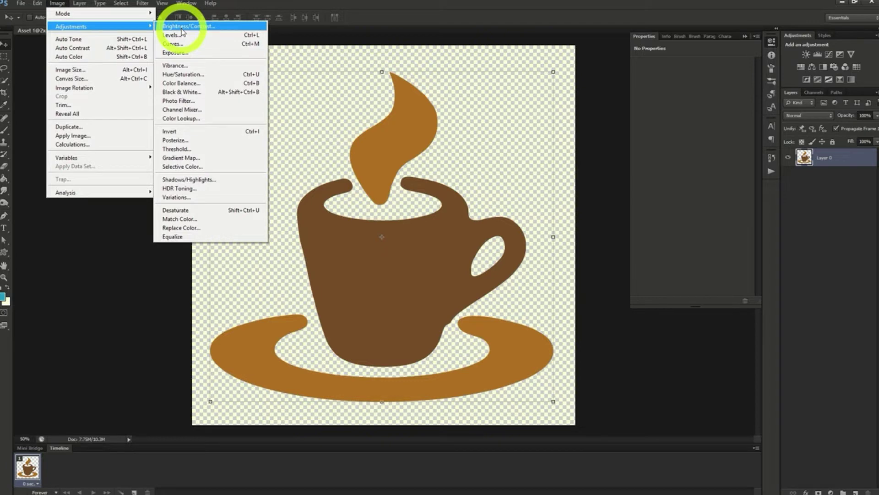
{"action": "mouse_move", "coordinate": [79, 3]}
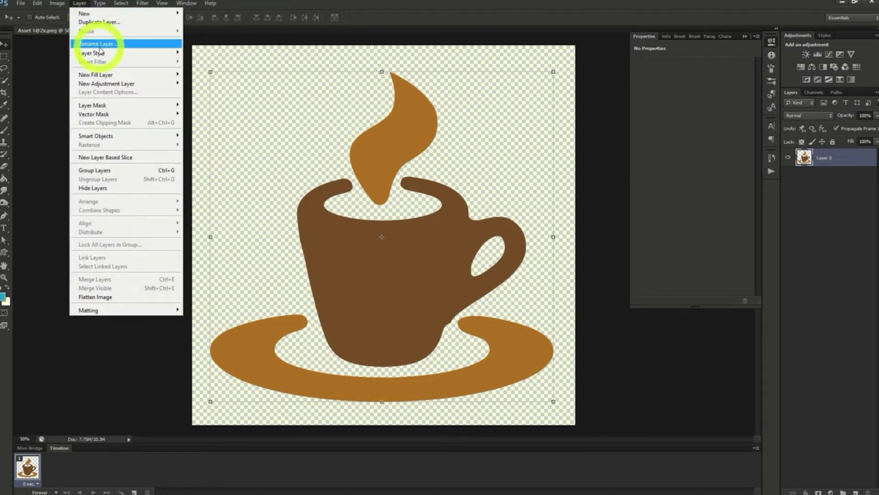
{"action": "mouse_move", "coordinate": [104, 84]}
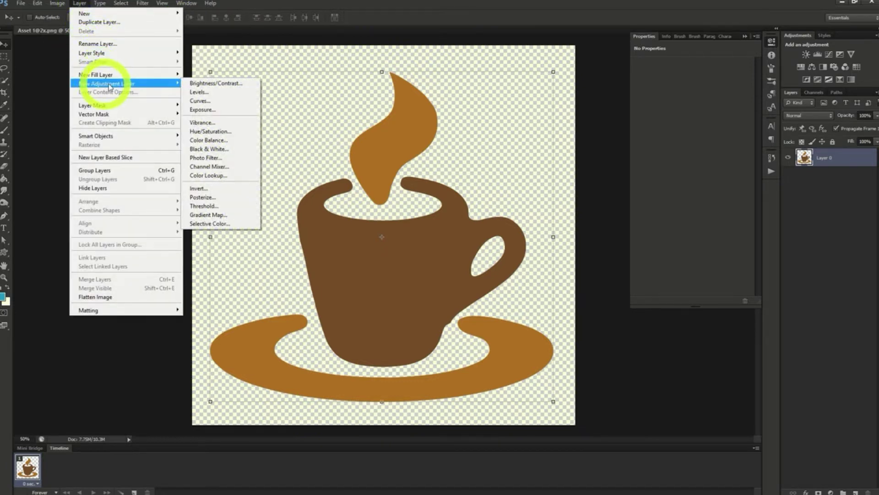
{"action": "left_click", "coordinate": [215, 83]}
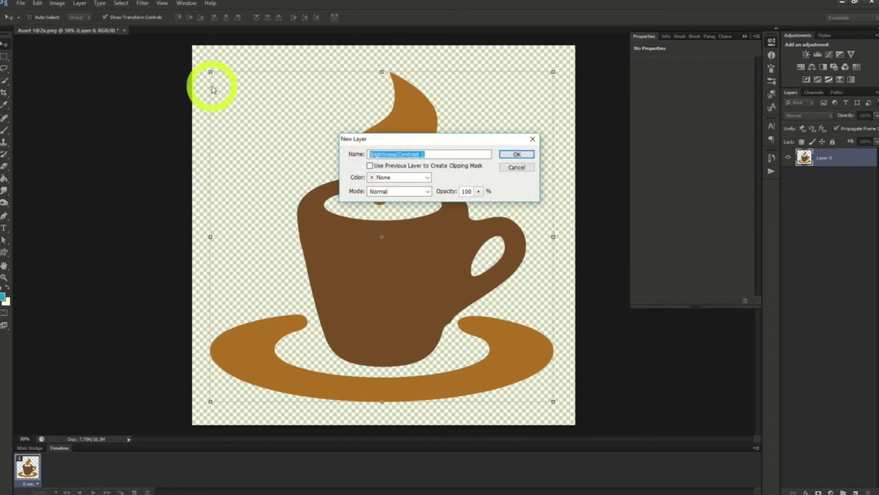
{"action": "left_click", "coordinate": [516, 154]}
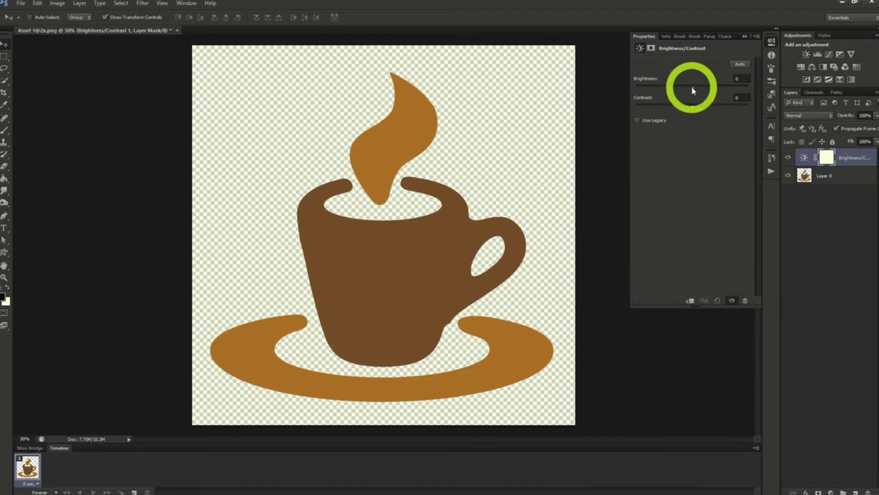
Try brighter and darker settings on the Brightness/Contrast layer, ending at brightness -61 and contrast 55
{"action": "left_click_drag", "start_coordinate": [691, 86], "coordinate": [713, 89]}
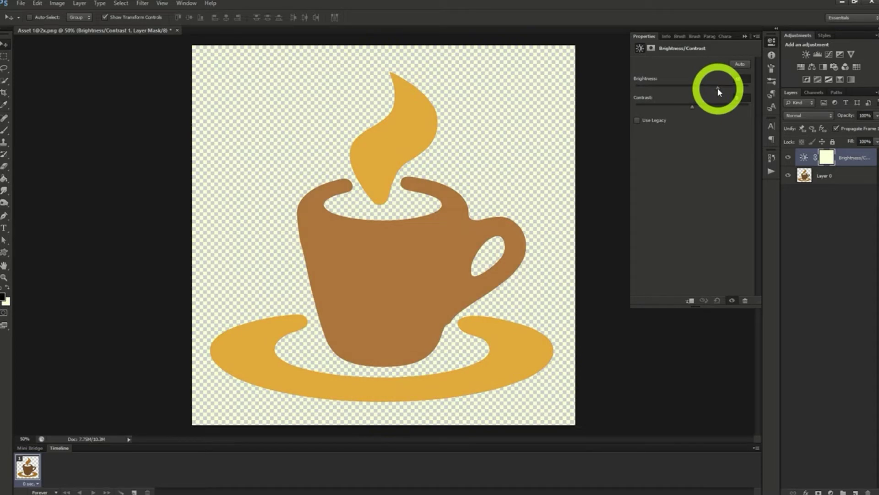
{"action": "mouse_move", "coordinate": [691, 106]}
{"action": "left_mouse_down"}
{"action": "mouse_move", "coordinate": [664, 109]}
{"action": "mouse_move", "coordinate": [700, 109]}
{"action": "left_mouse_up"}
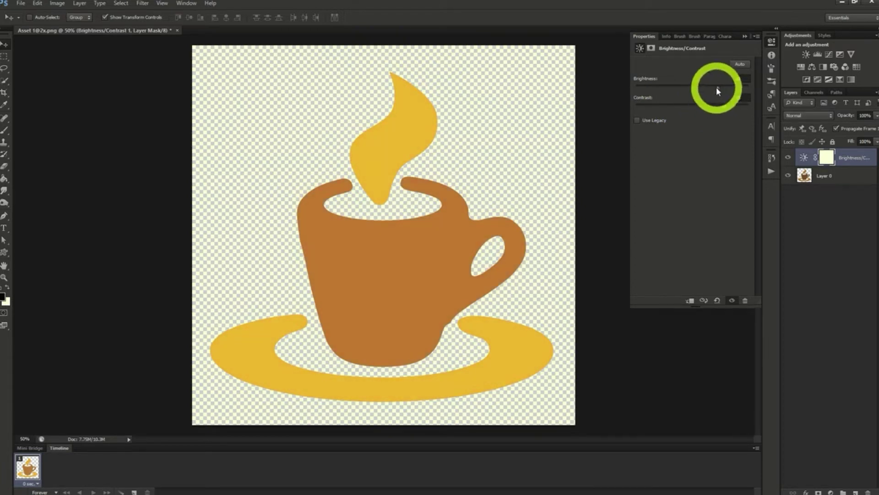
{"action": "left_click_drag", "start_coordinate": [717, 89], "coordinate": [670, 88]}
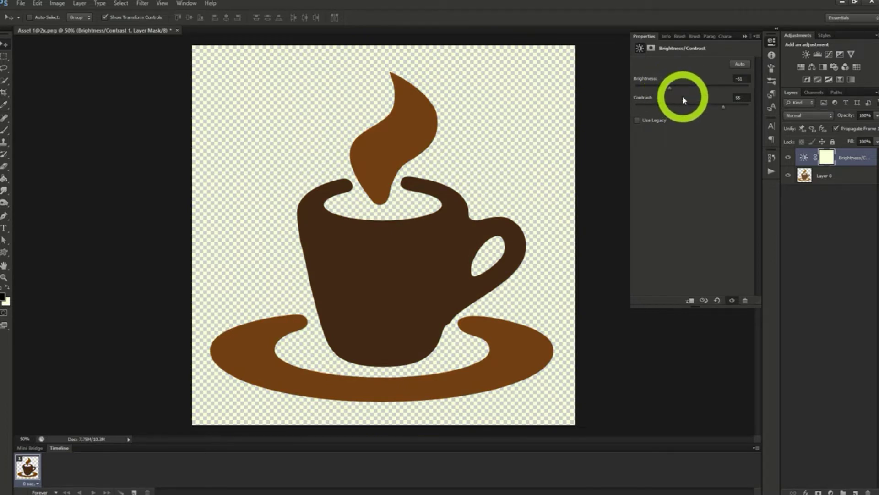
Add an Exposure adjustment layer with default layer options above the Brightness/Contrast layer
{"action": "left_click", "coordinate": [80, 3]}
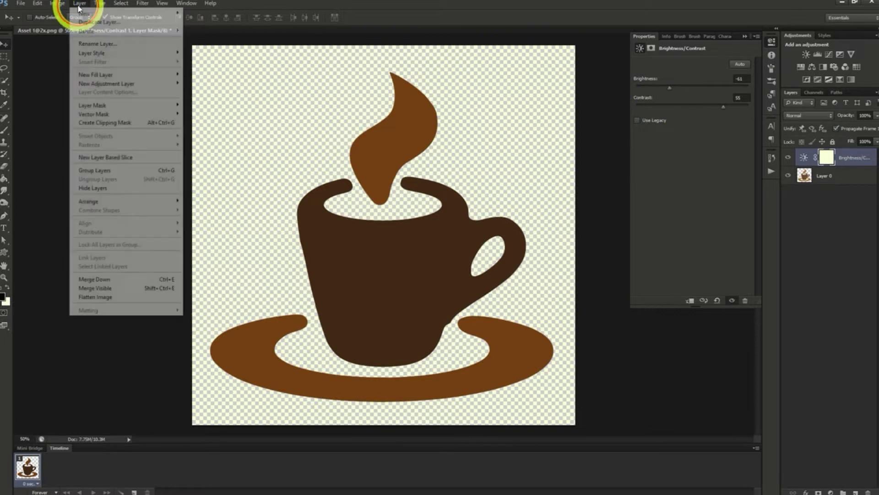
{"action": "mouse_move", "coordinate": [101, 86]}
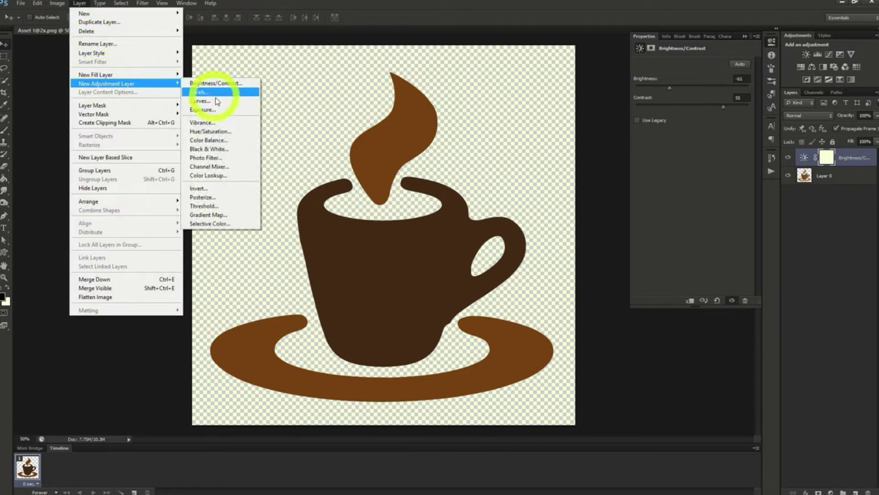
{"action": "left_click", "coordinate": [220, 111]}
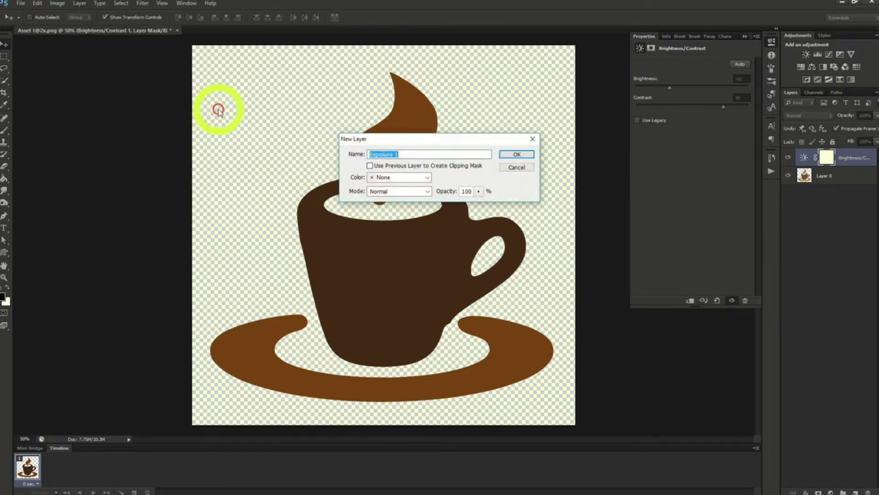
{"action": "left_click", "coordinate": [517, 155]}
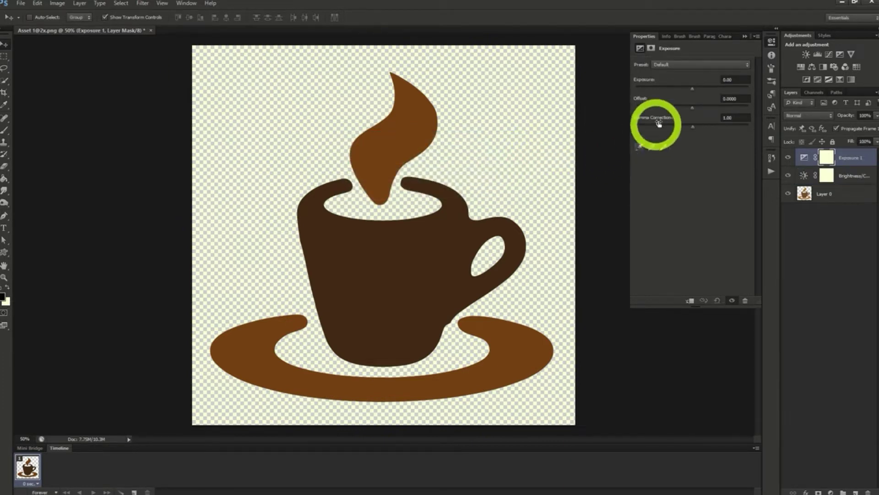
Experiment with the Exposure layer's settings, trying exposure -1.60, offset +0.1240 and gamma correction 1.05 before varying them further
{"action": "mouse_move", "coordinate": [691, 88]}
{"action": "left_mouse_down"}
{"action": "mouse_move", "coordinate": [664, 93]}
{"action": "mouse_move", "coordinate": [735, 98]}
{"action": "mouse_move", "coordinate": [694, 95]}
{"action": "left_mouse_up"}
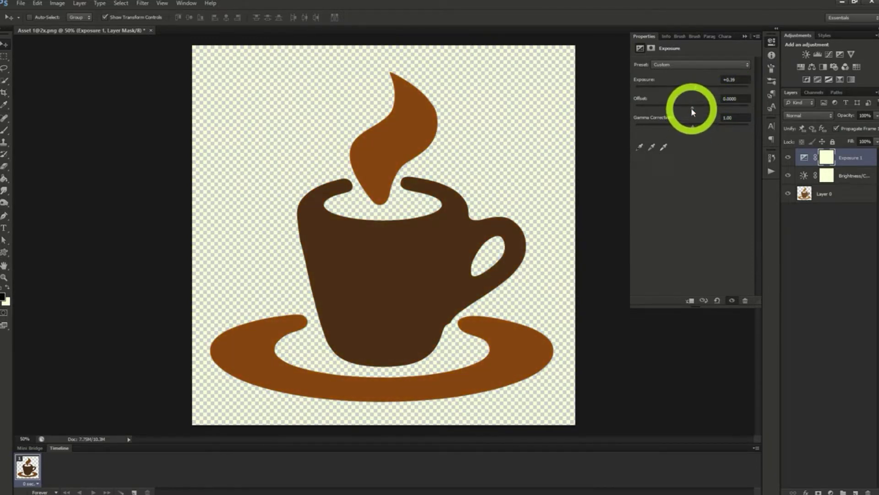
{"action": "left_click_drag", "start_coordinate": [692, 108], "coordinate": [710, 130]}
{"action": "left_click_drag", "start_coordinate": [711, 130], "coordinate": [699, 130]}
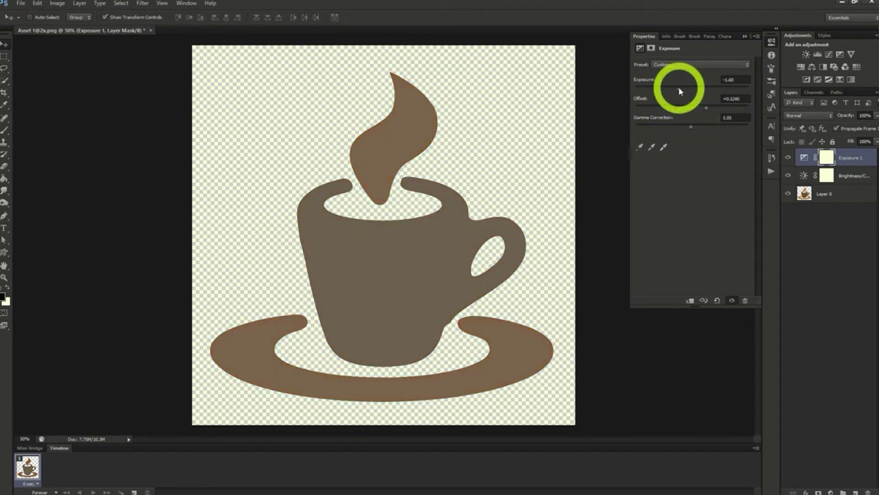
{"action": "left_click_drag", "start_coordinate": [680, 90], "coordinate": [702, 129]}
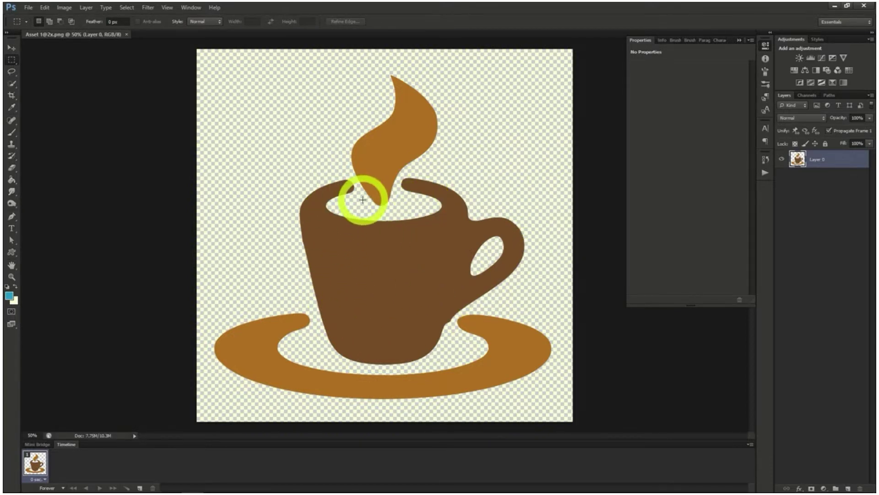
Add a Hue/Saturation adjustment layer with default layer options above Layer 0
{"action": "left_click", "coordinate": [86, 8]}
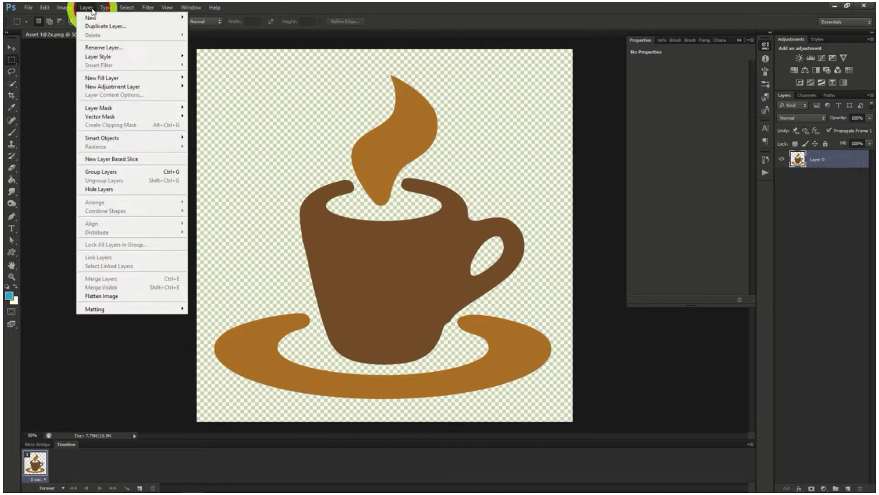
{"action": "mouse_move", "coordinate": [120, 90]}
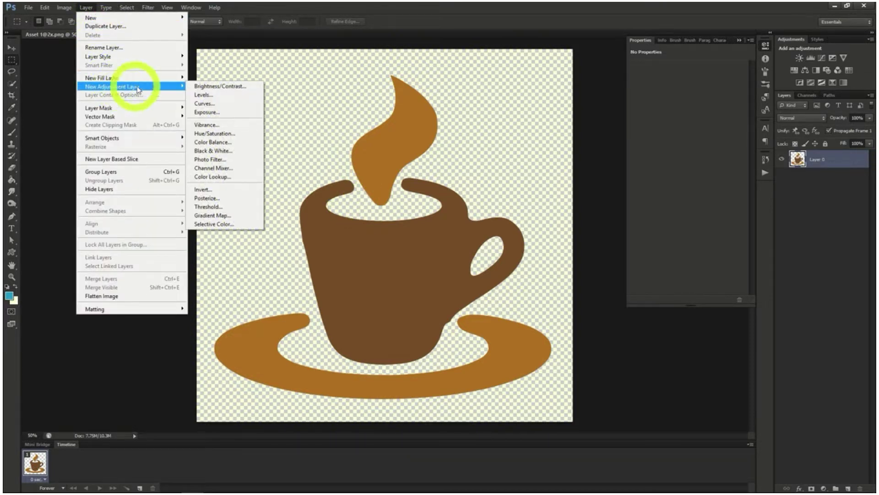
{"action": "left_click", "coordinate": [215, 134]}
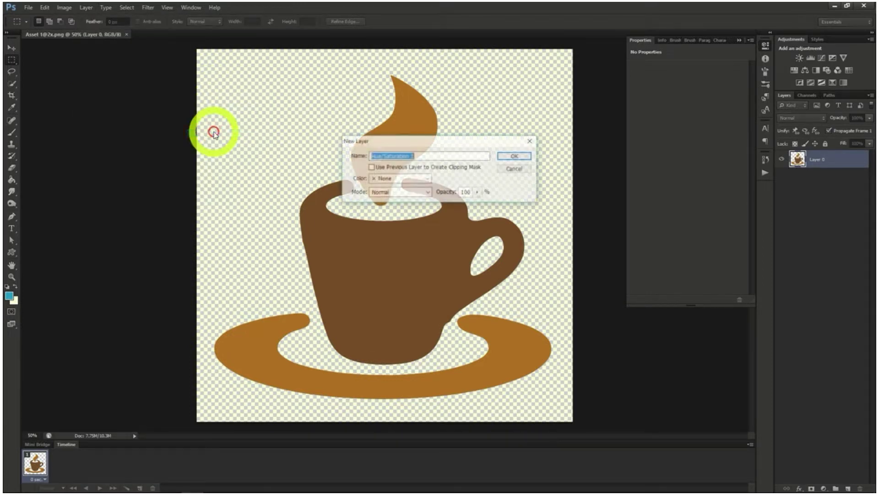
{"action": "left_click", "coordinate": [516, 157]}
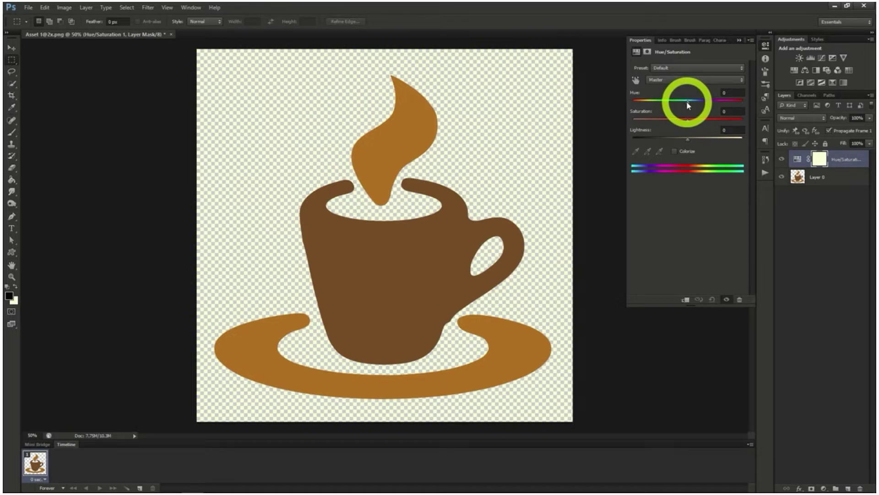
Experiment with the Hue/Saturation layer's sliders, raising the saturation, shifting the hue to +162 and setting the lightness around +2
{"action": "mouse_move", "coordinate": [688, 124]}
{"action": "left_mouse_down"}
{"action": "mouse_move", "coordinate": [721, 121]}
{"action": "mouse_move", "coordinate": [665, 122]}
{"action": "mouse_move", "coordinate": [688, 121]}
{"action": "mouse_move", "coordinate": [684, 138]}
{"action": "mouse_move", "coordinate": [665, 139]}
{"action": "mouse_move", "coordinate": [708, 141]}
{"action": "mouse_move", "coordinate": [689, 140]}
{"action": "left_mouse_up"}
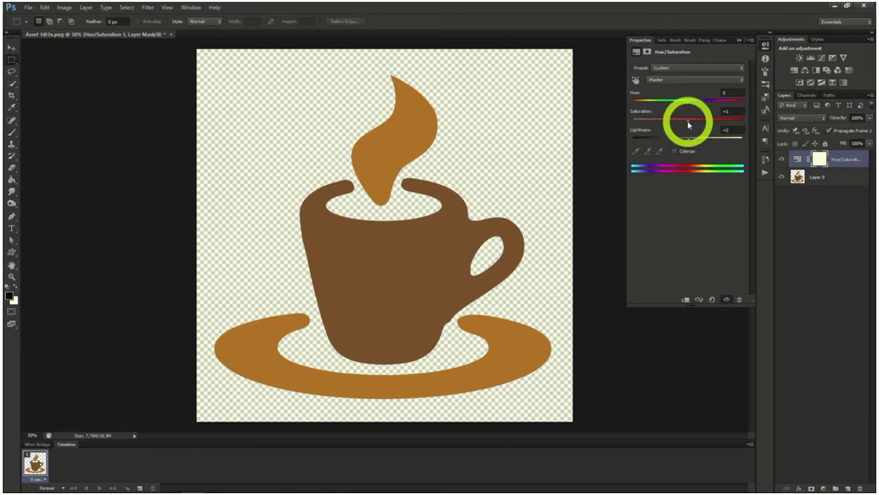
{"action": "left_click_drag", "start_coordinate": [688, 120], "coordinate": [714, 124]}
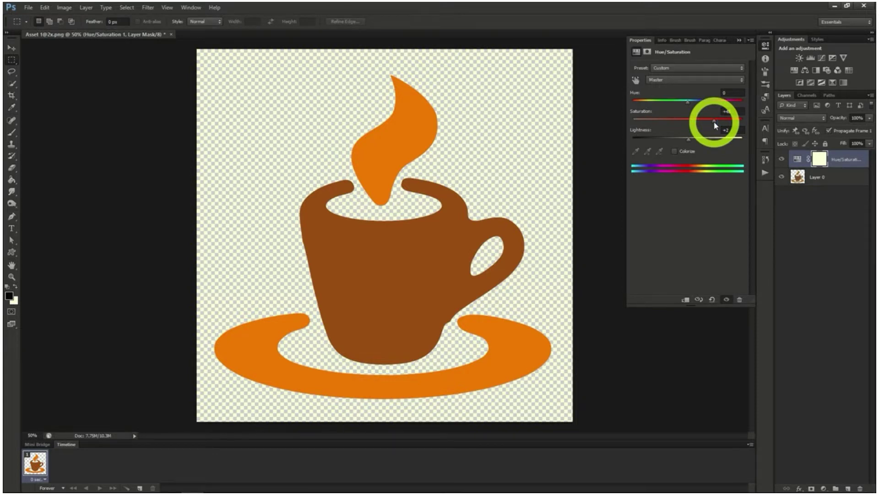
{"action": "left_click_drag", "start_coordinate": [687, 102], "coordinate": [738, 104]}
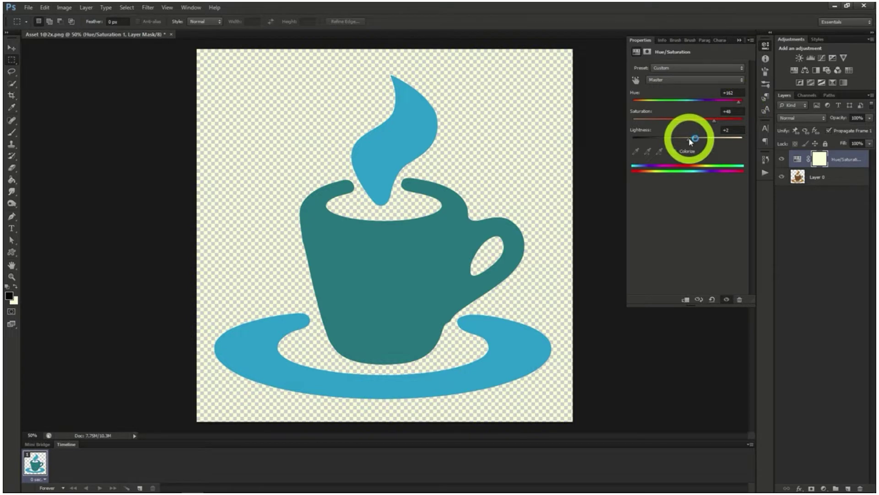
{"action": "mouse_move", "coordinate": [689, 138]}
{"action": "left_mouse_down"}
{"action": "mouse_move", "coordinate": [705, 138]}
{"action": "mouse_move", "coordinate": [688, 139]}
{"action": "left_mouse_up"}
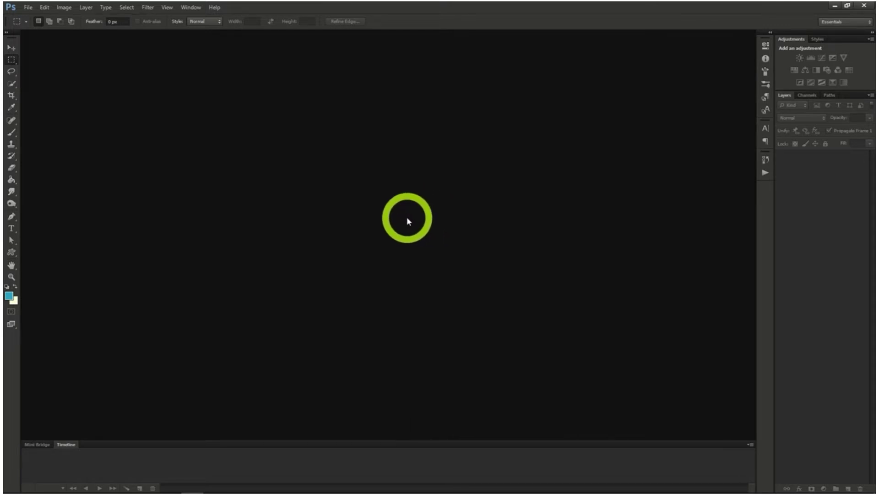
Create a new transparent document 970 pixels wide and 90 pixels high
{"action": "left_click", "coordinate": [27, 7]}
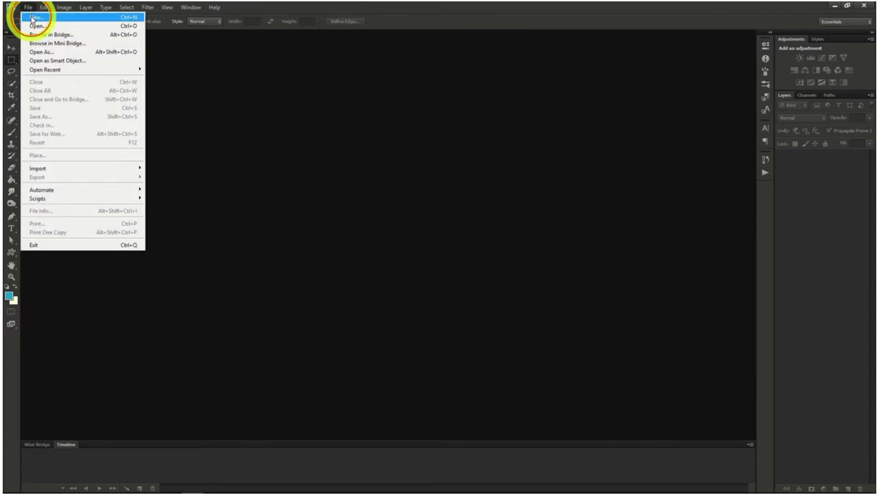
{"action": "left_click", "coordinate": [34, 18]}
{"action": "left_click", "coordinate": [326, 202]}
{"action": "left_click_drag", "start_coordinate": [326, 202], "coordinate": [255, 197]}
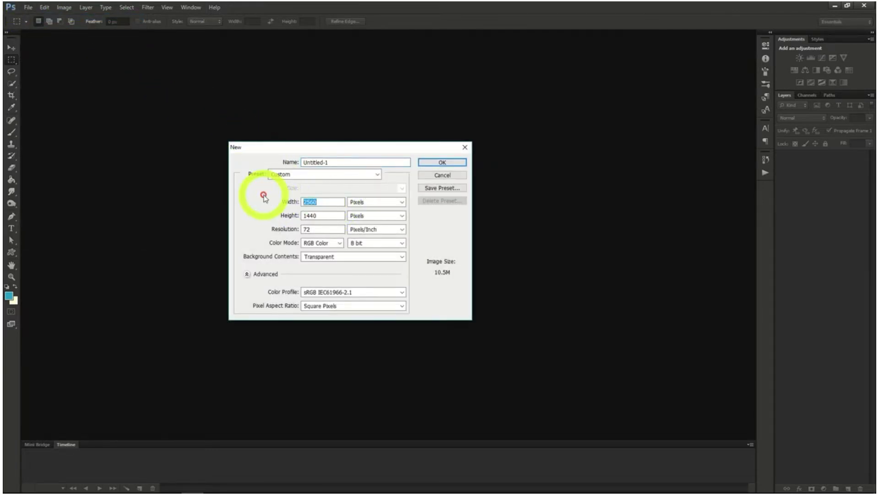
{"action": "type", "text": "970"}
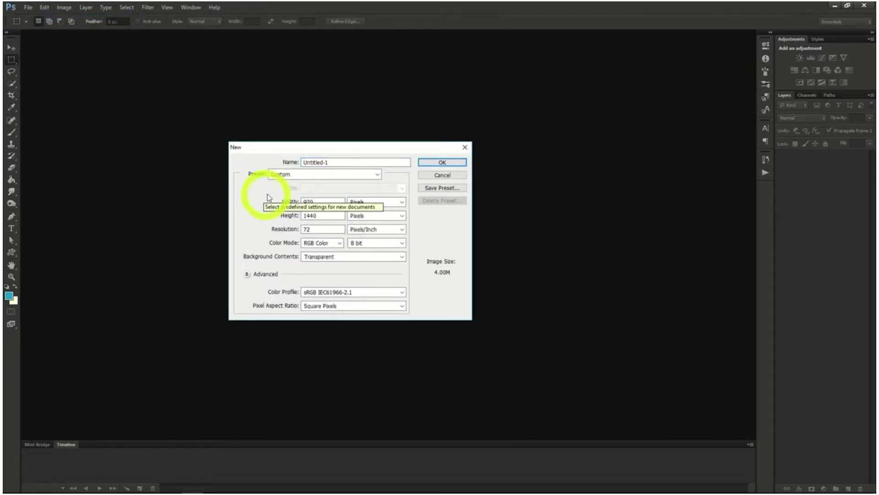
{"action": "left_click_drag", "start_coordinate": [323, 216], "coordinate": [280, 219]}
{"action": "type", "text": "90"}
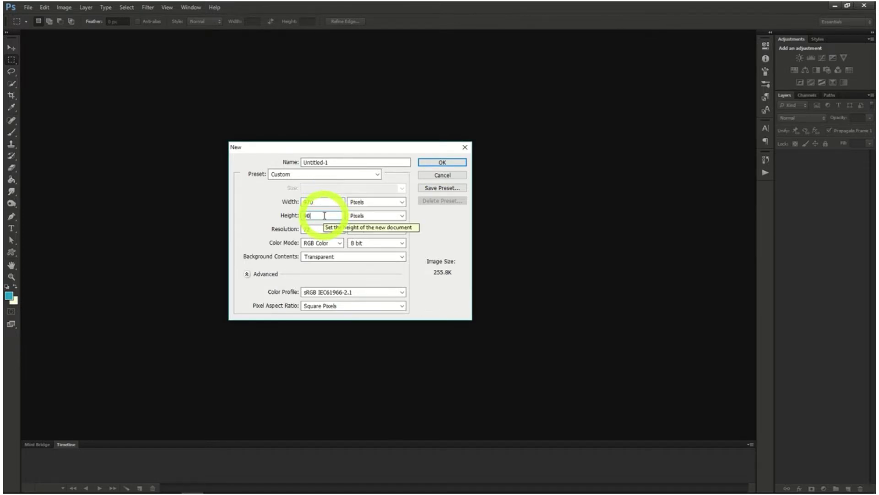
{"action": "left_click", "coordinate": [429, 162]}
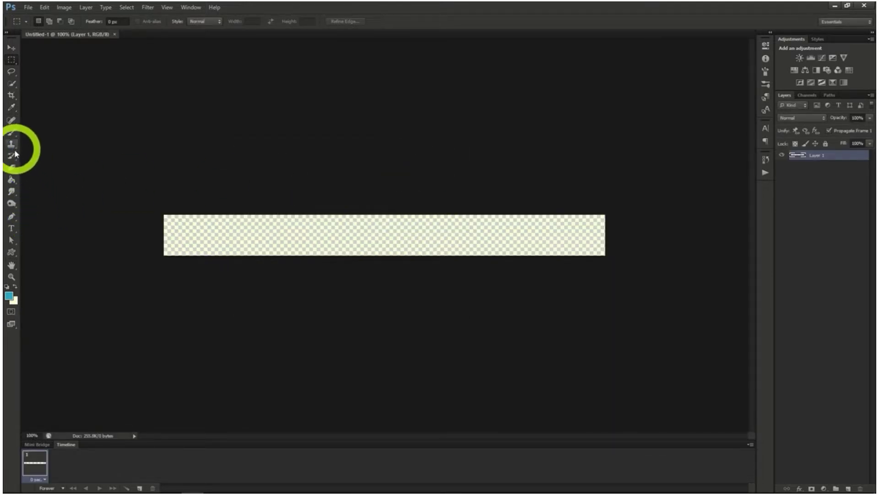
Fill the empty banner with the light background colour using the Paint Bucket
{"action": "left_click", "coordinate": [11, 179]}
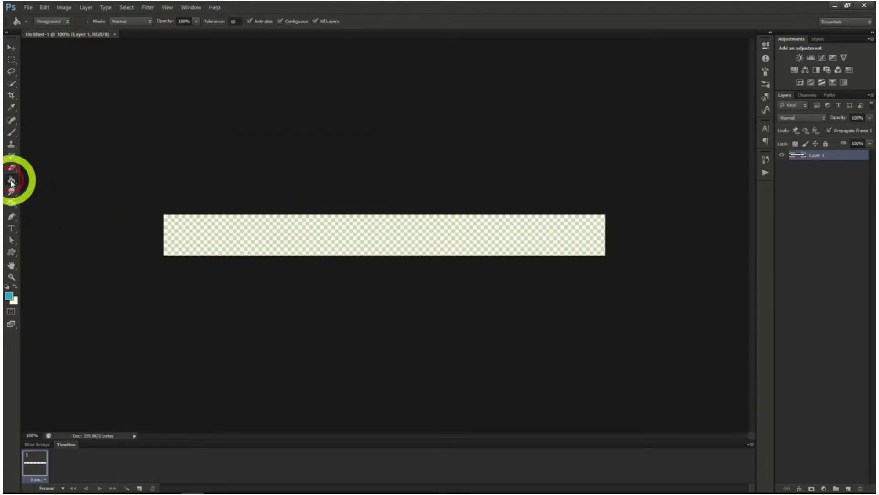
{"action": "left_click", "coordinate": [194, 232]}
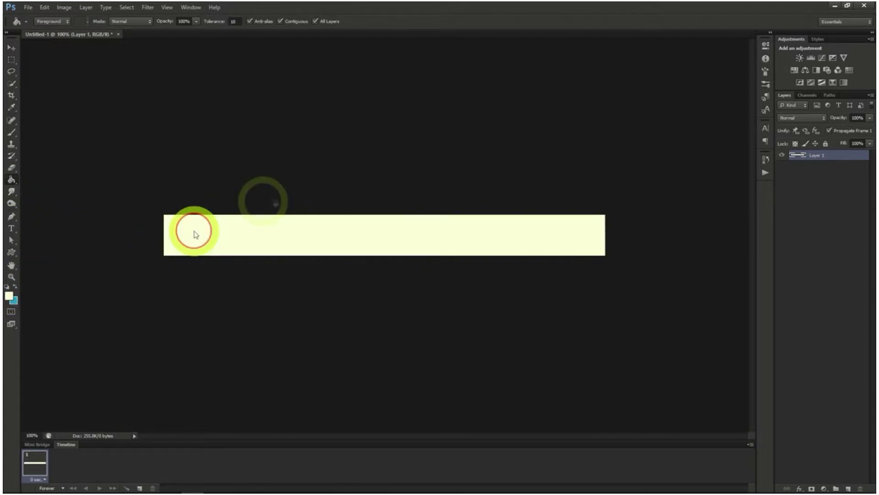
Add the black text "10 Apples for 3.99" in Segoe Script at 55.12 pt and place it on the banner
{"action": "left_click", "coordinate": [12, 229]}
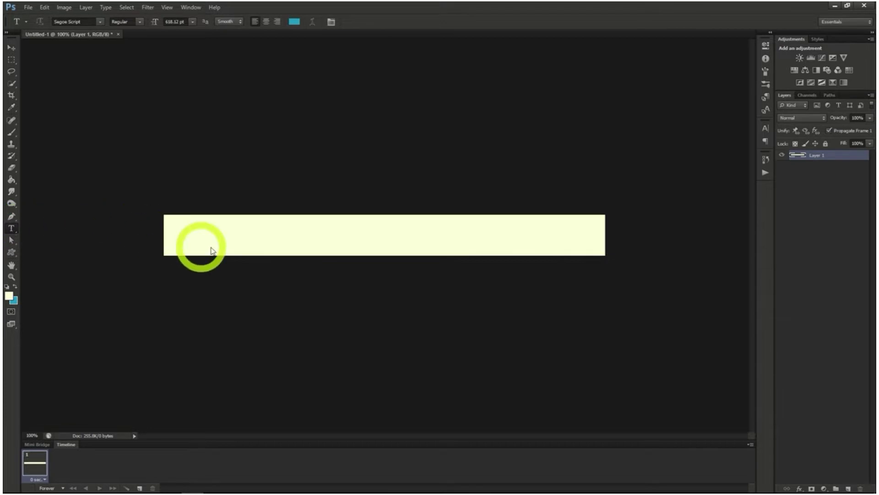
{"action": "left_click", "coordinate": [764, 126]}
{"action": "left_click", "coordinate": [735, 180]}
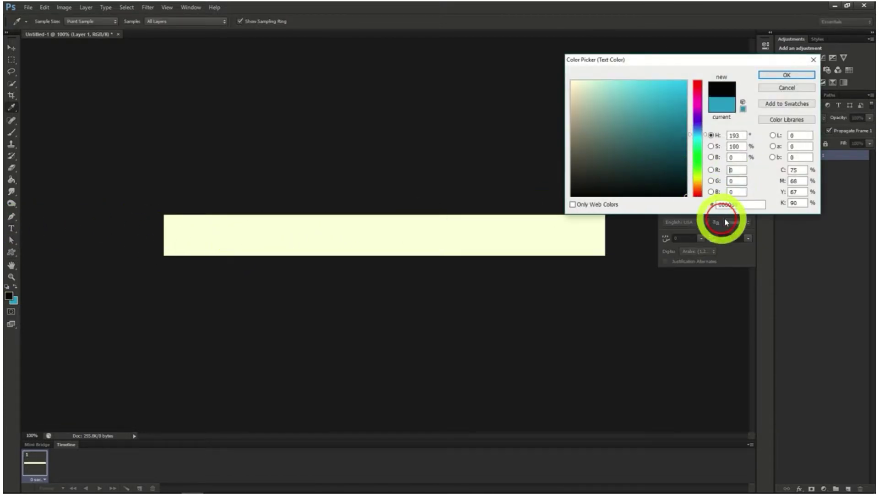
{"action": "left_click", "coordinate": [778, 75]}
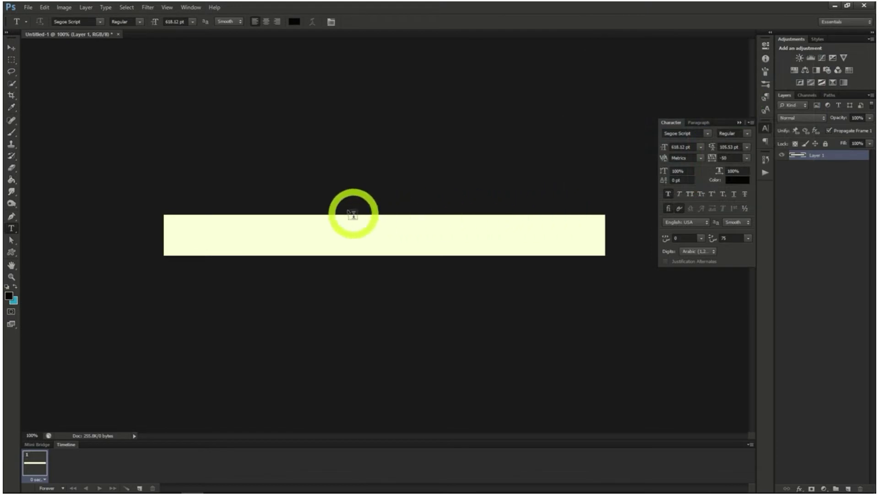
{"action": "left_click", "coordinate": [318, 196]}
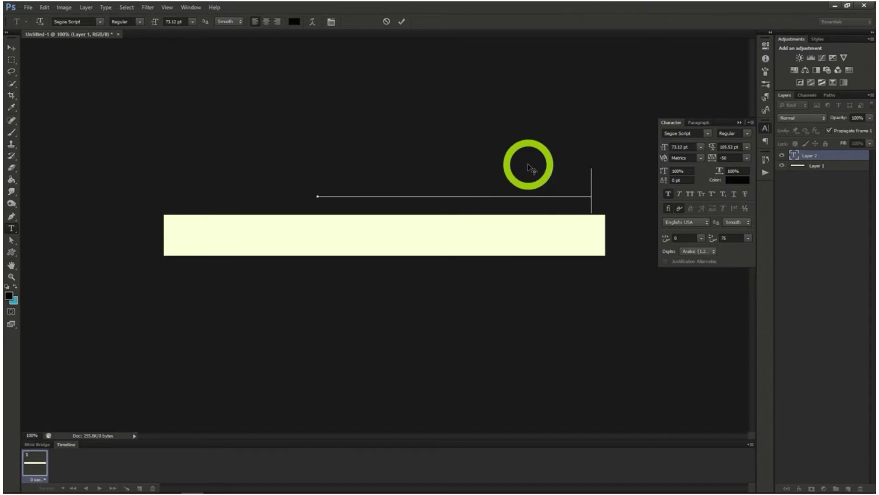
{"action": "left_click_drag", "start_coordinate": [491, 143], "coordinate": [426, 201]}
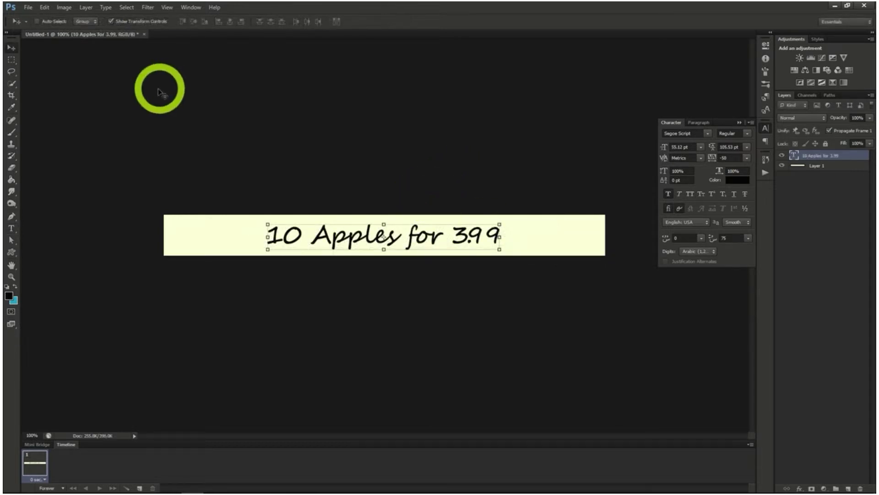
Select the whole canvas and centre the text layer horizontally within it
{"action": "left_click", "coordinate": [126, 7]}
{"action": "left_click", "coordinate": [129, 18]}
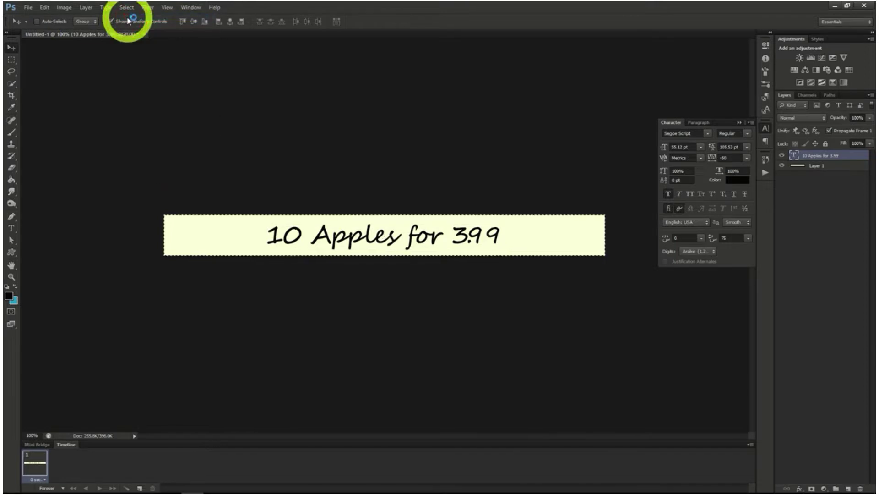
{"action": "left_click", "coordinate": [229, 23]}
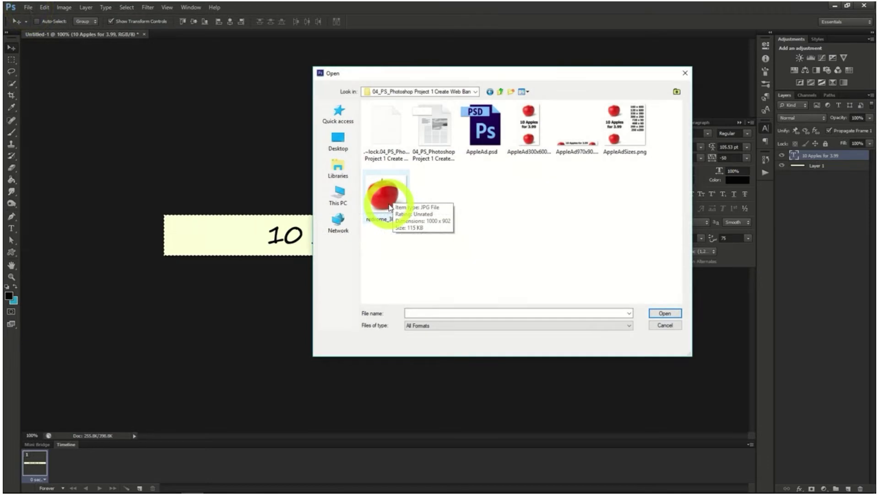
Open the apple picture redrome_300.jpg and copy the entire image
{"action": "left_click", "coordinate": [387, 202]}
{"action": "double_click", "coordinate": [389, 205]}
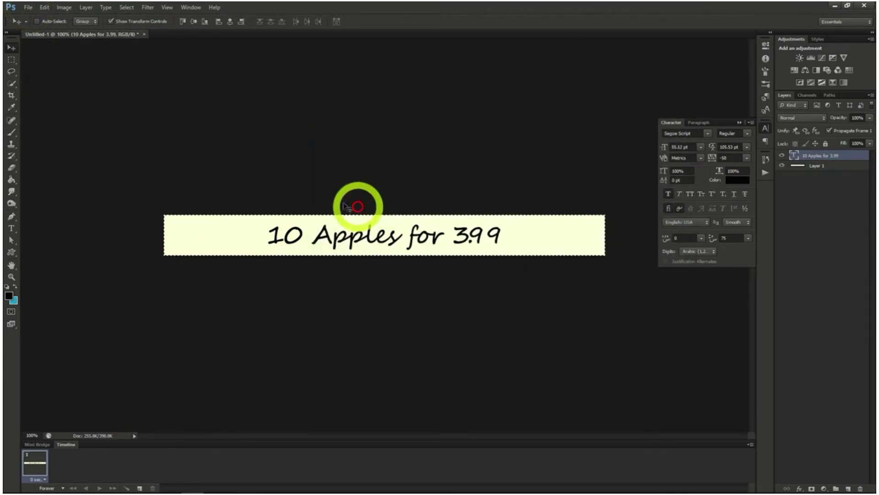
{"action": "left_click", "coordinate": [126, 6]}
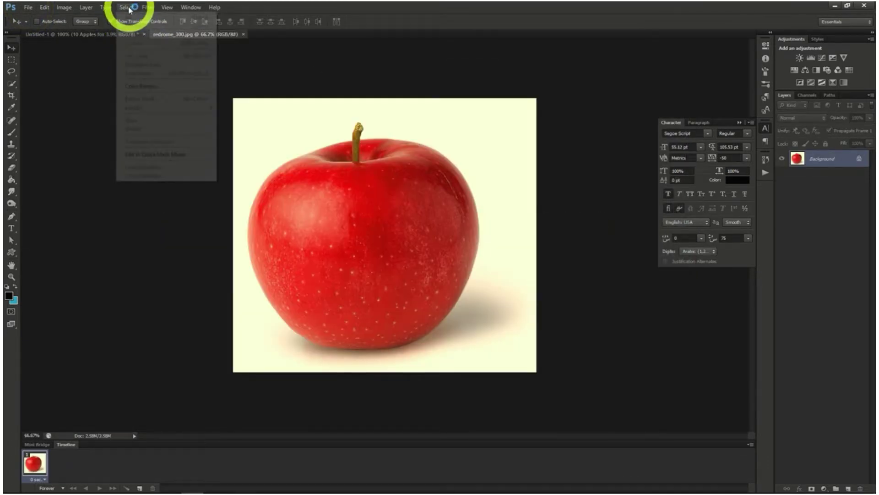
{"action": "left_click", "coordinate": [129, 18]}
{"action": "left_click", "coordinate": [44, 7]}
{"action": "left_click", "coordinate": [51, 70]}
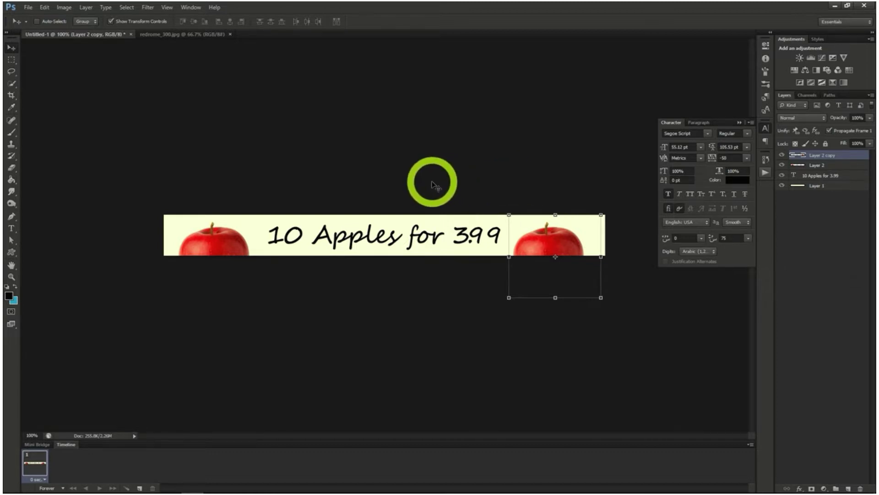
Save the banner in Photoshop format as appleAd1.psd
{"action": "left_click", "coordinate": [28, 8]}
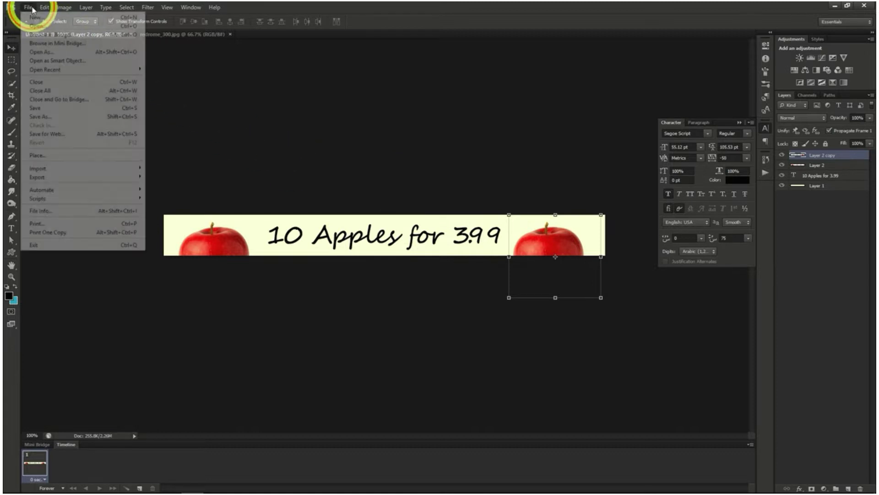
{"action": "left_click", "coordinate": [49, 109]}
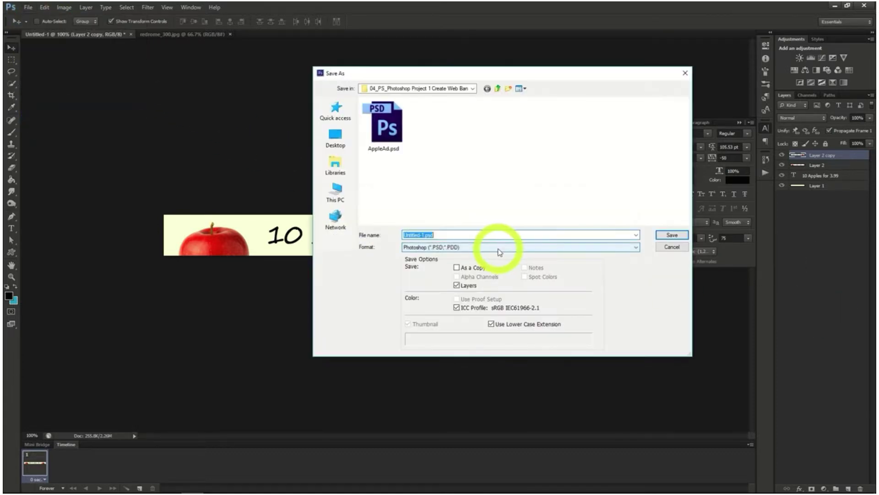
{"action": "type", "text": "appleAd"}
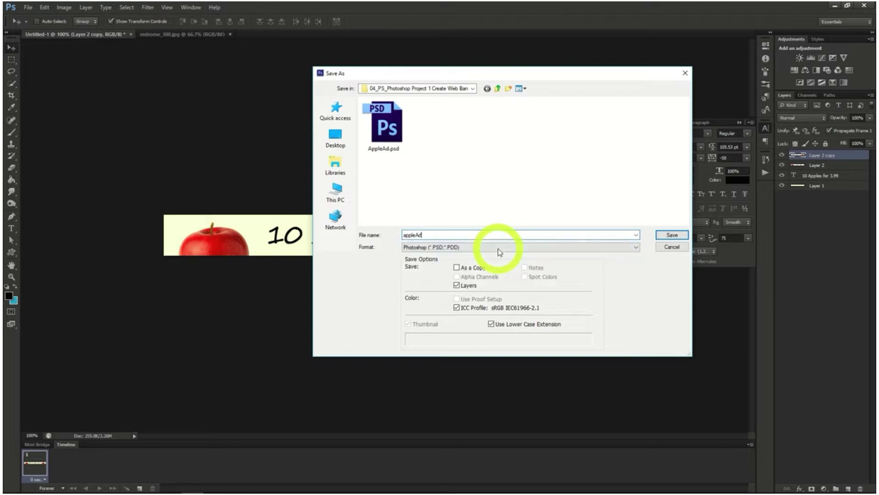
{"action": "key", "text": "Return"}
{"action": "left_click", "coordinate": [531, 151]}
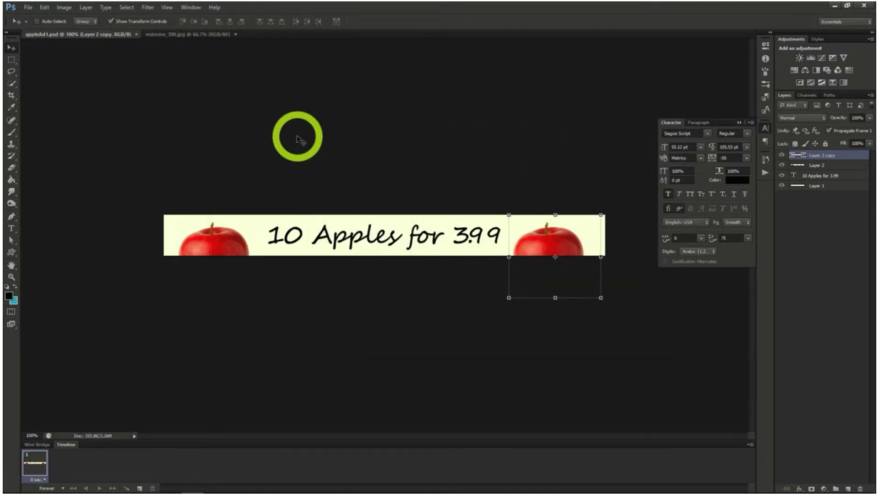
Resize the canvas to 300 by 600 pixels with the anchor centred, accepting the clipping
{"action": "left_click", "coordinate": [65, 8]}
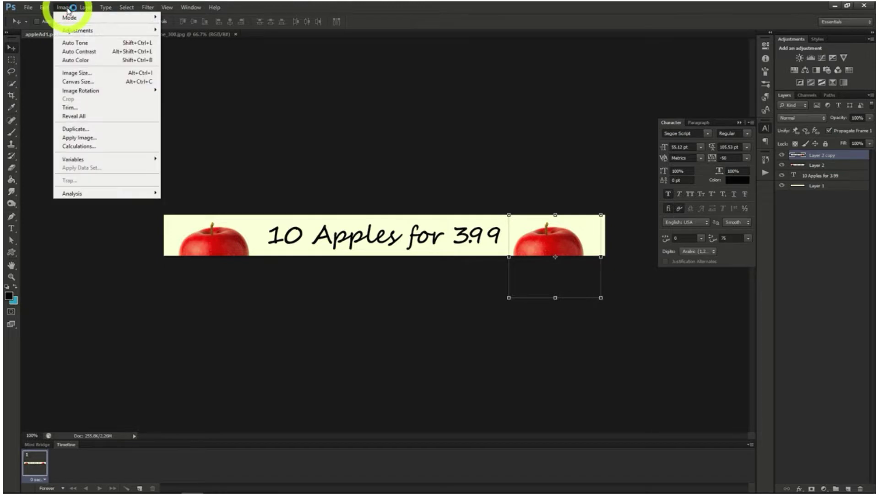
{"action": "left_click", "coordinate": [89, 83]}
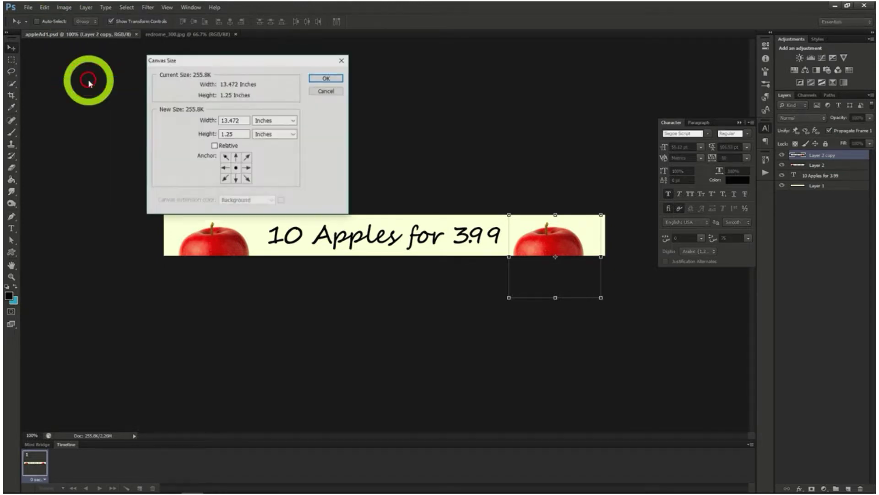
{"action": "left_click", "coordinate": [264, 122]}
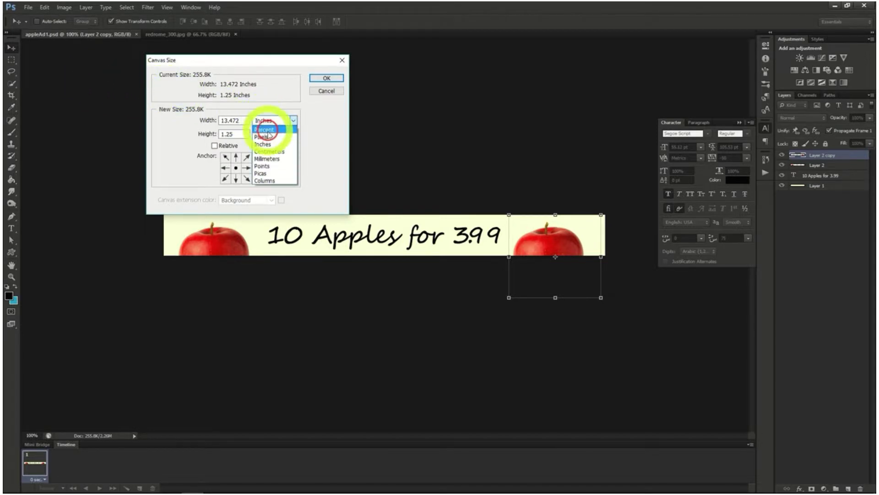
{"action": "left_click", "coordinate": [269, 138]}
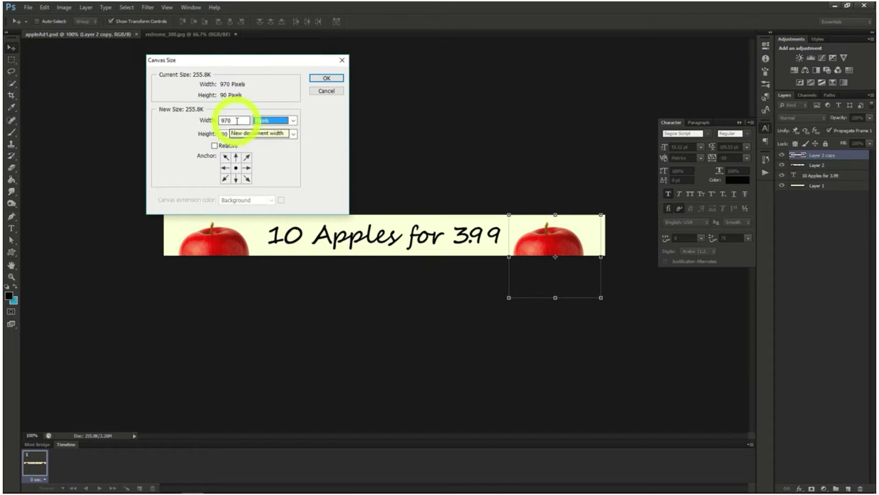
{"action": "left_click_drag", "start_coordinate": [235, 121], "coordinate": [206, 134]}
{"action": "type", "text": "600"}
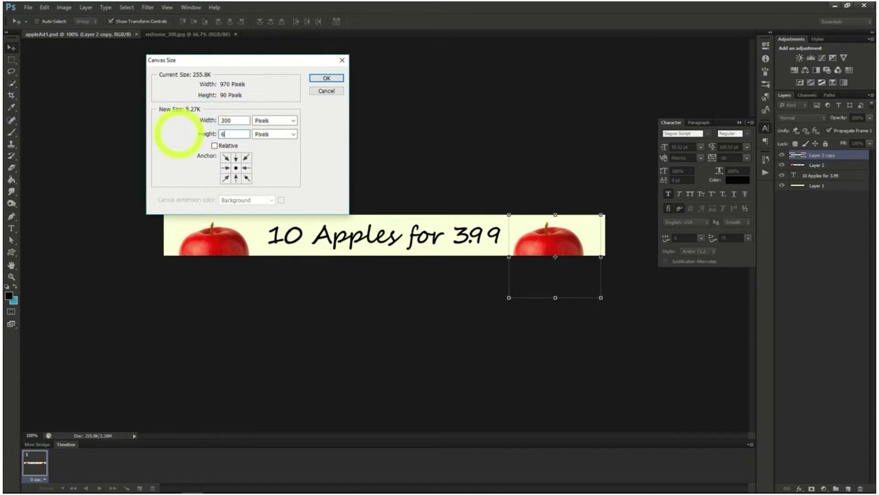
{"action": "left_click", "coordinate": [326, 78]}
{"action": "left_click", "coordinate": [449, 139]}
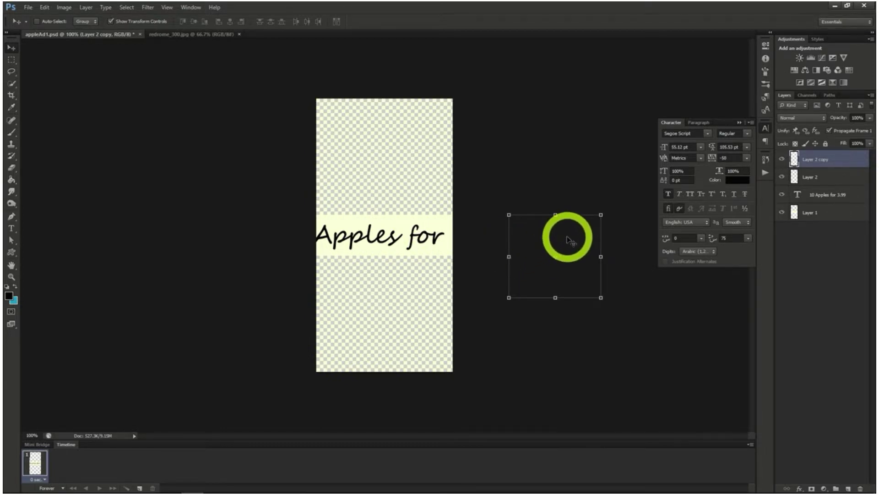
Move the Layer 2 copy apple to the bottom of the tall canvas and the Layer 2 apple to its top
{"action": "left_click_drag", "start_coordinate": [575, 231], "coordinate": [406, 304]}
{"action": "left_click", "coordinate": [806, 177]}
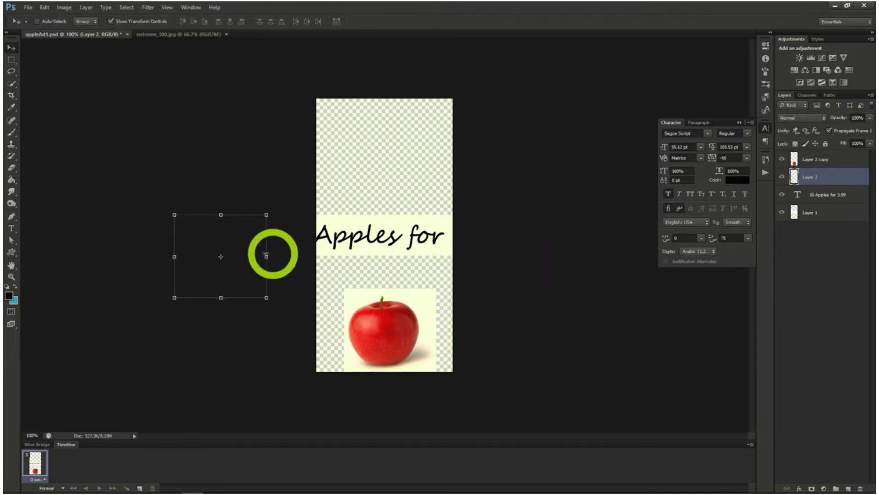
{"action": "left_click_drag", "start_coordinate": [237, 239], "coordinate": [325, 192]}
{"action": "left_click_drag", "start_coordinate": [325, 193], "coordinate": [406, 122]}
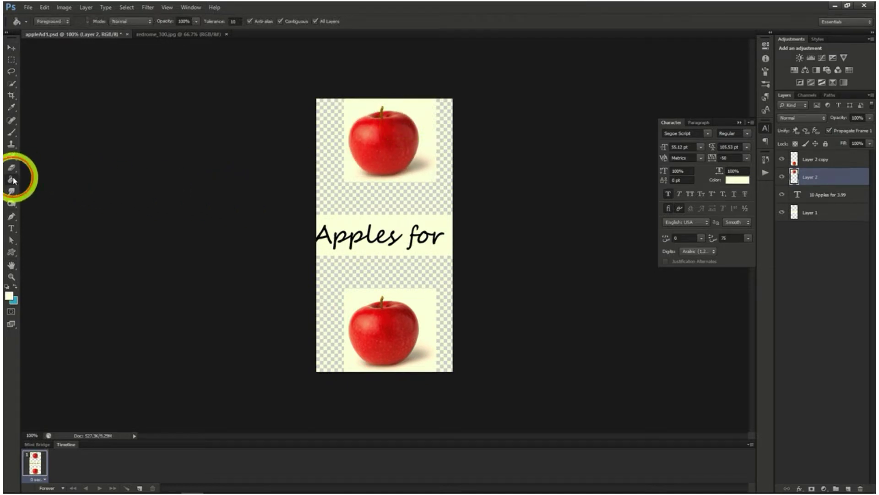
Fill the transparent areas above and below the text strip with the light background colour
{"action": "left_click", "coordinate": [12, 179]}
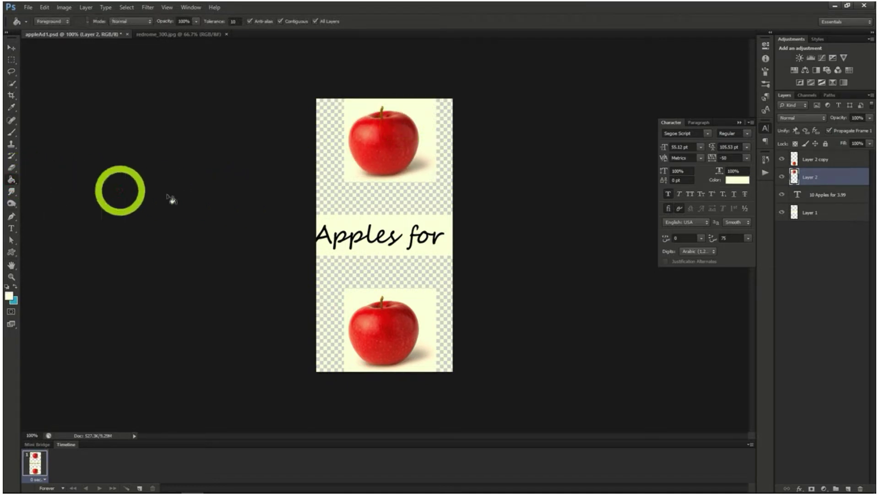
{"action": "left_click", "coordinate": [375, 207]}
{"action": "left_click", "coordinate": [376, 272]}
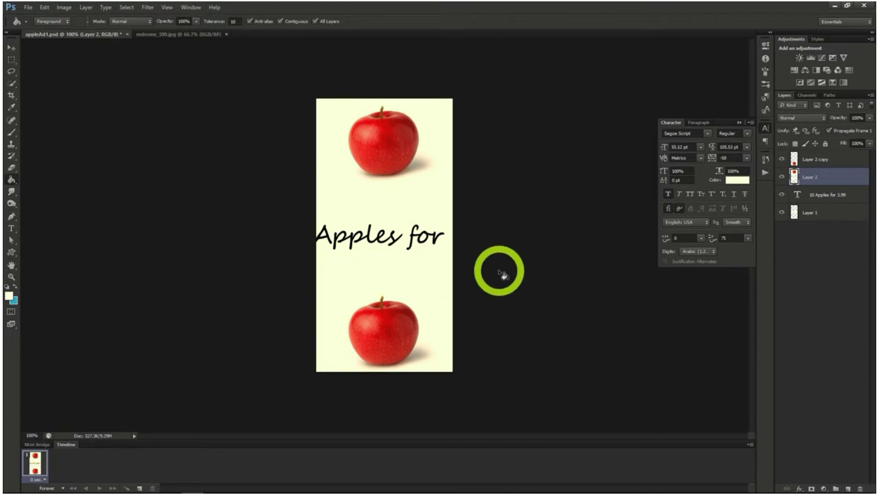
Break the "10 Apples for 3.99" text into two lines before the word "for"
{"action": "left_click", "coordinate": [818, 212]}
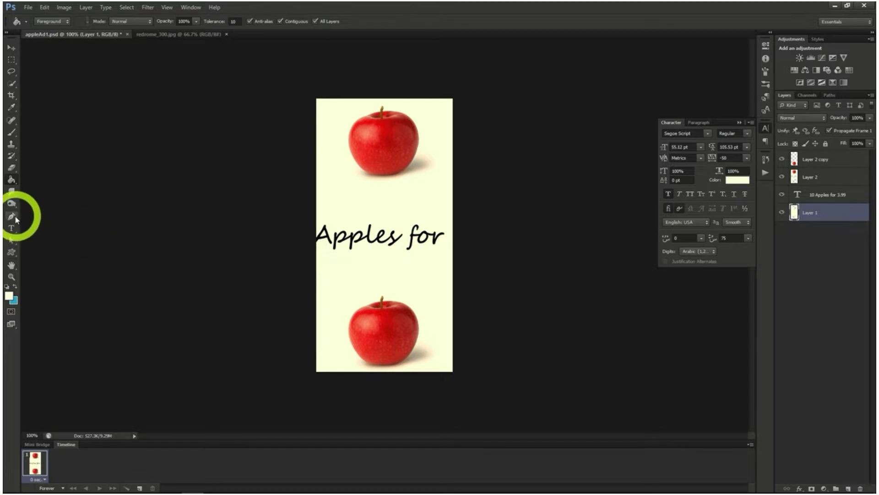
{"action": "left_click", "coordinate": [12, 228]}
{"action": "left_click", "coordinate": [317, 239]}
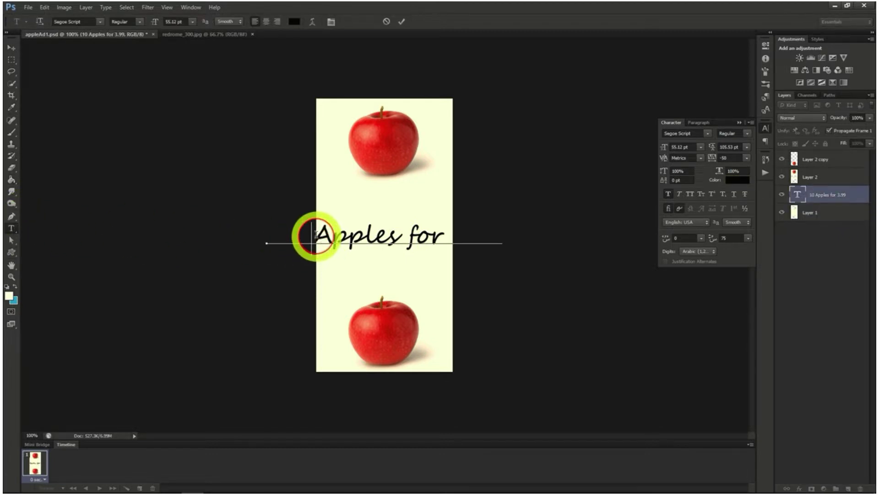
{"action": "left_click", "coordinate": [410, 232]}
{"action": "key", "text": "Return"}
Position the two-line text between the two apples and move its layer to the top of the layer stack
{"action": "left_click", "coordinate": [12, 47]}
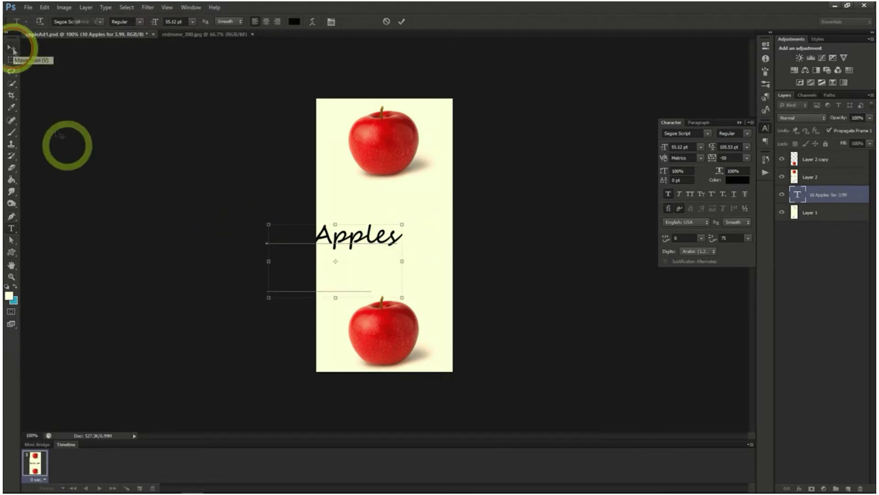
{"action": "left_click_drag", "start_coordinate": [314, 232], "coordinate": [497, 226]}
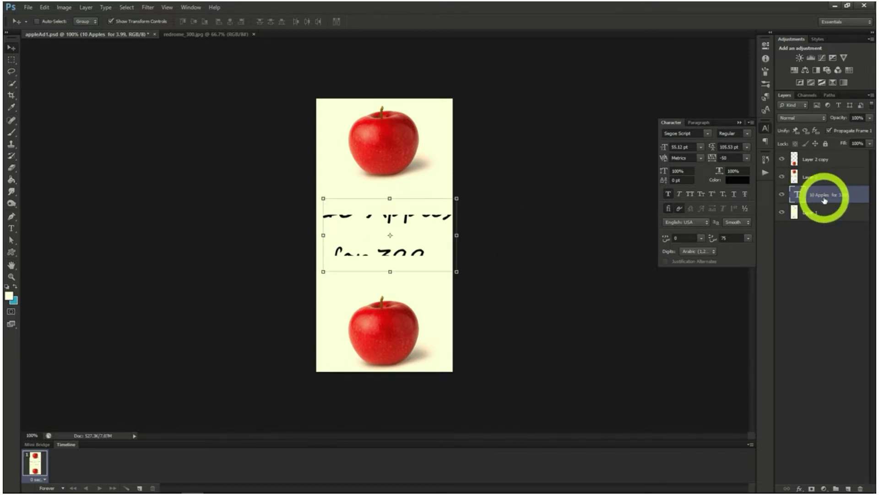
{"action": "left_click_drag", "start_coordinate": [824, 200], "coordinate": [818, 154]}
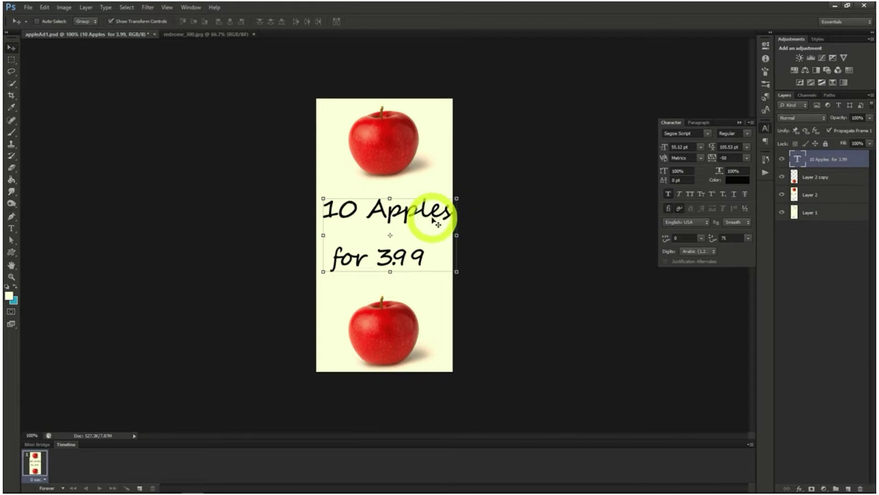
{"action": "left_click_drag", "start_coordinate": [417, 220], "coordinate": [413, 222]}
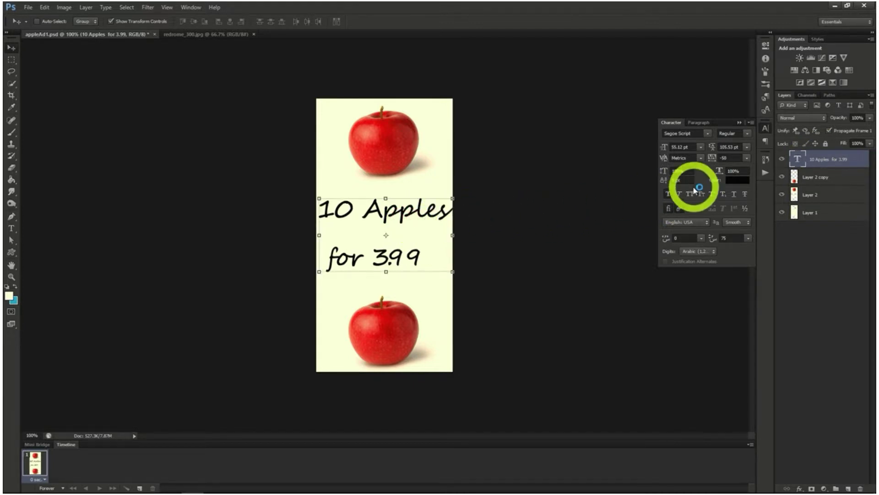
Centre-align the two text lines and move the text back into the middle of the canvas between the apples
{"action": "left_click", "coordinate": [703, 123]}
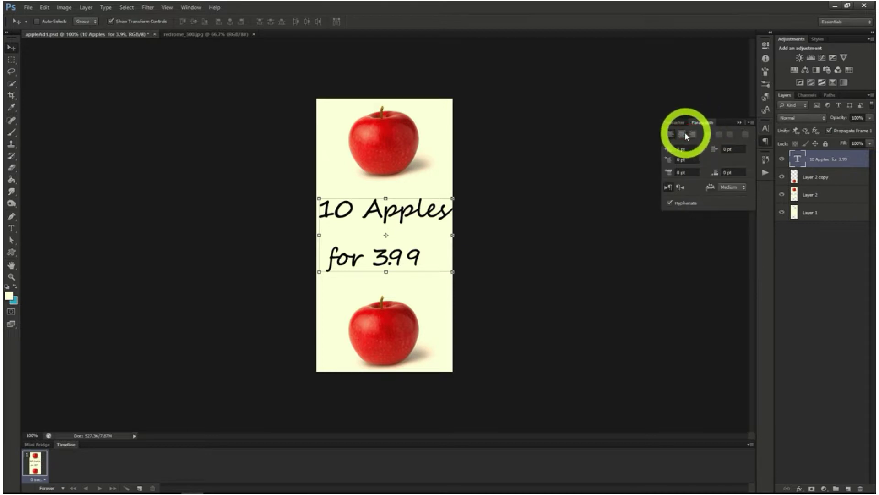
{"action": "left_click", "coordinate": [680, 133]}
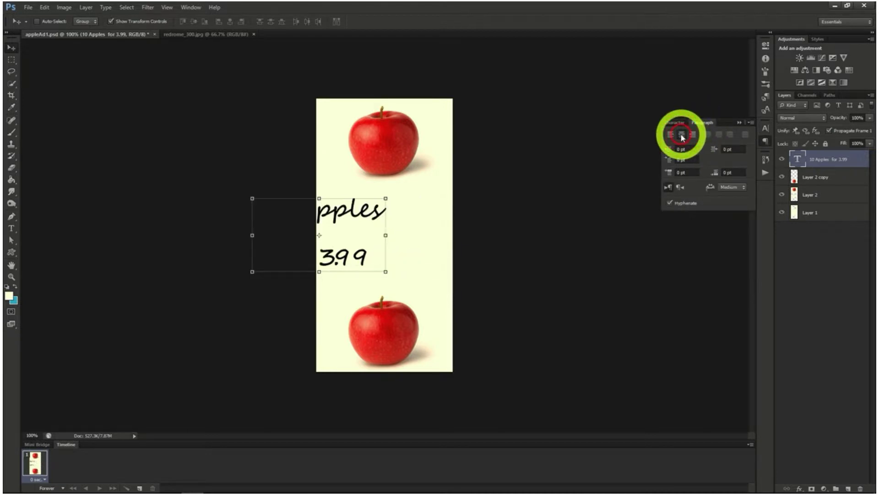
{"action": "left_click_drag", "start_coordinate": [430, 244], "coordinate": [495, 238]}
{"action": "left_click", "coordinate": [676, 124]}
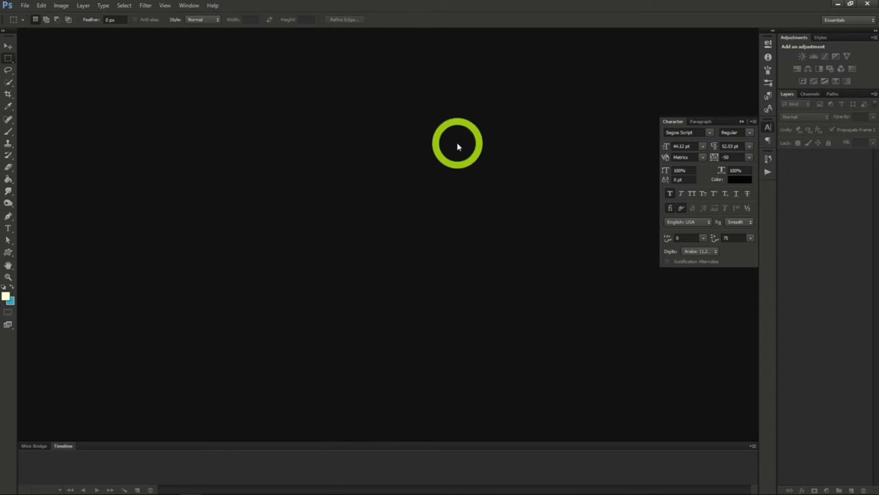
Create a new transparent document 2560 pixels wide and 1440 pixels high
{"action": "left_click", "coordinate": [24, 5]}
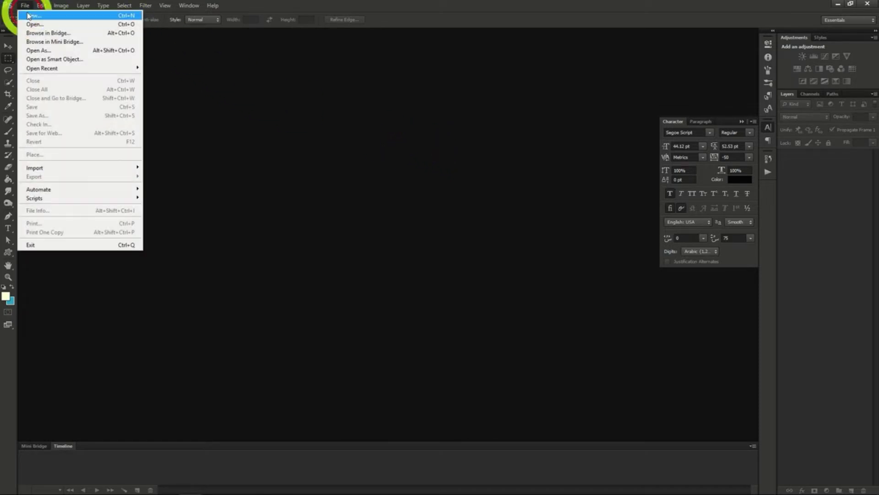
{"action": "left_click", "coordinate": [30, 16]}
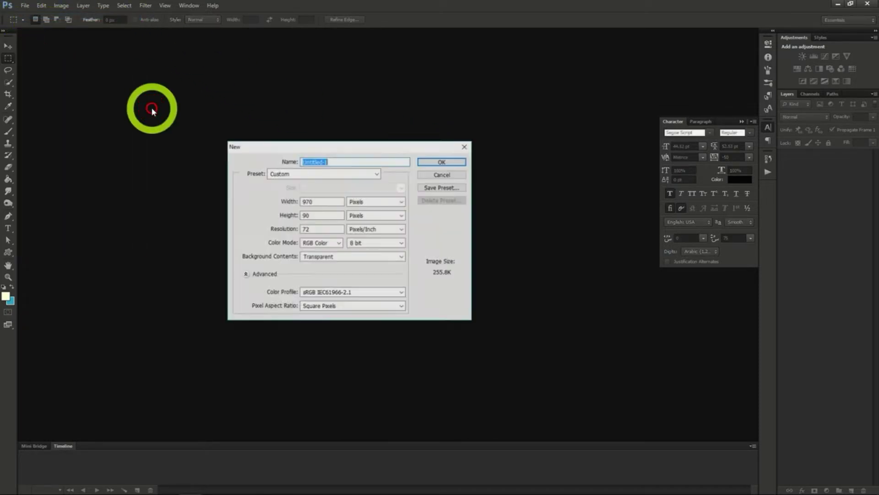
{"action": "double_click", "coordinate": [322, 202]}
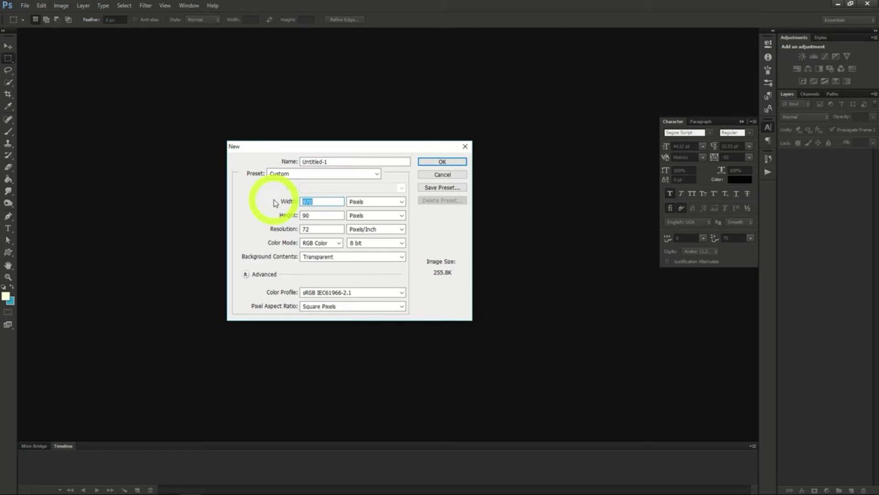
{"action": "type", "text": "2560"}
{"action": "double_click", "coordinate": [313, 215]}
{"action": "type", "text": "144"}
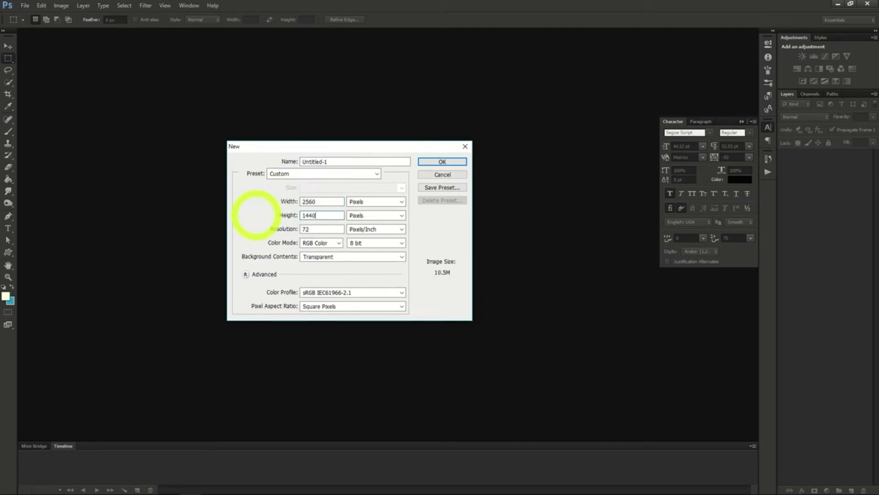
{"action": "type", "text": "0"}
{"action": "left_click", "coordinate": [437, 162]}
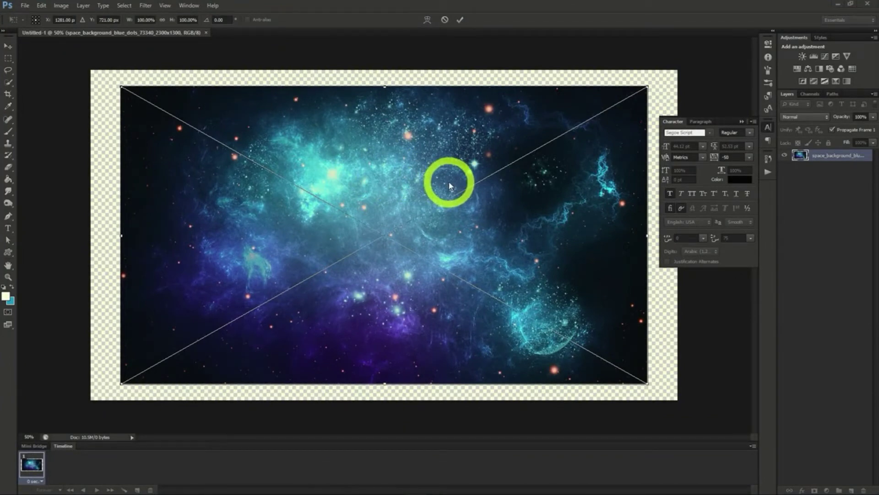
Enlarge the space background image to about 122% so that it covers the whole canvas, and place it
{"action": "left_click_drag", "start_coordinate": [647, 86], "coordinate": [709, 52]}
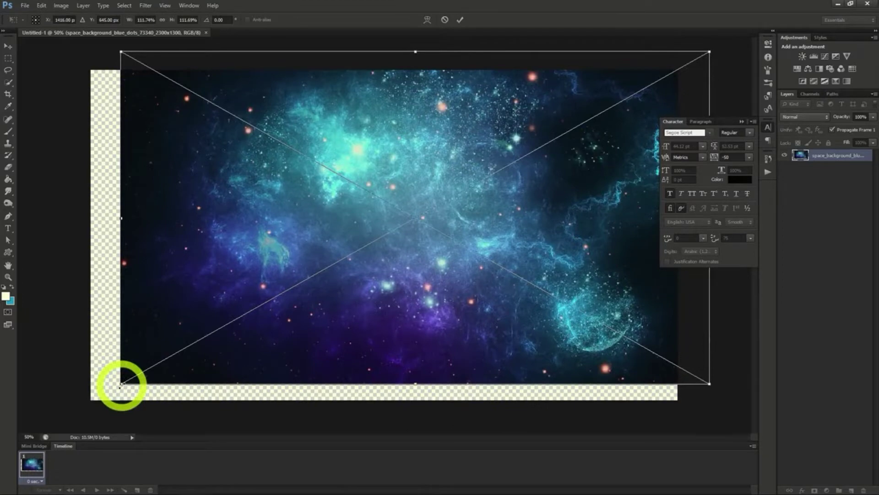
{"action": "left_click_drag", "start_coordinate": [121, 384], "coordinate": [67, 416]}
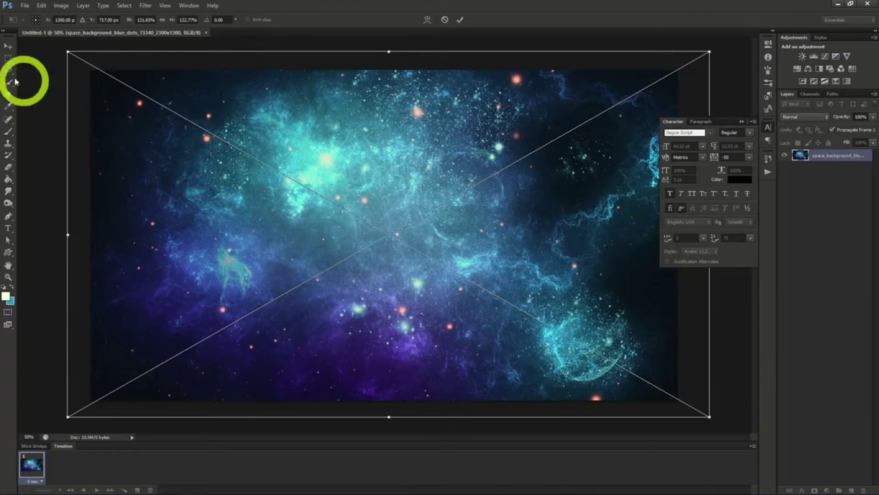
{"action": "left_click", "coordinate": [8, 45]}
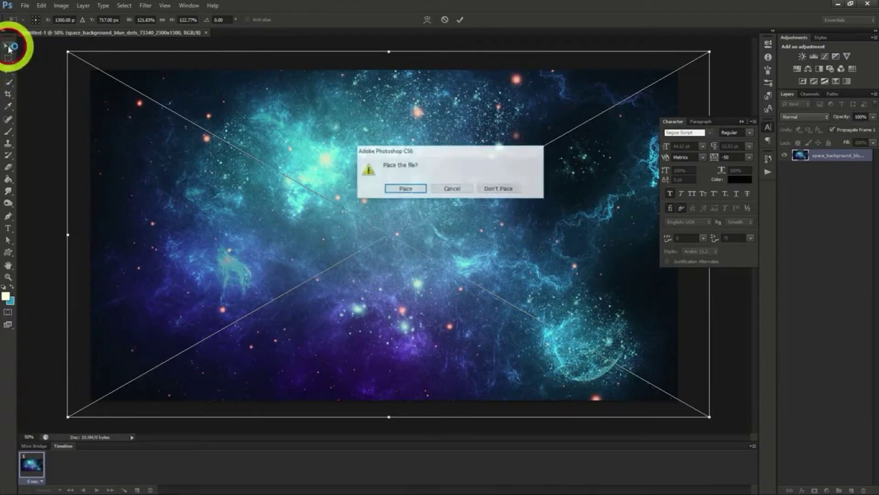
{"action": "left_click", "coordinate": [406, 189]}
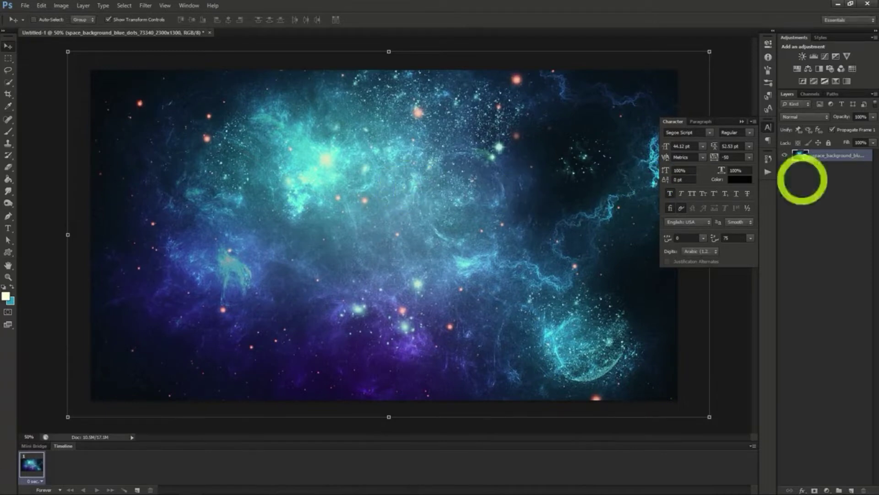
Add the text "Deep Cosmos" near the middle of the space background
{"action": "key", "text": "t"}
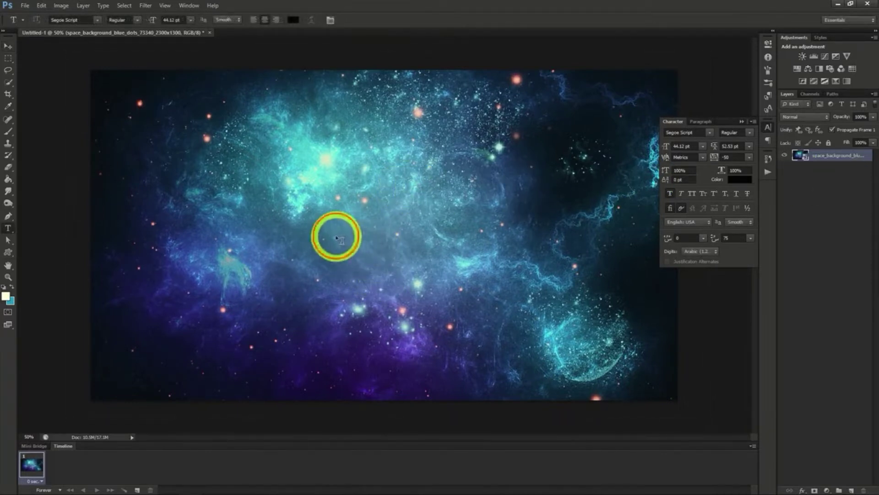
{"action": "left_click", "coordinate": [337, 235]}
{"action": "type", "text": "De"}
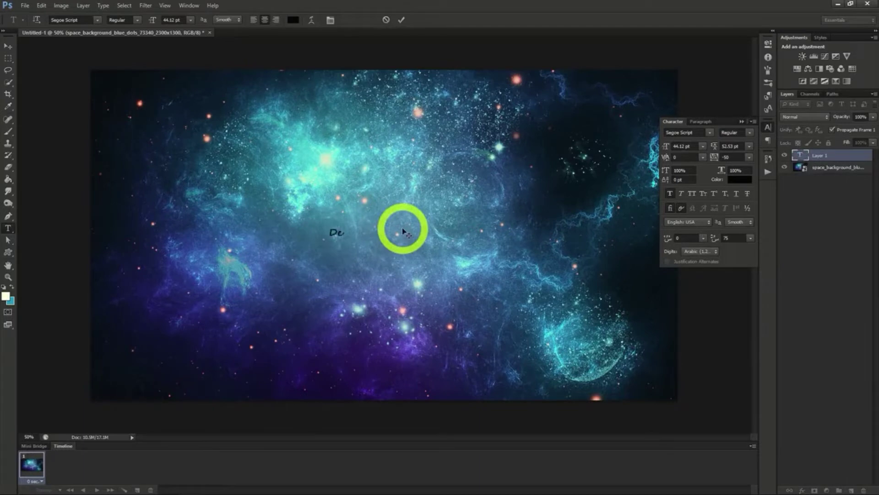
{"action": "type", "text": "ep Cosmos"}
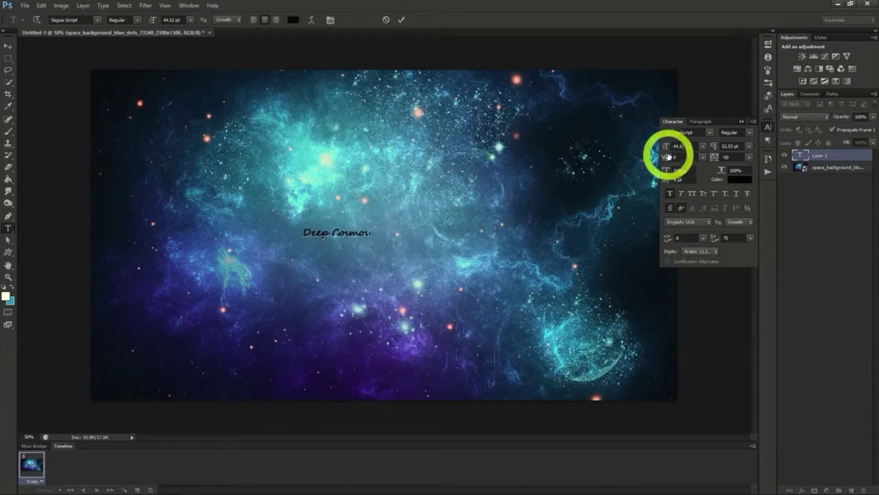
{"action": "left_click", "coordinate": [8, 46]}
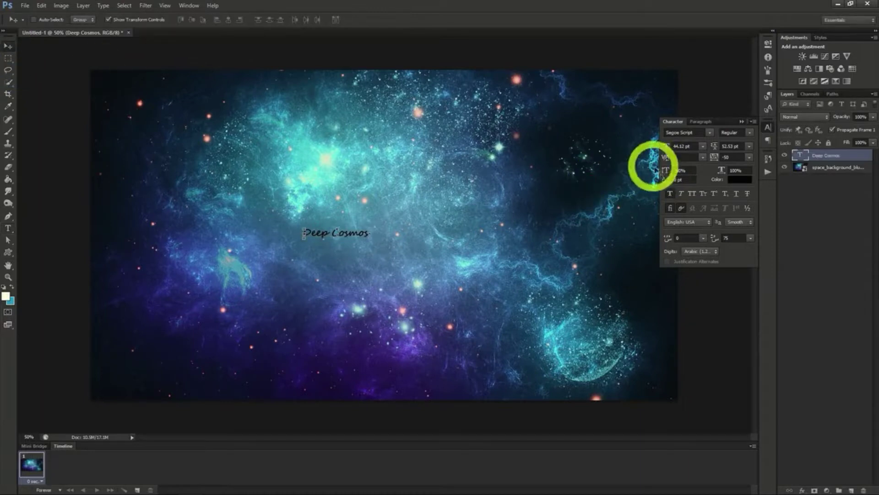
Set the "Deep Cosmos" text to 150.12 pt and colour it dark blue sampled from the background image
{"action": "left_click_drag", "start_coordinate": [666, 148], "coordinate": [690, 148]}
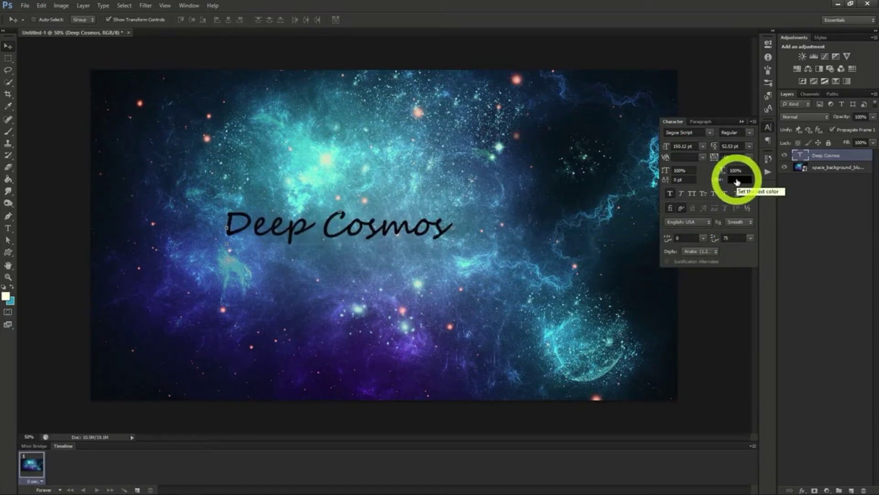
{"action": "left_click", "coordinate": [737, 181]}
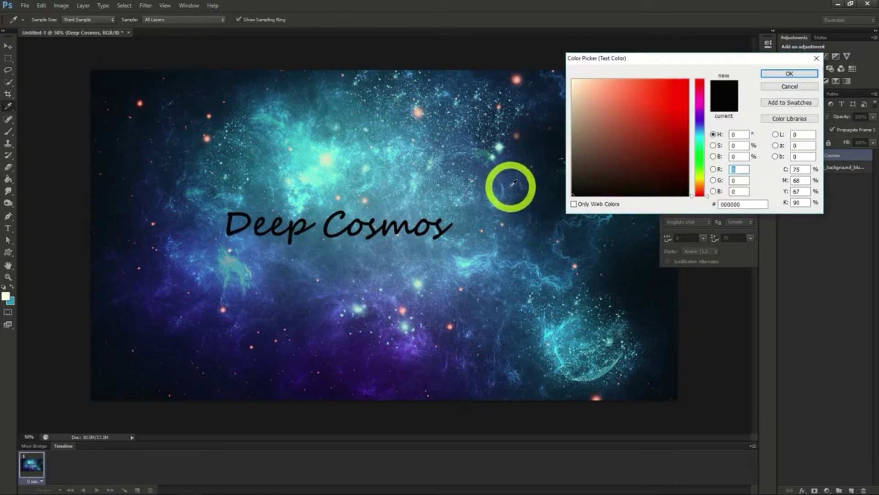
{"action": "left_click", "coordinate": [513, 189]}
{"action": "left_click", "coordinate": [776, 75]}
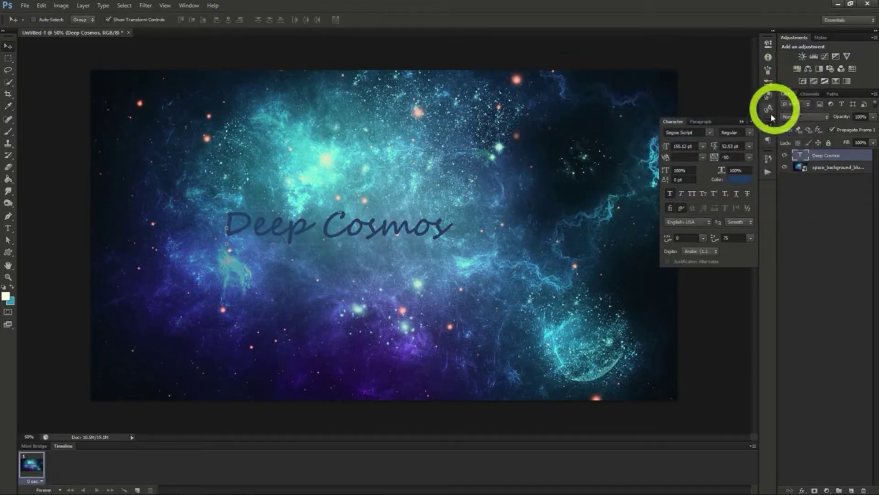
Apply Stroke and Inner Glow layer effects to the "Deep Cosmos" text
{"action": "right_click", "coordinate": [821, 155]}
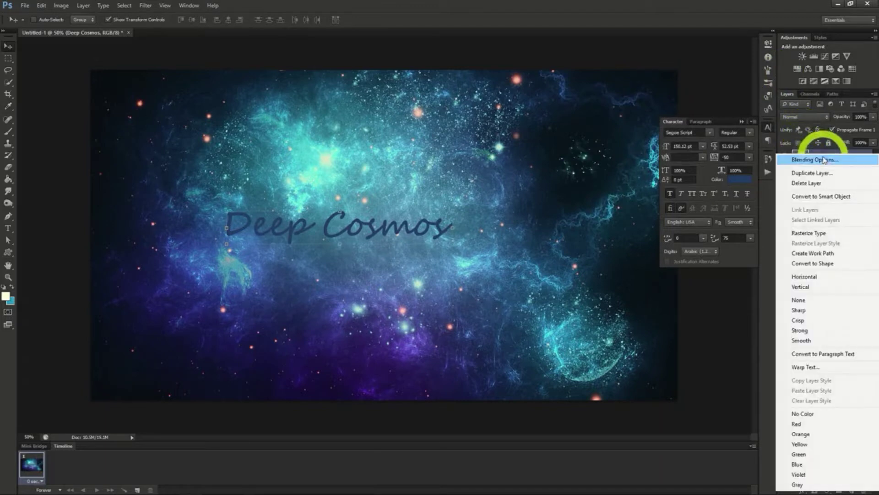
{"action": "left_click", "coordinate": [823, 158]}
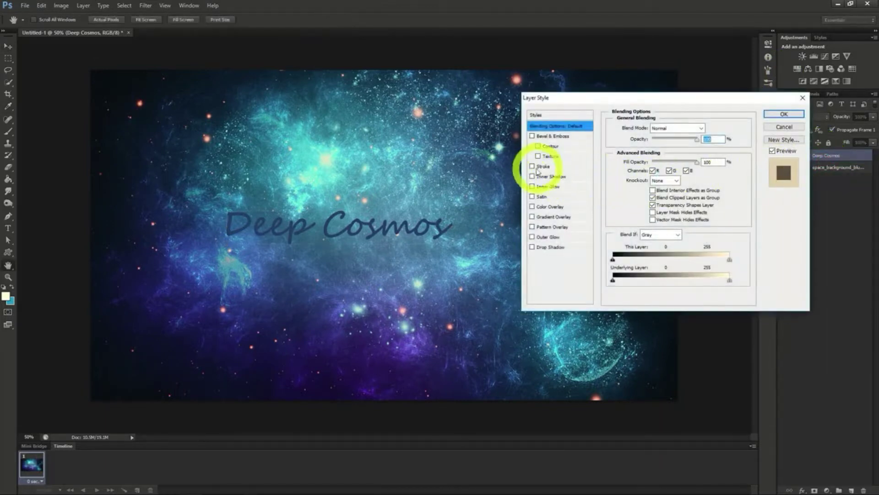
{"action": "left_click", "coordinate": [532, 166]}
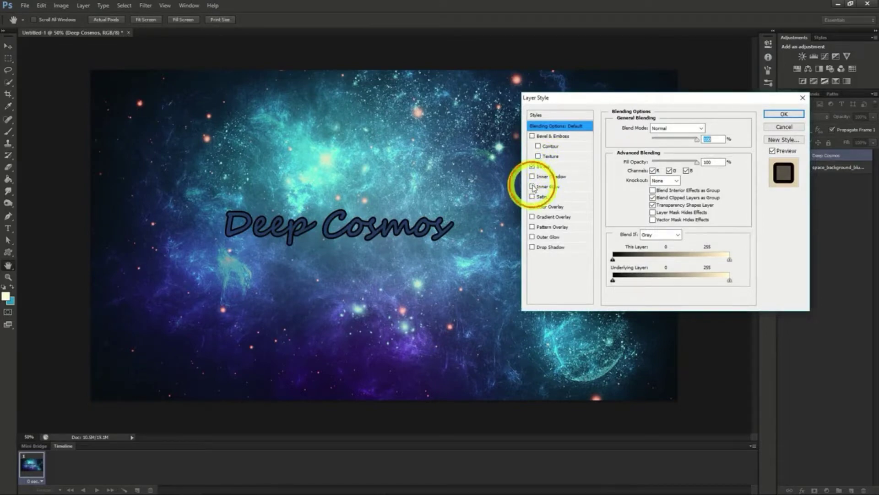
{"action": "left_click", "coordinate": [532, 186]}
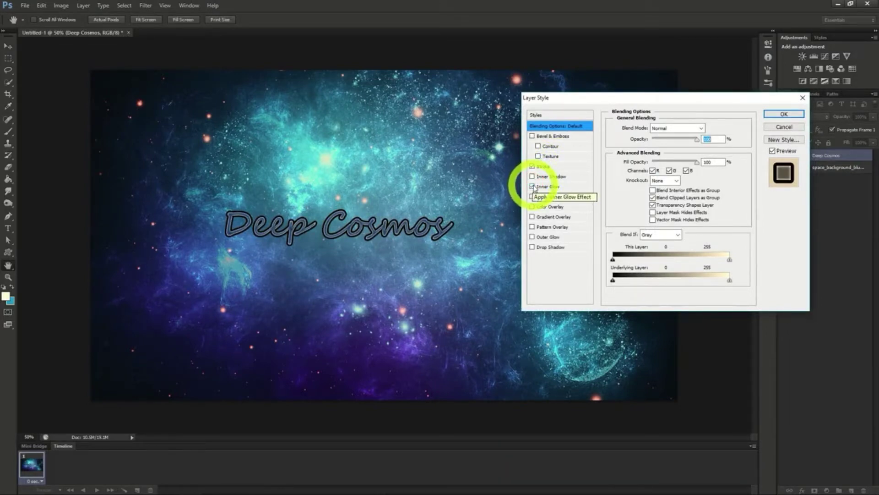
{"action": "left_click", "coordinate": [784, 115]}
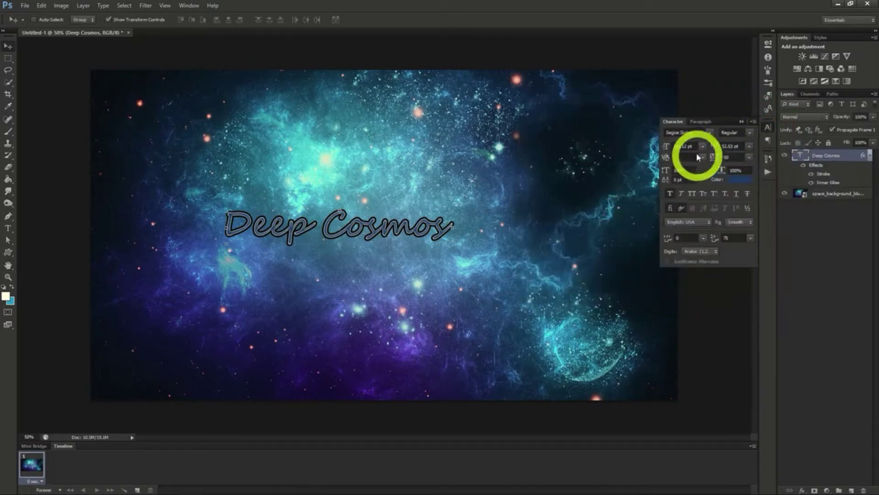
Change the "Deep Cosmos" font to Master Of Break and move the text to the right part of the image
{"action": "left_click", "coordinate": [712, 133]}
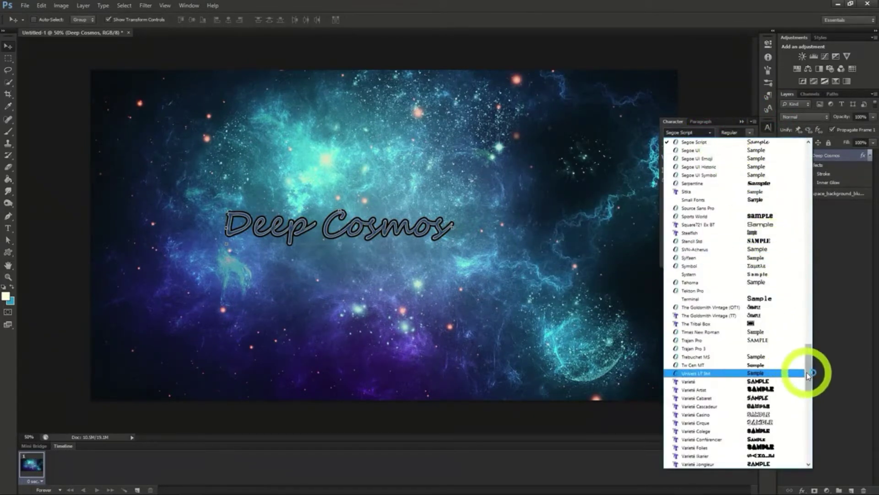
{"action": "left_click_drag", "start_coordinate": [808, 364], "coordinate": [809, 283]}
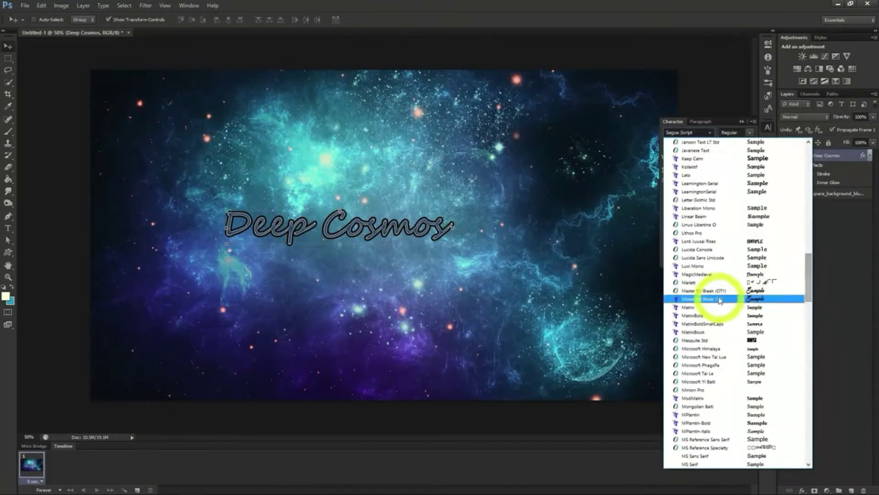
{"action": "left_click", "coordinate": [715, 292]}
{"action": "left_click_drag", "start_coordinate": [572, 323], "coordinate": [681, 319]}
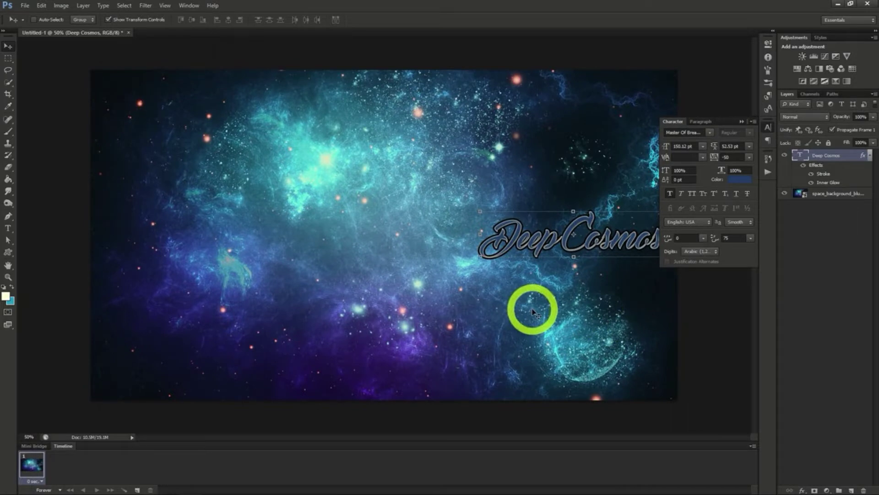
Add the text "Space Exploration" near the middle of the space background
{"action": "left_click", "coordinate": [8, 227]}
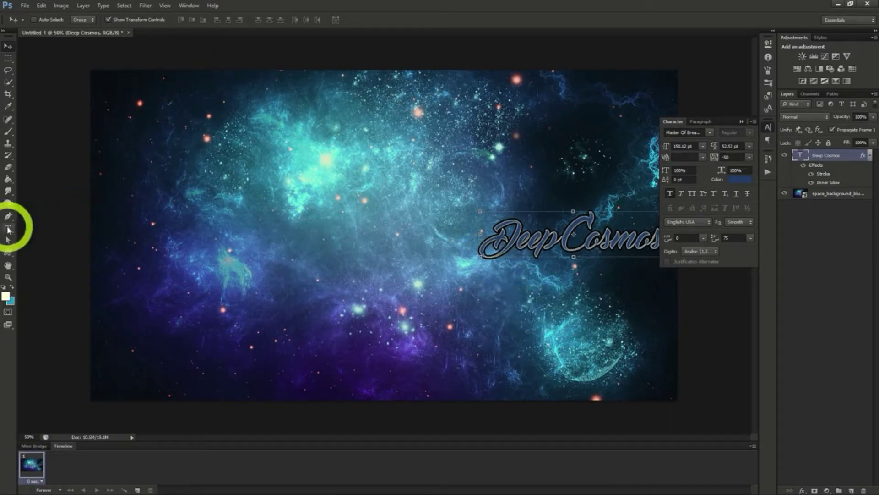
{"action": "left_click", "coordinate": [442, 275]}
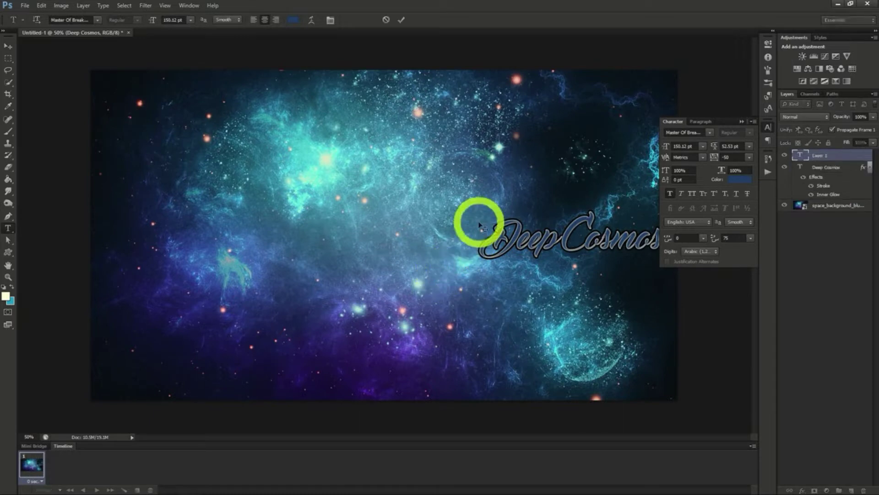
{"action": "type", "text": "Space Explorati"}
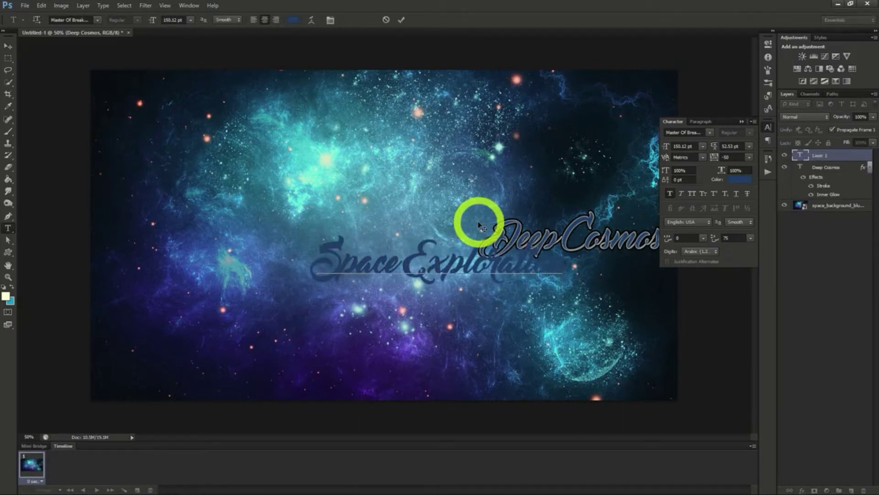
{"action": "left_click", "coordinate": [8, 46]}
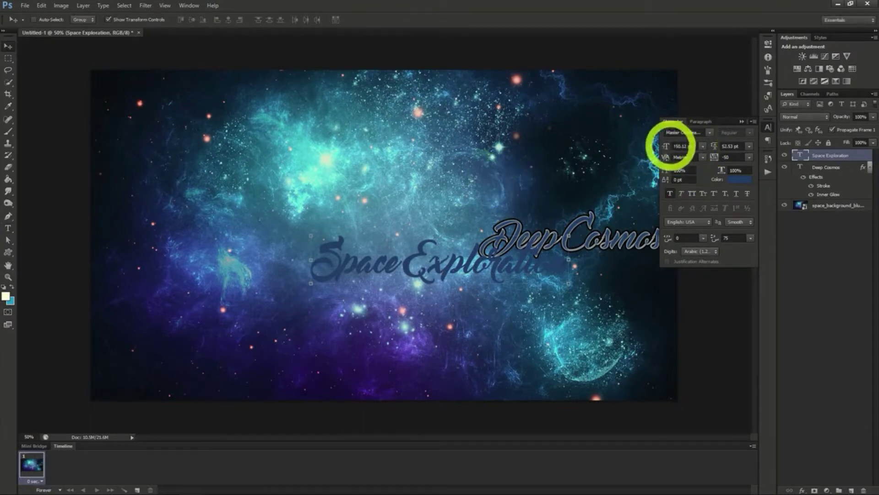
Change the "Space Exploration" font to MPlantin-Bold and position the text just below "Deep Cosmos"
{"action": "left_click", "coordinate": [710, 132]}
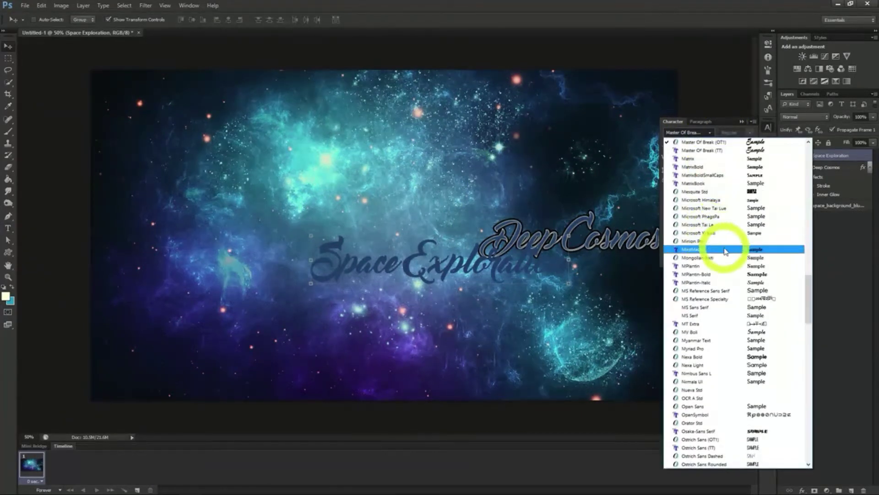
{"action": "left_click", "coordinate": [725, 275]}
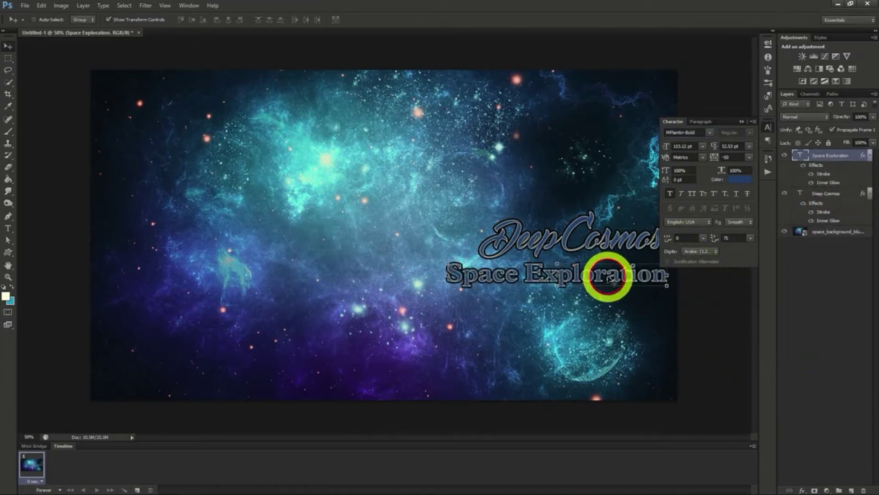
{"action": "left_click_drag", "start_coordinate": [609, 279], "coordinate": [614, 281]}
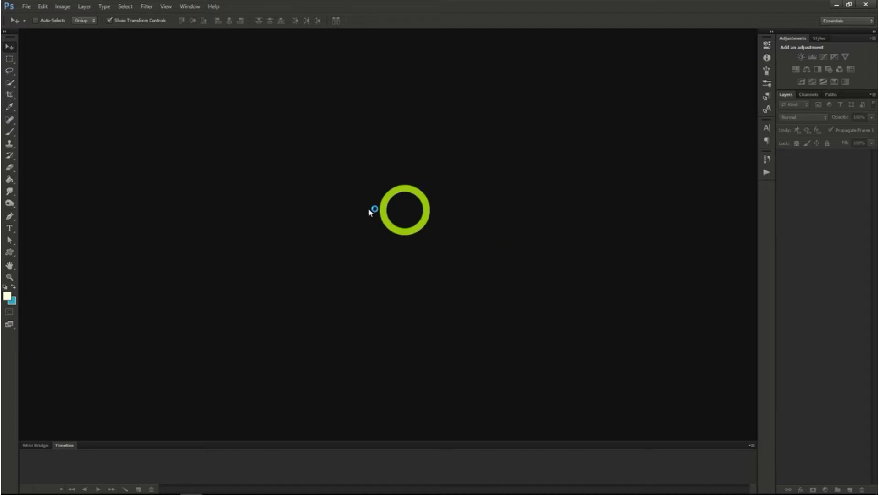
Create a new 1200 × 618 pixel document at 72 pixels/inch with a transparent background
{"action": "left_click", "coordinate": [26, 6]}
{"action": "left_click", "coordinate": [33, 16]}
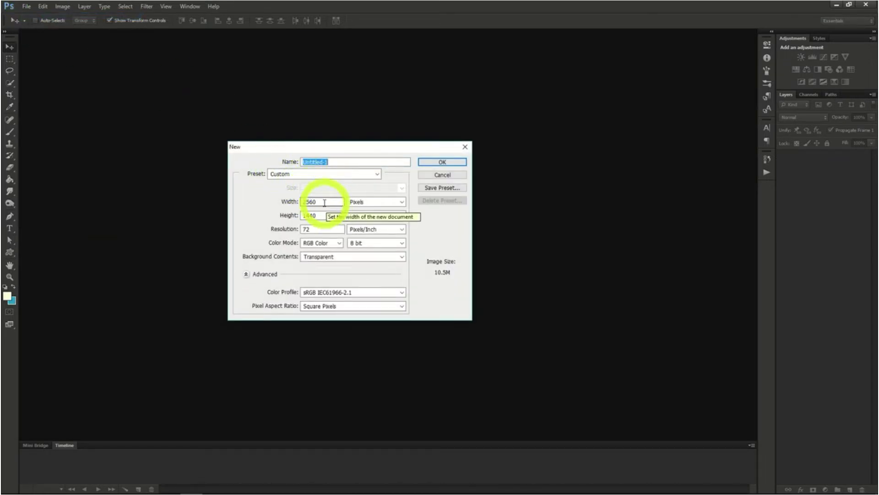
{"action": "left_click_drag", "start_coordinate": [326, 204], "coordinate": [255, 202]}
{"action": "type", "text": "1200"}
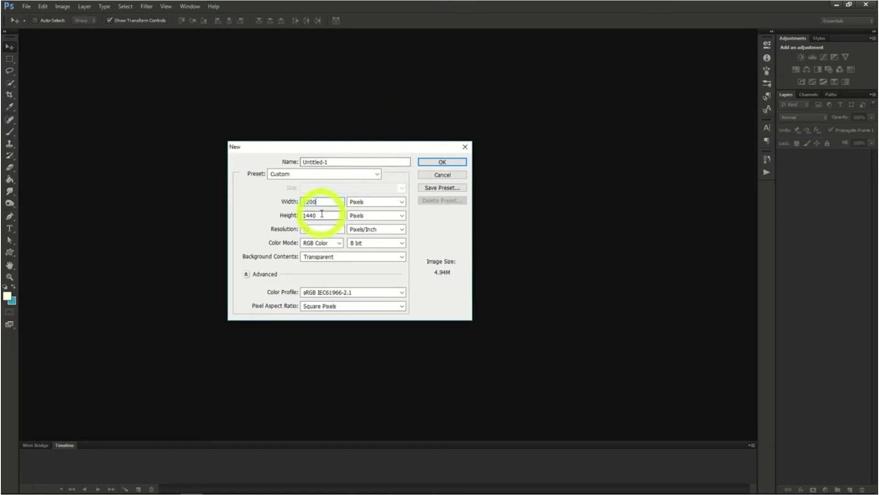
{"action": "left_click_drag", "start_coordinate": [322, 214], "coordinate": [259, 212]}
{"action": "type", "text": "618"}
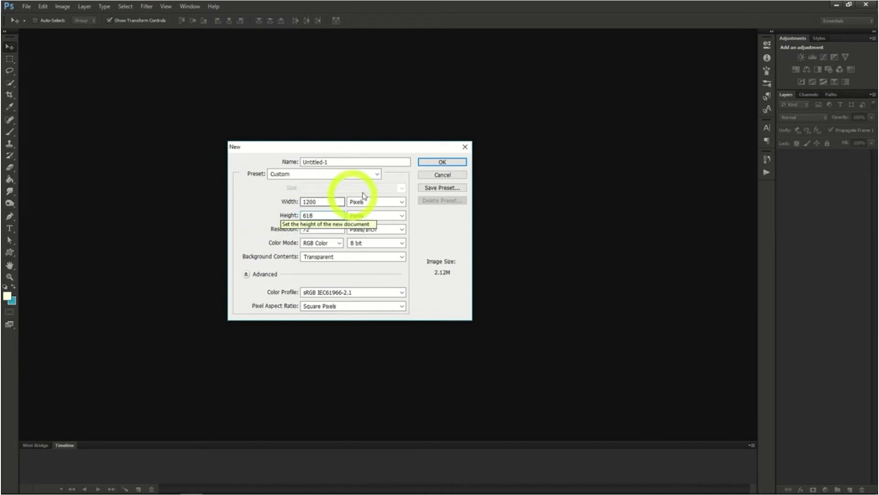
{"action": "left_click", "coordinate": [432, 162]}
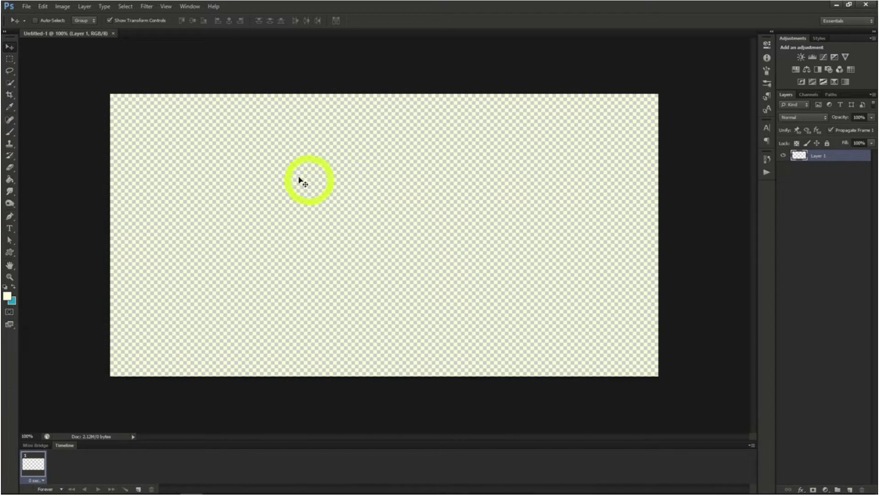
Open the dinner photo family_style_baja_lobster_dinner.jpg
{"action": "left_click", "coordinate": [26, 6]}
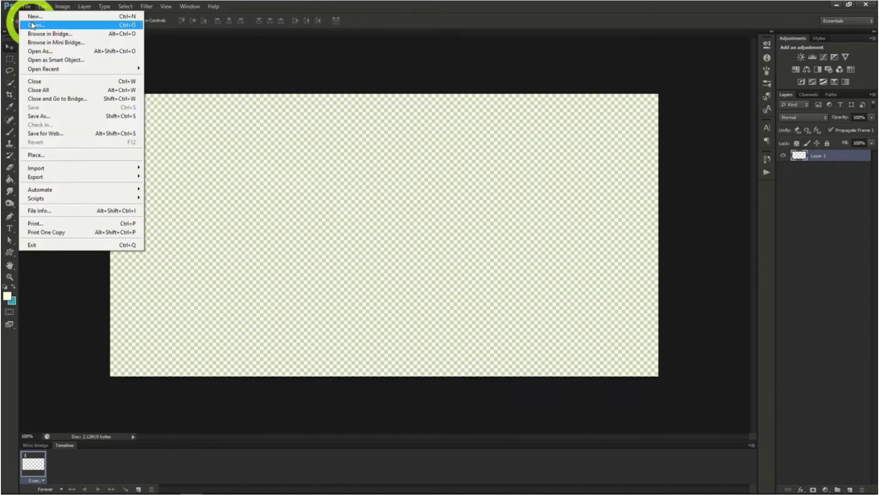
{"action": "left_click", "coordinate": [32, 25]}
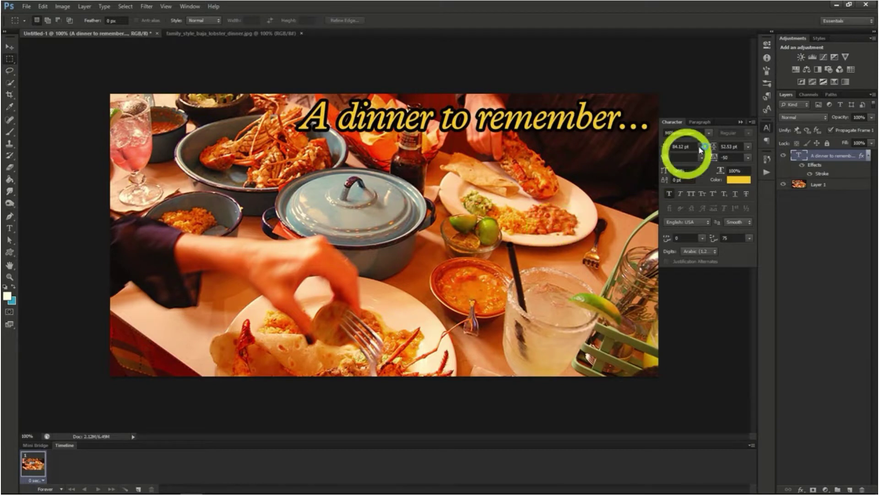
Apply a black Inner Glow with Normal blend mode to the dinner photo layer
{"action": "left_click", "coordinate": [821, 186]}
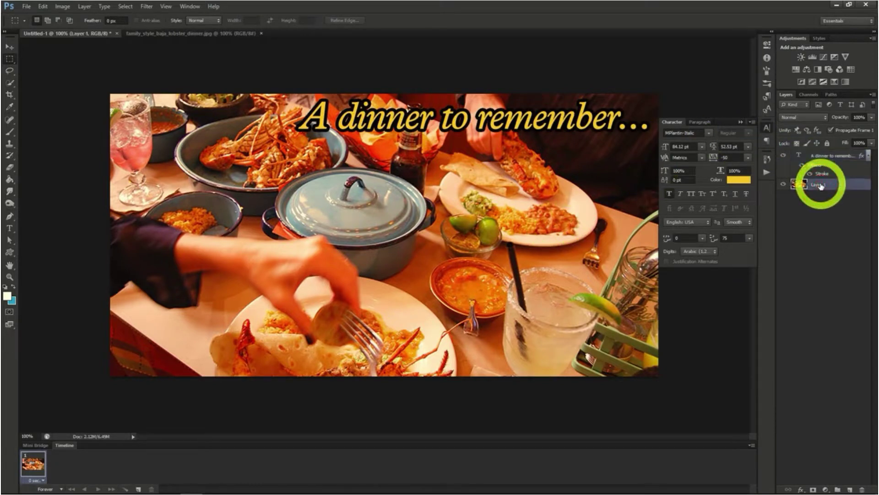
{"action": "right_click", "coordinate": [821, 185]}
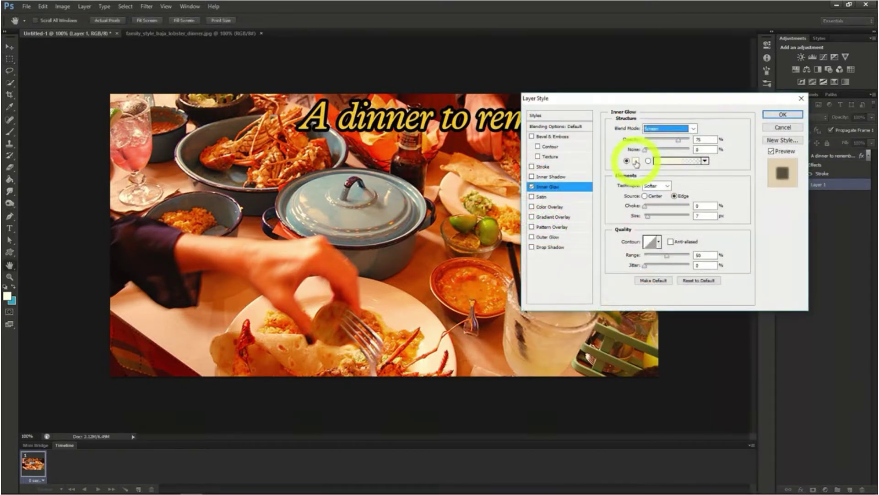
{"action": "left_click", "coordinate": [636, 162]}
{"action": "left_click_drag", "start_coordinate": [638, 157], "coordinate": [689, 196]}
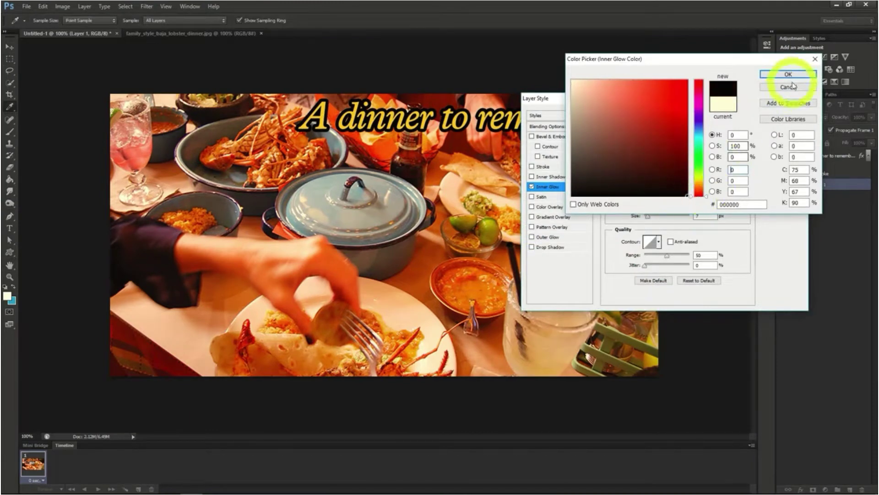
{"action": "left_click", "coordinate": [789, 74]}
{"action": "left_click", "coordinate": [678, 139]}
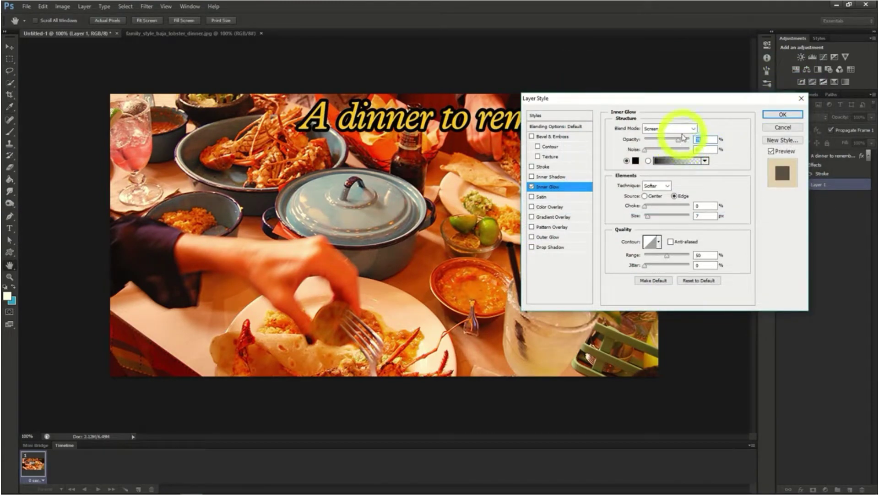
{"action": "left_click", "coordinate": [673, 129]}
{"action": "left_click", "coordinate": [677, 137]}
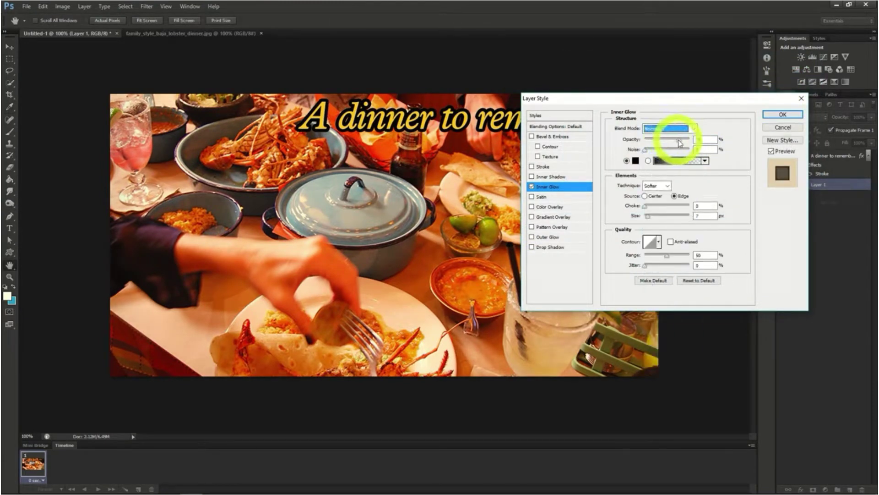
{"action": "left_click", "coordinate": [783, 114]}
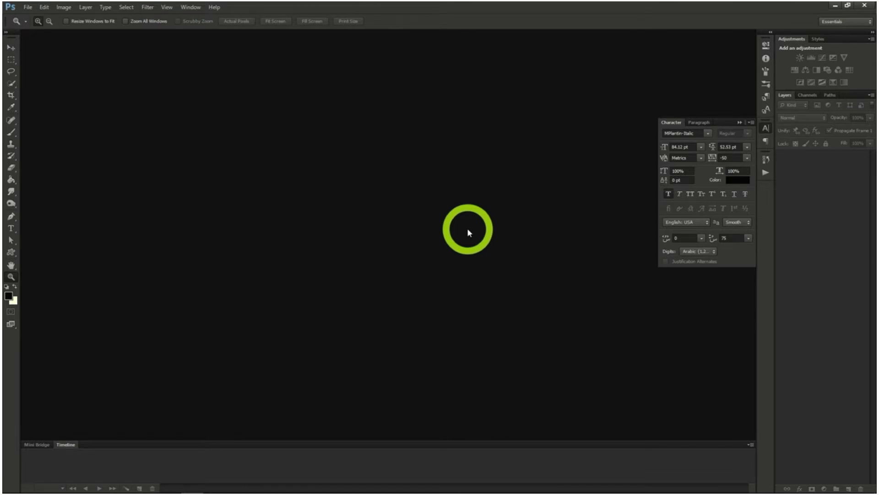
Create a new 851 × 315 pixel document at 72 pixels/inch with a transparent background
{"action": "left_click", "coordinate": [27, 7]}
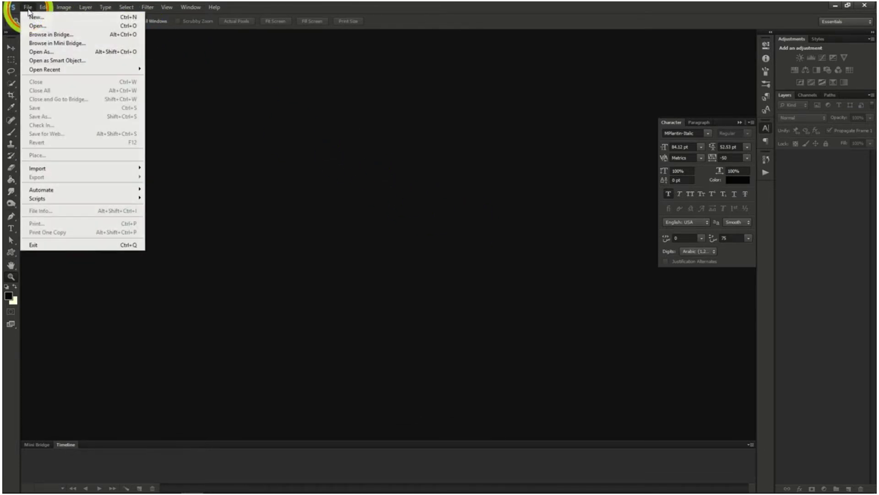
{"action": "left_click", "coordinate": [38, 20]}
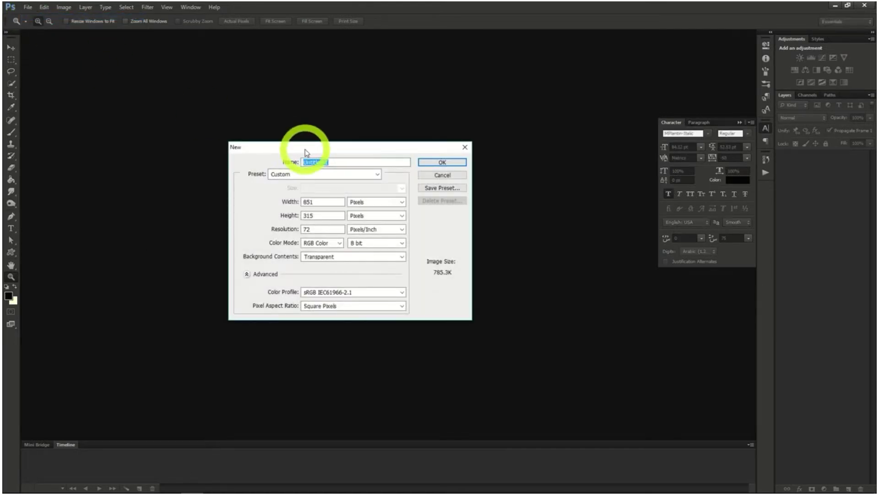
{"action": "left_click", "coordinate": [319, 201]}
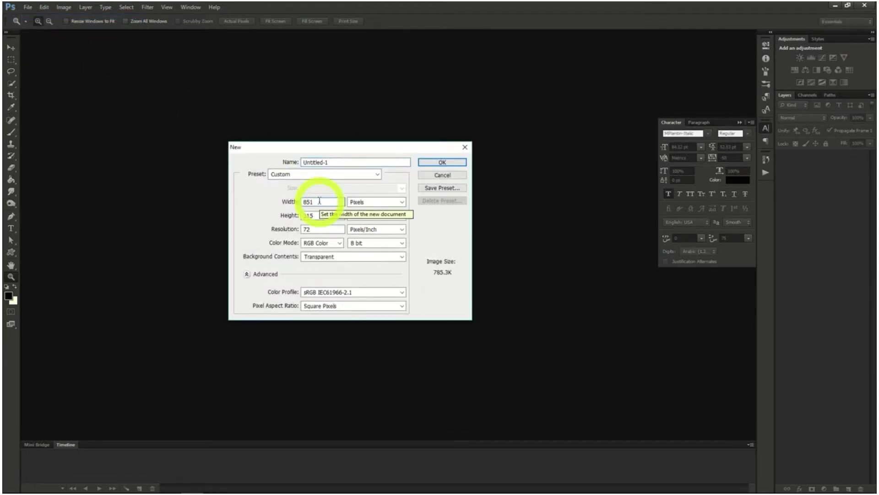
{"action": "left_click", "coordinate": [316, 215]}
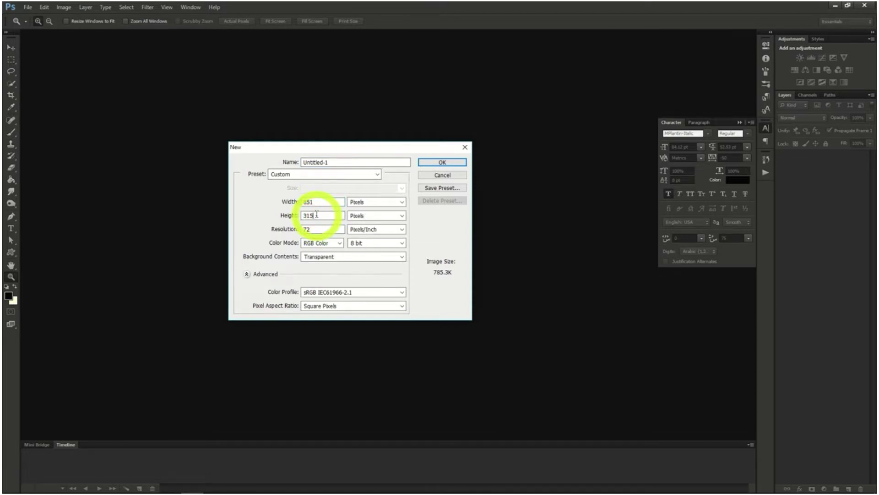
{"action": "left_click", "coordinate": [453, 164]}
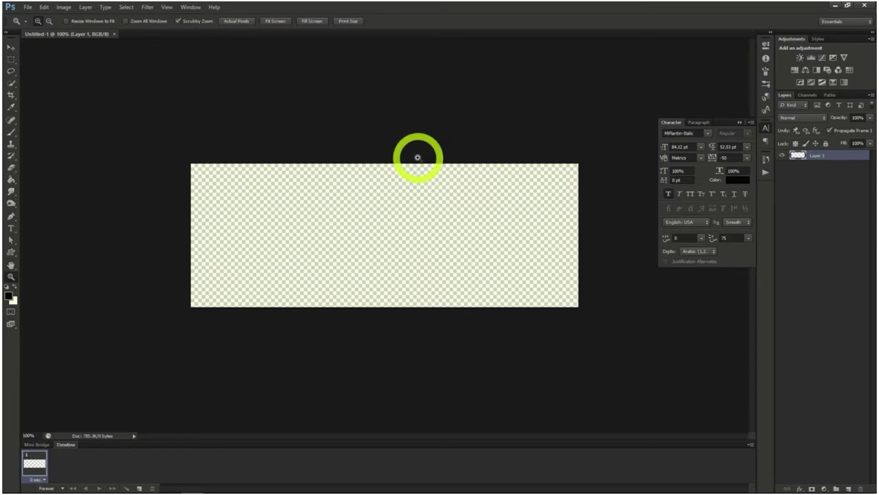
Open the science laboratory PNG image from the 07_PS_Photoshop Project 4 folder
{"action": "left_click", "coordinate": [27, 7]}
{"action": "left_click", "coordinate": [33, 25]}
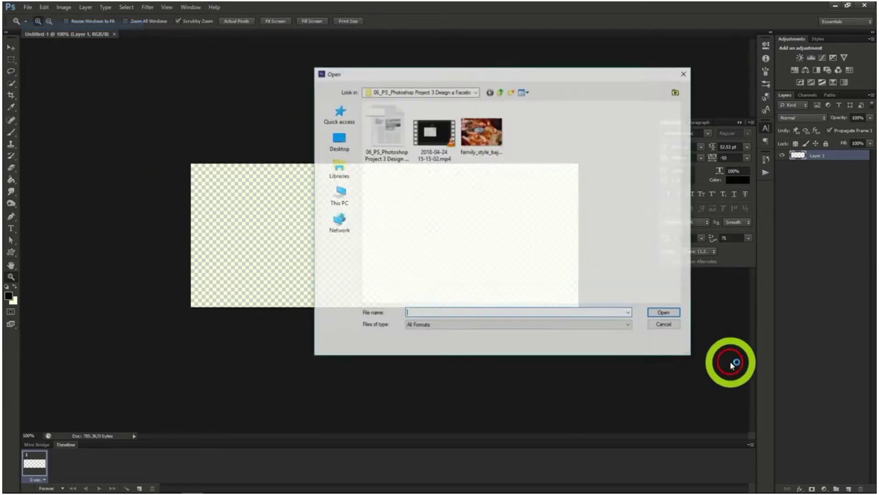
{"action": "left_click", "coordinate": [500, 92]}
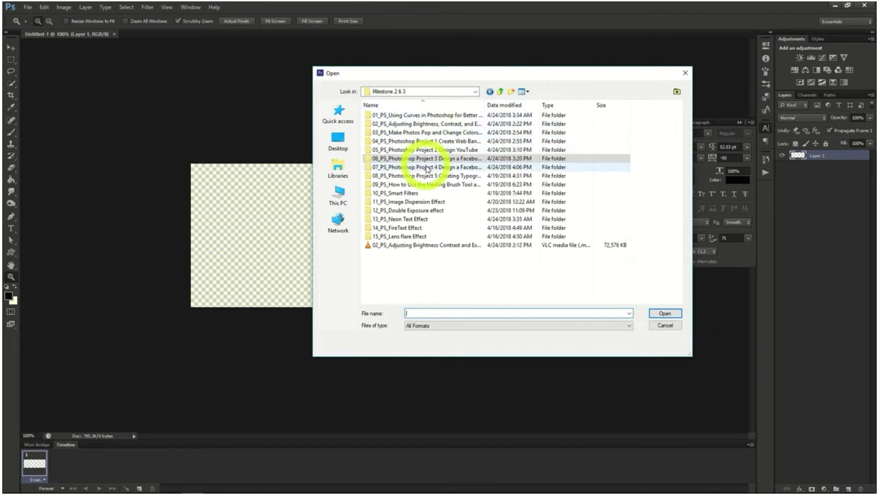
{"action": "double_click", "coordinate": [427, 167]}
{"action": "double_click", "coordinate": [526, 137]}
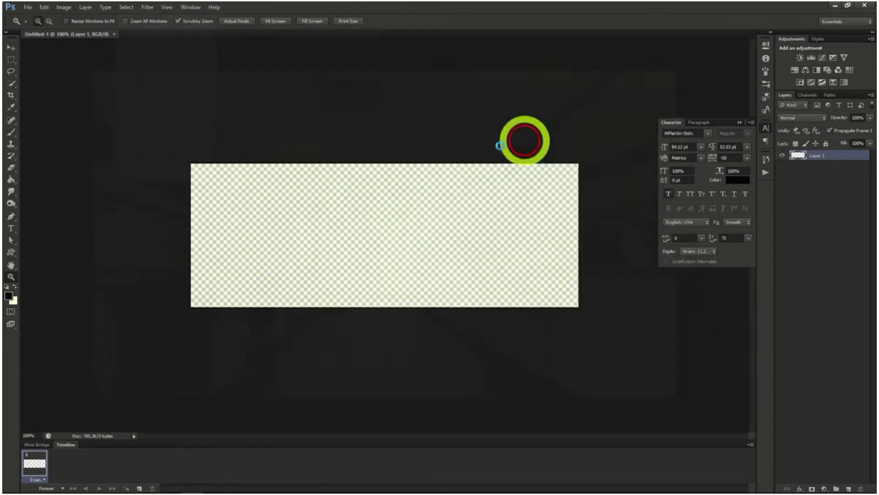
Copy the entire laboratory image and paste it into the blank 851 × 315 document
{"action": "left_click", "coordinate": [127, 7]}
{"action": "left_click", "coordinate": [133, 17]}
{"action": "left_click", "coordinate": [44, 7]}
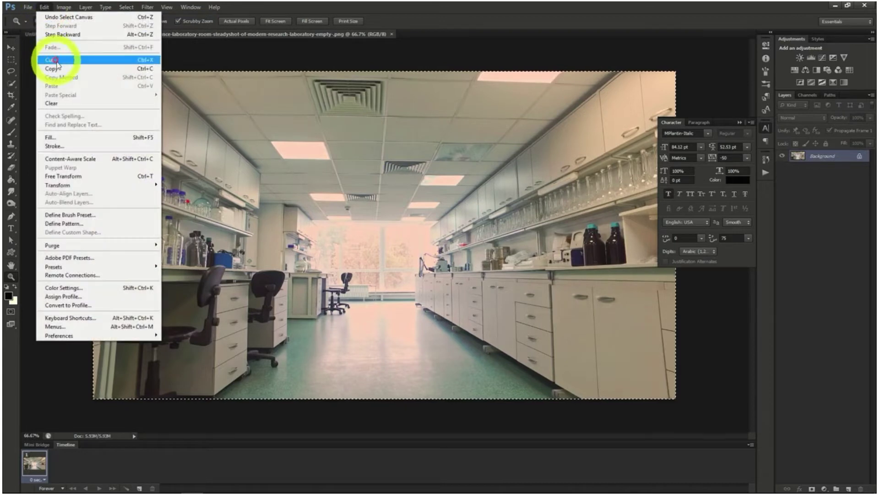
{"action": "left_click", "coordinate": [54, 60]}
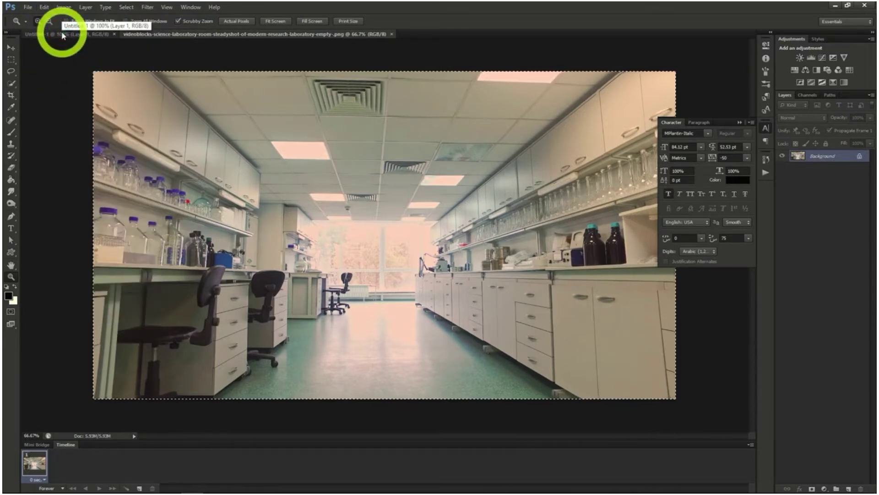
{"action": "left_click", "coordinate": [63, 36]}
Reposition the laboratory photo so the bottle shelves, chairs and window fill the canvas
{"action": "left_click", "coordinate": [11, 47]}
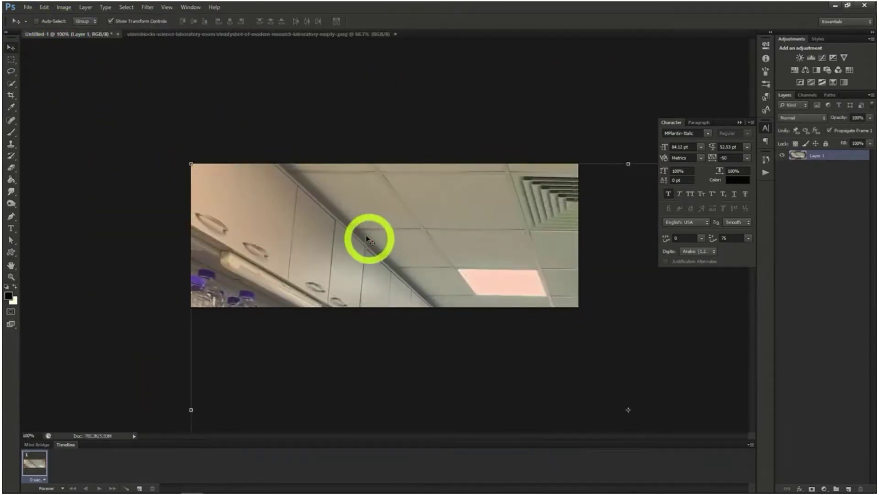
{"action": "left_click_drag", "start_coordinate": [368, 238], "coordinate": [317, 176]}
{"action": "left_click_drag", "start_coordinate": [401, 277], "coordinate": [375, 233]}
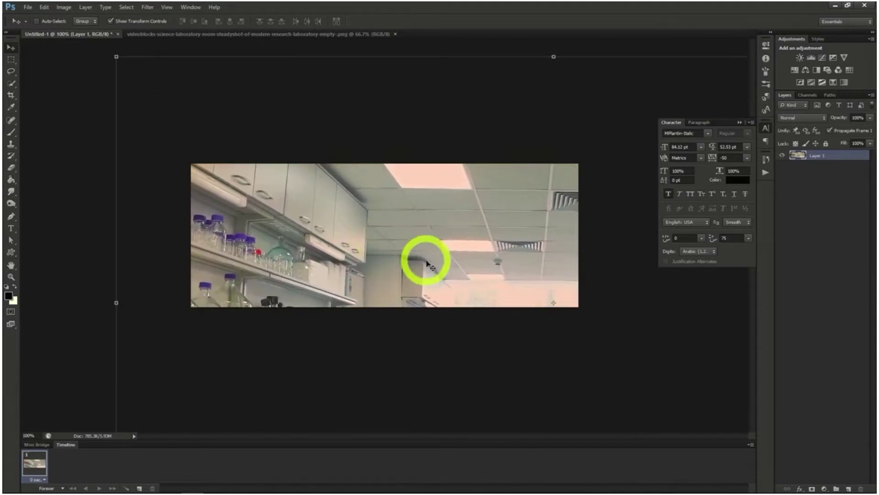
{"action": "left_click_drag", "start_coordinate": [435, 246], "coordinate": [358, 184]}
{"action": "left_click_drag", "start_coordinate": [433, 250], "coordinate": [400, 188]}
{"action": "left_click_drag", "start_coordinate": [435, 217], "coordinate": [542, 239]}
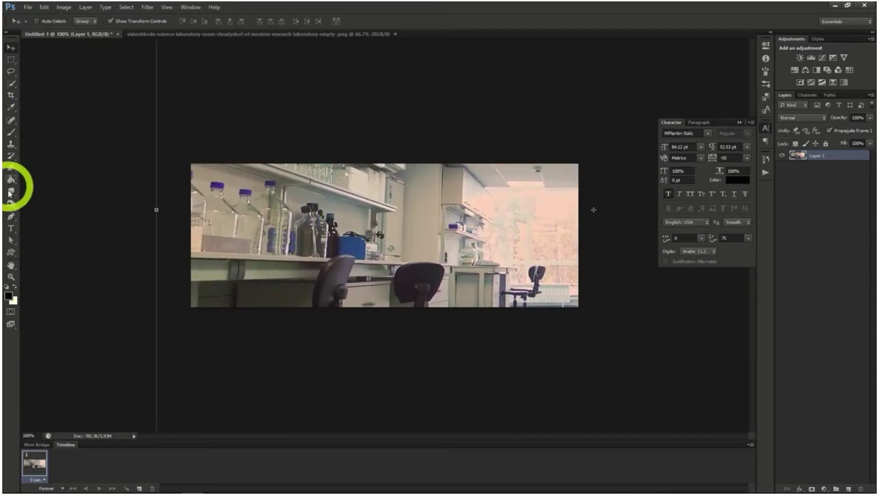
Add the text "Lab Crew 76" in black MPlantin Italic over the laboratory photo
{"action": "left_click", "coordinate": [10, 228]}
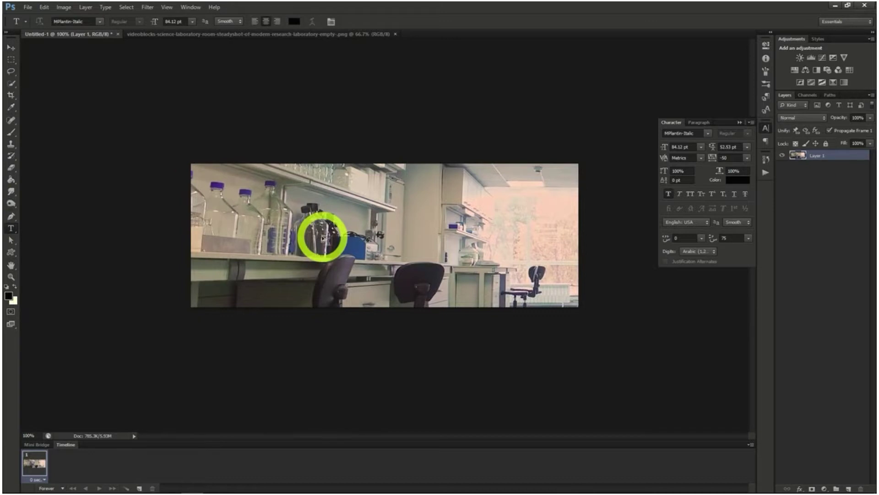
{"action": "left_click", "coordinate": [324, 237]}
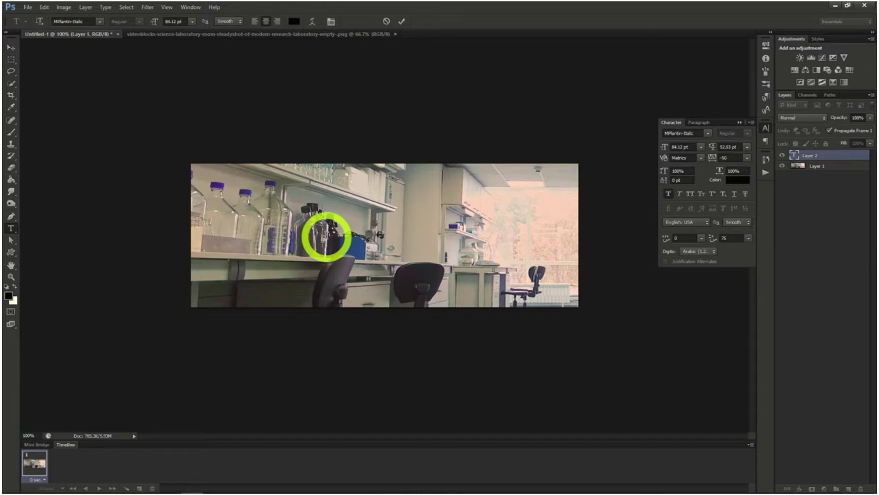
{"action": "type", "text": "Lab"}
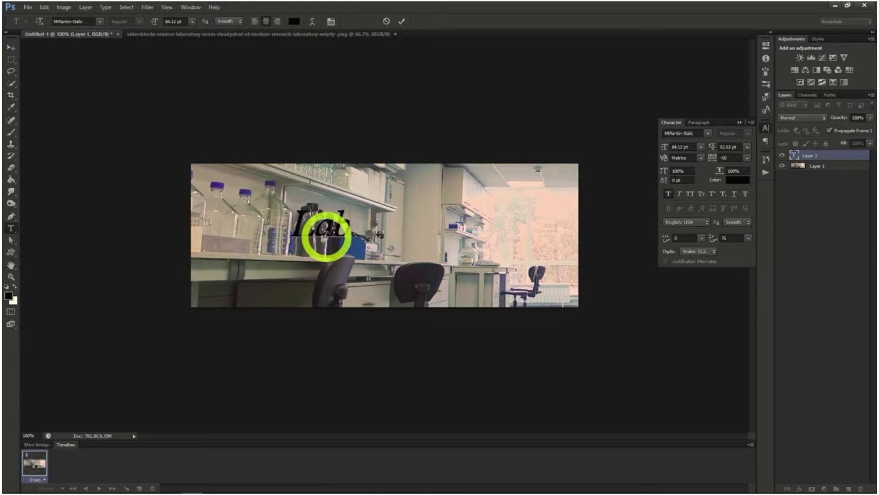
{"action": "type", "text": " Crew 76"}
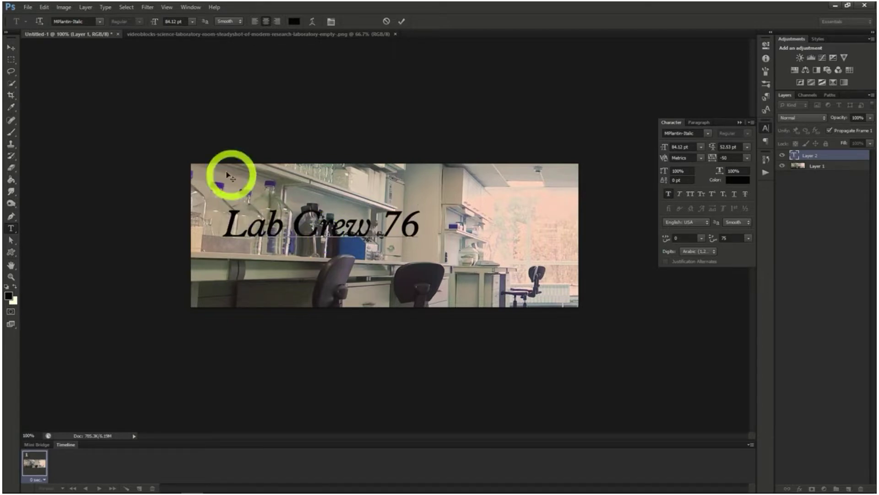
{"action": "left_click", "coordinate": [11, 48]}
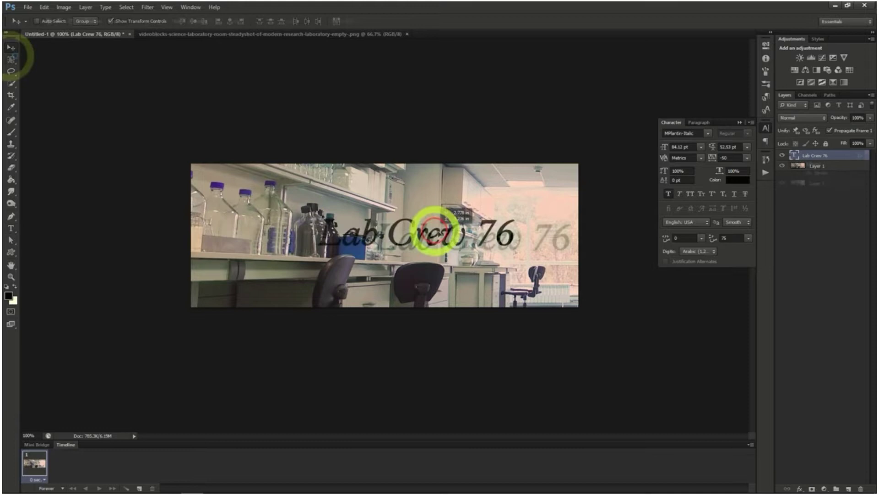
{"action": "left_click", "coordinate": [11, 60]}
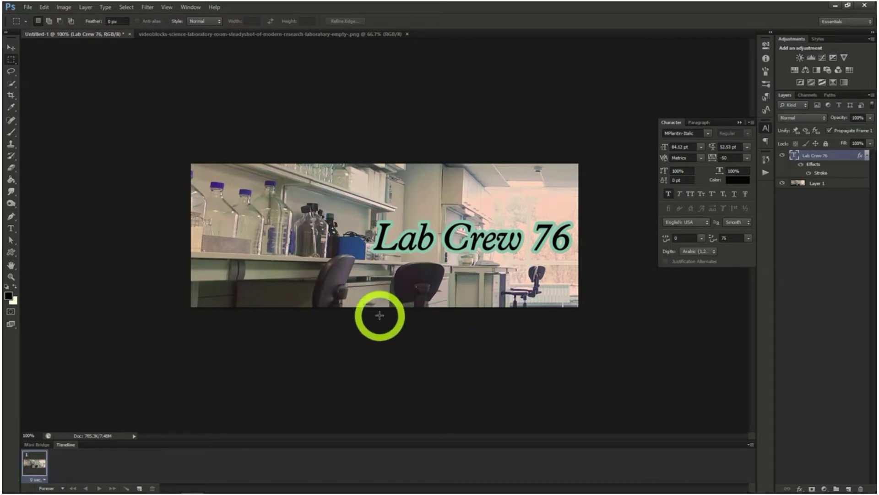
Save the laboratory cover as a Photoshop file with Maximize Compatibility enabled
{"action": "left_click", "coordinate": [27, 7]}
{"action": "left_click", "coordinate": [49, 116]}
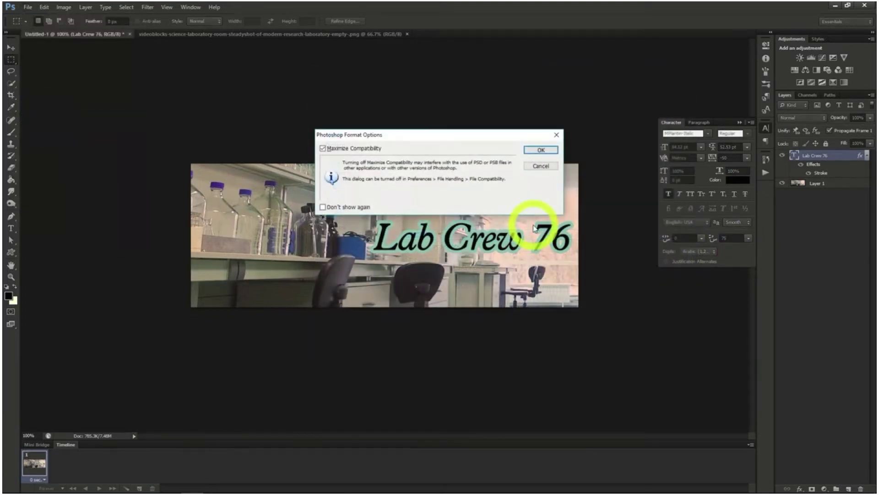
{"action": "left_click", "coordinate": [547, 151]}
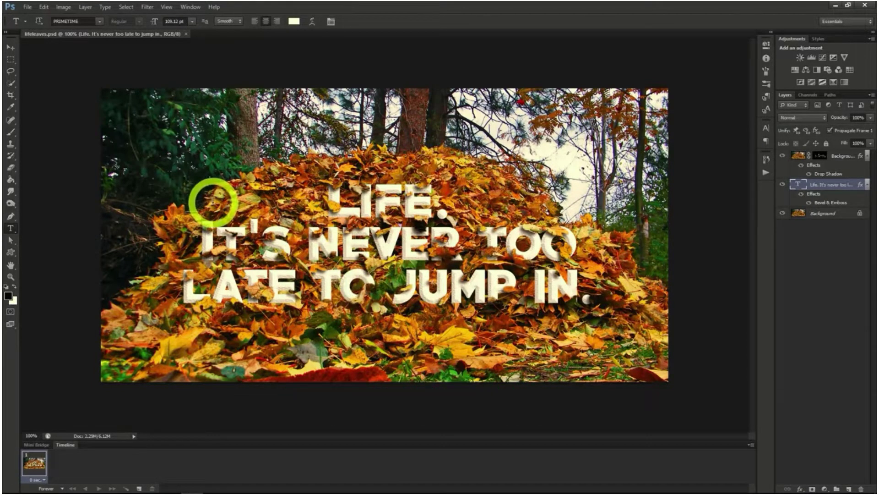
Open the lifeleaves.png image of the autumn leaf pile
{"action": "left_click", "coordinate": [28, 7]}
{"action": "left_click", "coordinate": [68, 25]}
{"action": "double_click", "coordinate": [473, 133]}
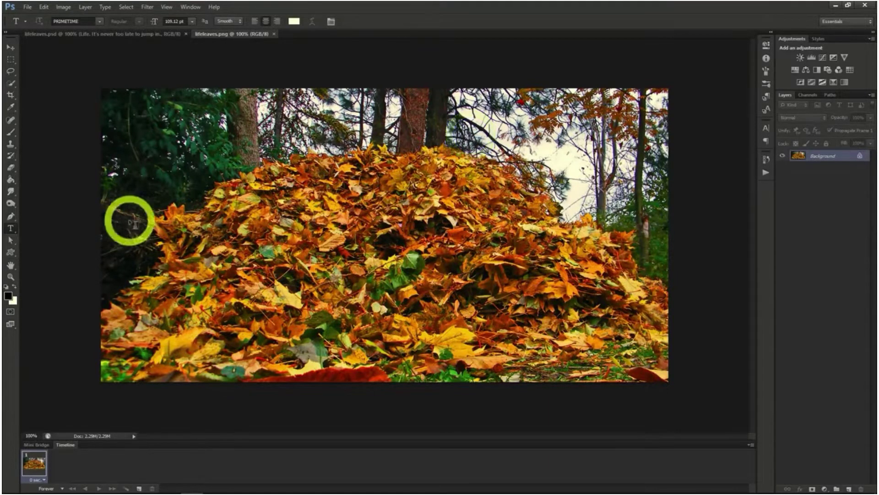
Add cream PRIMETIME text on the leaf pile in three lines: "Life.", "It's never too late" and "to jump in."
{"action": "left_click", "coordinate": [279, 218]}
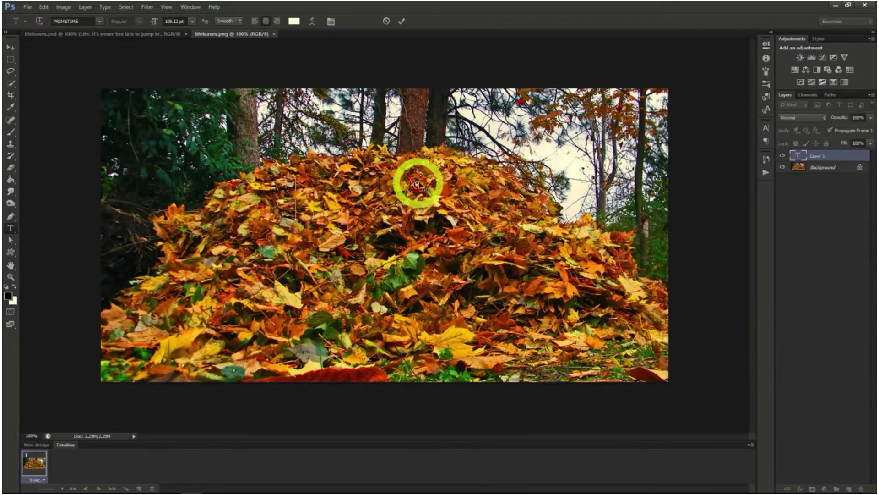
{"action": "type", "text": "LIFE"}
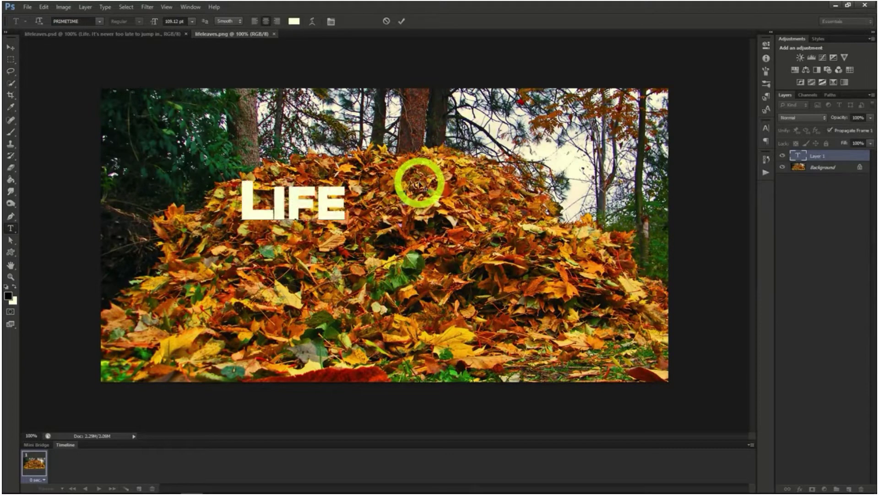
{"action": "type", "text": "."}
{"action": "key", "text": "Return"}
{"action": "type", "text": "It's never to"}
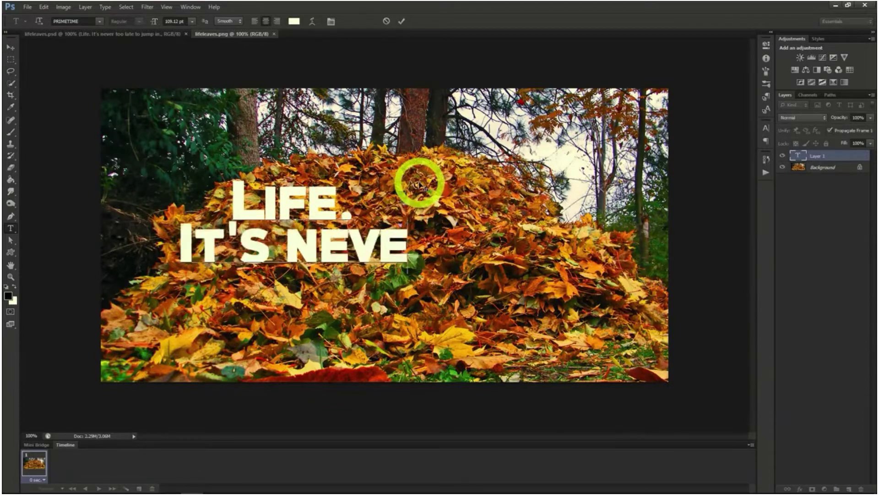
{"action": "type", "text": "o late"}
{"action": "key", "text": "Return"}
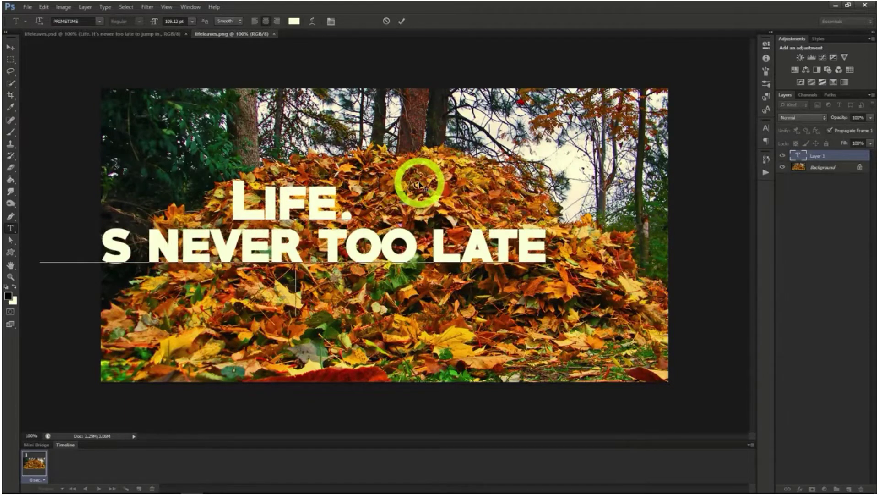
{"action": "type", "text": "to jump in."}
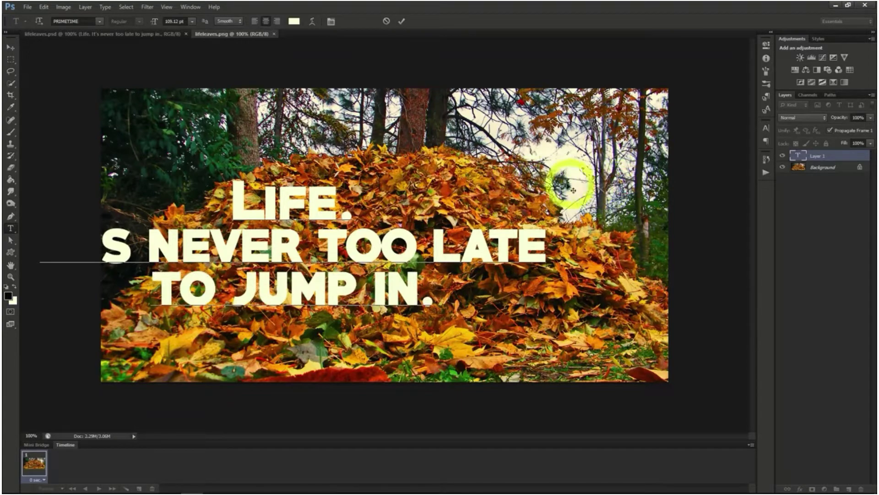
Center the text over the leaf pile and rebreak it so the third line reads "late to jump in."
{"action": "left_click_drag", "start_coordinate": [567, 181], "coordinate": [542, 180]}
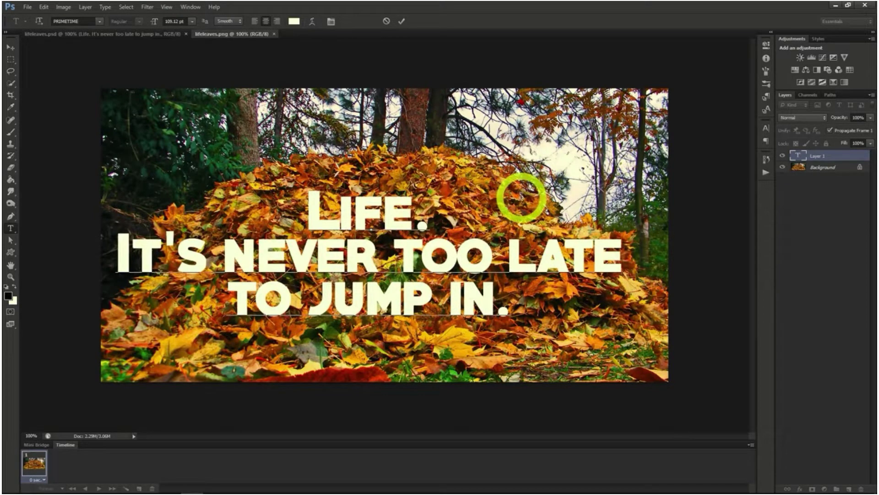
{"action": "left_click", "coordinate": [508, 250]}
{"action": "key", "text": "Return"}
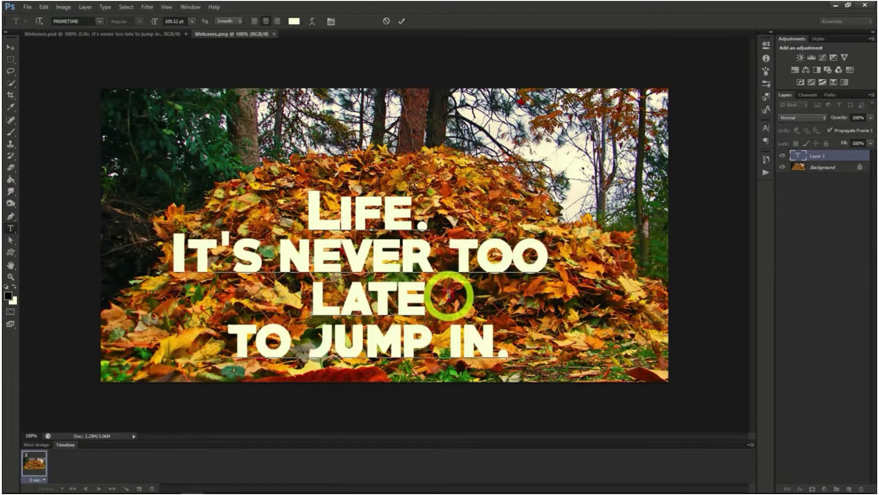
{"action": "key", "text": "Delete"}
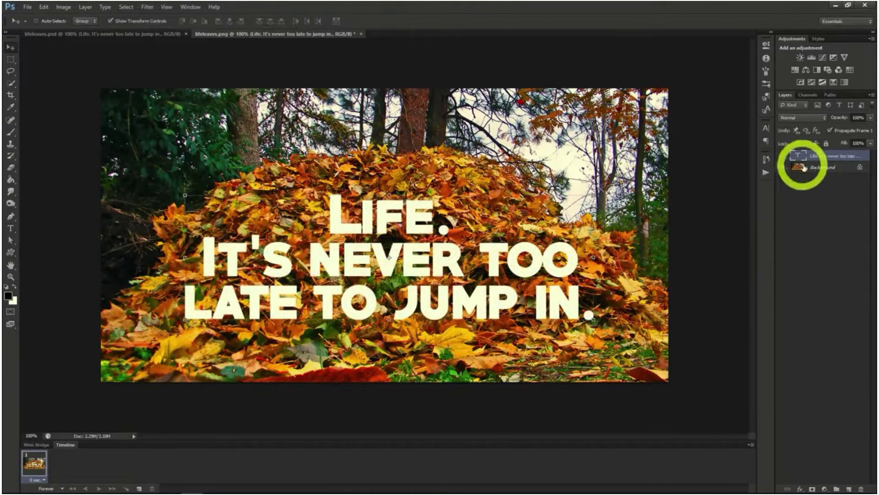
Duplicate the Background layer above the text layer and lower the copy's opacity to 45%
{"action": "left_click", "coordinate": [808, 167]}
{"action": "right_click", "coordinate": [819, 169]}
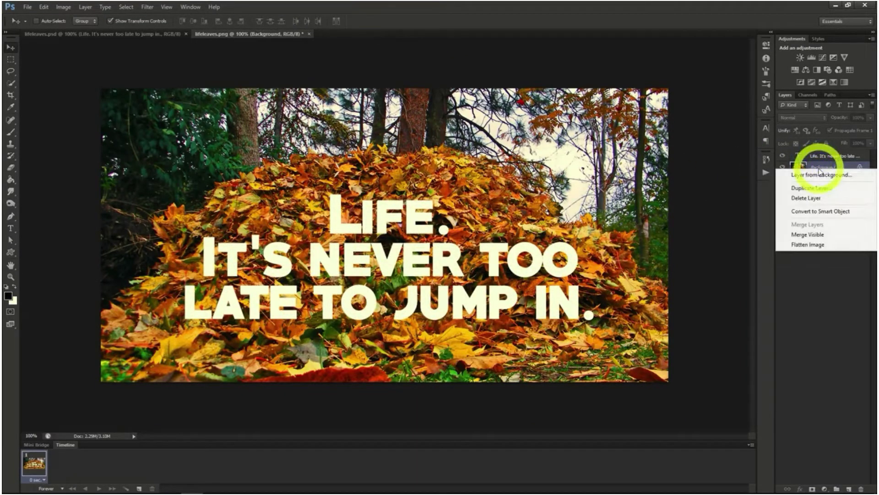
{"action": "left_click", "coordinate": [811, 188]}
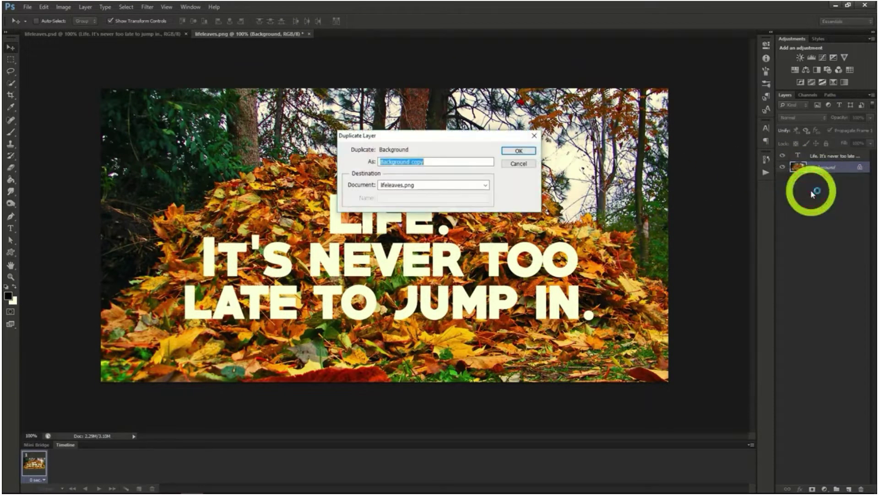
{"action": "left_click", "coordinate": [518, 151]}
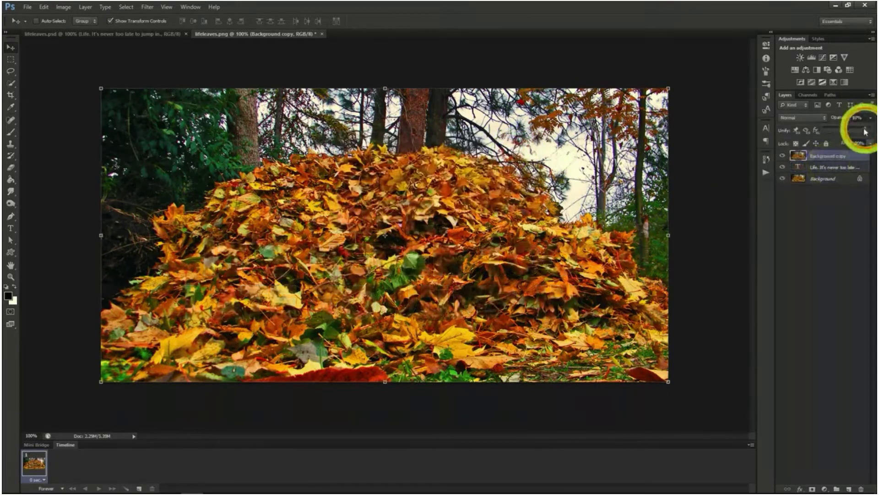
{"action": "left_click_drag", "start_coordinate": [869, 132], "coordinate": [846, 132]}
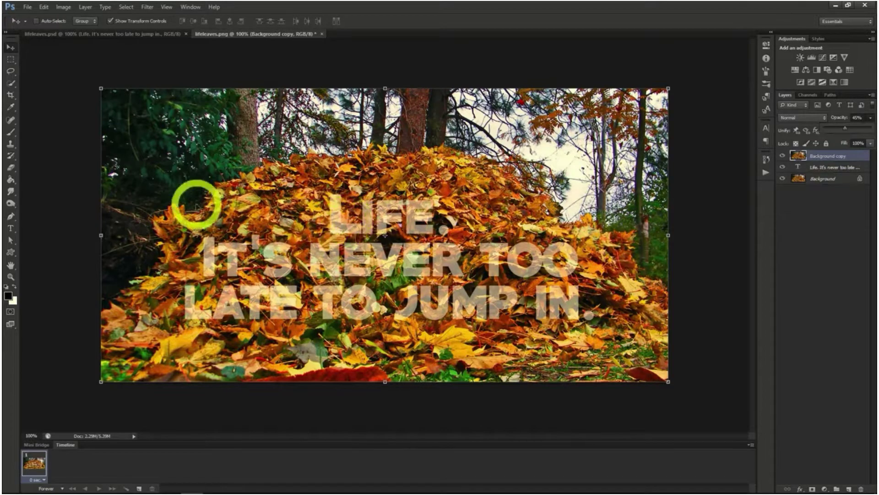
Mask the Background copy to quick-selected leaves overlapping the letters, and restore its opacity to 100%
{"action": "left_click", "coordinate": [11, 83]}
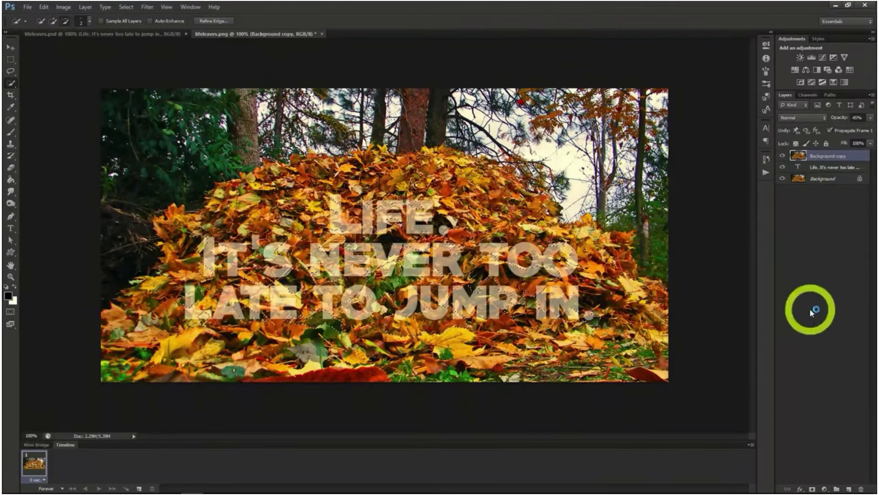
{"action": "left_click", "coordinate": [812, 488]}
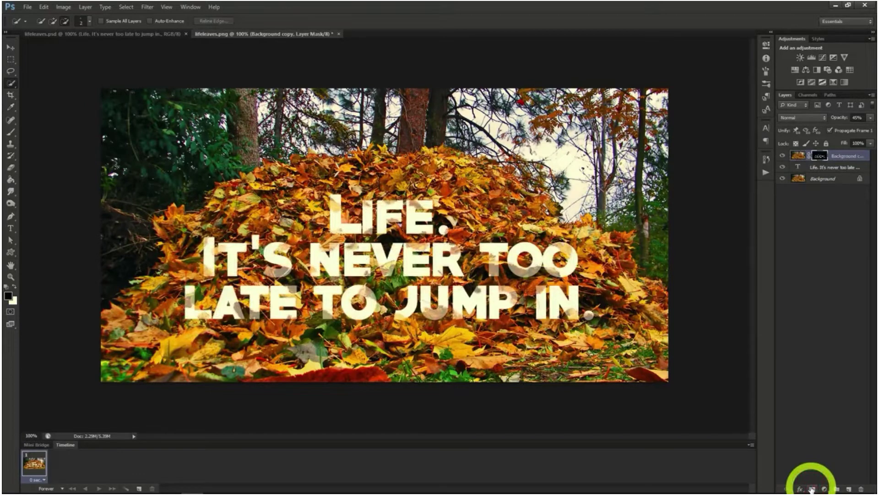
{"action": "left_click", "coordinate": [871, 118]}
{"action": "left_click_drag", "start_coordinate": [848, 129], "coordinate": [875, 129]}
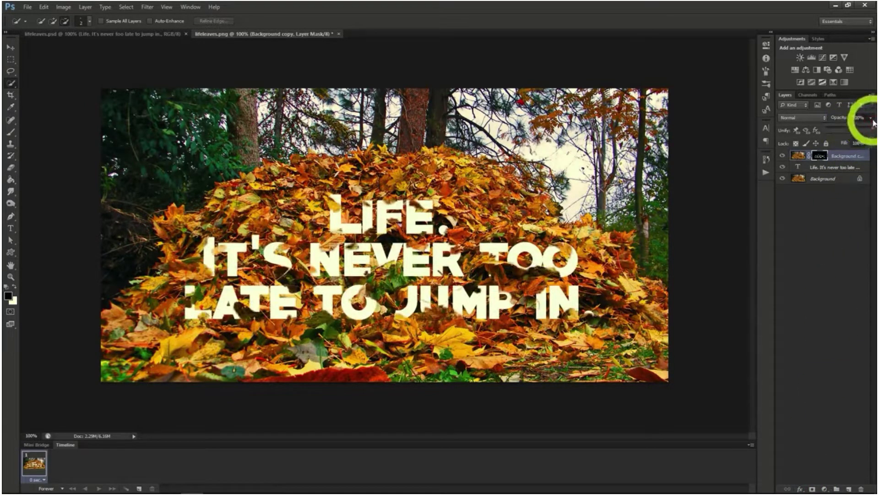
{"action": "left_click", "coordinate": [871, 119]}
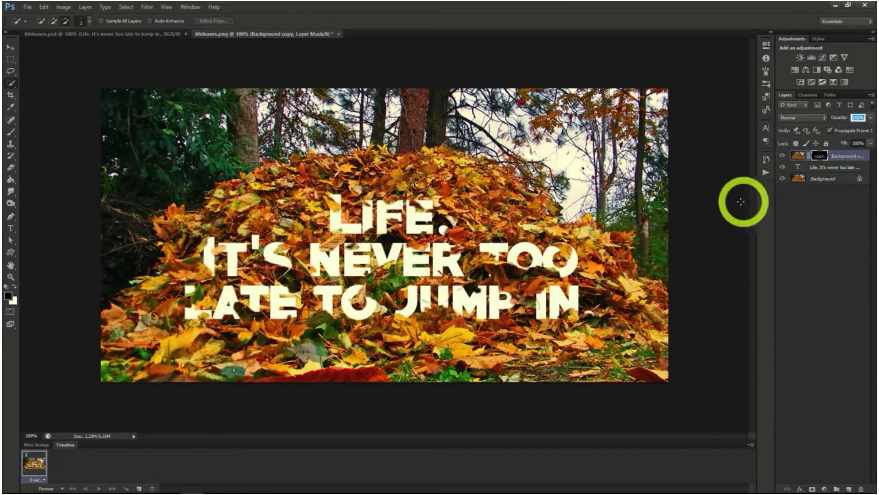
Apply a Drop Shadow layer style to the masked Background copy
{"action": "right_click", "coordinate": [834, 157]}
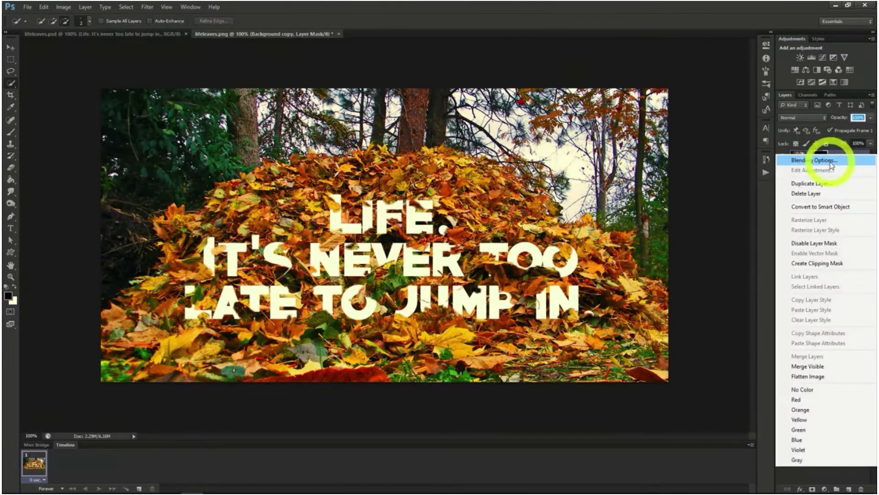
{"action": "left_click", "coordinate": [824, 161]}
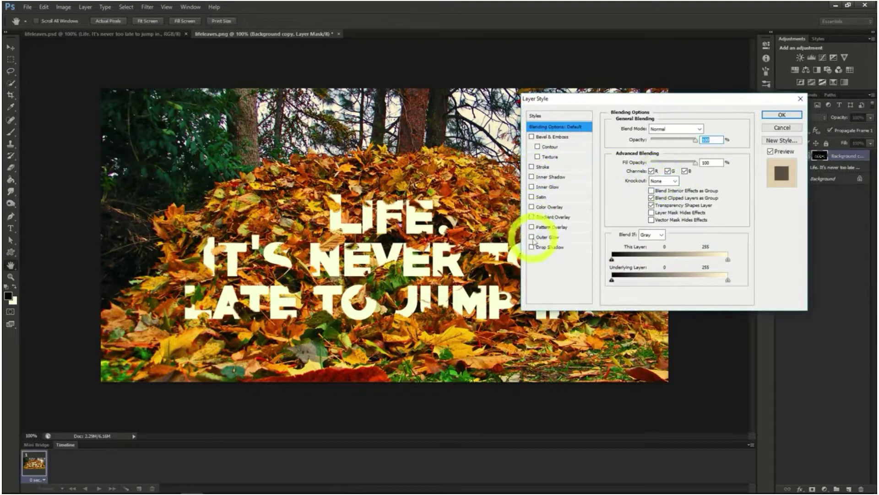
{"action": "left_click", "coordinate": [532, 247]}
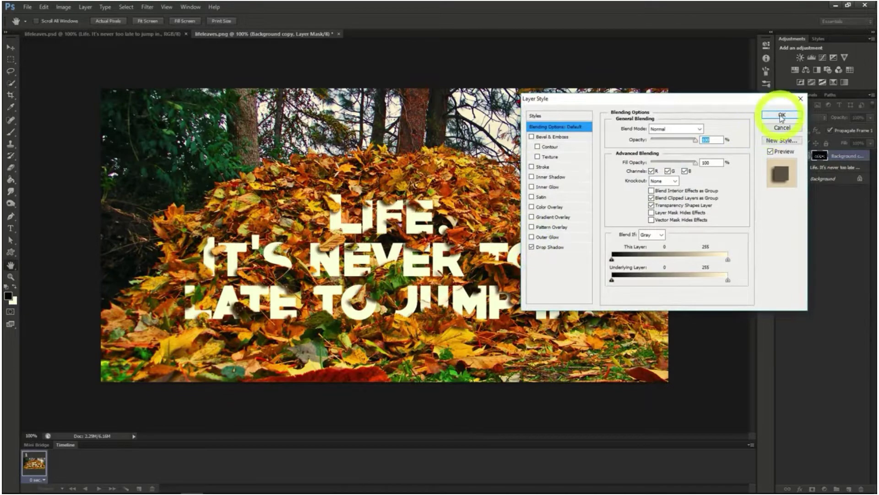
{"action": "left_click", "coordinate": [782, 114]}
Add a Pattern Overlay layer style to the "Life. It's never too late to jump in." text layer
{"action": "left_click", "coordinate": [823, 185]}
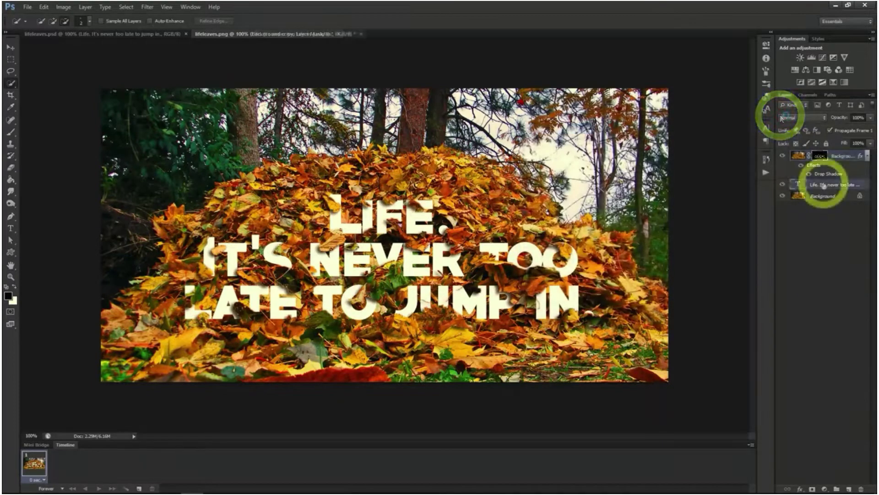
{"action": "right_click", "coordinate": [823, 184]}
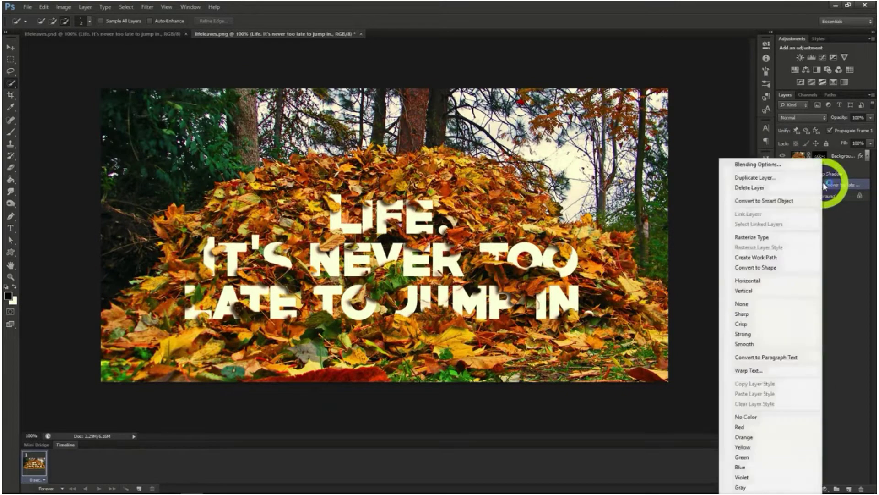
{"action": "left_click", "coordinate": [765, 165]}
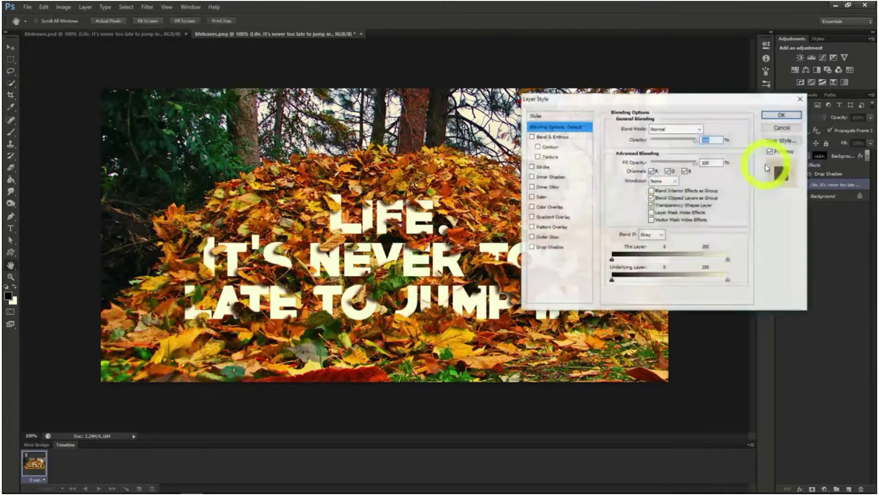
{"action": "left_click", "coordinate": [531, 228]}
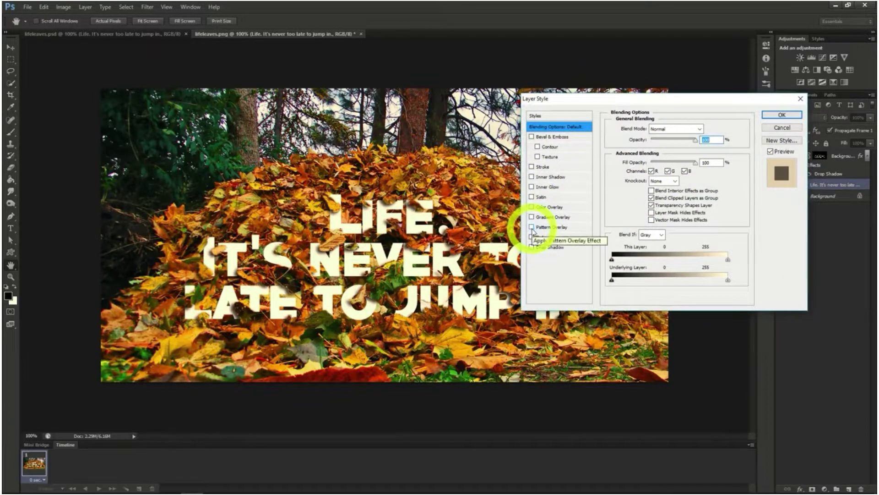
{"action": "left_click", "coordinate": [541, 228]}
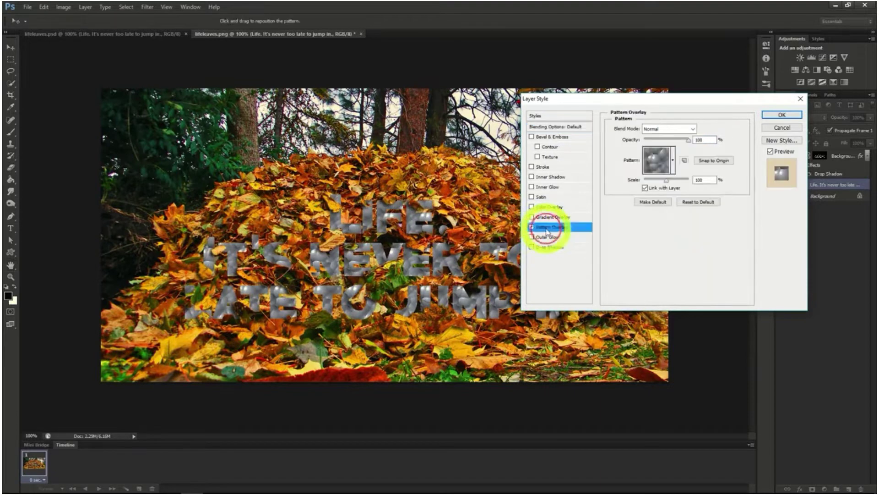
Choose the grey-brown textured pattern for the text's Pattern Overlay and lower its opacity to a faint tint
{"action": "left_click", "coordinate": [667, 160]}
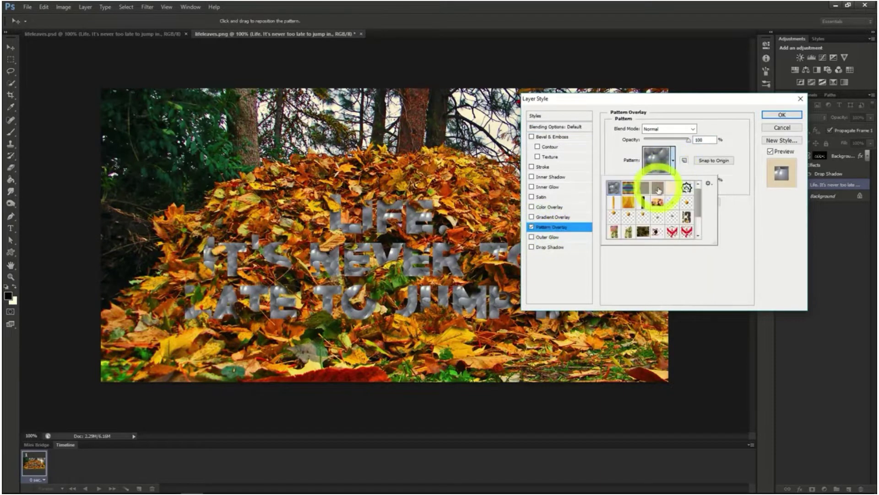
{"action": "left_click", "coordinate": [658, 188]}
{"action": "left_click", "coordinate": [674, 165]}
{"action": "left_click", "coordinate": [690, 141]}
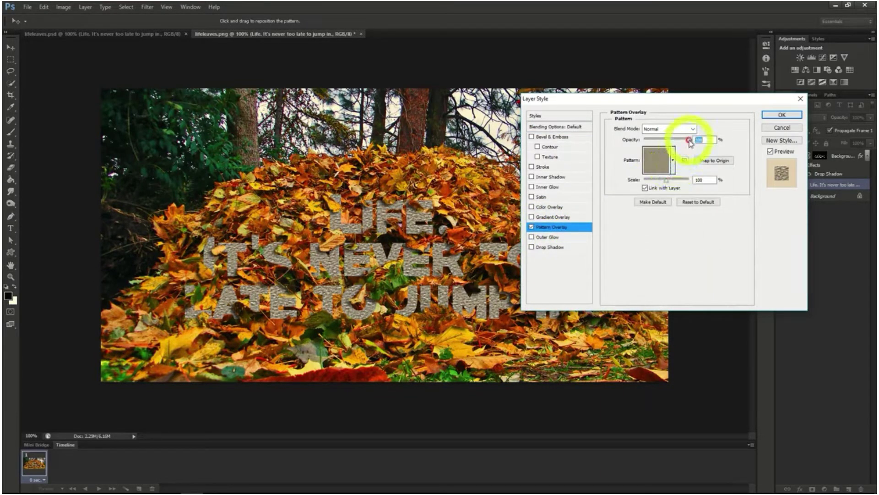
{"action": "left_click_drag", "start_coordinate": [691, 141], "coordinate": [655, 143]}
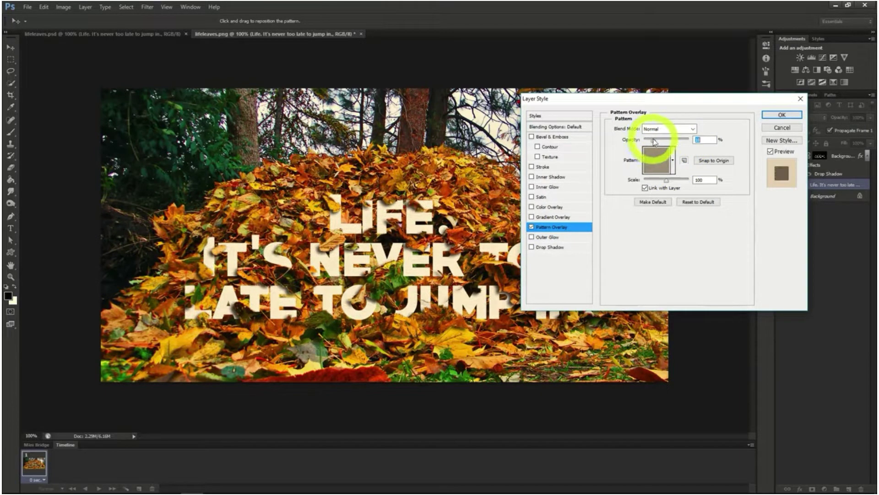
{"action": "left_click", "coordinate": [771, 115]}
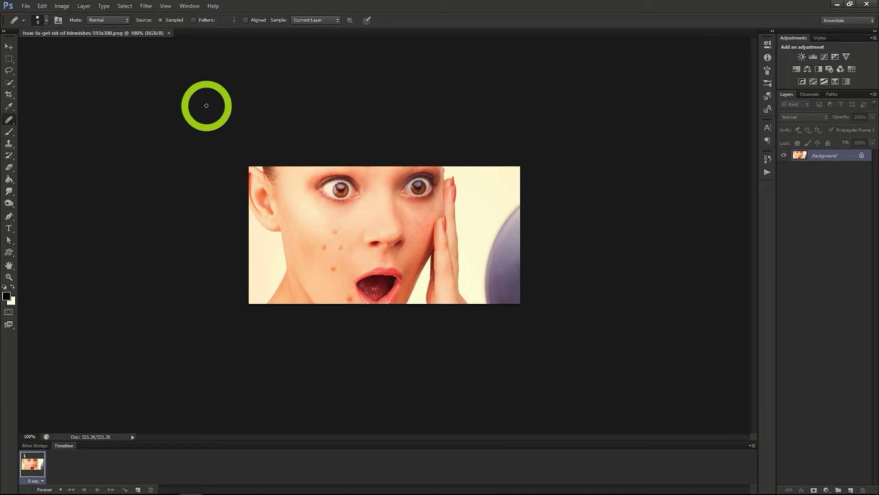
Heal the upper cheek blemishes with an enlarged Healing Brush, sampling clean skin from the cheek
{"action": "left_click", "coordinate": [9, 109]}
{"action": "left_click", "coordinate": [10, 120]}
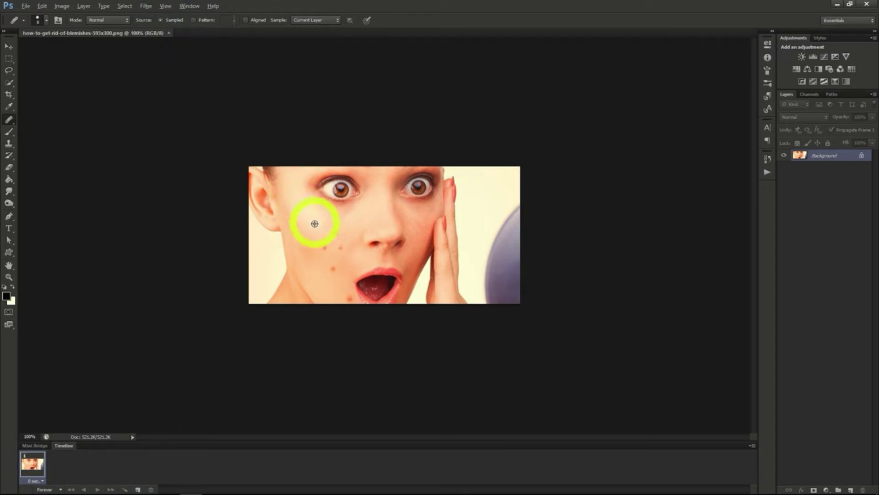
{"action": "left_click", "coordinate": [343, 227], "text": "alt"}
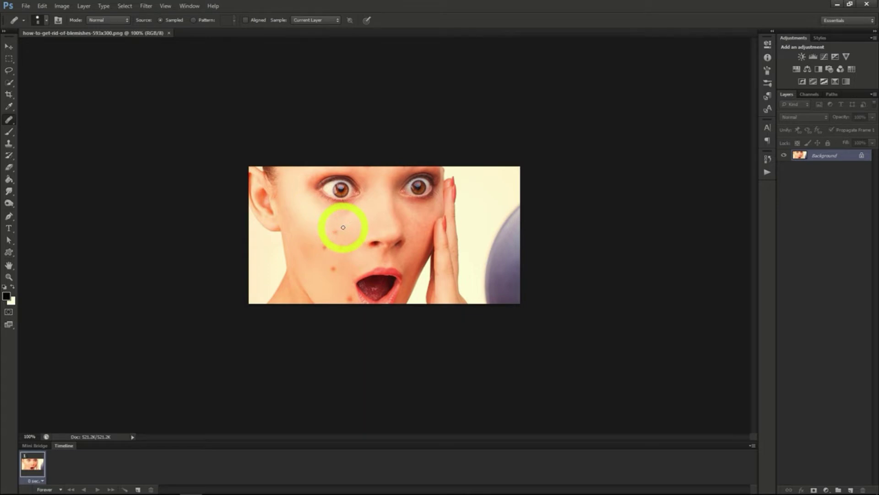
{"action": "left_click_drag", "start_coordinate": [341, 228], "coordinate": [336, 232]}
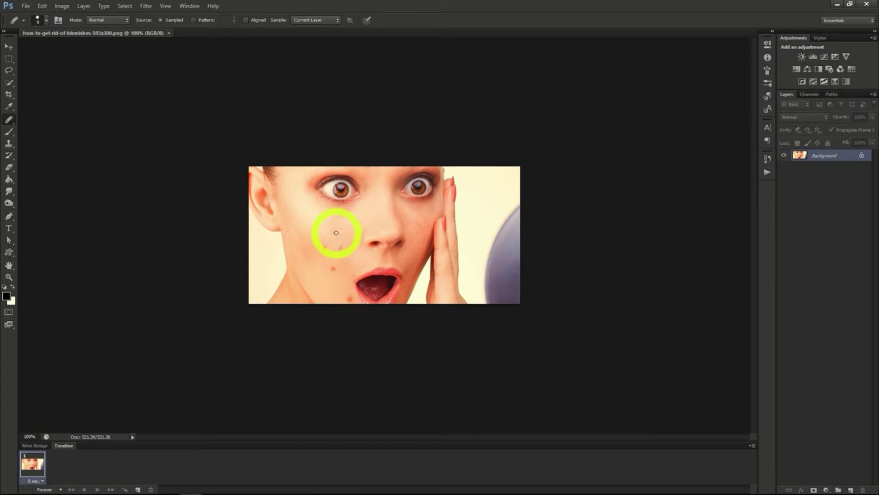
{"action": "key", "text": "bracketright"}
{"action": "key", "text": "bracketright"}
{"action": "key", "text": "bracketright"}
{"action": "left_click", "coordinate": [337, 231]}
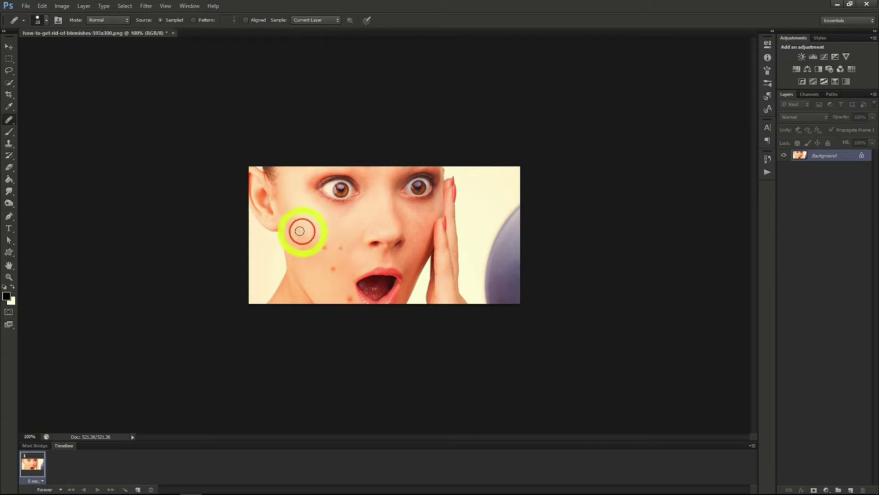
{"action": "left_click_drag", "start_coordinate": [300, 231], "coordinate": [305, 229]}
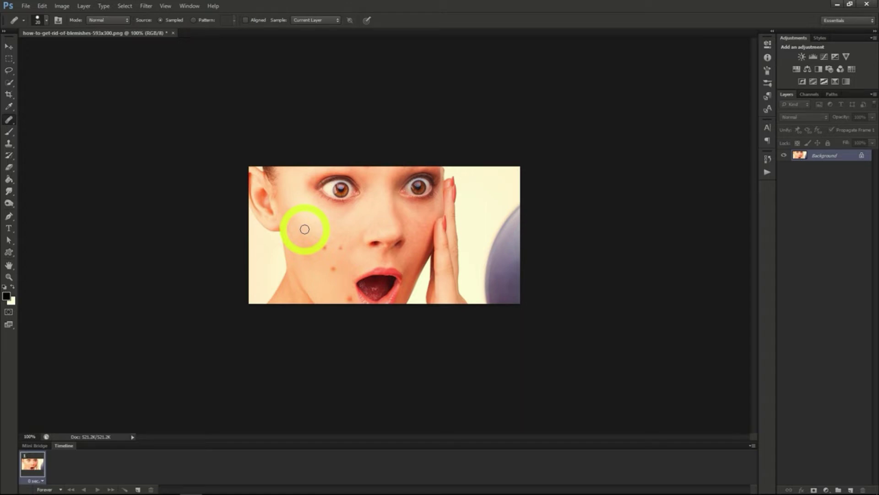
{"action": "mouse_move", "coordinate": [305, 229]}
{"action": "left_mouse_down"}
{"action": "mouse_move", "coordinate": [324, 249]}
{"action": "mouse_move", "coordinate": [342, 247]}
{"action": "left_mouse_up"}
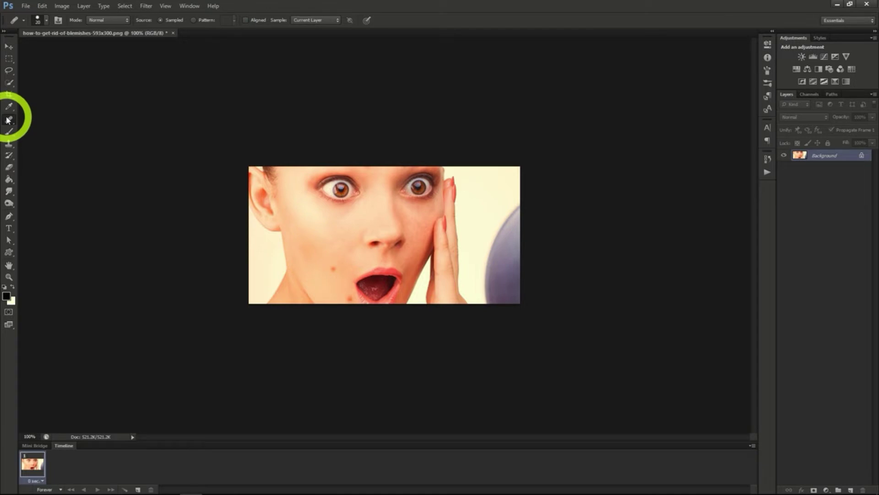
Remove the remaining blemishes beside the mouth with the Spot Healing Brush set to Proximity Match
{"action": "left_click_drag", "start_coordinate": [8, 120], "coordinate": [47, 120]}
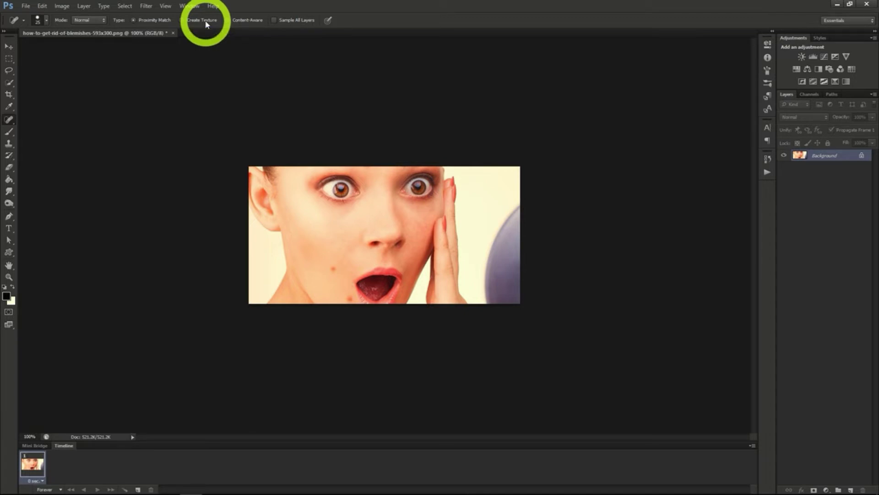
{"action": "left_click", "coordinate": [246, 21]}
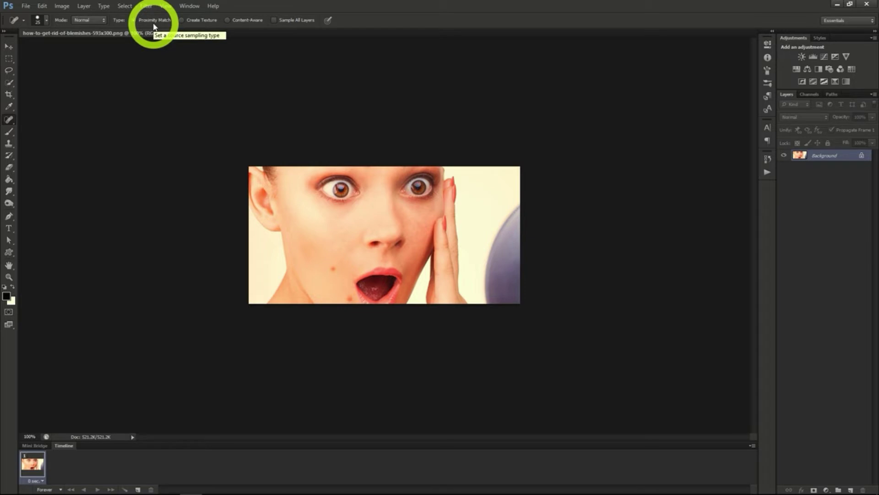
{"action": "left_click", "coordinate": [335, 274]}
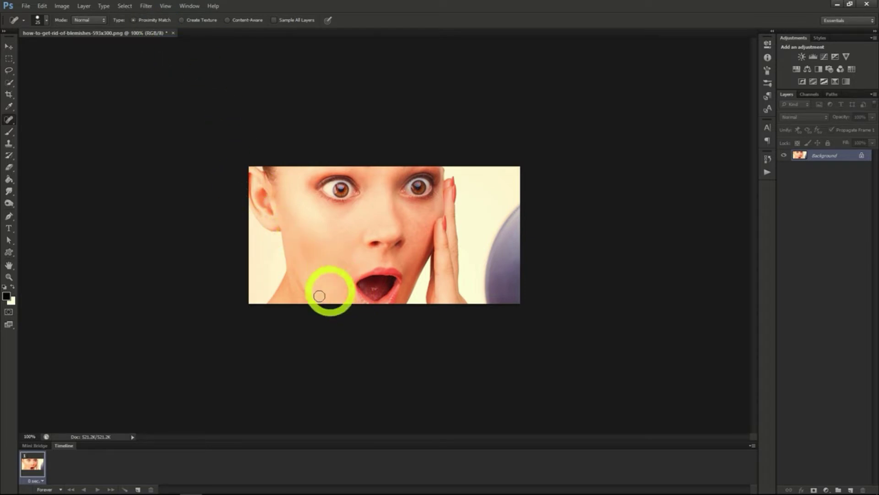
{"action": "left_click", "coordinate": [333, 288]}
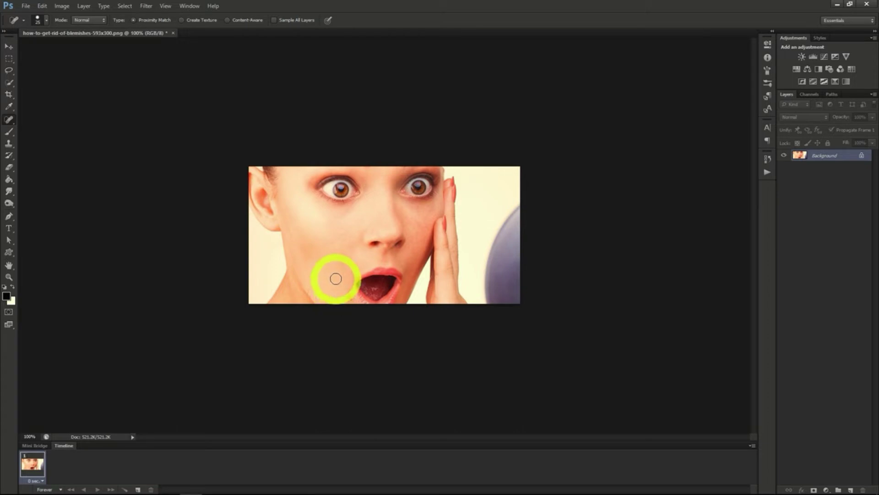
{"action": "left_click", "coordinate": [337, 288]}
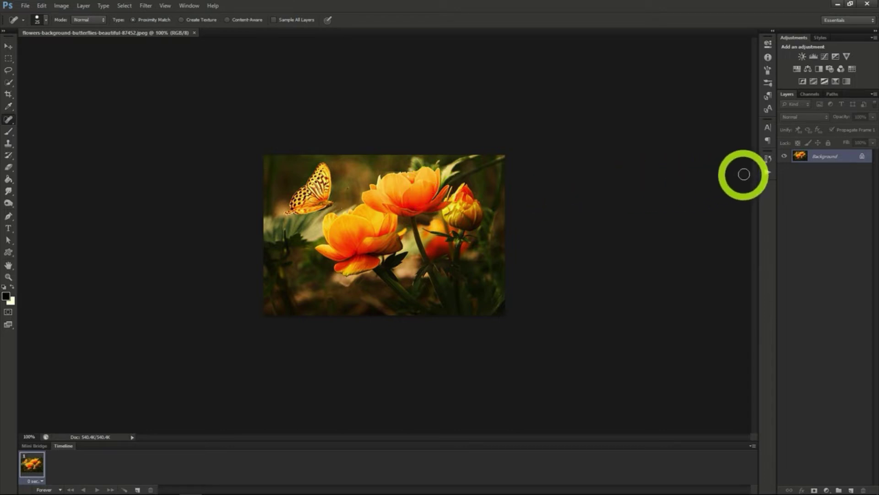
Convert the flower photo's Background to a smart object and apply the Stained Glass filter with Cell Size 2 and Light Intensity 2
{"action": "right_click", "coordinate": [821, 160]}
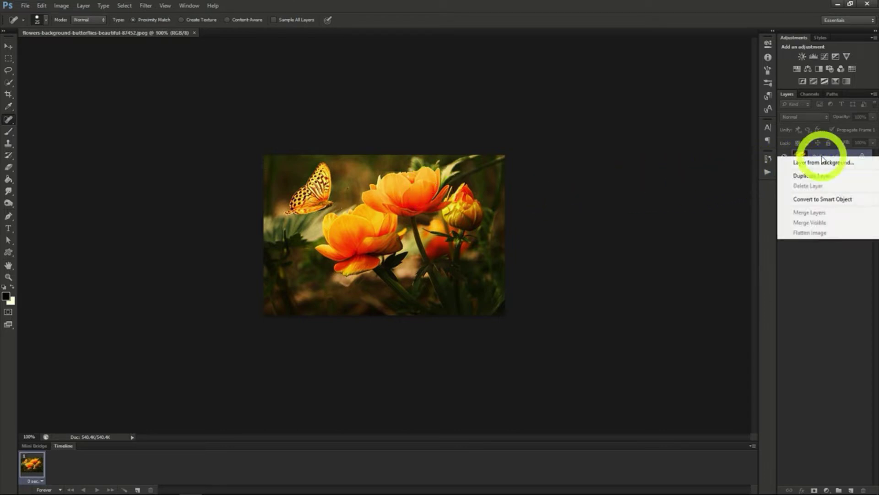
{"action": "left_click", "coordinate": [820, 200]}
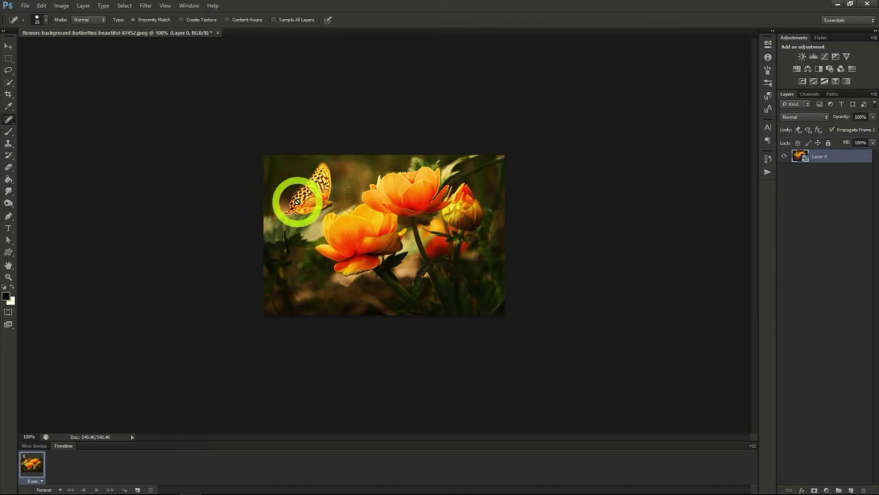
{"action": "left_click", "coordinate": [145, 6]}
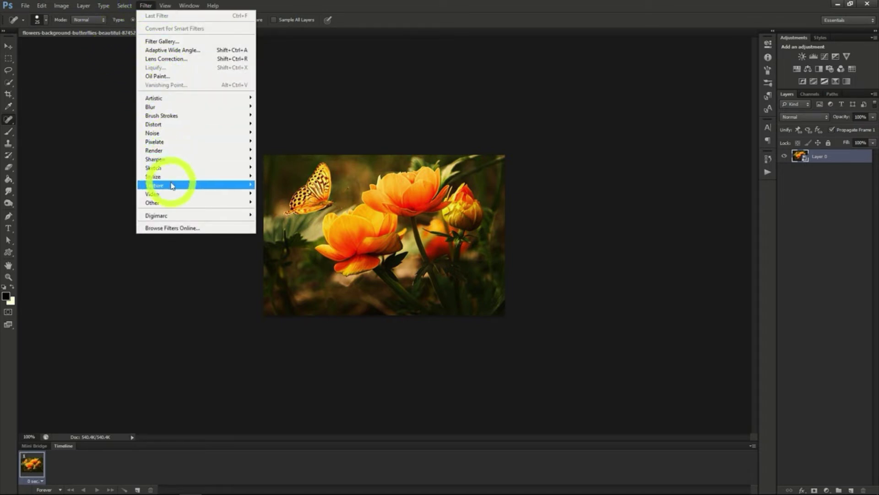
{"action": "mouse_move", "coordinate": [167, 185]}
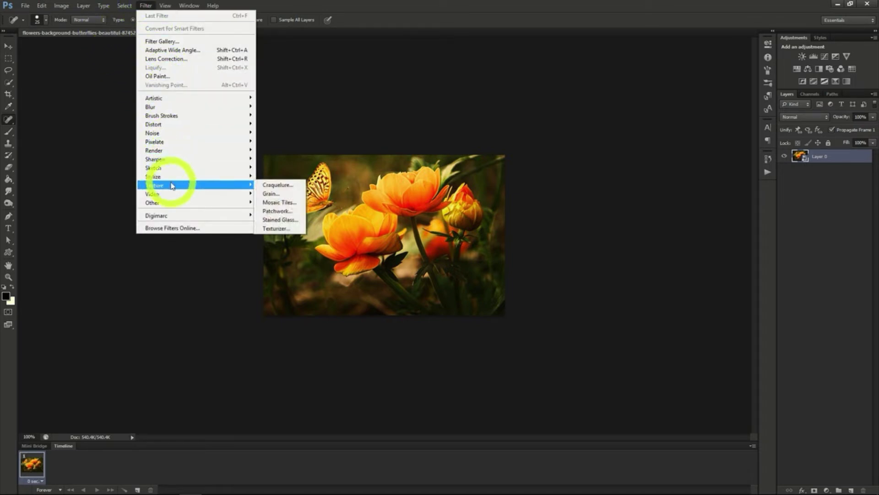
{"action": "left_click", "coordinate": [279, 220]}
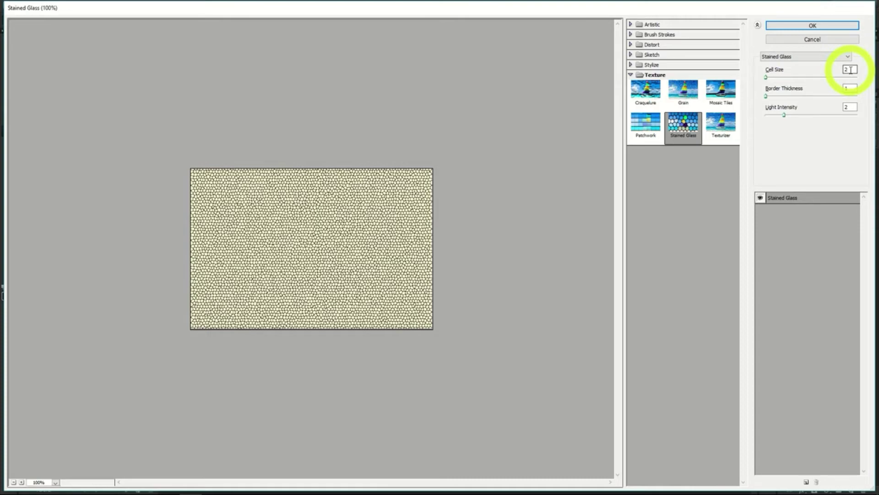
{"action": "left_click", "coordinate": [812, 25]}
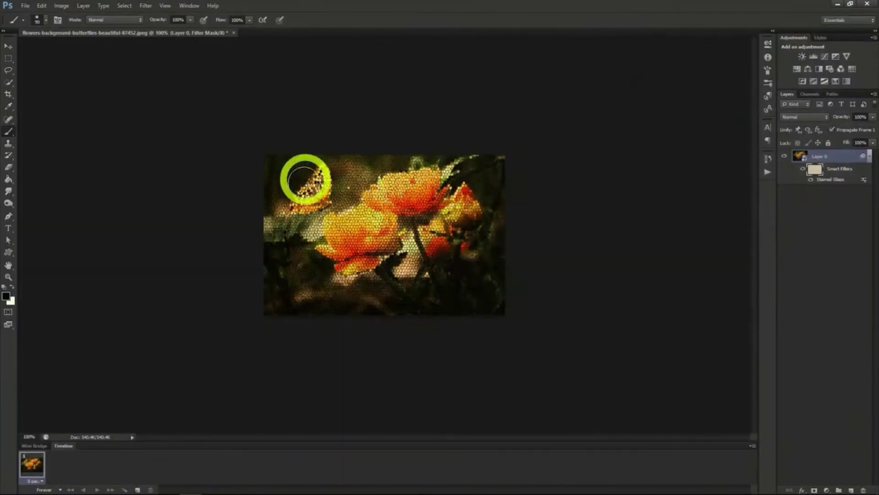
Mask the Stained Glass effect off the butterfly on the smart filter mask and touch up the mask around its wings
{"action": "mouse_move", "coordinate": [305, 179]}
{"action": "left_mouse_down"}
{"action": "mouse_move", "coordinate": [379, 185]}
{"action": "mouse_move", "coordinate": [312, 200]}
{"action": "left_mouse_up"}
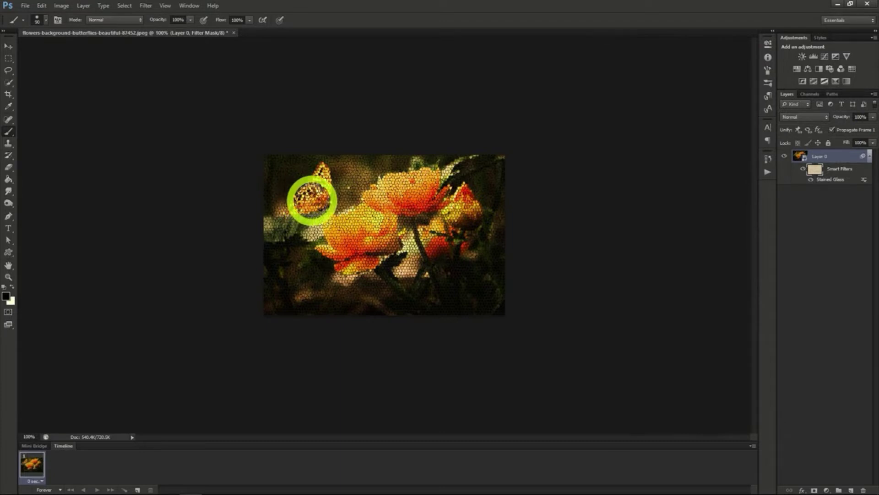
{"action": "left_click", "coordinate": [800, 156]}
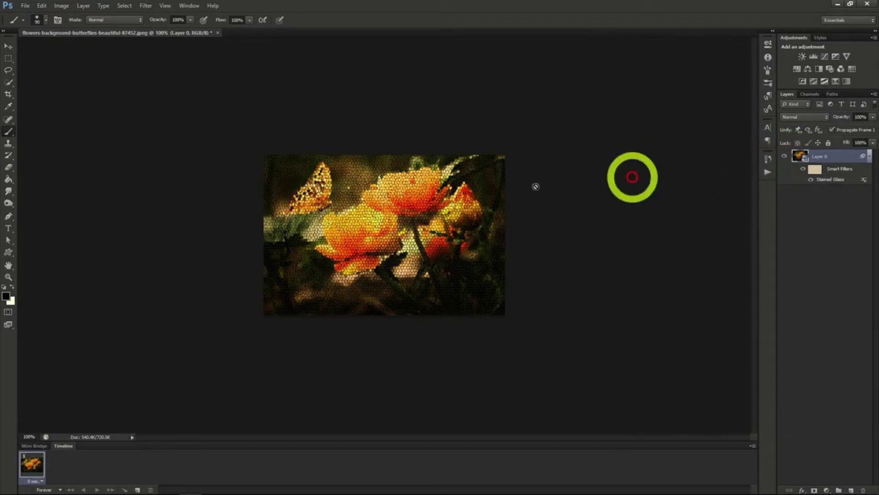
{"action": "left_click", "coordinate": [9, 83]}
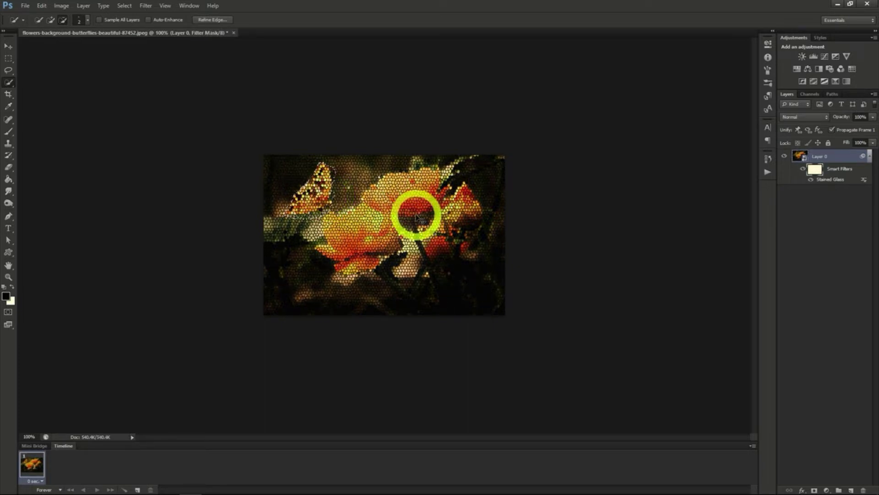
{"action": "key", "text": "alt+BackSpace"}
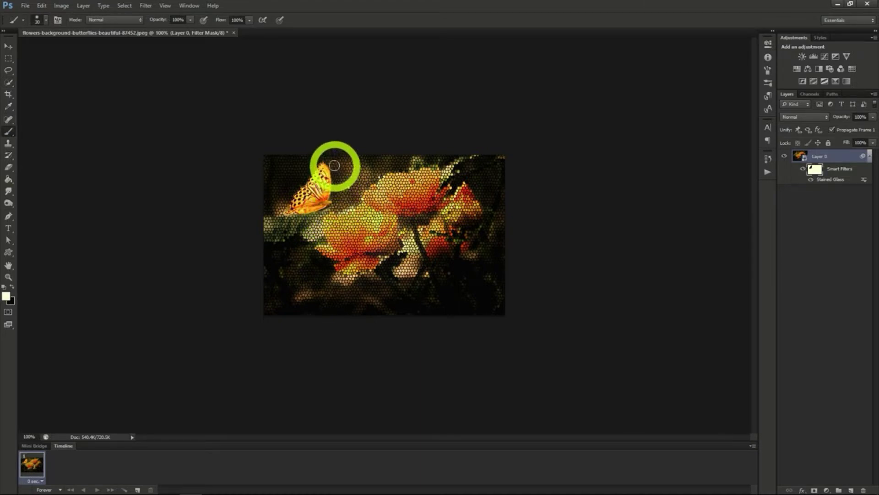
{"action": "left_click_drag", "start_coordinate": [283, 184], "coordinate": [286, 207]}
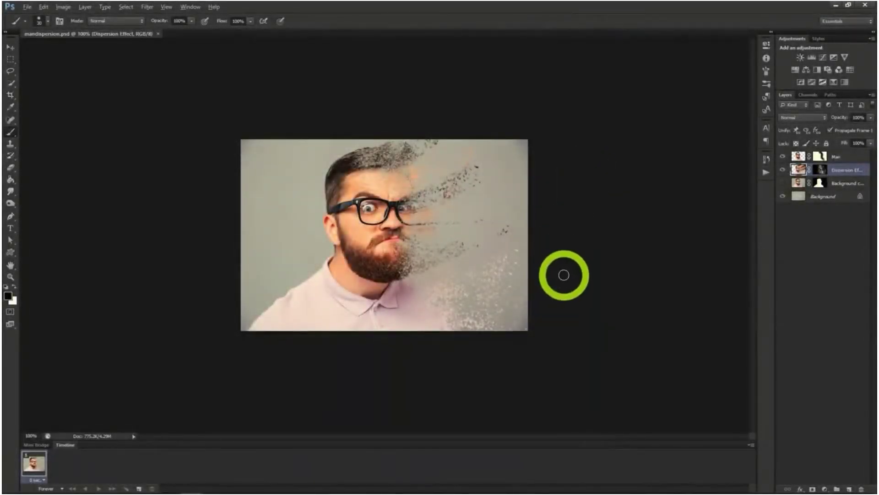
{"action": "scroll", "coordinate": [565, 275], "scroll_direction": "up", "scroll_amount": 2}
{"action": "scroll", "coordinate": [567, 271], "scroll_direction": "up", "scroll_amount": 1}
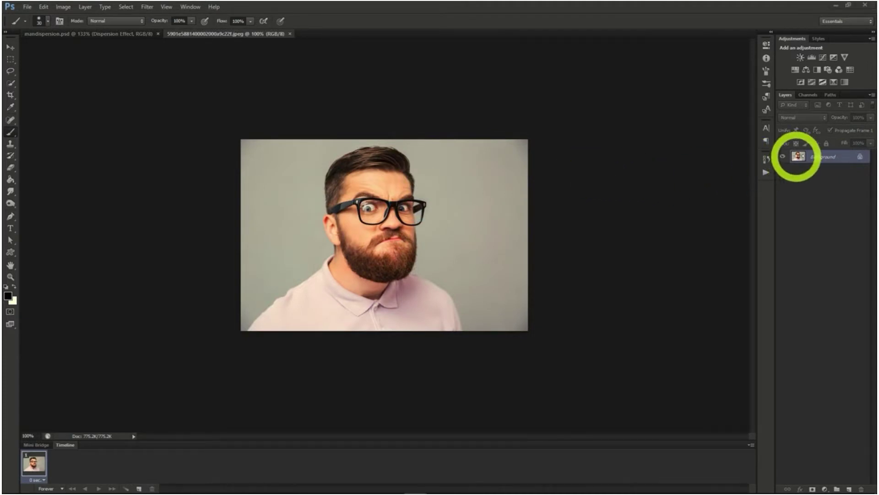
Duplicate the portrait's Background layer, and draw a loose Lasso selection around the man on the original Background
{"action": "right_click", "coordinate": [815, 156]}
{"action": "left_click", "coordinate": [814, 177]}
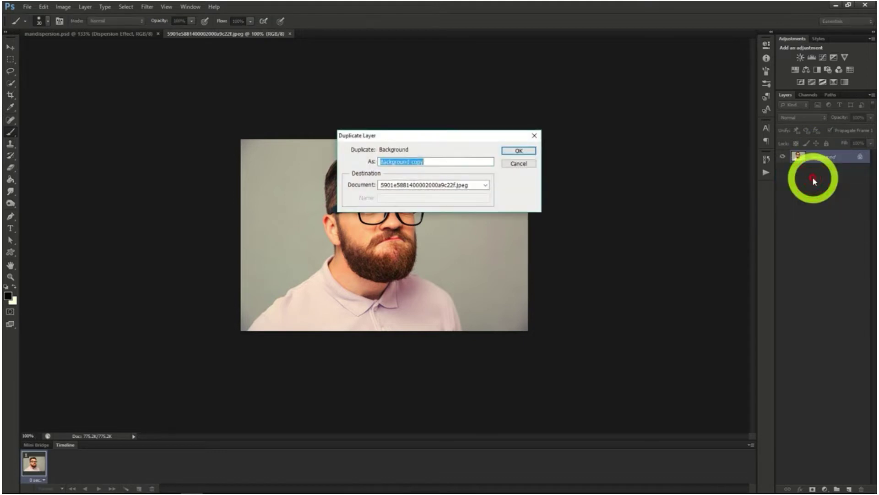
{"action": "left_click", "coordinate": [510, 153]}
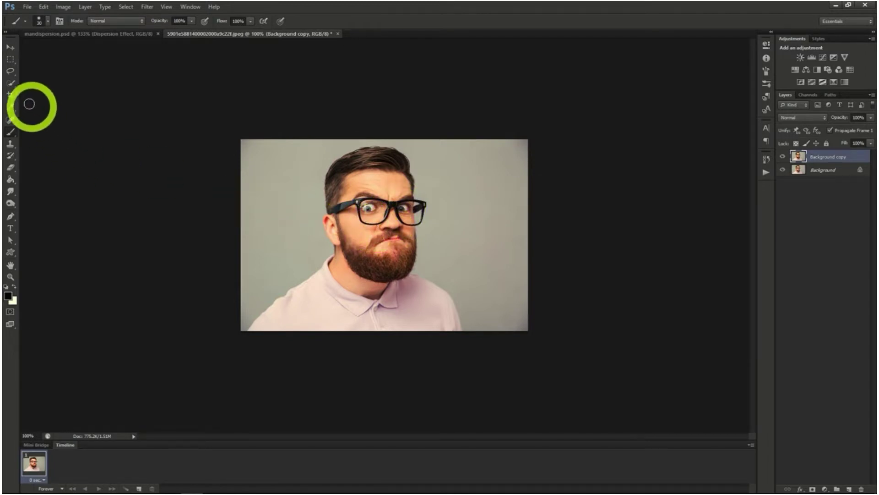
{"action": "left_click", "coordinate": [13, 83]}
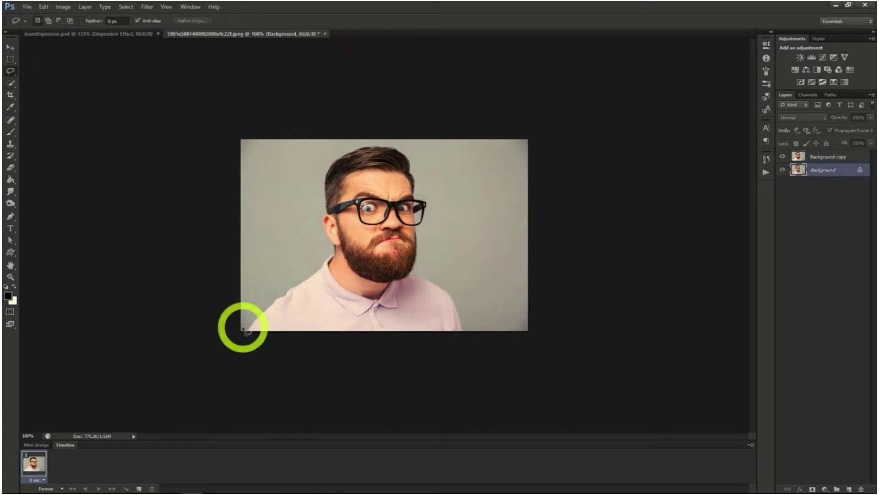
{"action": "mouse_move", "coordinate": [243, 328]}
{"action": "left_mouse_down"}
{"action": "mouse_move", "coordinate": [267, 268]}
{"action": "mouse_move", "coordinate": [308, 262]}
{"action": "mouse_move", "coordinate": [314, 194]}
{"action": "mouse_move", "coordinate": [331, 150]}
{"action": "mouse_move", "coordinate": [397, 140]}
{"action": "mouse_move", "coordinate": [424, 170]}
{"action": "mouse_move", "coordinate": [435, 261]}
{"action": "mouse_move", "coordinate": [463, 307]}
{"action": "mouse_move", "coordinate": [464, 332]}
{"action": "mouse_move", "coordinate": [417, 345]}
{"action": "mouse_move", "coordinate": [240, 330]}
{"action": "left_mouse_up"}
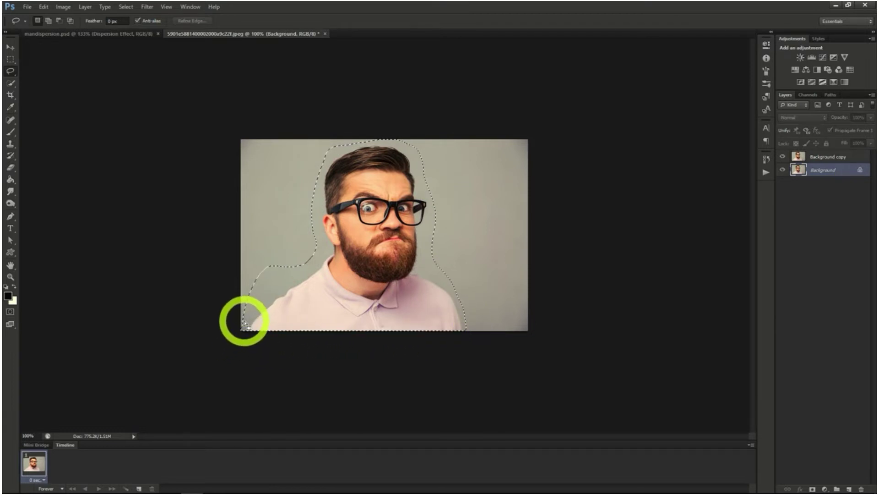
Fill the selected man on the Background layer with Content-Aware contents in Normal mode at 100% opacity
{"action": "right_click", "coordinate": [322, 284]}
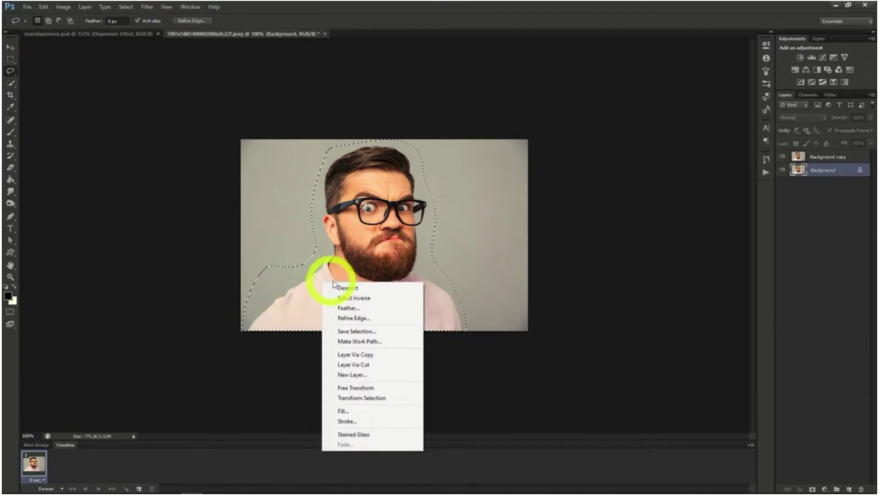
{"action": "left_click", "coordinate": [358, 412]}
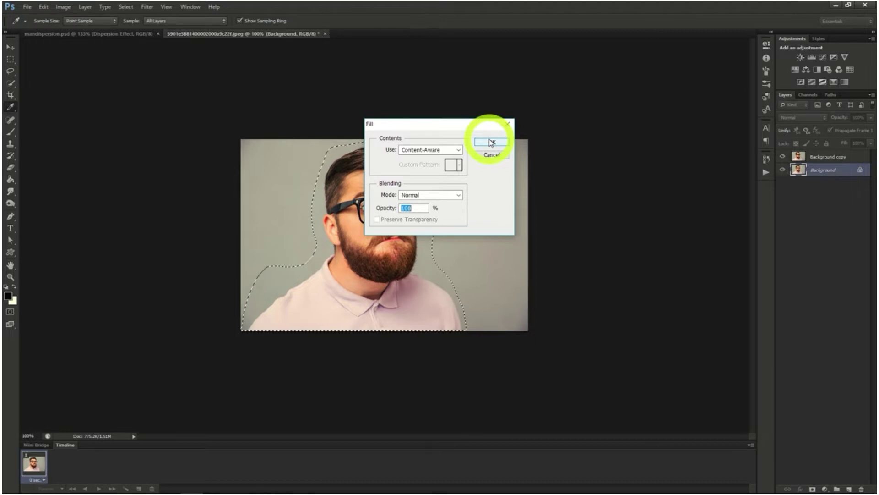
{"action": "left_click", "coordinate": [491, 142]}
{"action": "key", "text": "l"}
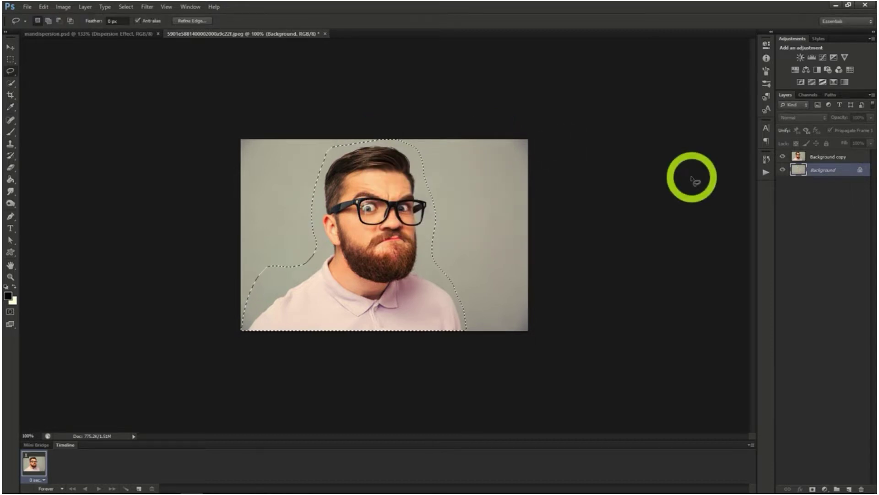
Drop the lasso selection and select the man's head, face and shirt on the Background copy layer with the Quick Selection tool
{"action": "left_click", "coordinate": [826, 158]}
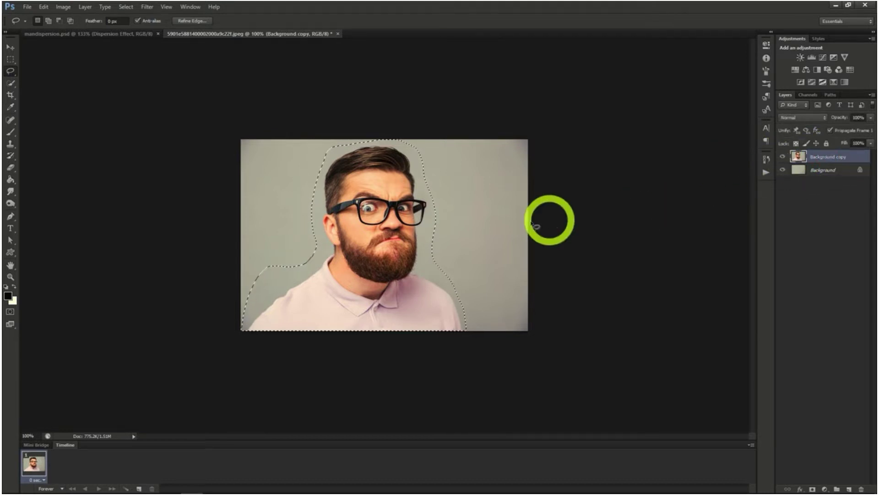
{"action": "left_click", "coordinate": [12, 84]}
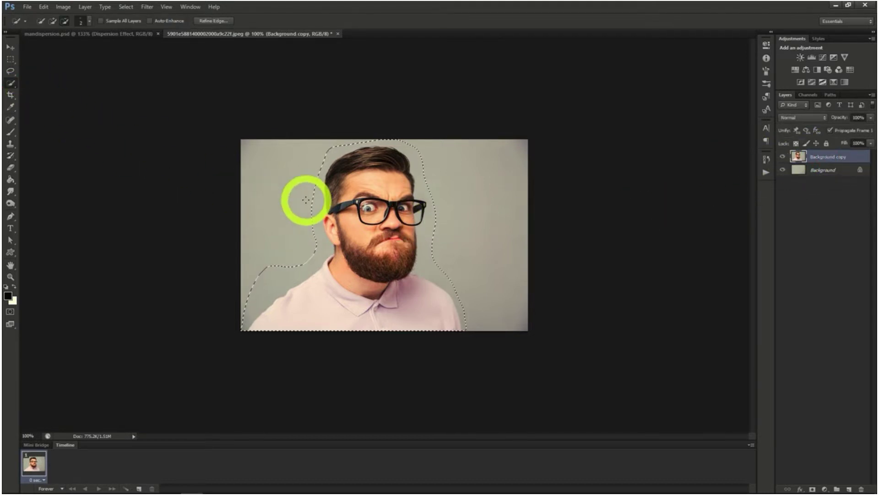
{"action": "right_click", "coordinate": [289, 197]}
{"action": "left_click", "coordinate": [293, 203]}
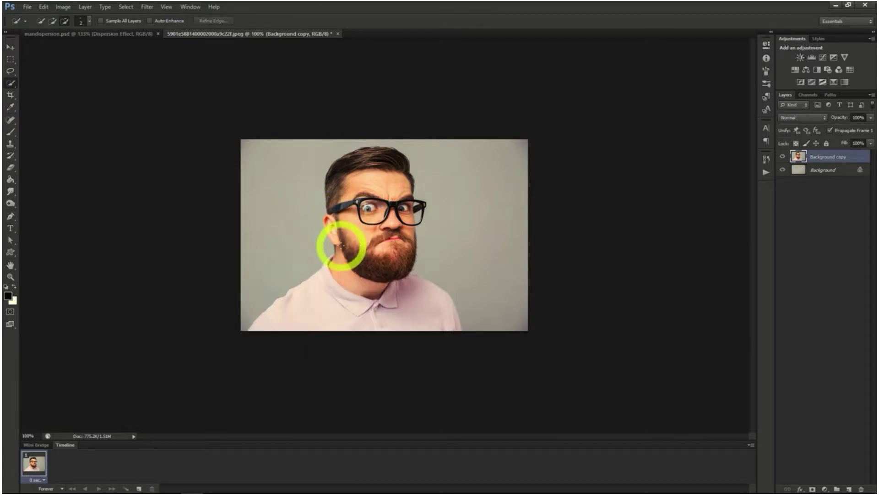
{"action": "mouse_move", "coordinate": [343, 243]}
{"action": "left_mouse_down"}
{"action": "mouse_move", "coordinate": [334, 171]}
{"action": "mouse_move", "coordinate": [369, 153]}
{"action": "mouse_move", "coordinate": [396, 154]}
{"action": "mouse_move", "coordinate": [411, 217]}
{"action": "mouse_move", "coordinate": [403, 273]}
{"action": "mouse_move", "coordinate": [382, 240]}
{"action": "mouse_move", "coordinate": [378, 210]}
{"action": "mouse_move", "coordinate": [359, 211]}
{"action": "mouse_move", "coordinate": [353, 265]}
{"action": "left_mouse_up"}
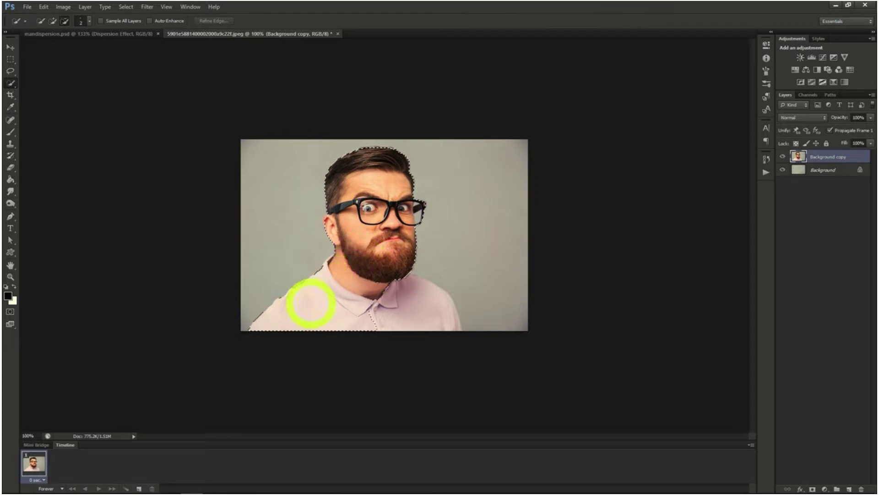
{"action": "mouse_move", "coordinate": [300, 309]}
{"action": "left_mouse_down"}
{"action": "mouse_move", "coordinate": [427, 312]}
{"action": "mouse_move", "coordinate": [337, 279]}
{"action": "mouse_move", "coordinate": [335, 255]}
{"action": "mouse_move", "coordinate": [365, 271]}
{"action": "mouse_move", "coordinate": [355, 228]}
{"action": "left_mouse_up"}
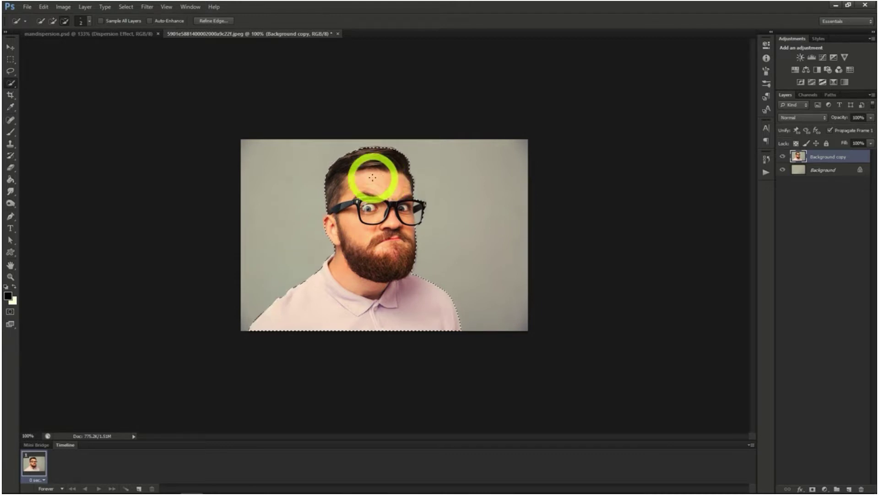
Refine the selection's edge, output it as a layer mask on Background copy, and compare the image with that layer hidden and shown
{"action": "left_click", "coordinate": [213, 20]}
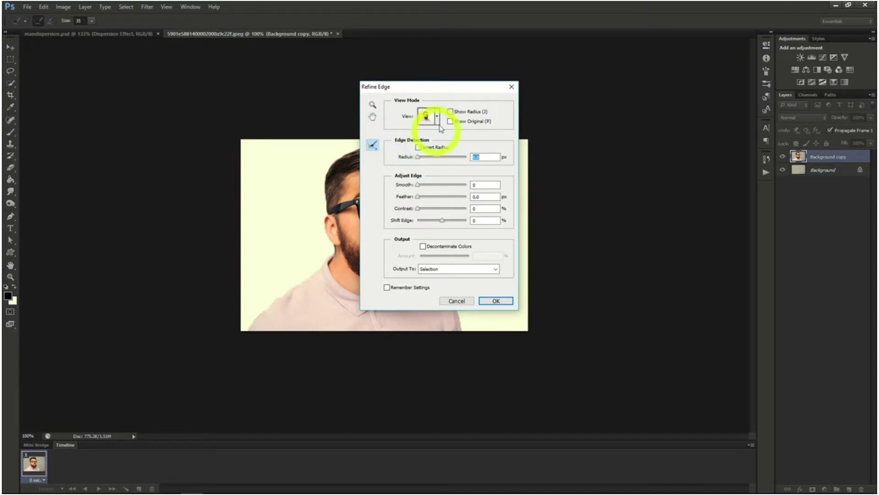
{"action": "left_click_drag", "start_coordinate": [443, 90], "coordinate": [629, 97]}
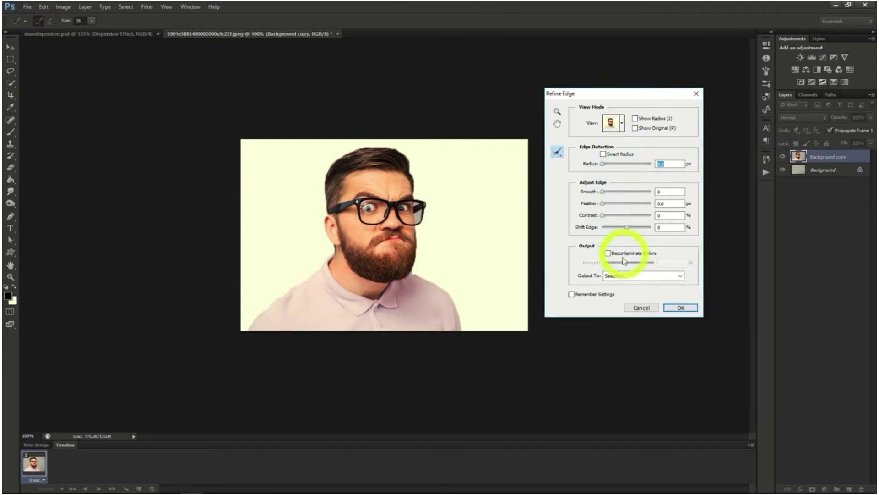
{"action": "left_click_drag", "start_coordinate": [413, 265], "coordinate": [418, 229]}
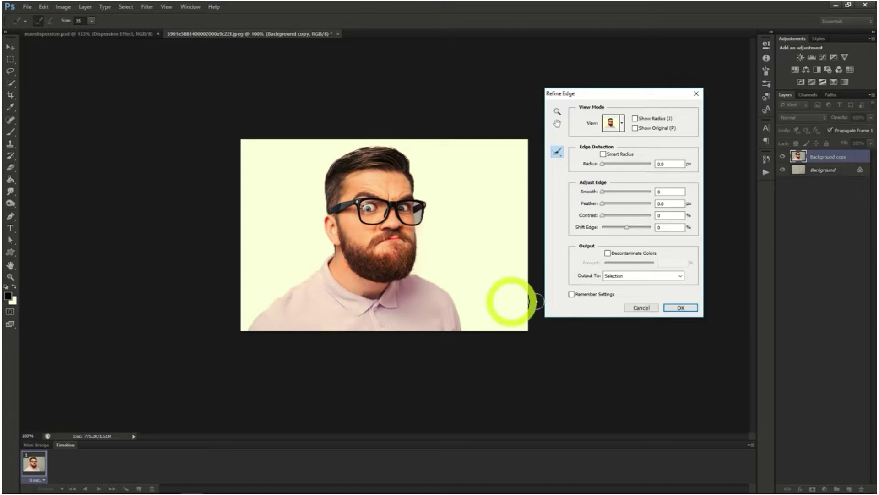
{"action": "left_click", "coordinate": [633, 280]}
{"action": "left_click", "coordinate": [627, 293]}
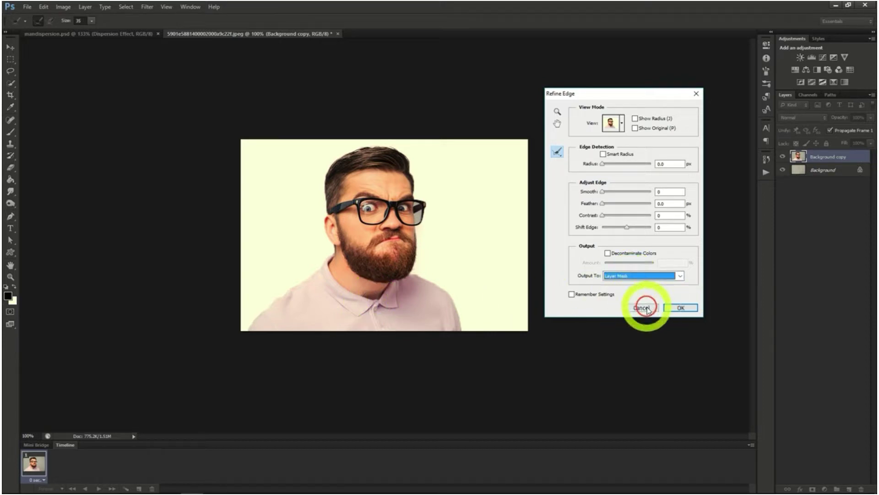
{"action": "left_click", "coordinate": [680, 308]}
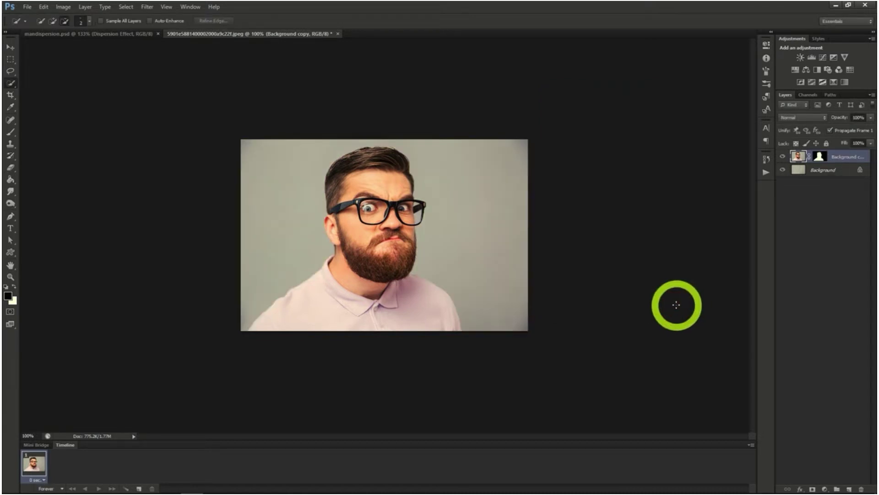
{"action": "left_click", "coordinate": [782, 157]}
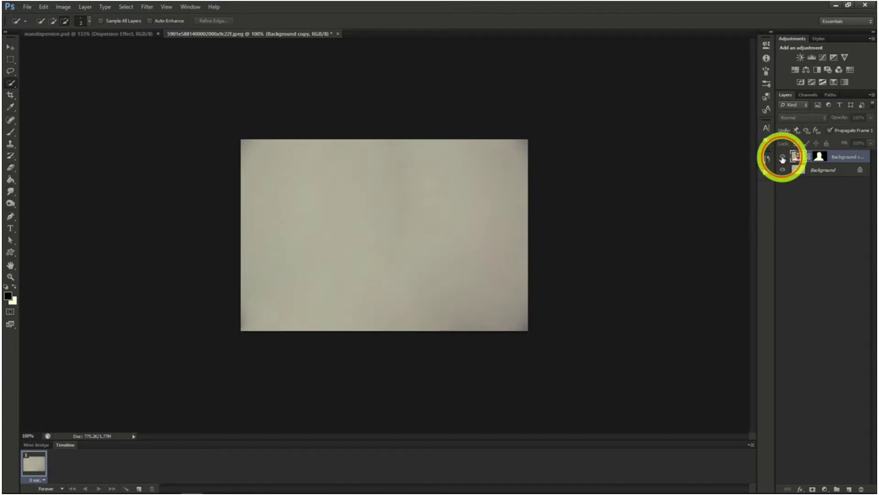
{"action": "left_click", "coordinate": [782, 157]}
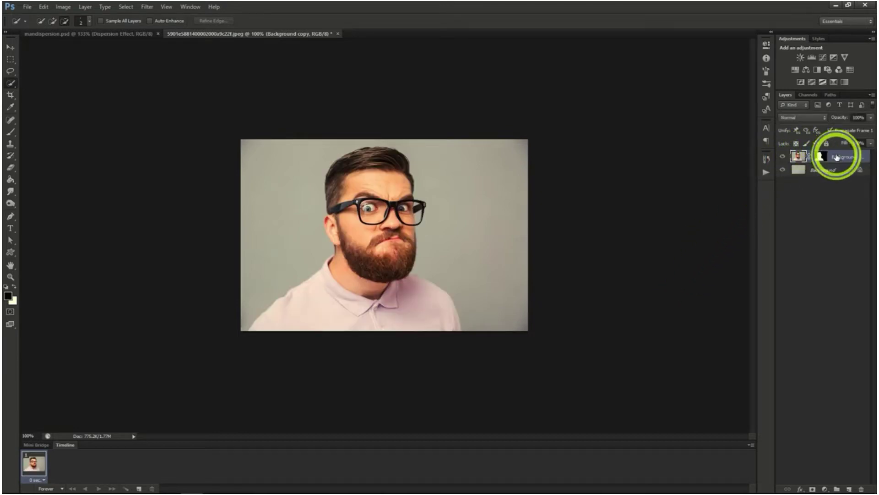
Duplicate the masked Background copy layer as Dispersion Effect, and duplicate that layer as Man
{"action": "right_click", "coordinate": [837, 157]}
{"action": "left_click", "coordinate": [810, 185]}
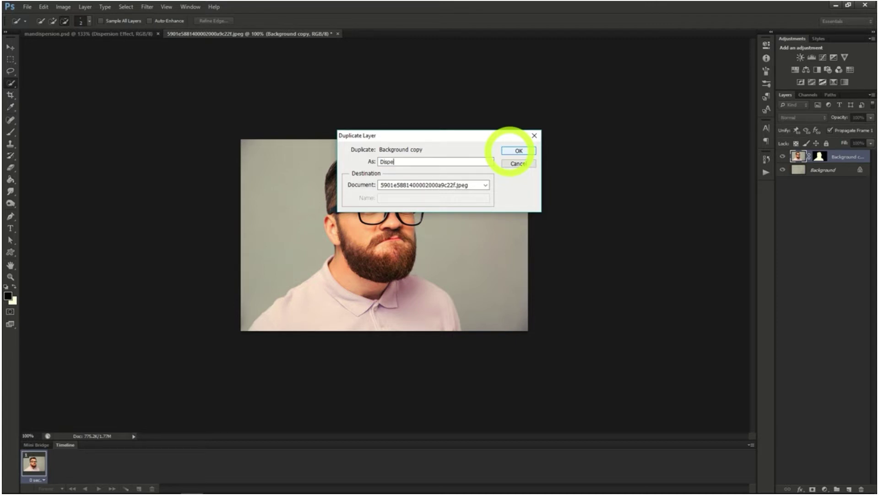
{"action": "type", "text": "t"}
{"action": "left_click", "coordinate": [509, 150]}
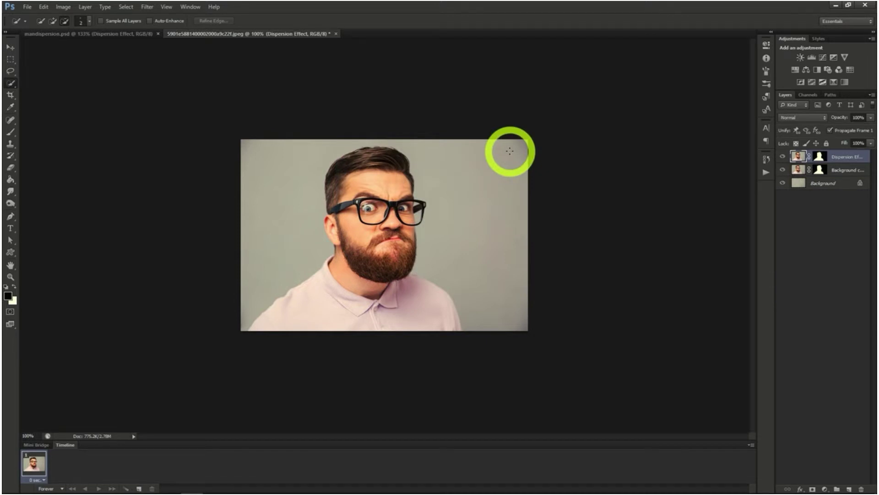
{"action": "right_click", "coordinate": [831, 157]}
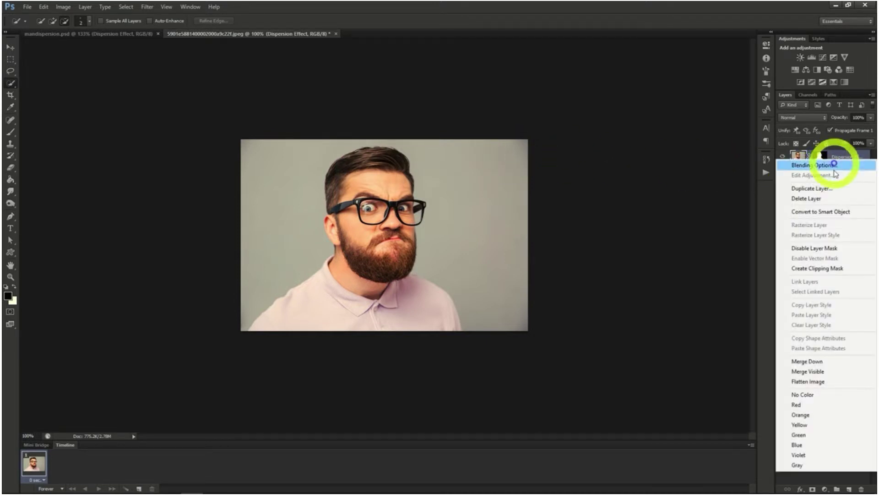
{"action": "left_click", "coordinate": [811, 188]}
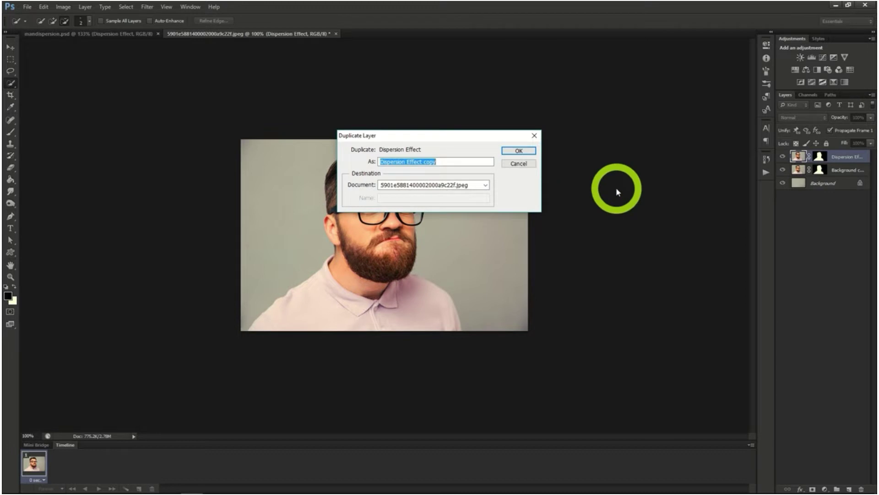
{"action": "type", "text": "Man"}
{"action": "key", "text": "Return"}
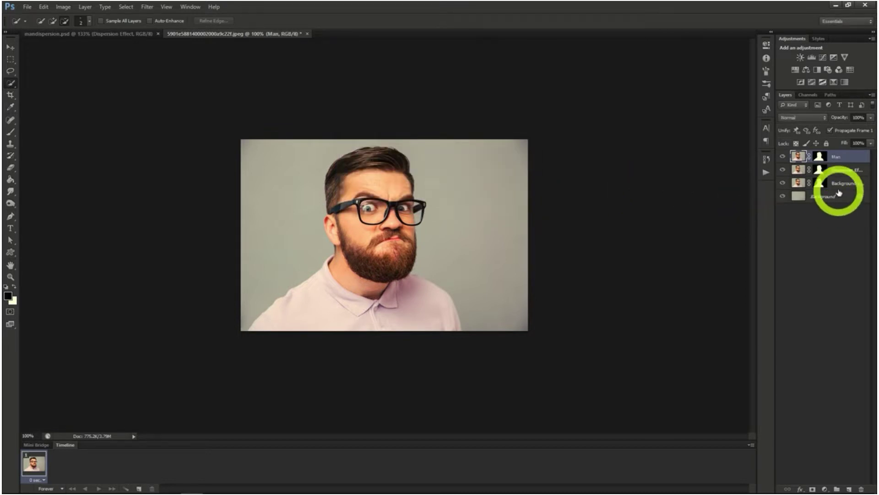
Liquify the Dispersion Effect layer, smearing the man's hair, face and shirt out to the photo's right edge with a size 100 brush
{"action": "left_click", "coordinate": [837, 170]}
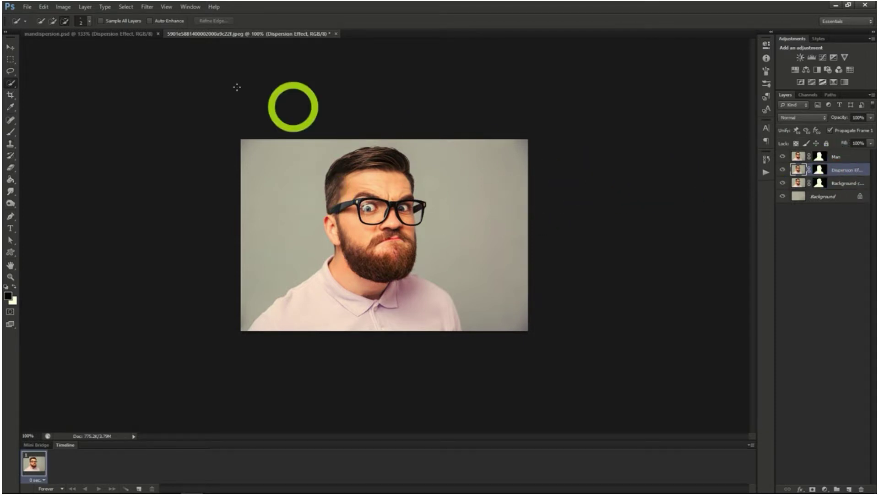
{"action": "left_click", "coordinate": [145, 7]}
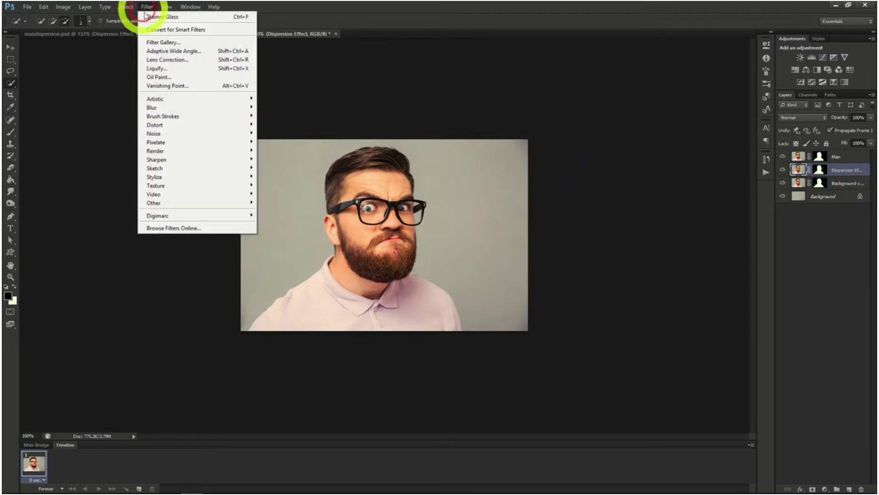
{"action": "left_click", "coordinate": [170, 69]}
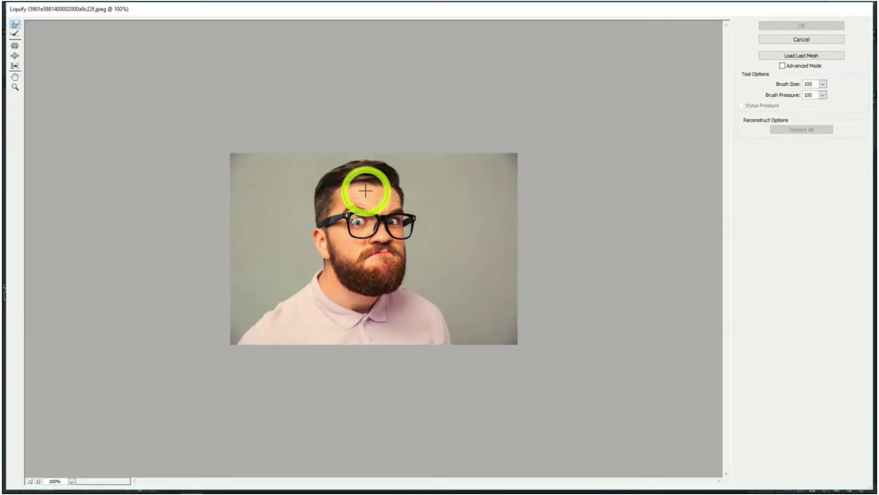
{"action": "mouse_move", "coordinate": [366, 190]}
{"action": "left_mouse_down"}
{"action": "mouse_move", "coordinate": [374, 196]}
{"action": "mouse_move", "coordinate": [403, 157]}
{"action": "mouse_move", "coordinate": [442, 138]}
{"action": "left_mouse_up"}
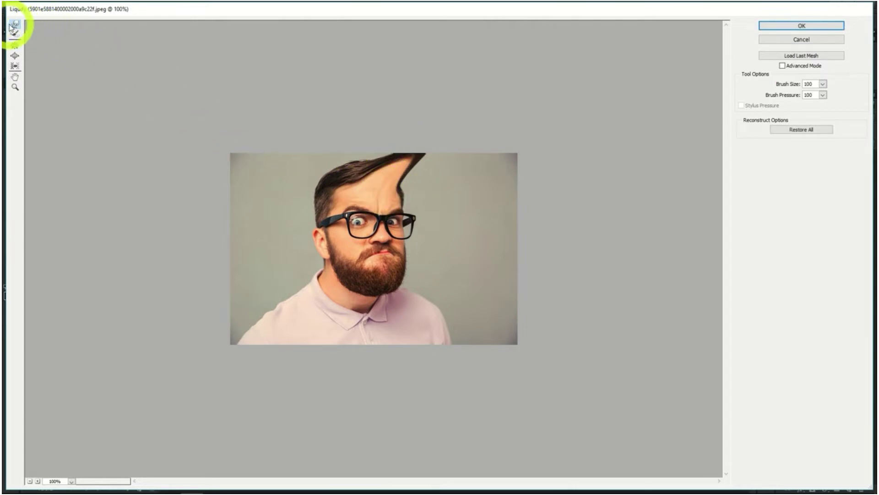
{"action": "mouse_move", "coordinate": [378, 201]}
{"action": "left_mouse_down"}
{"action": "mouse_move", "coordinate": [475, 145]}
{"action": "mouse_move", "coordinate": [453, 162]}
{"action": "mouse_move", "coordinate": [511, 143]}
{"action": "mouse_move", "coordinate": [458, 182]}
{"action": "mouse_move", "coordinate": [527, 168]}
{"action": "mouse_move", "coordinate": [445, 190]}
{"action": "mouse_move", "coordinate": [527, 176]}
{"action": "left_mouse_up"}
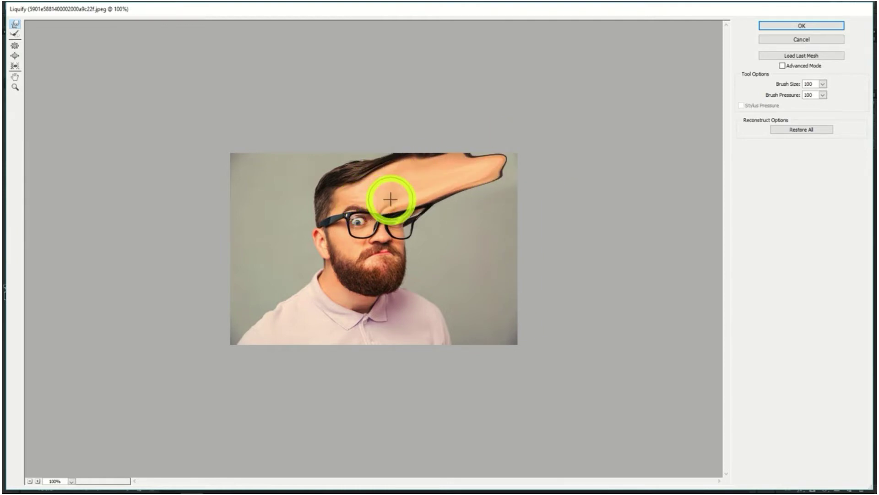
{"action": "mouse_move", "coordinate": [391, 199]}
{"action": "left_mouse_down"}
{"action": "mouse_move", "coordinate": [501, 148]}
{"action": "mouse_move", "coordinate": [447, 183]}
{"action": "mouse_move", "coordinate": [532, 160]}
{"action": "mouse_move", "coordinate": [433, 187]}
{"action": "mouse_move", "coordinate": [559, 181]}
{"action": "mouse_move", "coordinate": [414, 199]}
{"action": "mouse_move", "coordinate": [554, 202]}
{"action": "mouse_move", "coordinate": [530, 226]}
{"action": "mouse_move", "coordinate": [426, 219]}
{"action": "mouse_move", "coordinate": [558, 235]}
{"action": "mouse_move", "coordinate": [497, 228]}
{"action": "mouse_move", "coordinate": [513, 216]}
{"action": "mouse_move", "coordinate": [561, 316]}
{"action": "left_mouse_up"}
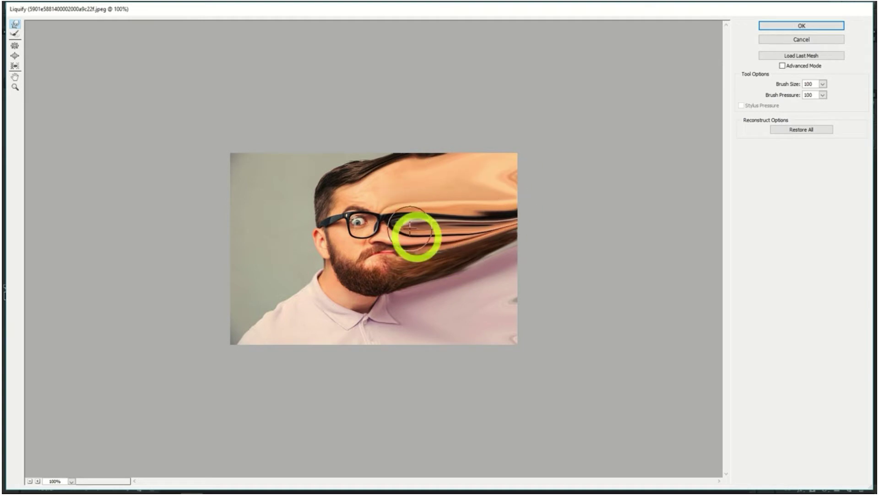
{"action": "left_click", "coordinate": [802, 25]}
Replace the existing layer masks with a black mask on Dispersion Effect and a white mask on Man, and hide the Background copy layer
{"action": "left_click", "coordinate": [822, 270]}
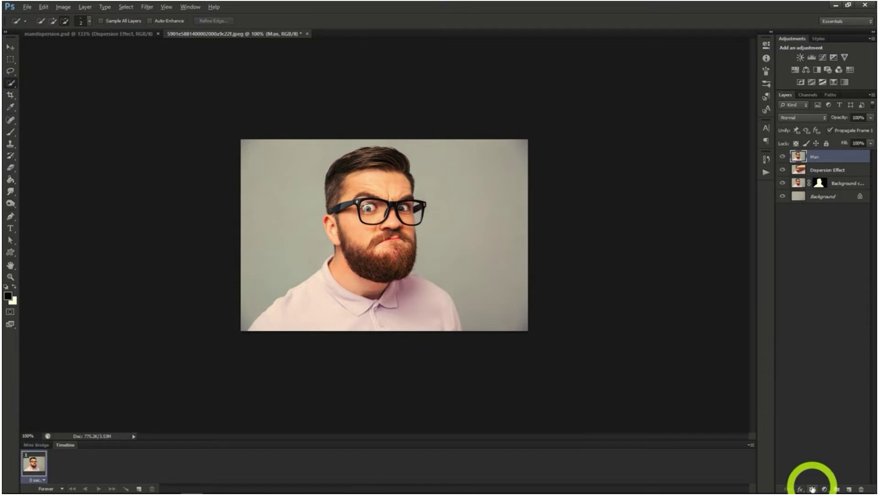
{"action": "left_click", "coordinate": [813, 171]}
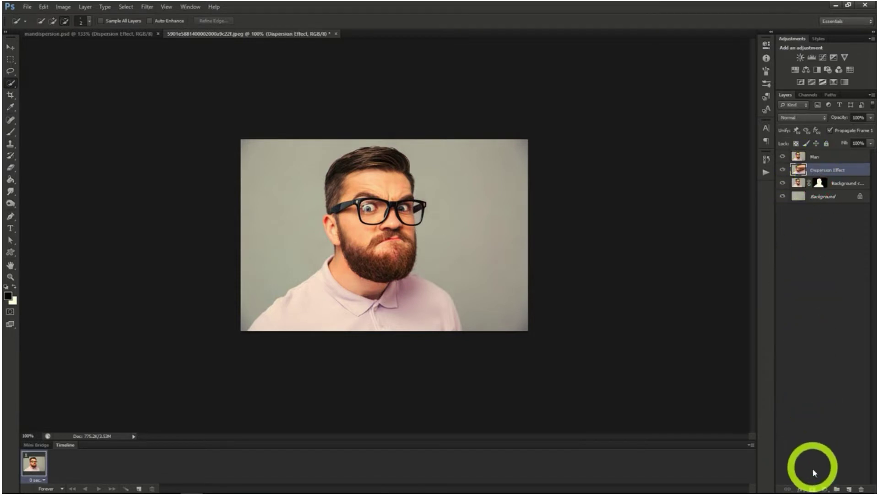
{"action": "left_click", "coordinate": [813, 490], "text": "alt"}
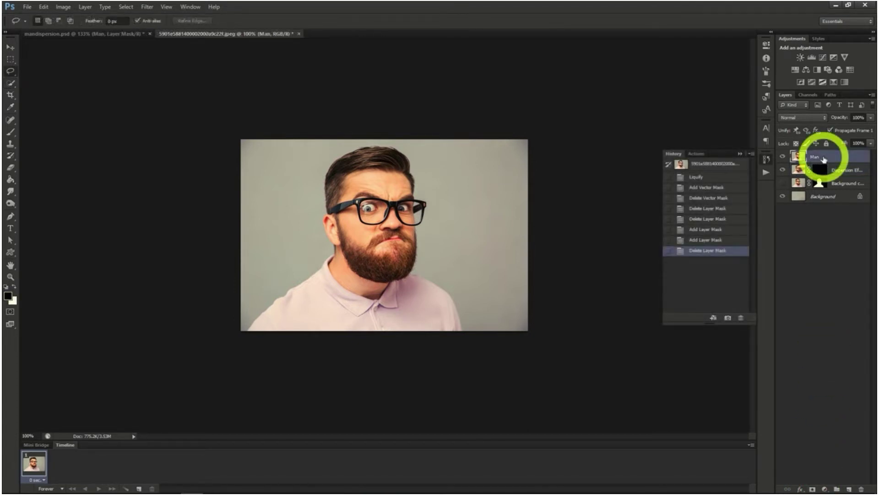
{"action": "left_click", "coordinate": [783, 184]}
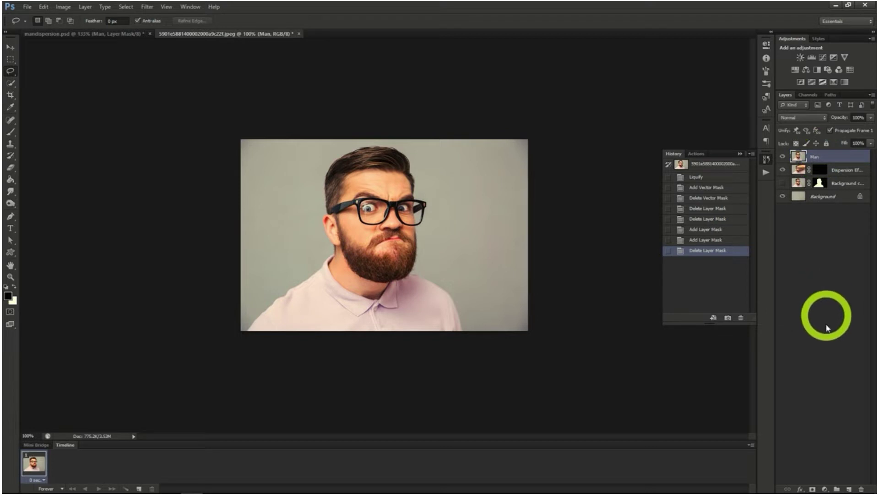
{"action": "left_click", "coordinate": [812, 489]}
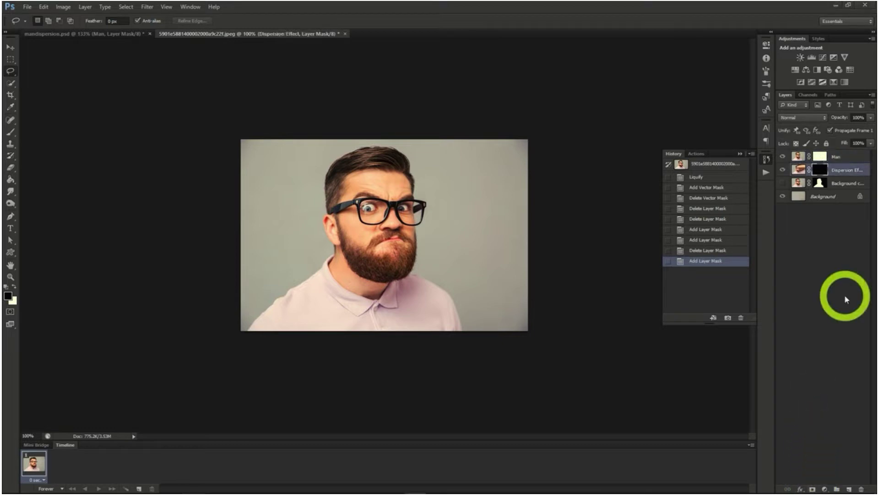
Paint black on the Man layer's mask with a 400 px scatter brush to break up the hair, face and shoulder facing the empty background
{"action": "left_click", "coordinate": [819, 158]}
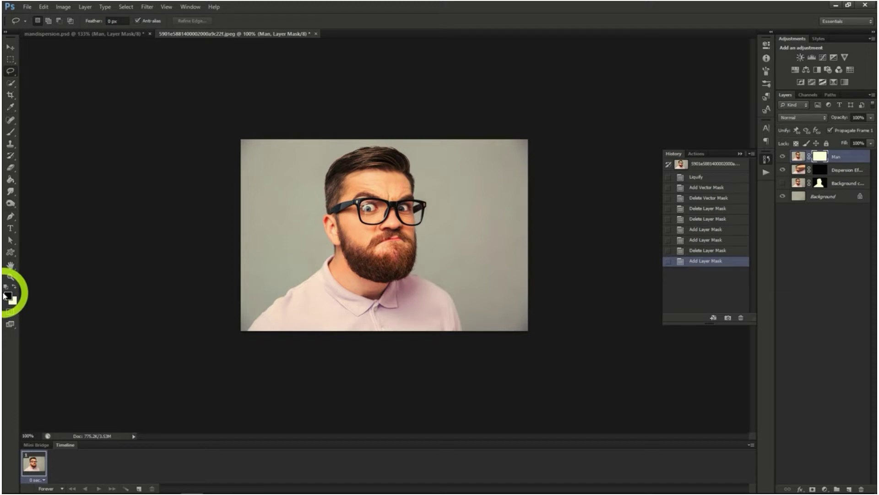
{"action": "left_click", "coordinate": [10, 133]}
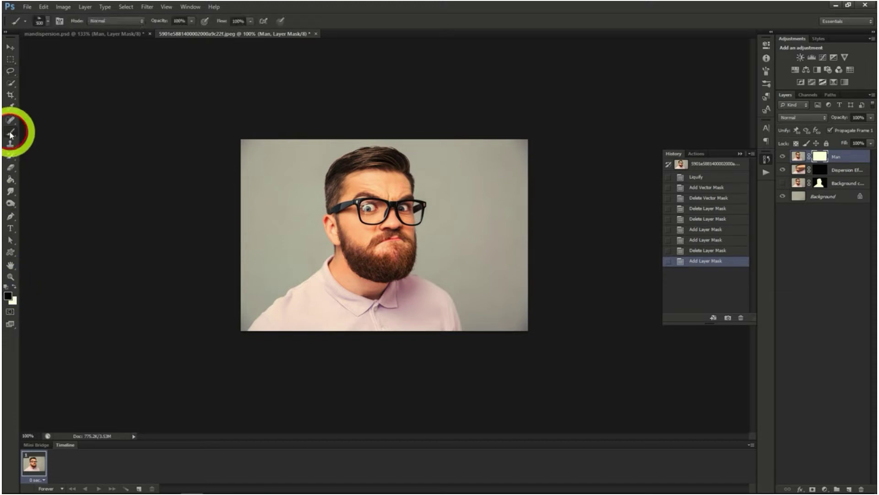
{"action": "left_click", "coordinate": [48, 20]}
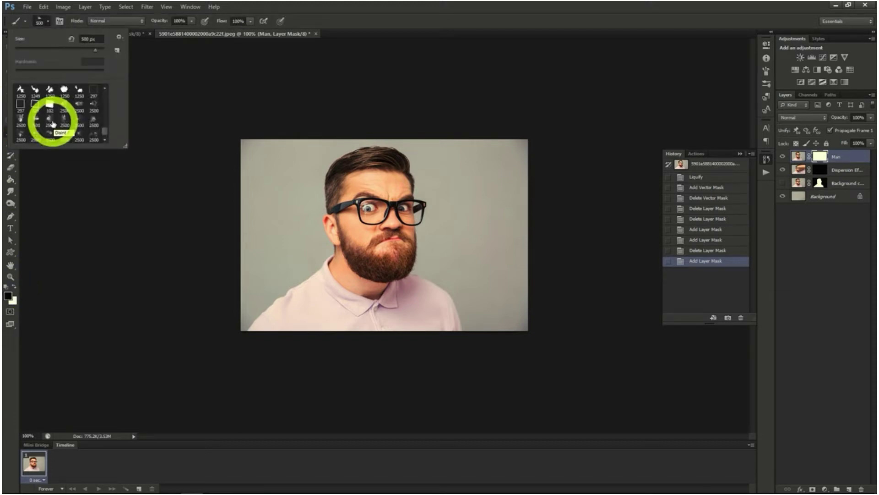
{"action": "left_click", "coordinate": [52, 124]}
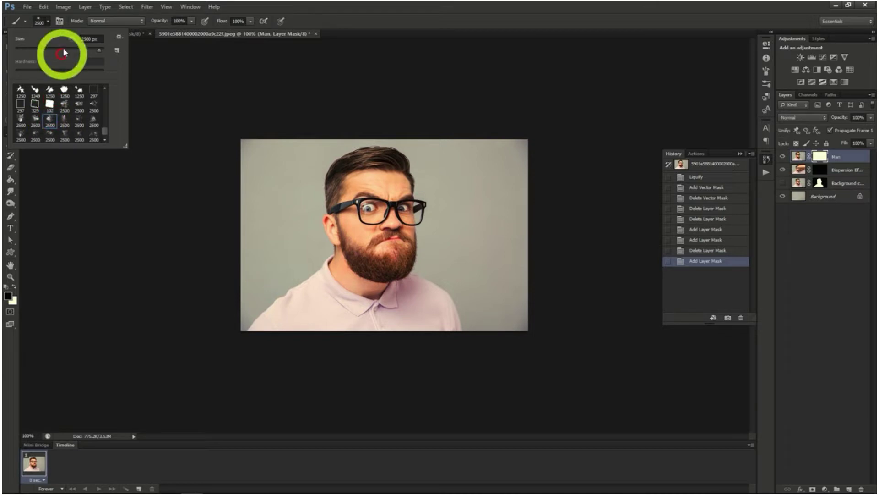
{"action": "left_click", "coordinate": [48, 20]}
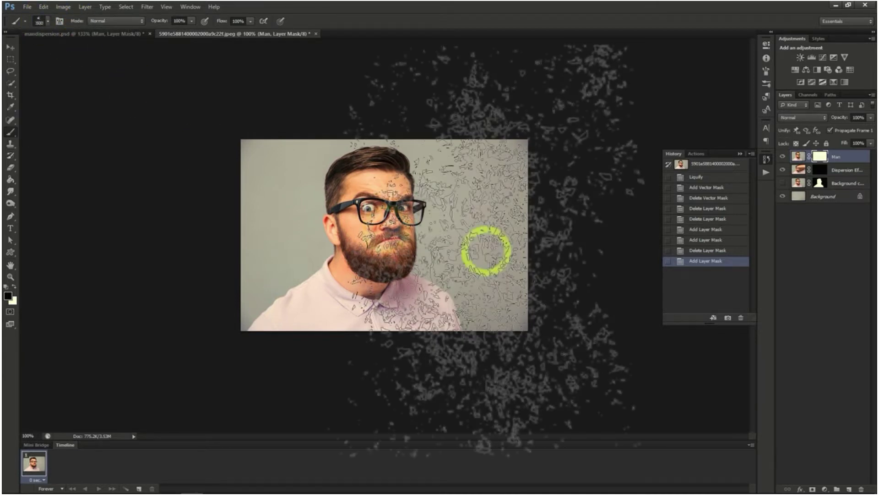
{"action": "key", "text": "bracketleft"}
{"action": "key", "text": "bracketleft"}
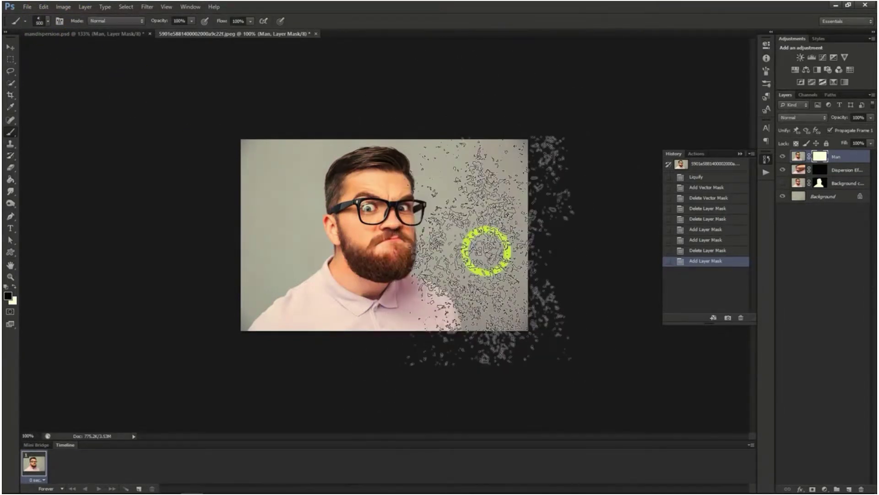
{"action": "key", "text": "bracketleft"}
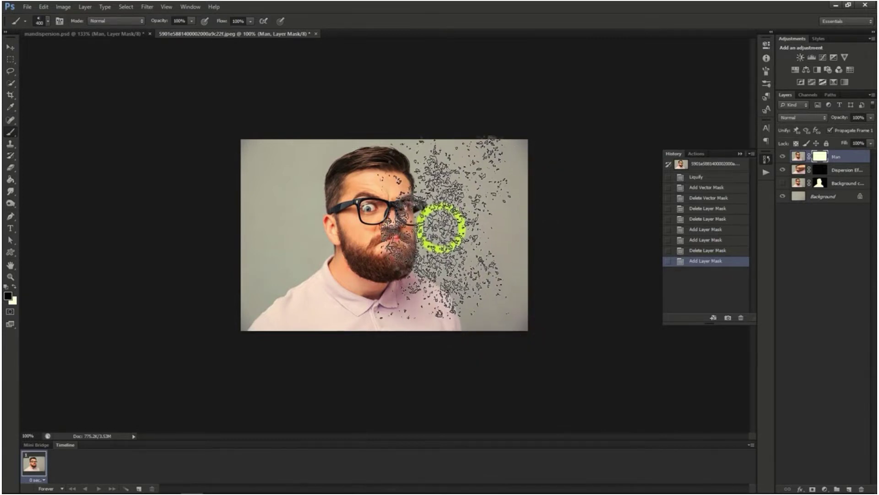
{"action": "left_click", "coordinate": [440, 212]}
{"action": "left_click", "coordinate": [451, 181]}
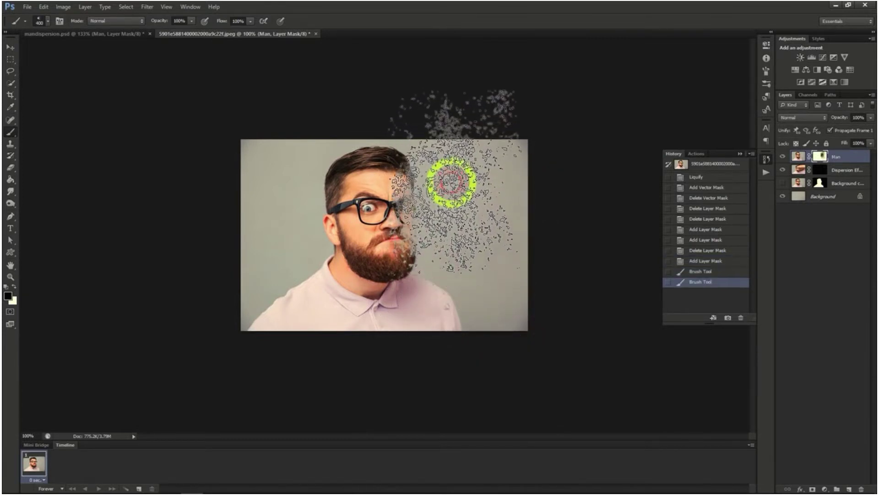
{"action": "left_click", "coordinate": [444, 147]}
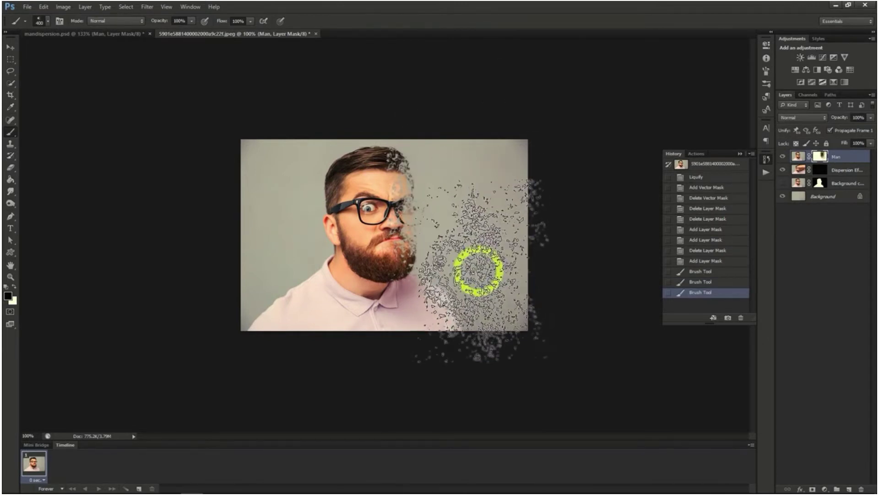
{"action": "left_click", "coordinate": [479, 270]}
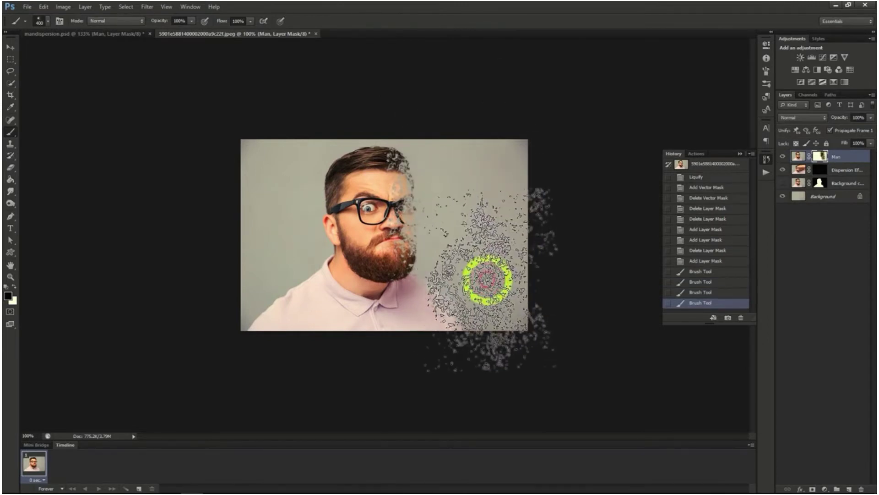
Paint white on the Dispersion Effect layer's mask with another scatter brush at 400 px, revealing smeared fragments from the head to the photo's edge
{"action": "left_click", "coordinate": [836, 170]}
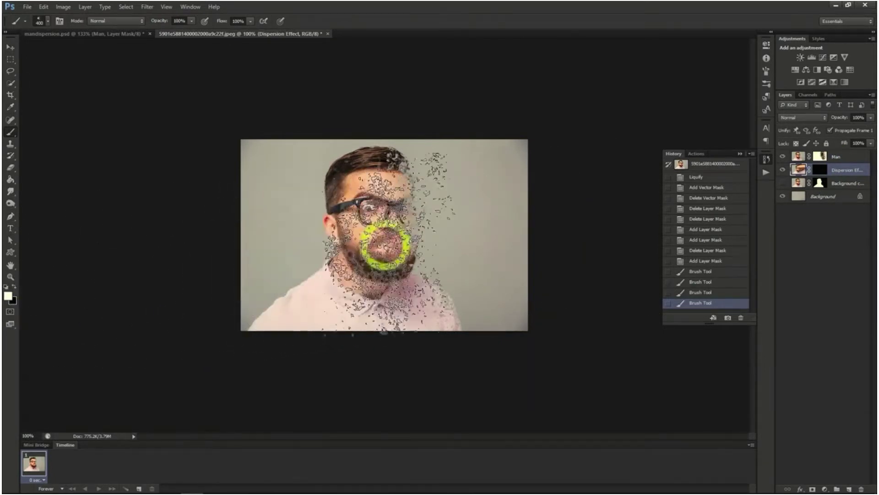
{"action": "left_click", "coordinate": [41, 21]}
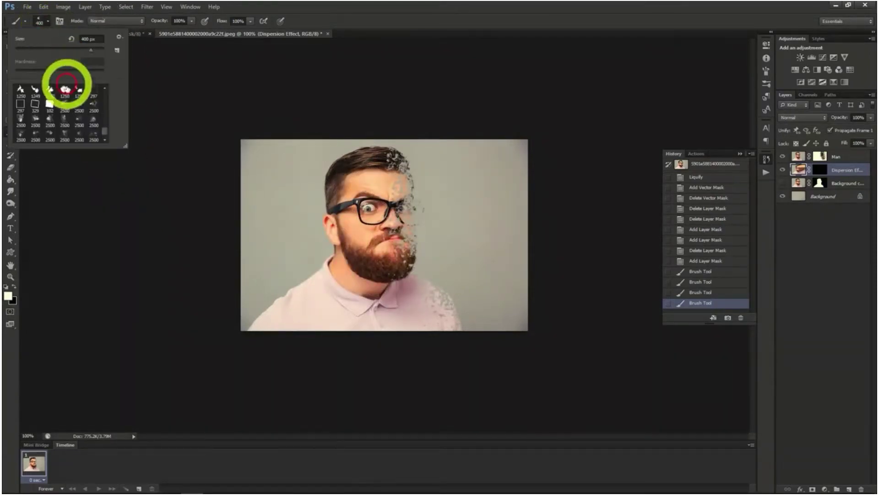
{"action": "left_click", "coordinate": [55, 129]}
{"action": "left_click", "coordinate": [40, 21]}
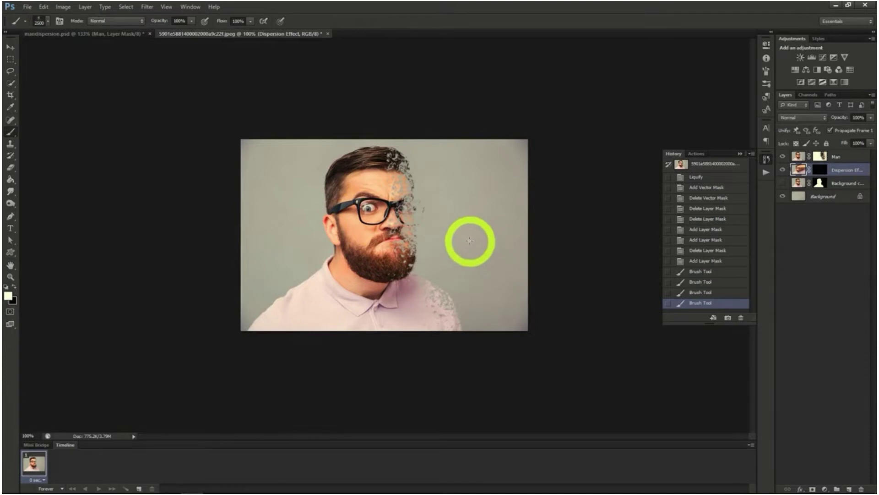
{"action": "left_click", "coordinate": [458, 228]}
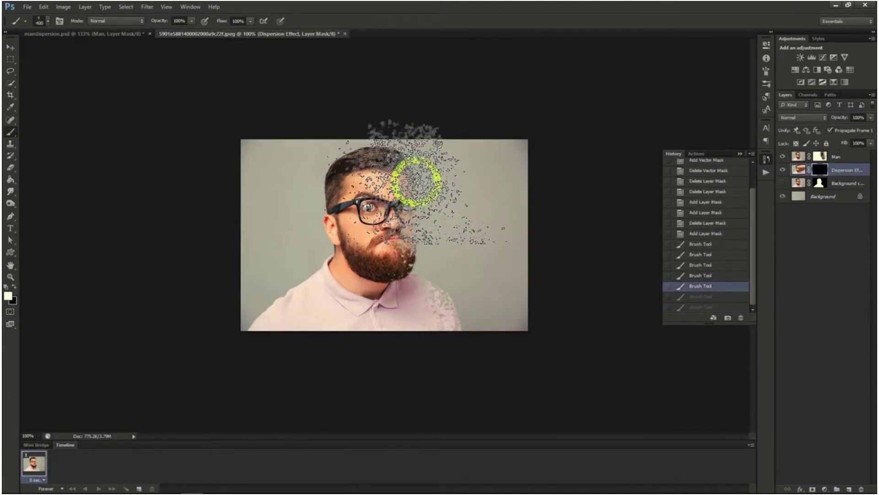
{"action": "mouse_move", "coordinate": [415, 180]}
{"action": "left_mouse_down"}
{"action": "mouse_move", "coordinate": [433, 248]}
{"action": "mouse_move", "coordinate": [460, 277]}
{"action": "mouse_move", "coordinate": [488, 286]}
{"action": "mouse_move", "coordinate": [502, 226]}
{"action": "mouse_move", "coordinate": [504, 298]}
{"action": "mouse_move", "coordinate": [522, 249]}
{"action": "left_mouse_up"}
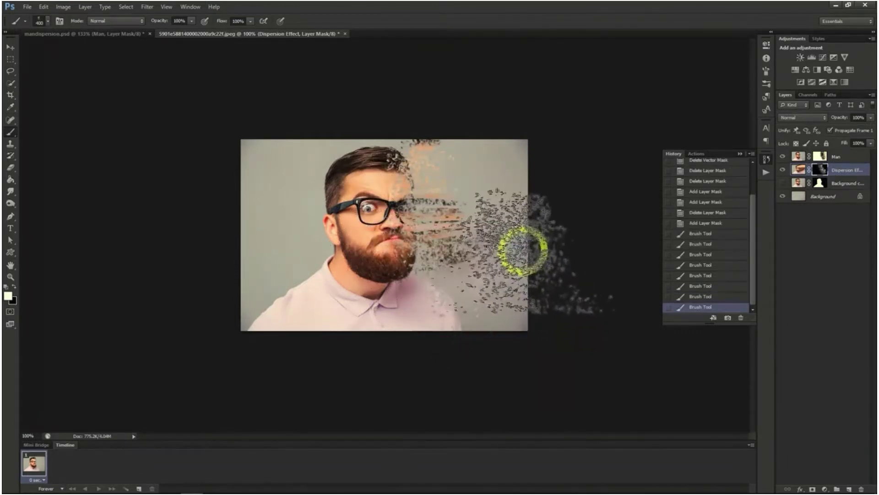
{"action": "left_click", "coordinate": [523, 249]}
{"action": "left_click", "coordinate": [500, 170]}
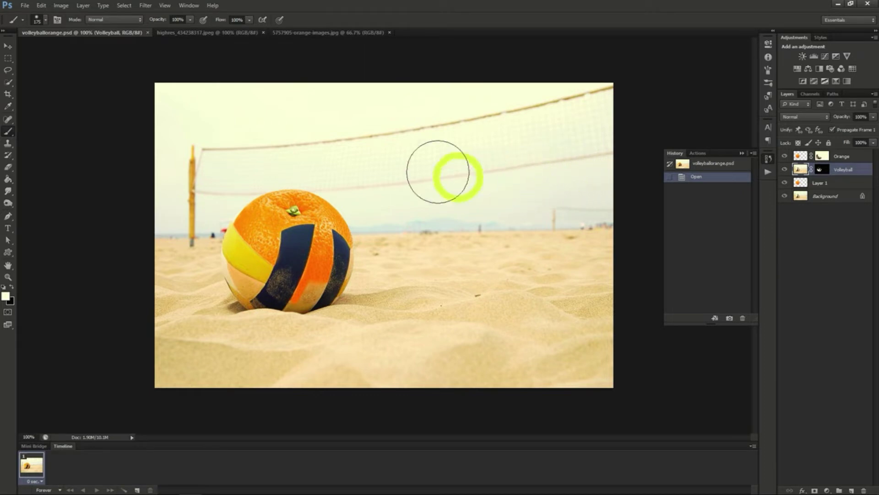
Select the whole orange in 5757905-orange-images.jpg with Quick Selection and paste it into the volleyball photo highres_434238317.jpeg
{"action": "left_click", "coordinate": [235, 33]}
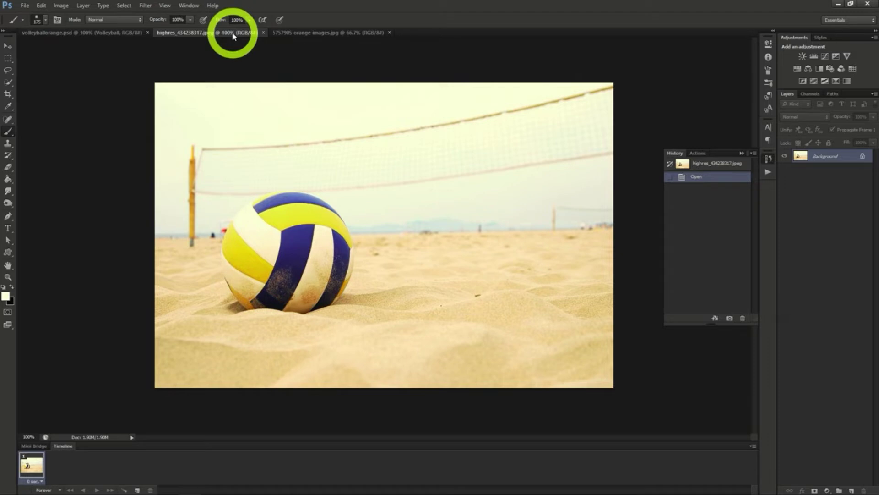
{"action": "left_click", "coordinate": [290, 33]}
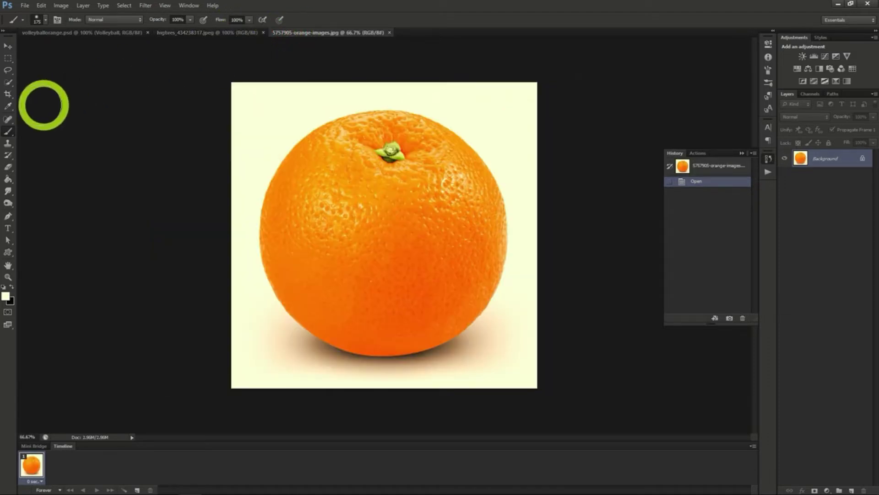
{"action": "left_click", "coordinate": [9, 82]}
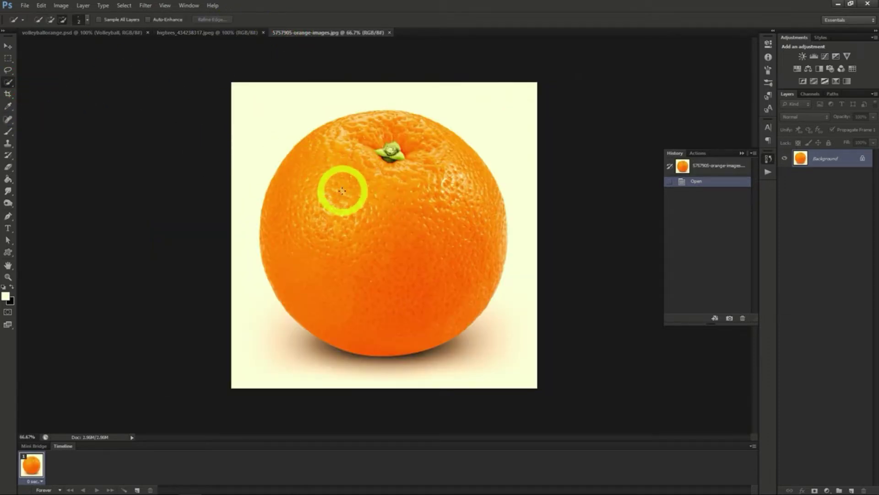
{"action": "mouse_move", "coordinate": [343, 191]}
{"action": "left_mouse_down"}
{"action": "mouse_move", "coordinate": [371, 269]}
{"action": "mouse_move", "coordinate": [411, 314]}
{"action": "mouse_move", "coordinate": [441, 328]}
{"action": "mouse_move", "coordinate": [469, 314]}
{"action": "left_mouse_up"}
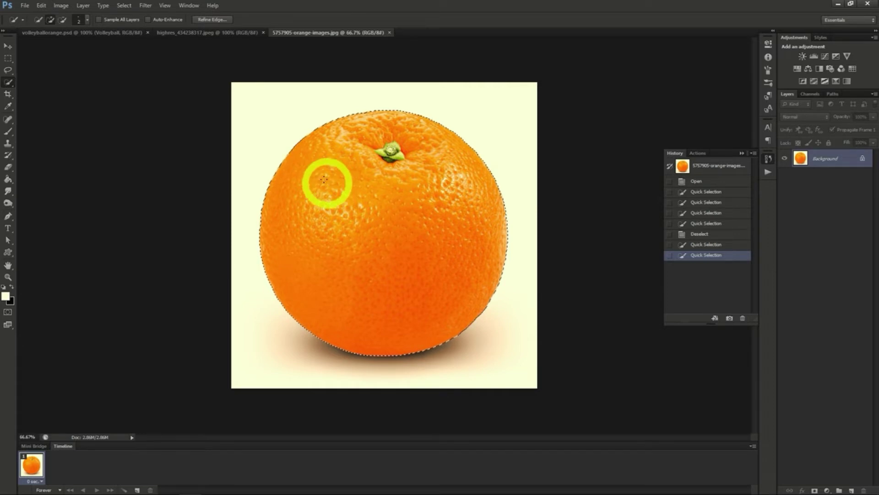
{"action": "left_click", "coordinate": [188, 33]}
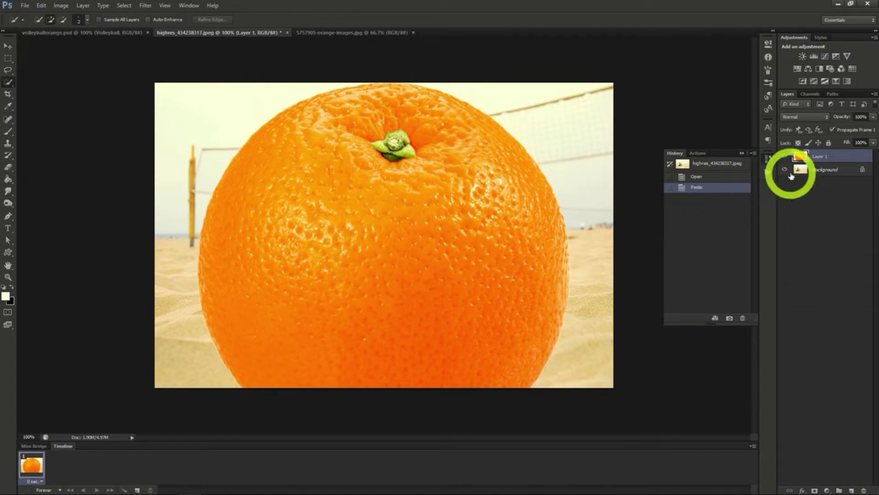
Duplicate the Background layer as Background copy, placing it above Layer 1 at 50% opacity
{"action": "left_click", "coordinate": [816, 170]}
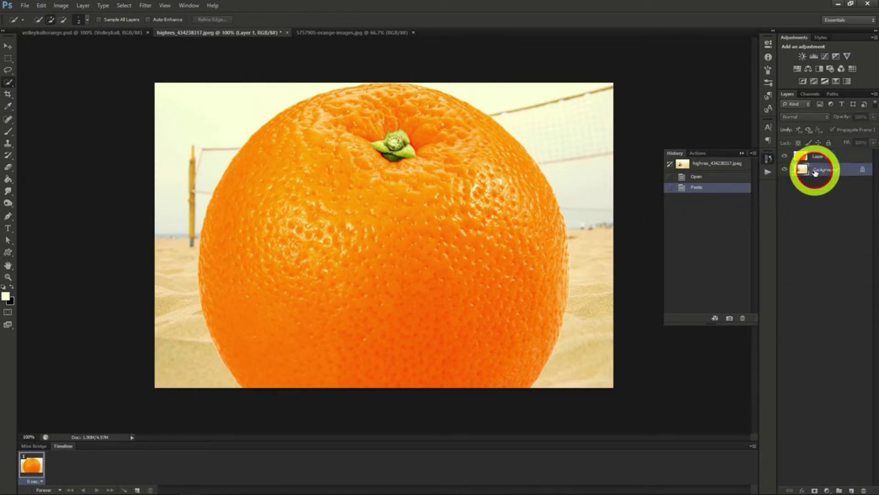
{"action": "right_click", "coordinate": [815, 170]}
{"action": "left_click", "coordinate": [814, 190]}
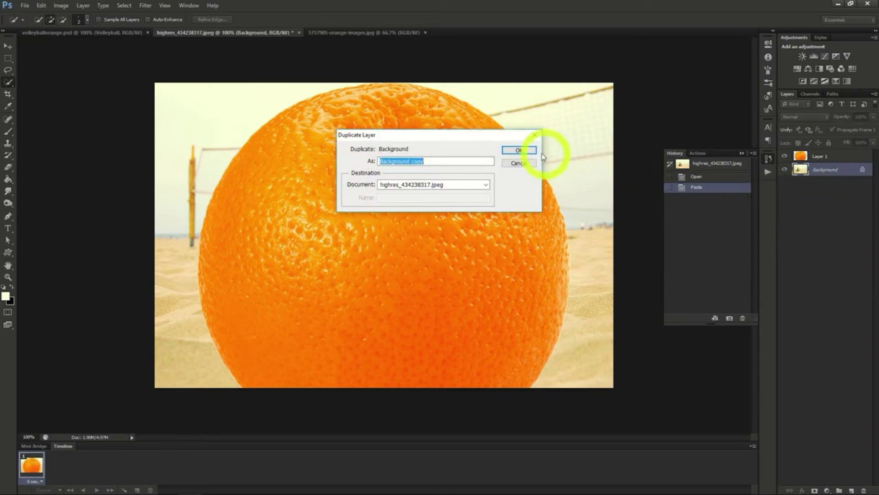
{"action": "left_click", "coordinate": [518, 150]}
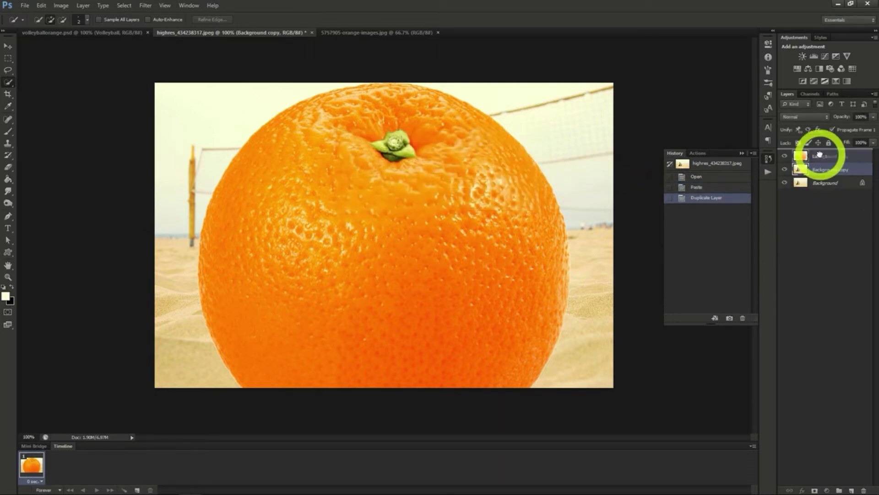
{"action": "left_click_drag", "start_coordinate": [819, 155], "coordinate": [821, 156]}
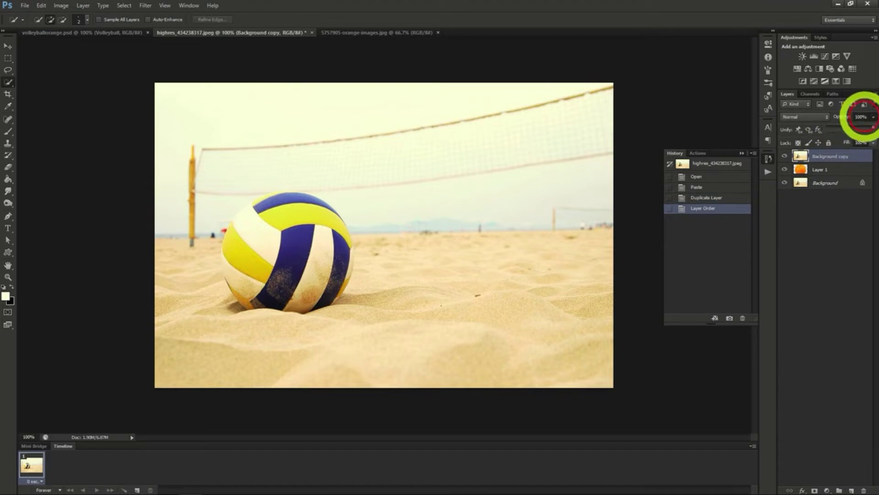
{"action": "key", "text": "5"}
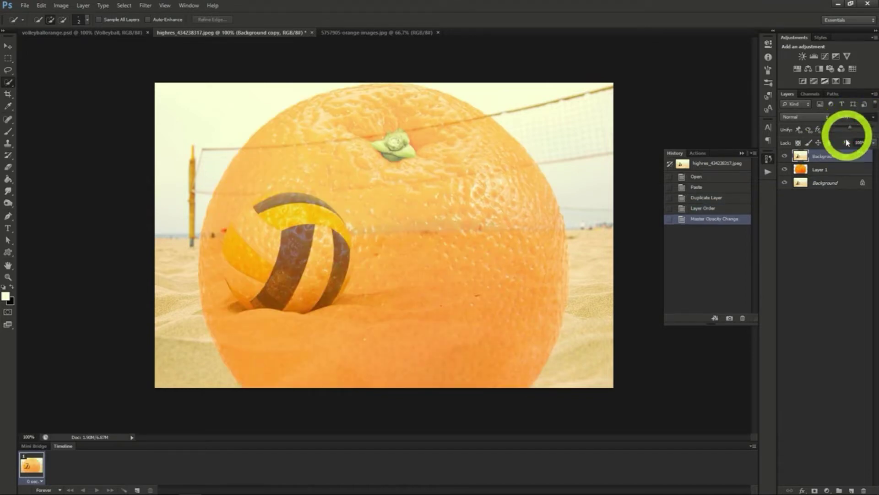
Scale the orange on Layer 1 down proportionally, position it over the volleyball to match the ball's outline, and apply the transform
{"action": "left_click", "coordinate": [830, 170]}
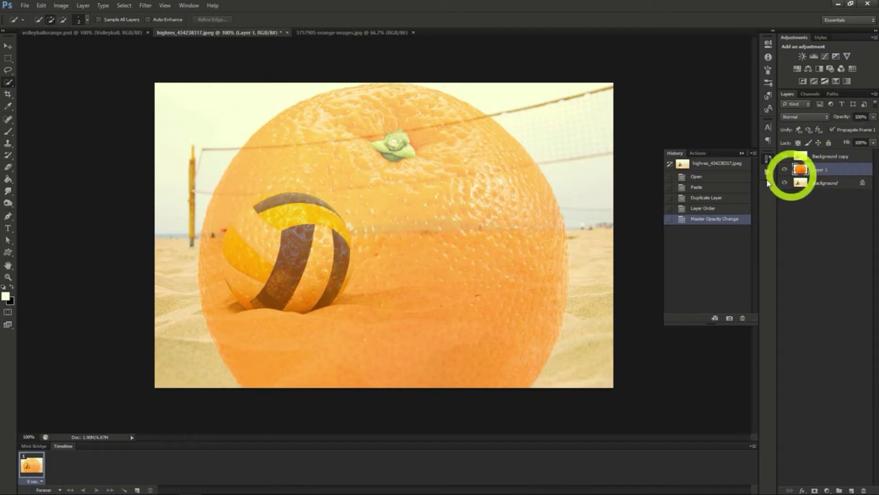
{"action": "left_click", "coordinate": [5, 48]}
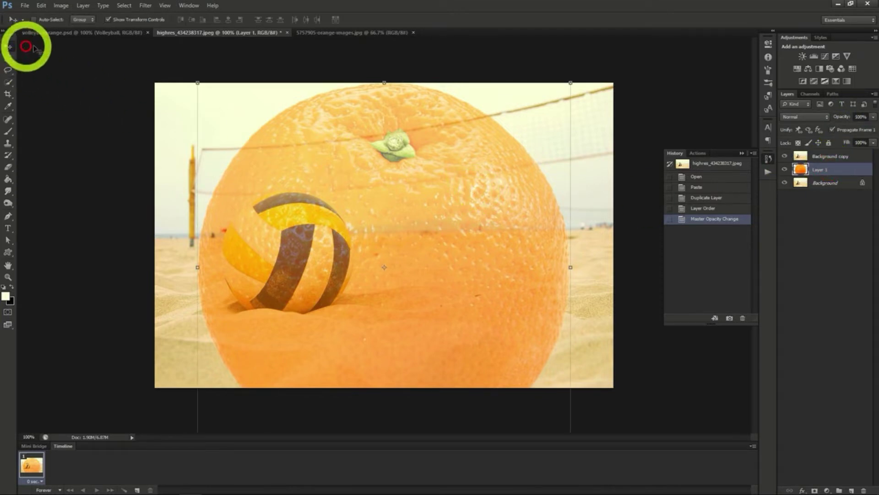
{"action": "left_click", "coordinate": [196, 82]}
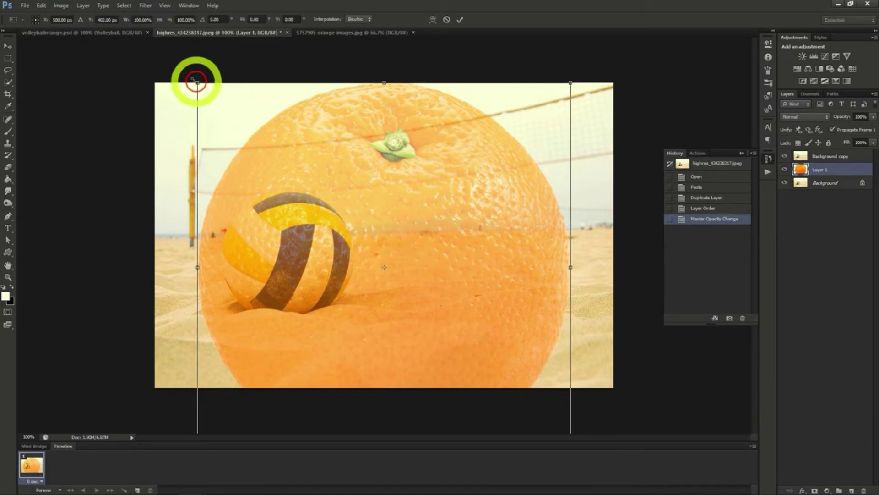
{"action": "left_click", "coordinate": [152, 20]}
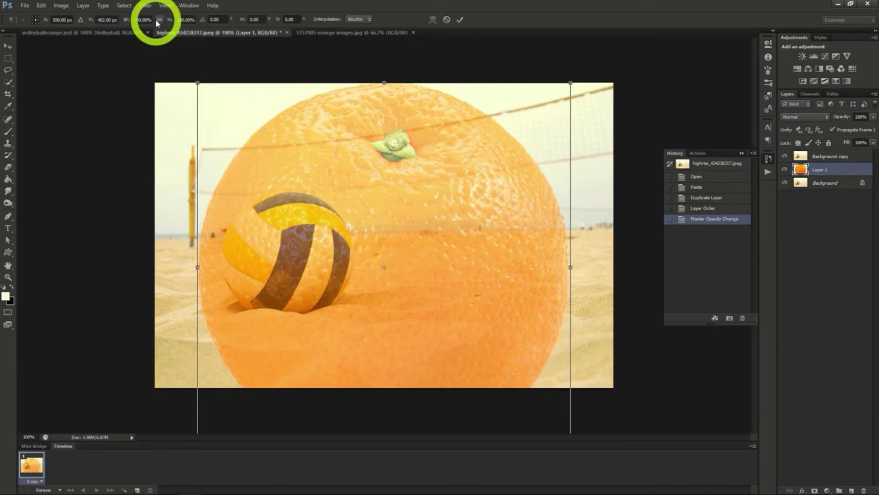
{"action": "left_click", "coordinate": [158, 21]}
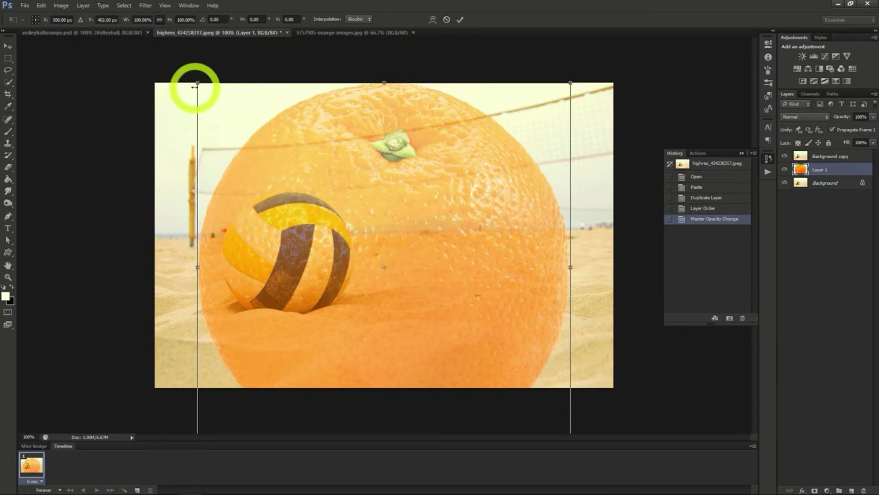
{"action": "left_click_drag", "start_coordinate": [195, 81], "coordinate": [400, 284]}
{"action": "left_click_drag", "start_coordinate": [467, 328], "coordinate": [282, 236]}
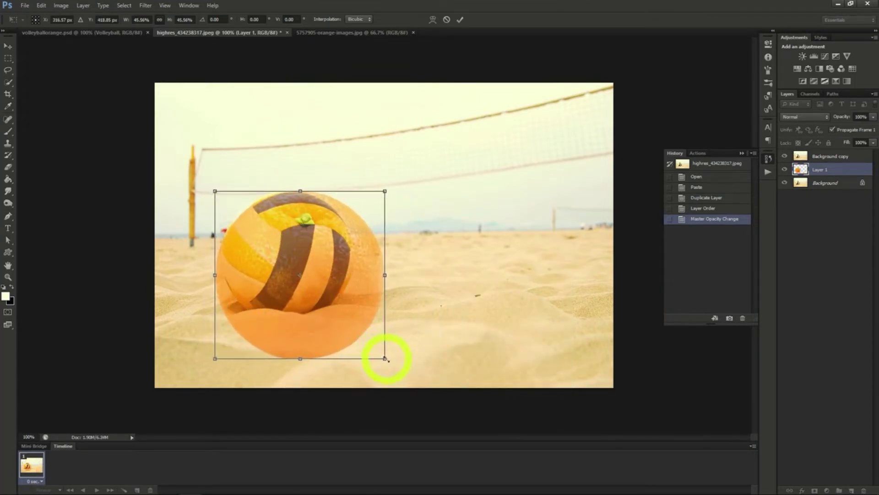
{"action": "left_click_drag", "start_coordinate": [386, 359], "coordinate": [347, 320]}
{"action": "left_click_drag", "start_coordinate": [294, 291], "coordinate": [300, 292]}
{"action": "left_click", "coordinate": [8, 46]}
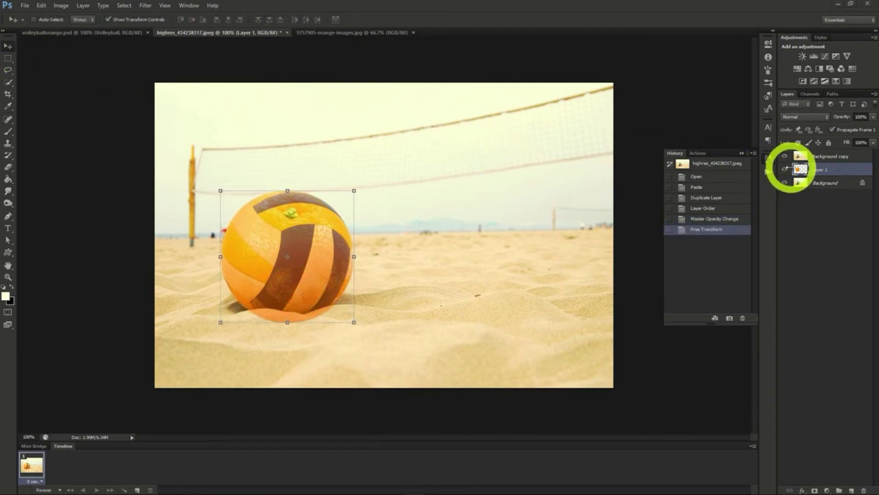
Load the orange's outline from Layer 1 as a selection and add it as a layer mask on Background copy
{"action": "left_click", "coordinate": [801, 171], "text": "ctrl"}
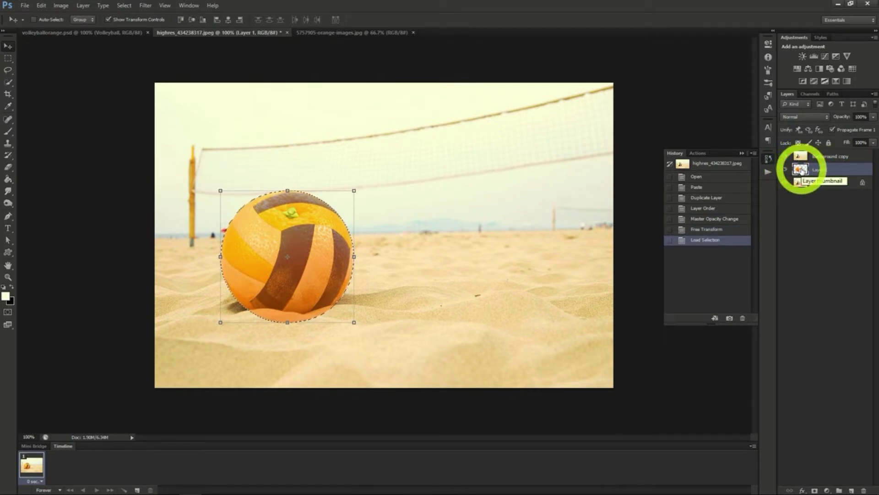
{"action": "left_click", "coordinate": [829, 156]}
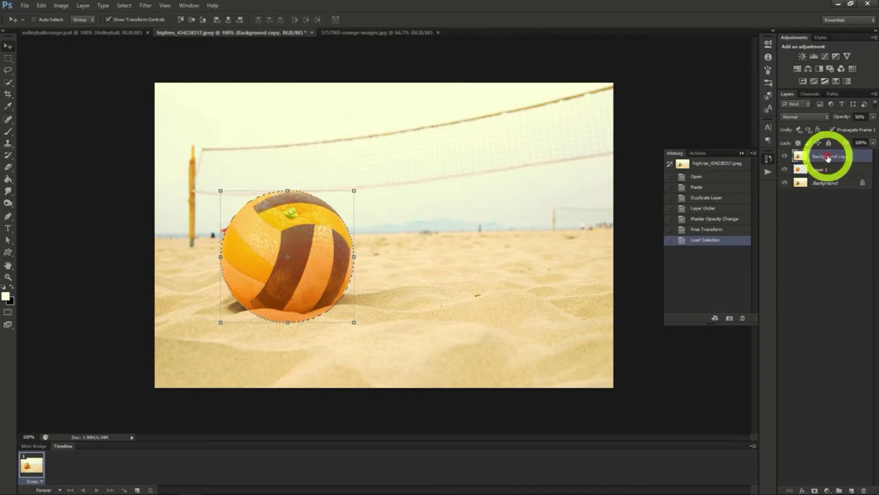
{"action": "left_click", "coordinate": [815, 490]}
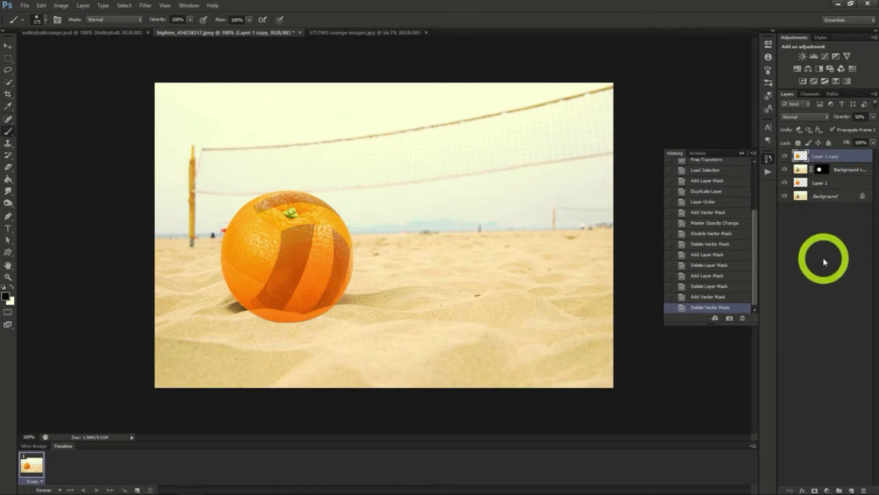
Add a black mask to Layer 1 copy and paint white inside the selected volleyball panels to reveal the orange peel there
{"action": "left_click", "coordinate": [815, 490], "text": "alt"}
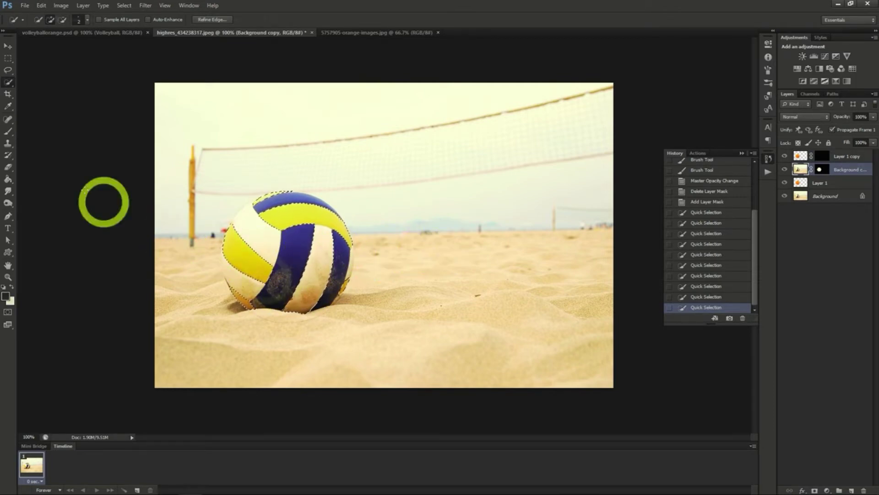
{"action": "left_click", "coordinate": [8, 131]}
{"action": "mouse_move", "coordinate": [257, 274]}
{"action": "left_mouse_down"}
{"action": "mouse_move", "coordinate": [222, 245]}
{"action": "mouse_move", "coordinate": [232, 230]}
{"action": "mouse_move", "coordinate": [268, 270]}
{"action": "mouse_move", "coordinate": [233, 268]}
{"action": "mouse_move", "coordinate": [233, 245]}
{"action": "mouse_move", "coordinate": [268, 274]}
{"action": "mouse_move", "coordinate": [249, 275]}
{"action": "left_mouse_up"}
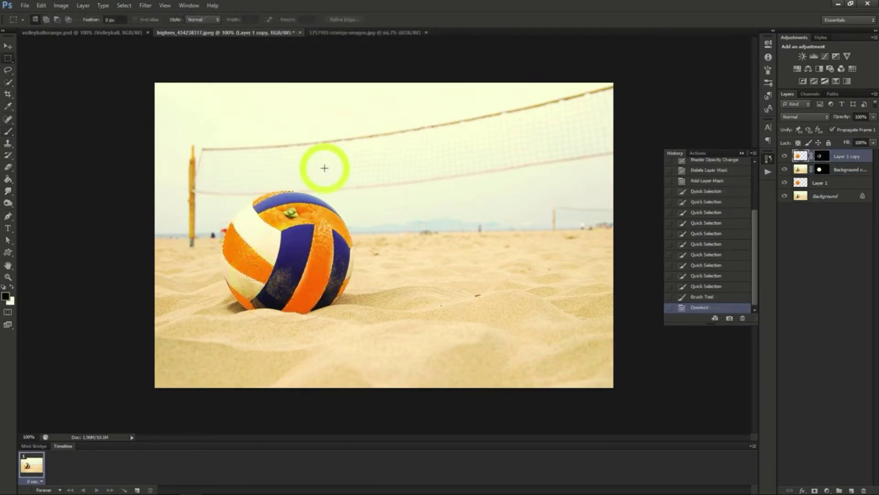
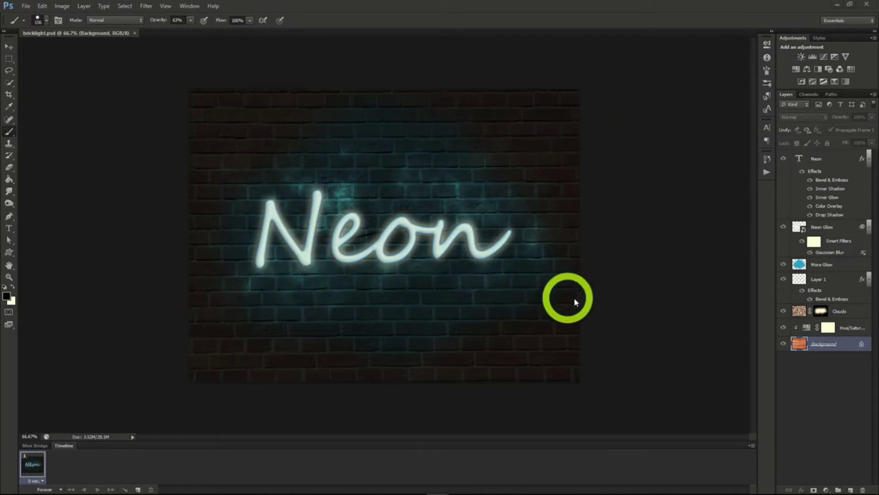
Duplicate the brick wall Background layer from bricklight.psd into a new document
{"action": "right_click", "coordinate": [820, 345]}
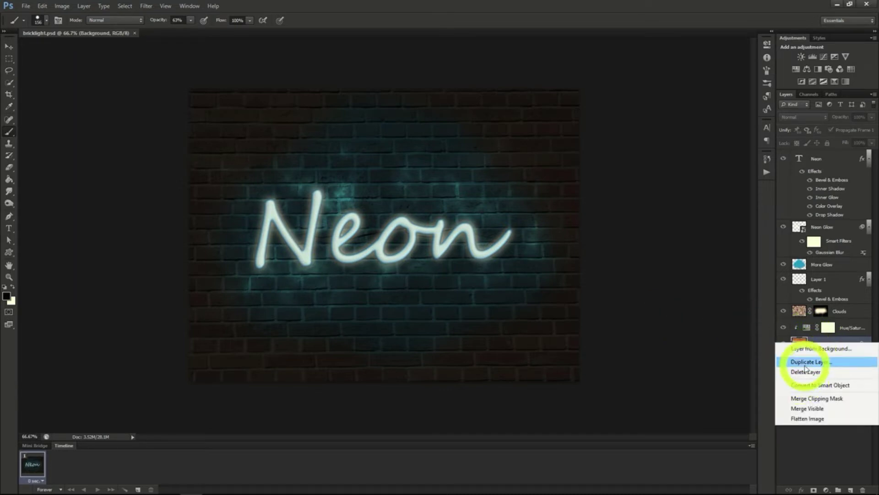
{"action": "left_click", "coordinate": [806, 362]}
{"action": "left_click", "coordinate": [435, 185]}
{"action": "left_click", "coordinate": [422, 203]}
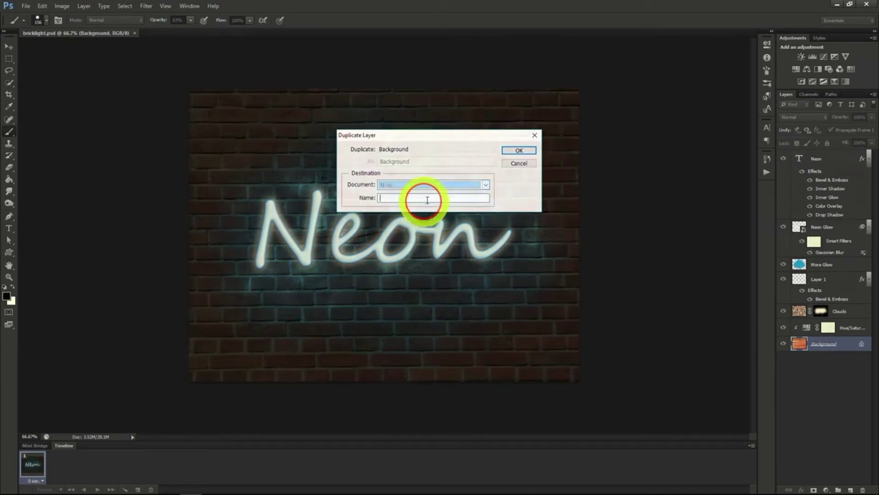
{"action": "left_click", "coordinate": [519, 150]}
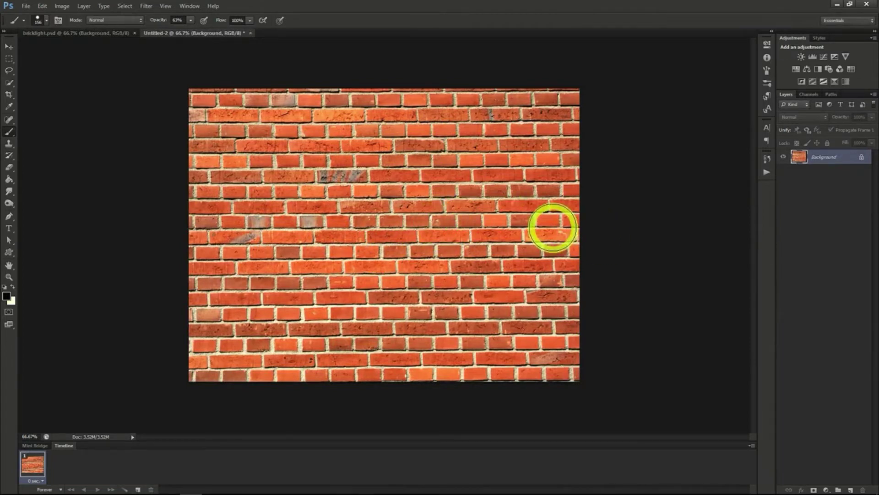
Add the black text "Neon" in Segoe Script Regular at 282.12 pt, centred on the brick wall
{"action": "left_click", "coordinate": [768, 129]}
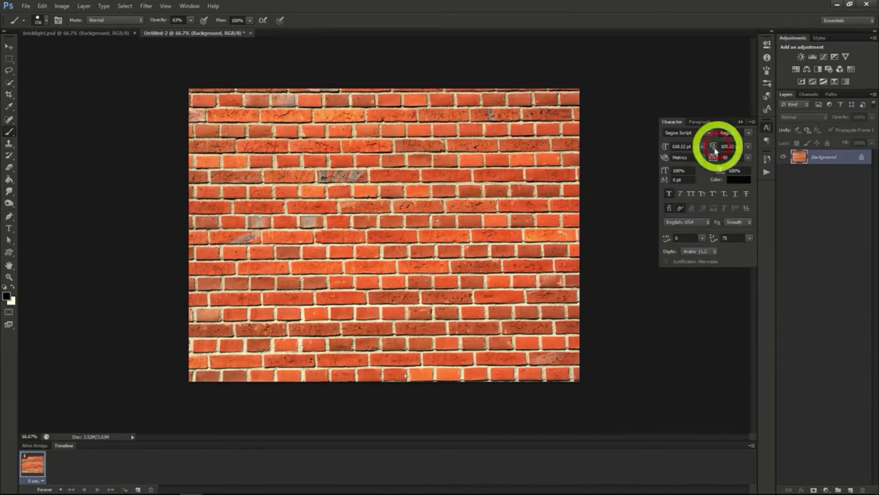
{"action": "key", "text": "t"}
{"action": "left_click", "coordinate": [298, 240]}
{"action": "type", "text": "Neon"}
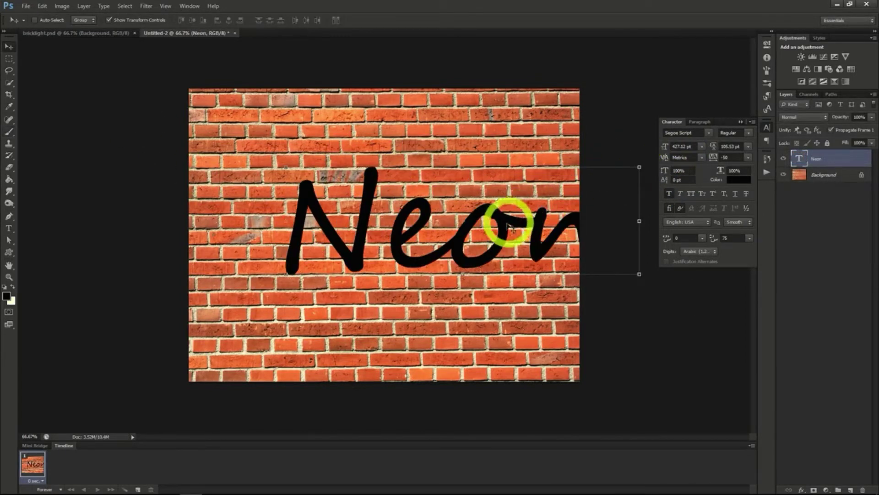
{"action": "left_click_drag", "start_coordinate": [497, 229], "coordinate": [451, 232]}
{"action": "left_click_drag", "start_coordinate": [664, 146], "coordinate": [649, 145]}
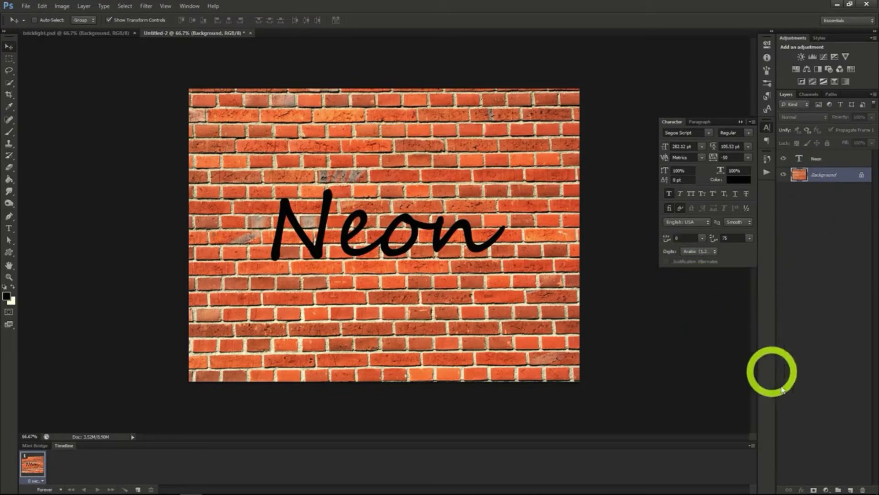
Add a Hue/Saturation adjustment layer above Background with saturation -70 and lightness -87
{"action": "left_click", "coordinate": [84, 6]}
{"action": "mouse_move", "coordinate": [113, 87]}
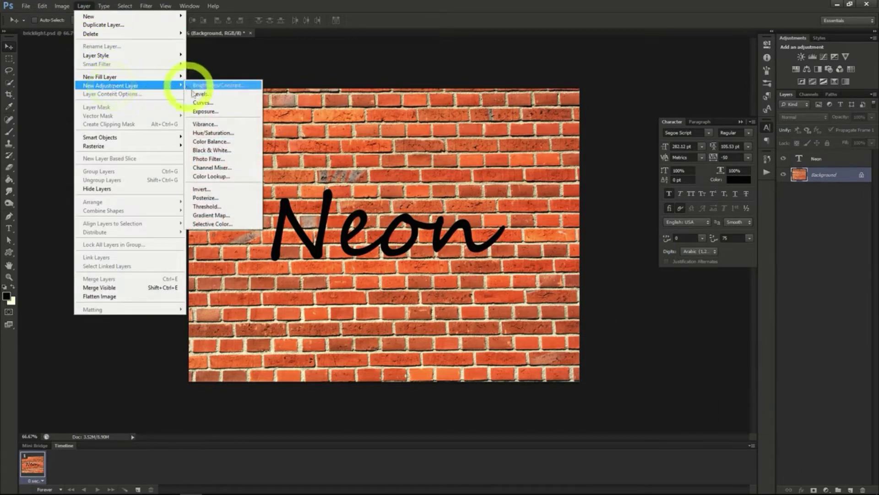
{"action": "left_click", "coordinate": [207, 133]}
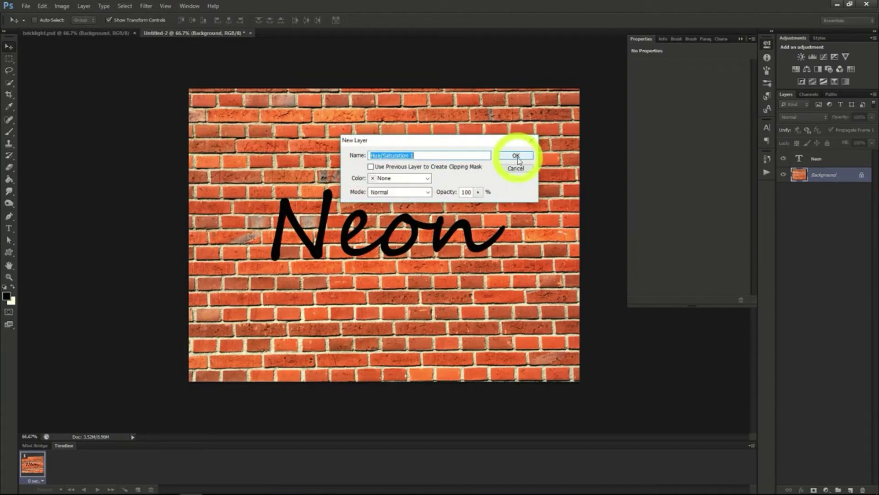
{"action": "left_click", "coordinate": [516, 158]}
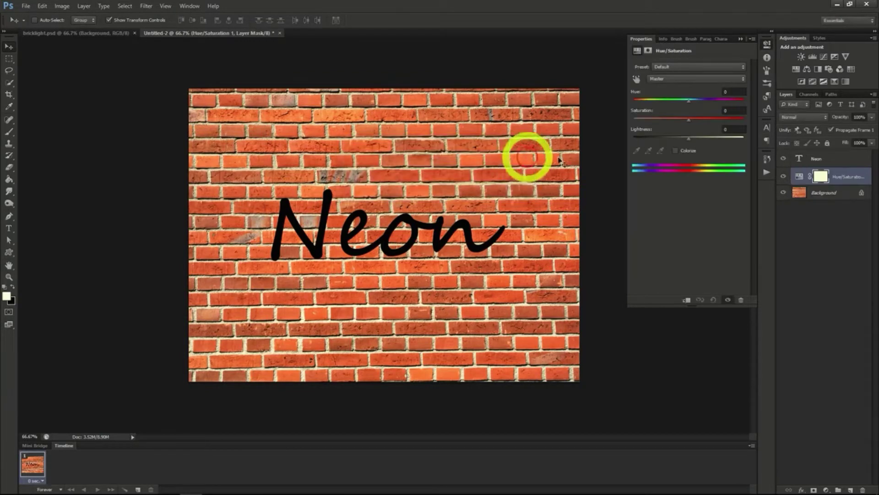
{"action": "left_click_drag", "start_coordinate": [684, 120], "coordinate": [642, 137]}
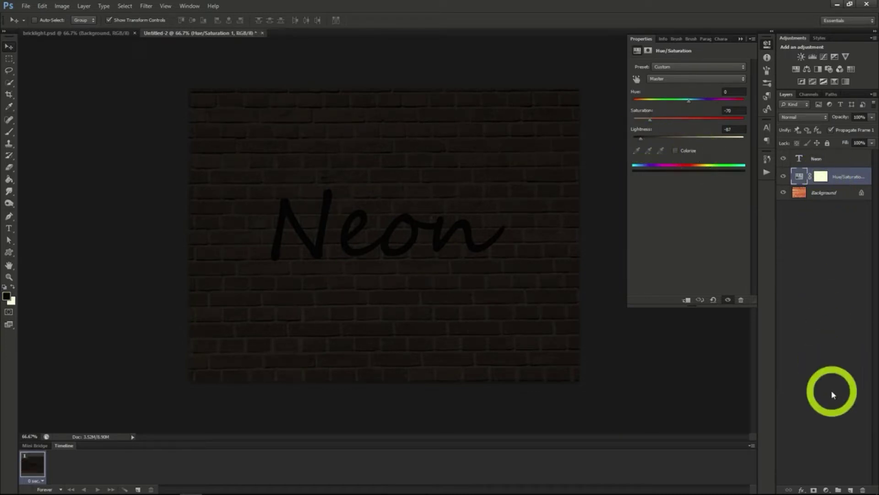
Render clouds on a new layer below the text, with a black layer mask and the Divide blend mode
{"action": "left_click", "coordinate": [851, 489]}
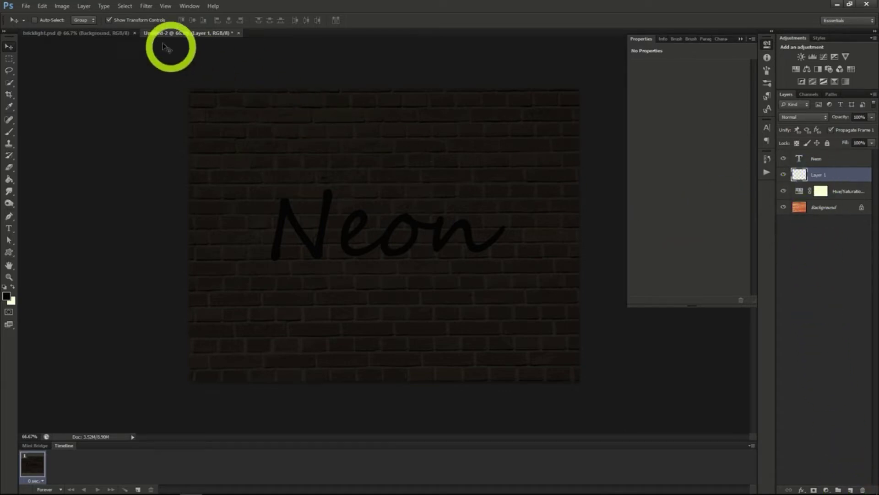
{"action": "left_click", "coordinate": [145, 6]}
{"action": "mouse_move", "coordinate": [220, 150]}
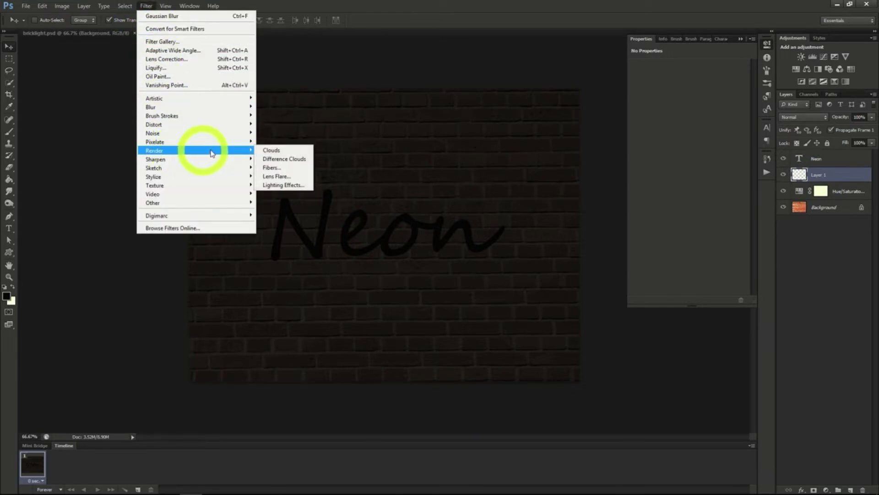
{"action": "left_click", "coordinate": [275, 150]}
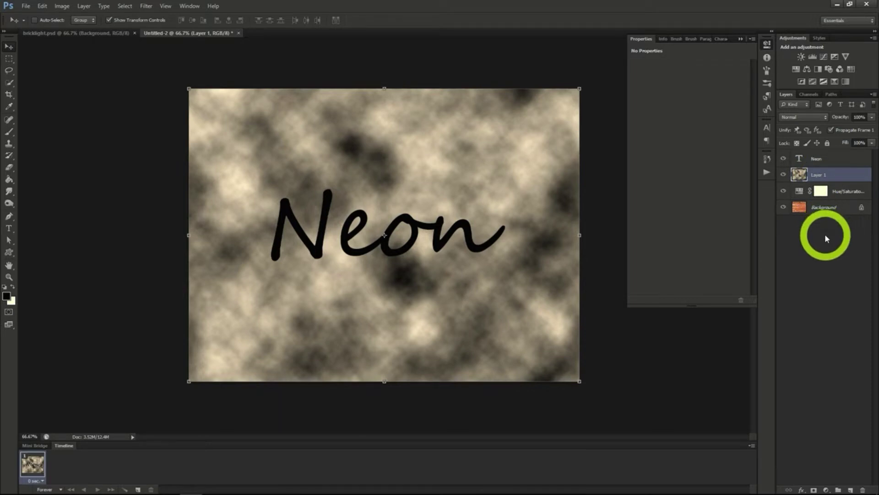
{"action": "left_click", "coordinate": [814, 490], "text": "alt"}
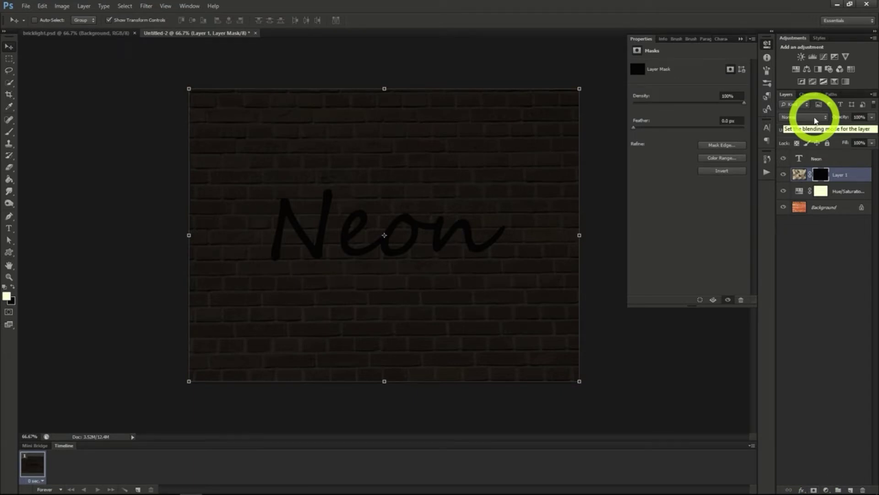
{"action": "left_click", "coordinate": [815, 118]}
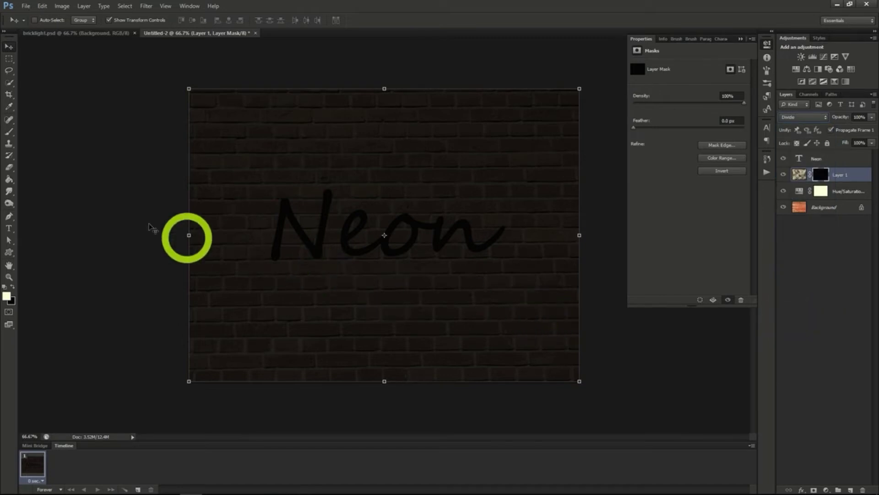
Paint white on the clouds layer's mask around the Neon text with a soft 156 px brush at 50% opacity
{"action": "left_click", "coordinate": [9, 133]}
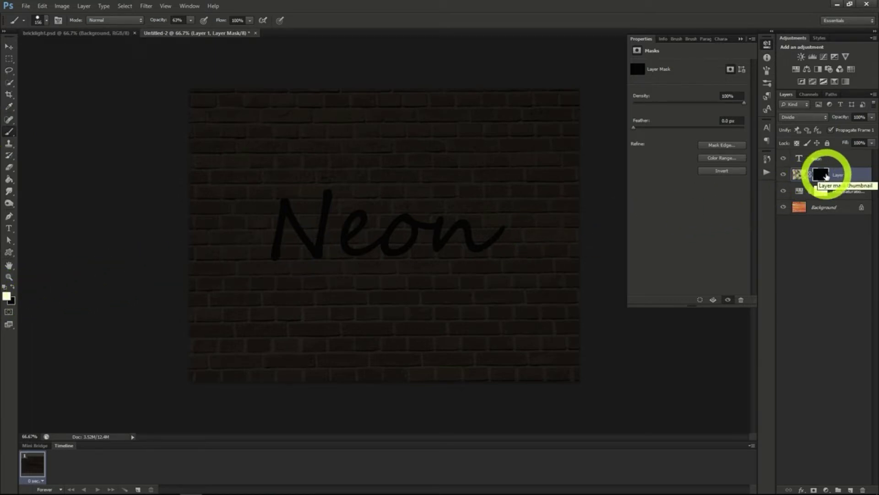
{"action": "left_click", "coordinate": [190, 21]}
{"action": "left_click_drag", "start_coordinate": [187, 30], "coordinate": [185, 35]}
{"action": "left_click", "coordinate": [45, 21]}
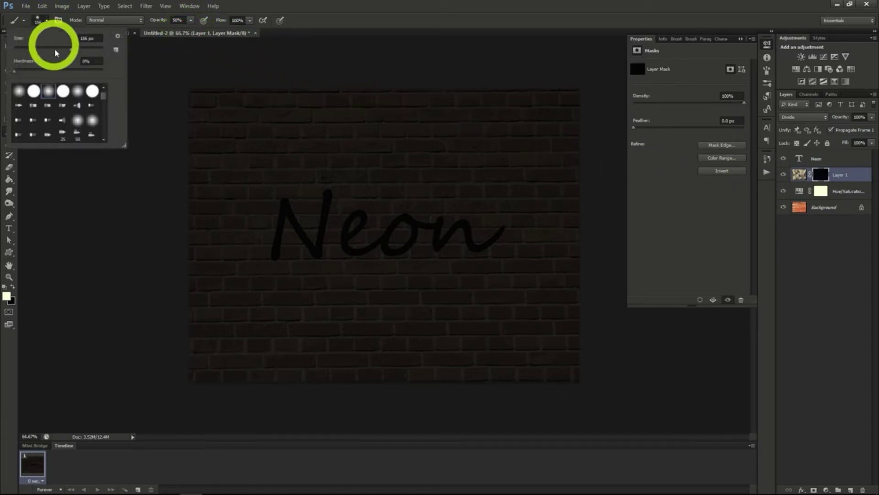
{"action": "left_click", "coordinate": [89, 63]}
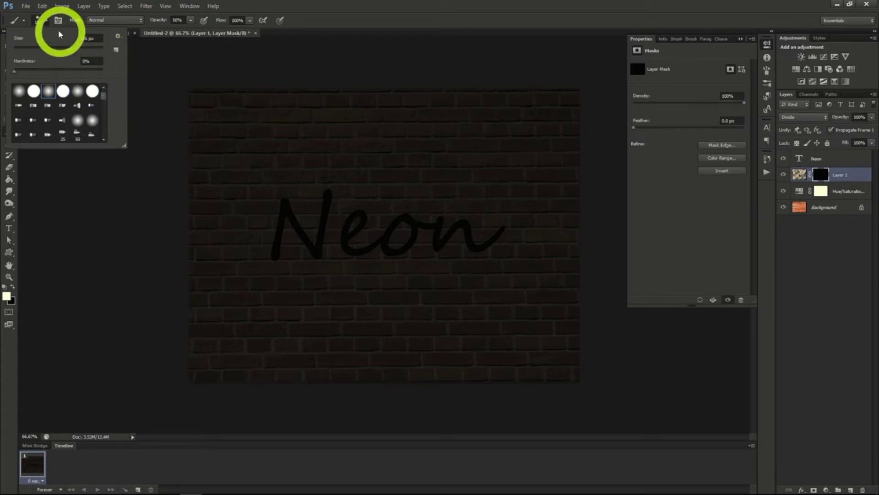
{"action": "left_click", "coordinate": [46, 23]}
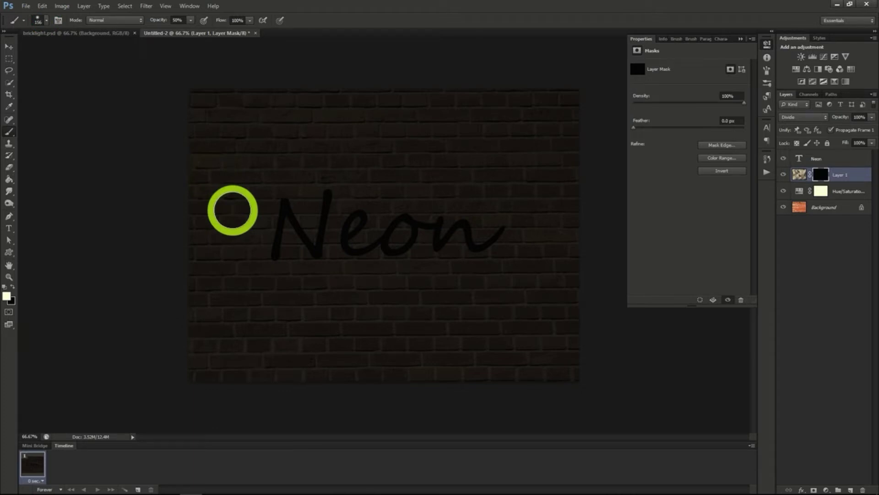
{"action": "mouse_move", "coordinate": [281, 200]}
{"action": "left_mouse_down"}
{"action": "mouse_move", "coordinate": [265, 241]}
{"action": "mouse_move", "coordinate": [284, 260]}
{"action": "mouse_move", "coordinate": [359, 209]}
{"action": "mouse_move", "coordinate": [366, 242]}
{"action": "mouse_move", "coordinate": [384, 253]}
{"action": "mouse_move", "coordinate": [378, 211]}
{"action": "mouse_move", "coordinate": [442, 213]}
{"action": "mouse_move", "coordinate": [455, 247]}
{"action": "mouse_move", "coordinate": [481, 258]}
{"action": "mouse_move", "coordinate": [541, 237]}
{"action": "mouse_move", "coordinate": [465, 193]}
{"action": "mouse_move", "coordinate": [444, 214]}
{"action": "mouse_move", "coordinate": [421, 199]}
{"action": "mouse_move", "coordinate": [349, 227]}
{"action": "mouse_move", "coordinate": [363, 259]}
{"action": "left_mouse_up"}
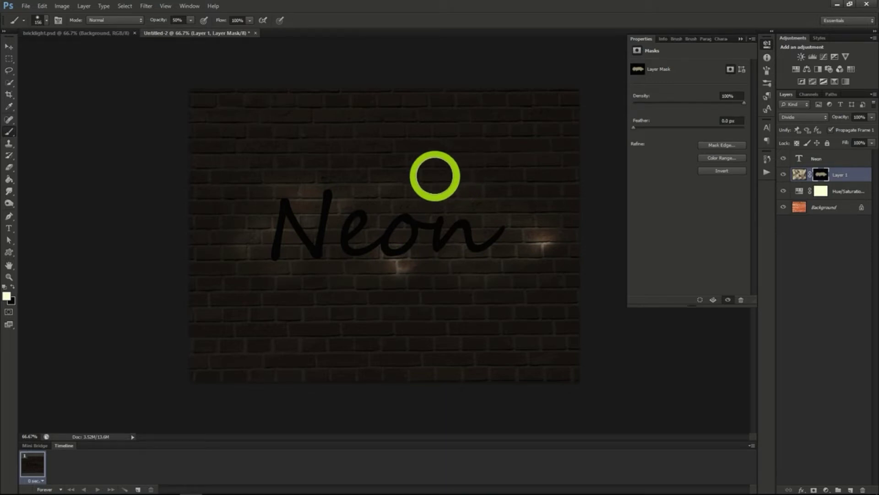
Colour the Neon text blue and add a Bevel & Emboss effect with depth 185%, size 3 px and maximum soften
{"action": "left_click", "coordinate": [821, 159]}
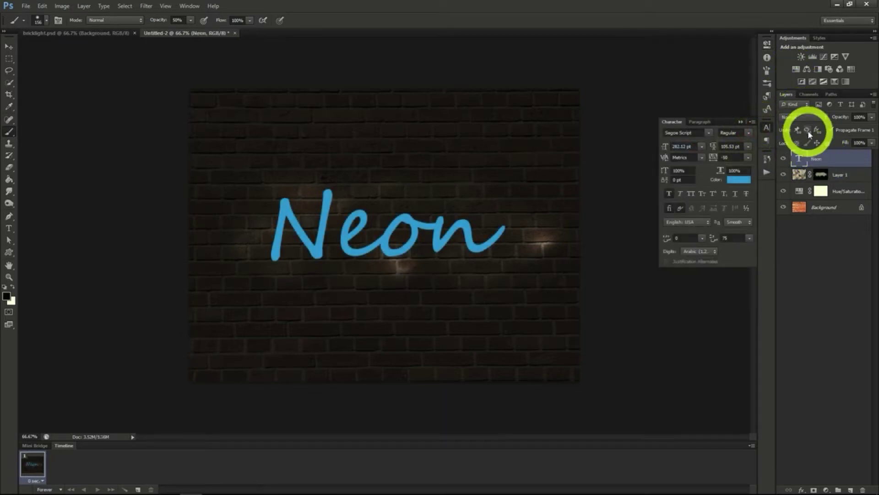
{"action": "right_click", "coordinate": [829, 158]}
{"action": "left_click", "coordinate": [783, 164]}
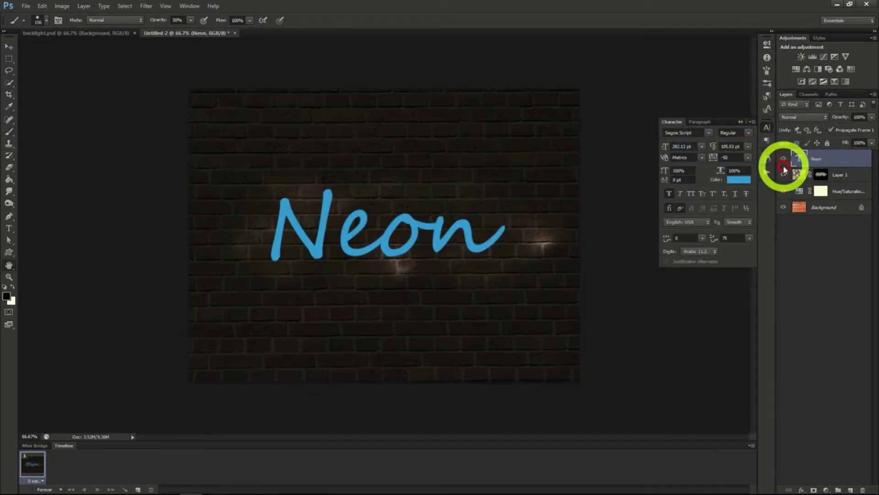
{"action": "left_click", "coordinate": [555, 136]}
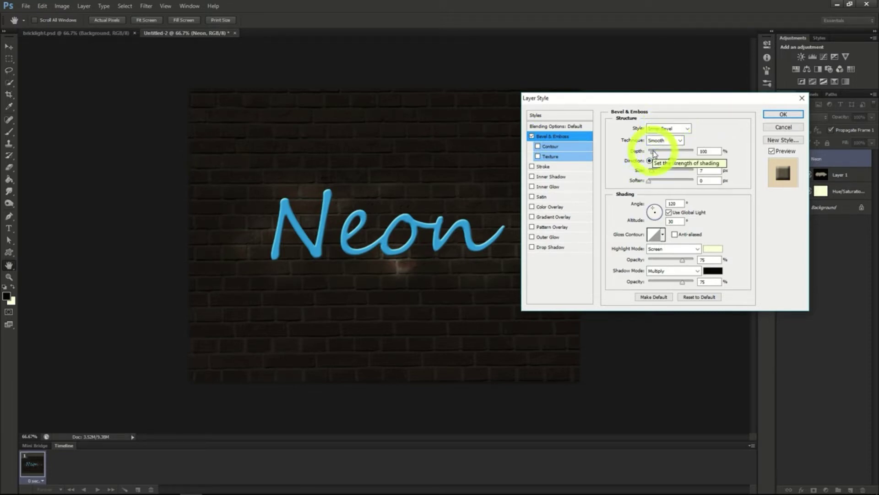
{"action": "left_click", "coordinate": [658, 152]}
{"action": "left_click_drag", "start_coordinate": [658, 155], "coordinate": [654, 166]}
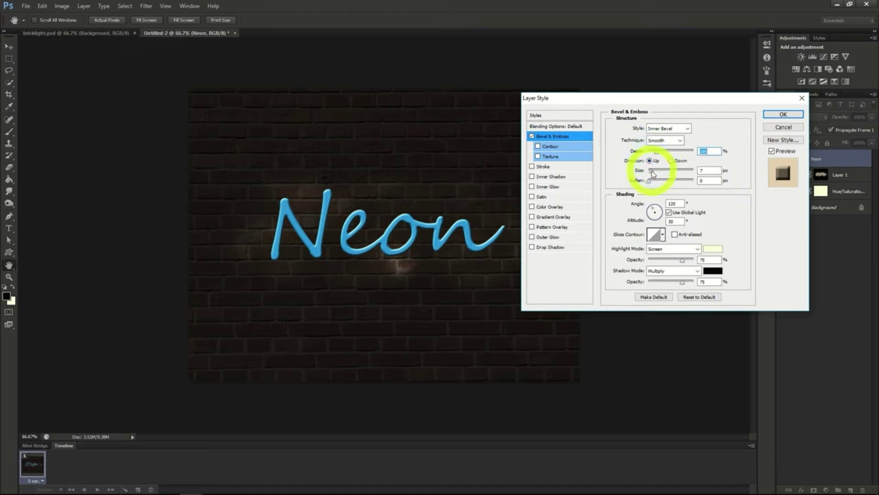
{"action": "left_click", "coordinate": [651, 170]}
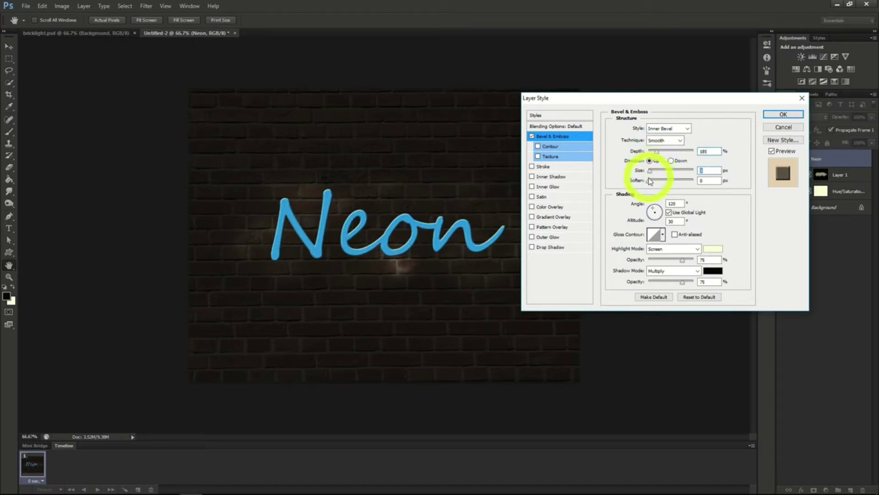
{"action": "left_click_drag", "start_coordinate": [650, 182], "coordinate": [694, 181]}
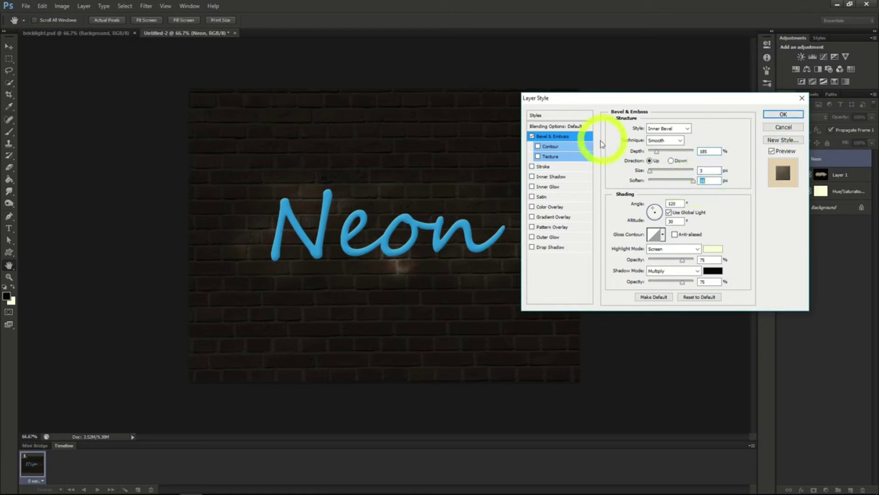
Add an Inner Shadow to the Neon text with 40% opacity, 5 px distance and a slightly smaller size
{"action": "left_click", "coordinate": [549, 178]}
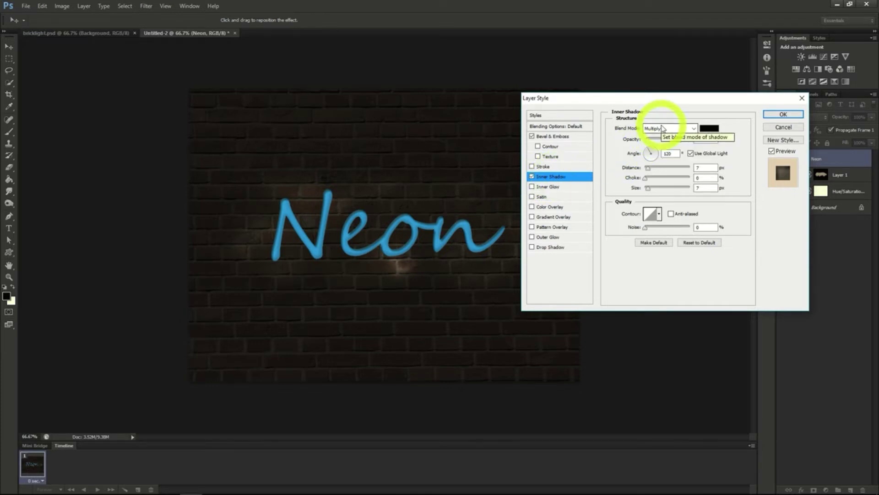
{"action": "left_click_drag", "start_coordinate": [678, 140], "coordinate": [666, 141]}
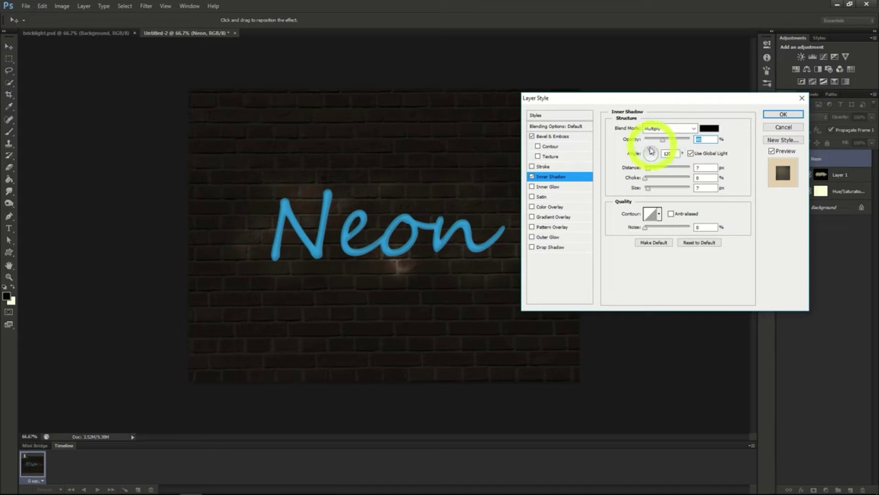
{"action": "left_click_drag", "start_coordinate": [648, 169], "coordinate": [648, 169]}
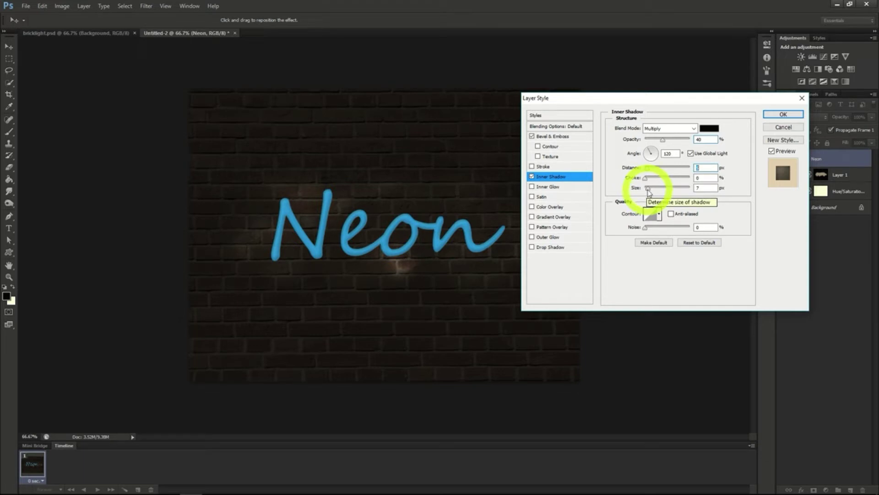
{"action": "left_click_drag", "start_coordinate": [647, 188], "coordinate": [647, 189]}
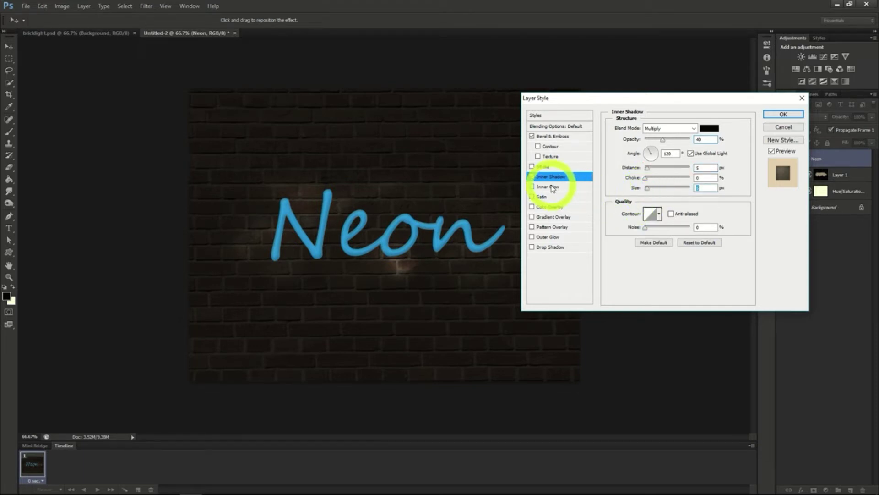
Add an Inner Glow to the Neon text with the glow source at Center, and apply the layer style
{"action": "left_click", "coordinate": [552, 186]}
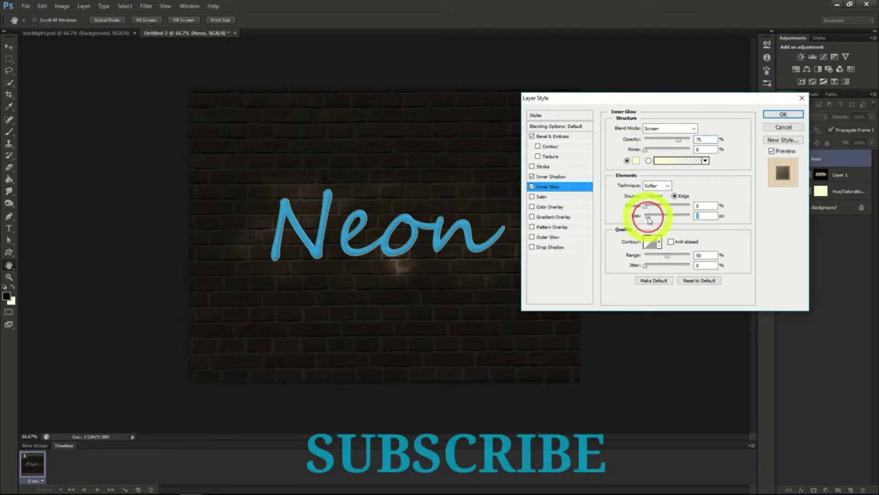
{"action": "left_click_drag", "start_coordinate": [648, 219], "coordinate": [650, 221]}
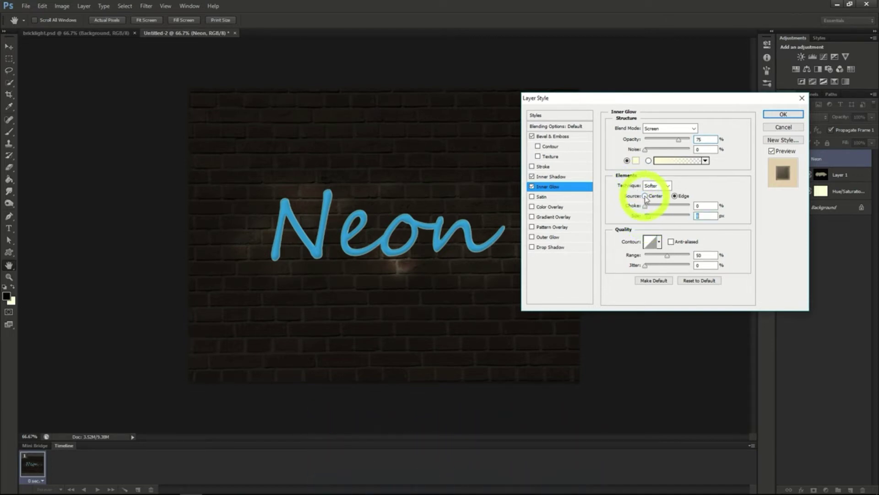
{"action": "left_click", "coordinate": [645, 196]}
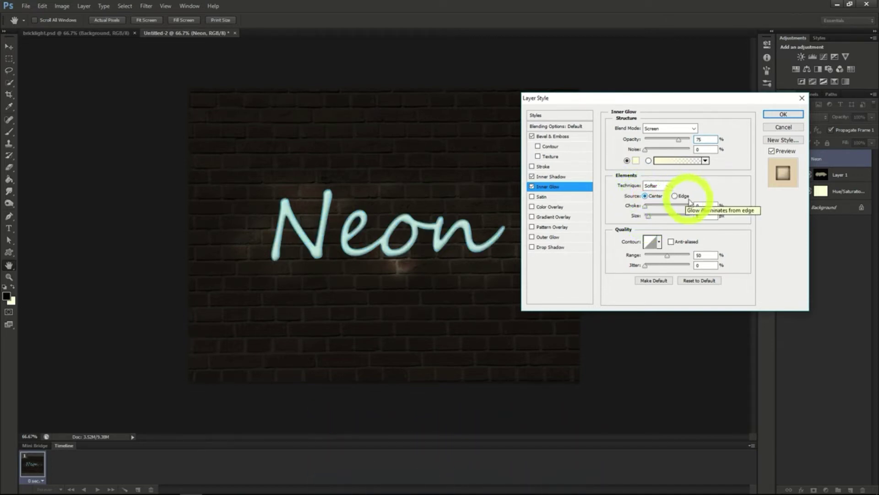
{"action": "left_click", "coordinate": [784, 114]}
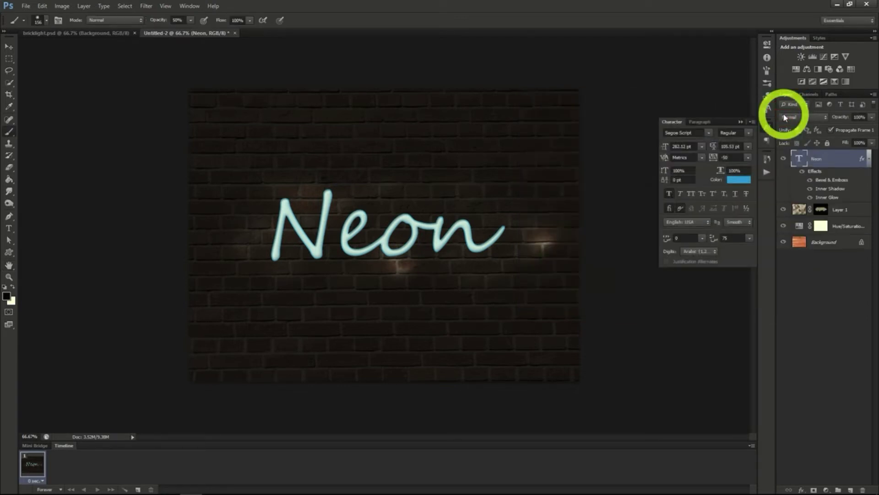
Duplicate the Neon text layer and place the copy beneath the original
{"action": "right_click", "coordinate": [819, 164]}
{"action": "left_click", "coordinate": [777, 178]}
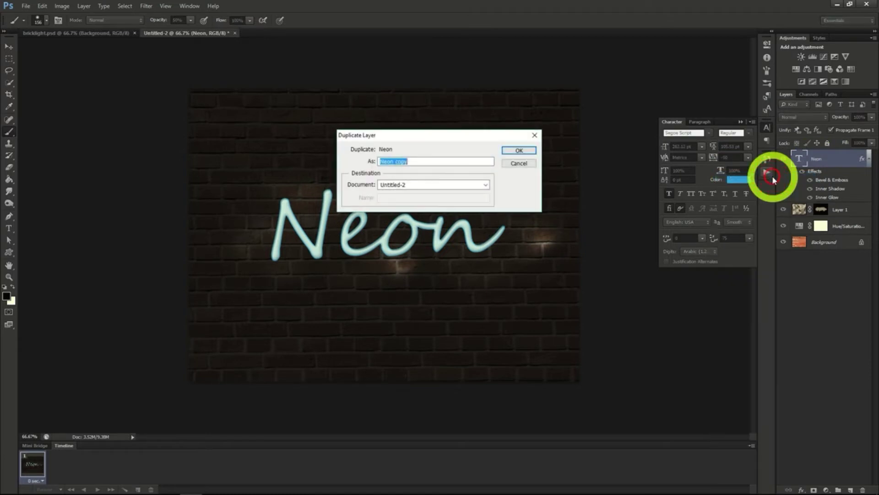
{"action": "left_click", "coordinate": [510, 150]}
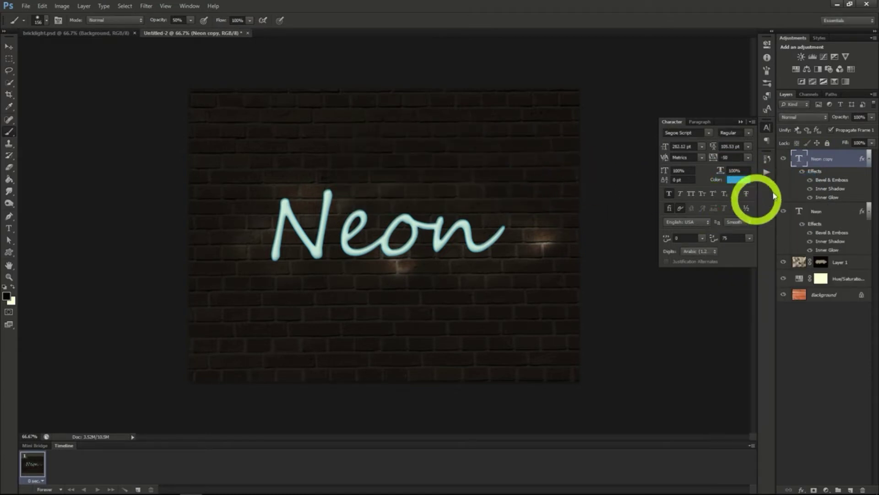
{"action": "left_click_drag", "start_coordinate": [825, 212], "coordinate": [827, 240]}
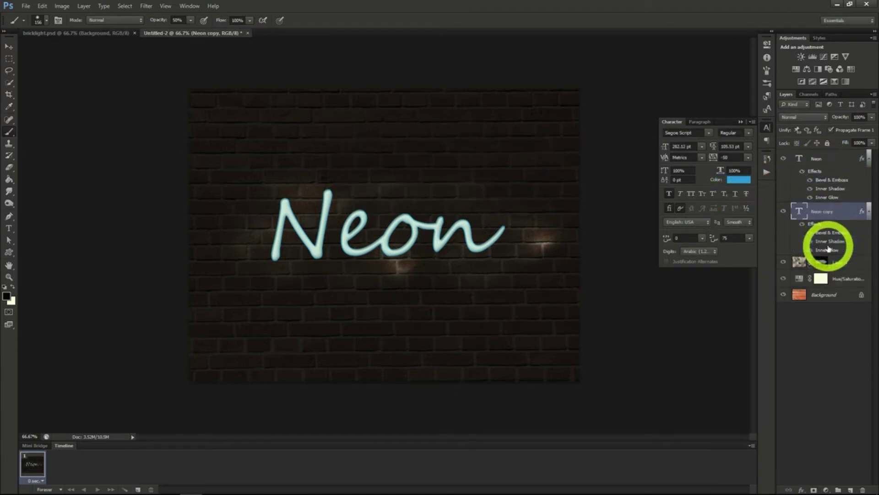
Convert the Neon copy layer to a smart object and apply a Gaussian Blur with a radius of about 11 pixels
{"action": "right_click", "coordinate": [820, 211]}
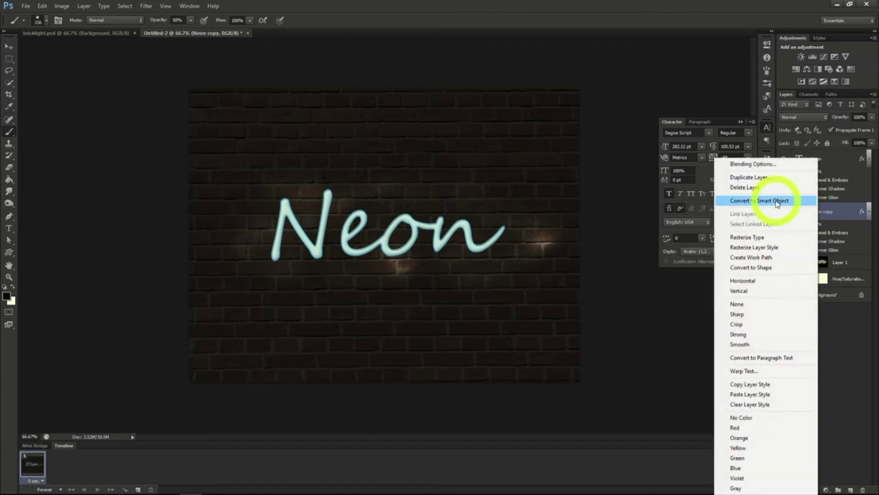
{"action": "left_click", "coordinate": [773, 198]}
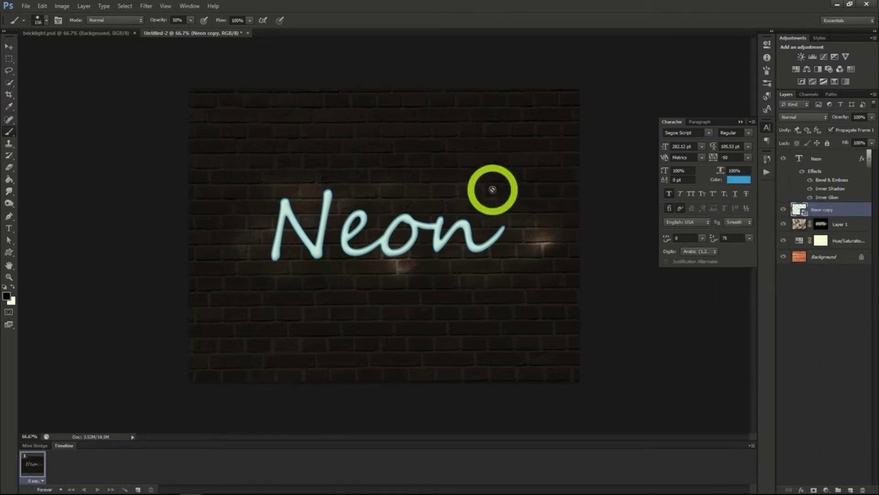
{"action": "left_click", "coordinate": [146, 6]}
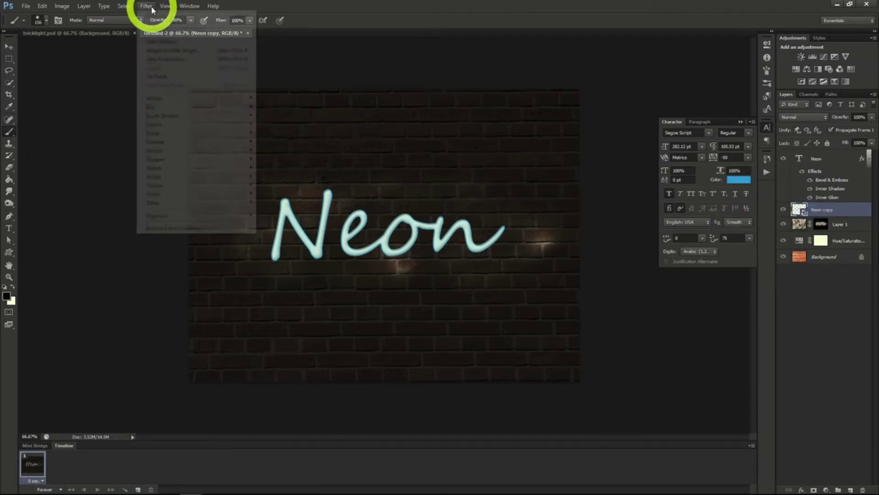
{"action": "mouse_move", "coordinate": [167, 107]}
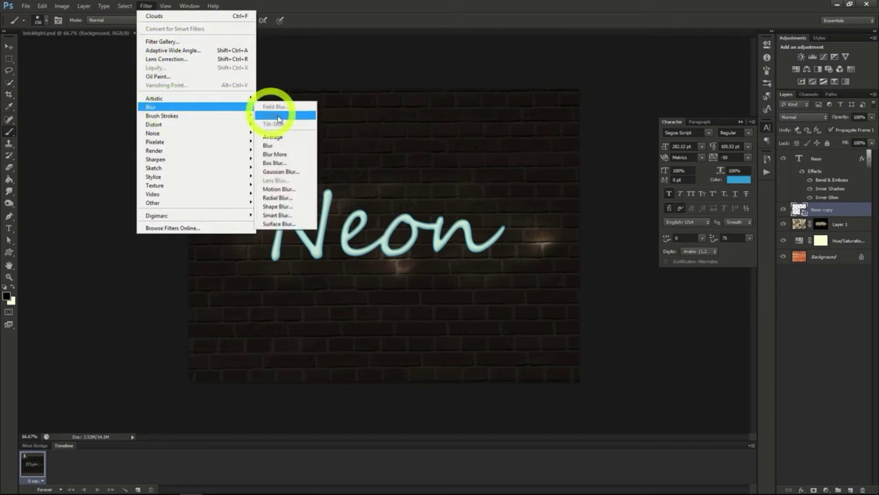
{"action": "left_click", "coordinate": [279, 172]}
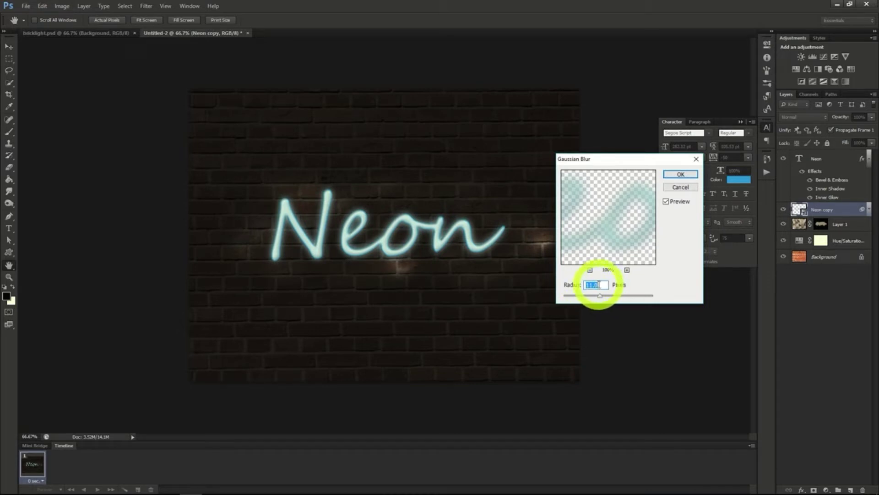
{"action": "left_click", "coordinate": [677, 174]}
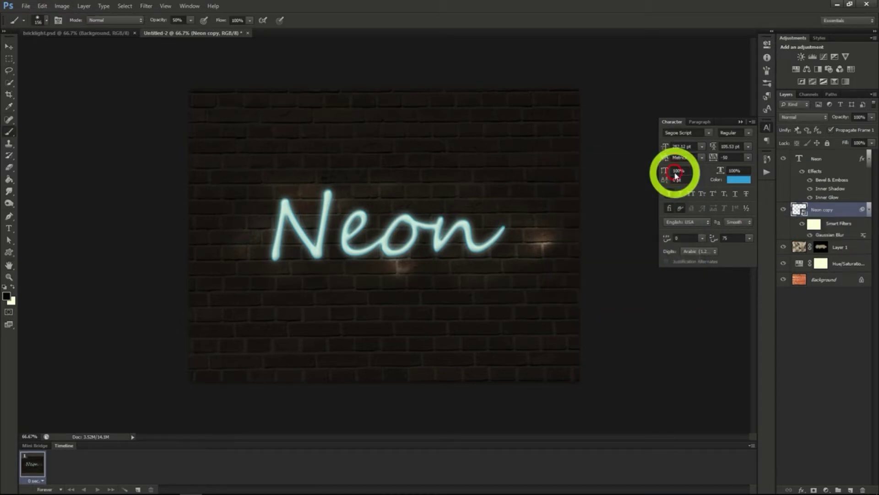
Add a new layer above Layer 1 and set up a hard round 13 px brush
{"action": "left_click", "coordinate": [841, 247]}
{"action": "left_click", "coordinate": [851, 490]}
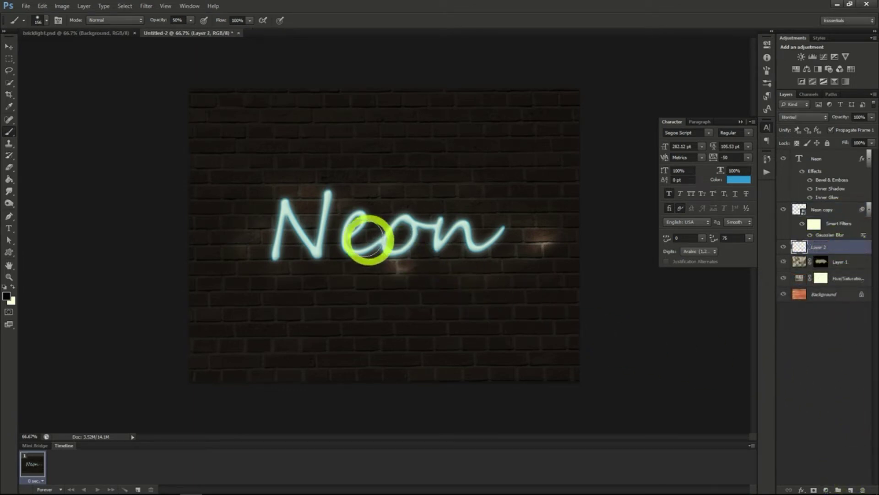
{"action": "left_click", "coordinate": [10, 132]}
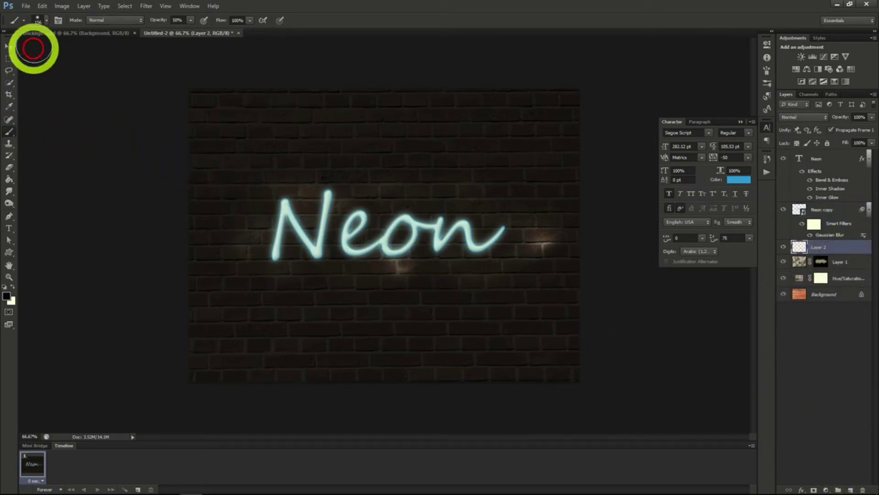
{"action": "left_click", "coordinate": [46, 20]}
{"action": "left_click", "coordinate": [47, 20]}
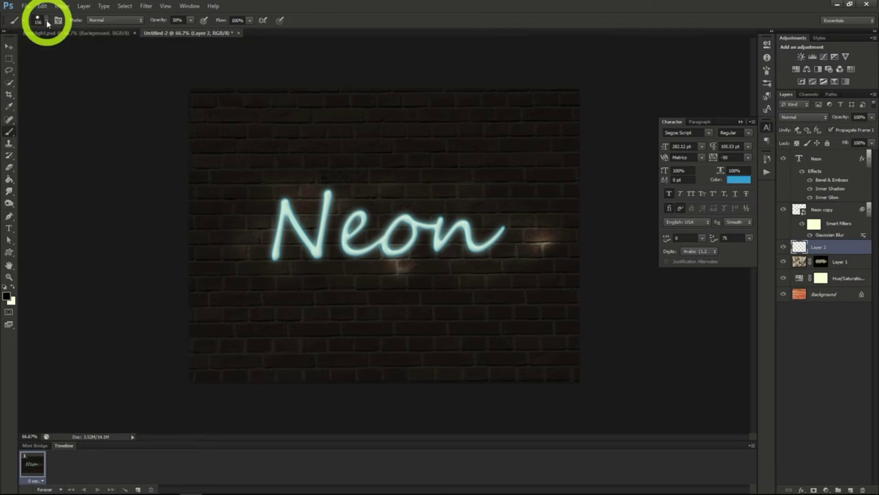
{"action": "left_click", "coordinate": [48, 21]}
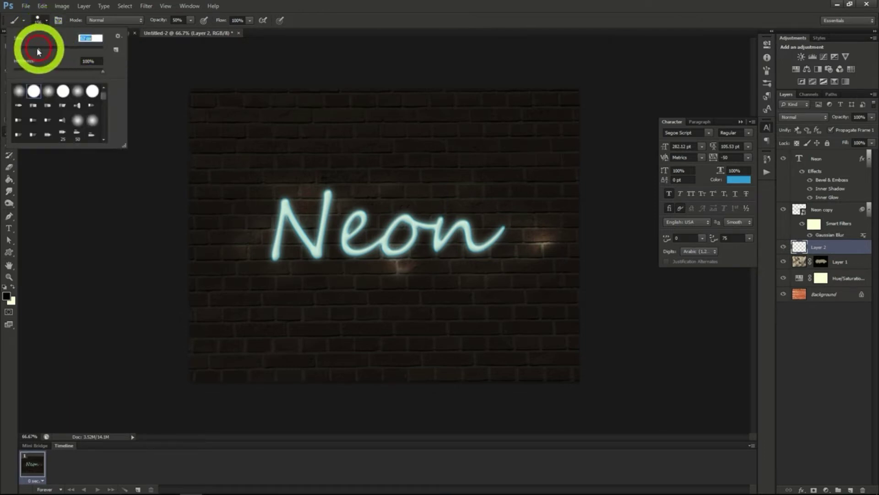
{"action": "key", "text": "Return"}
Draw a wavy path with the Pen tool across the Neon lettering, from the final n back to the N
{"action": "left_click", "coordinate": [10, 217]}
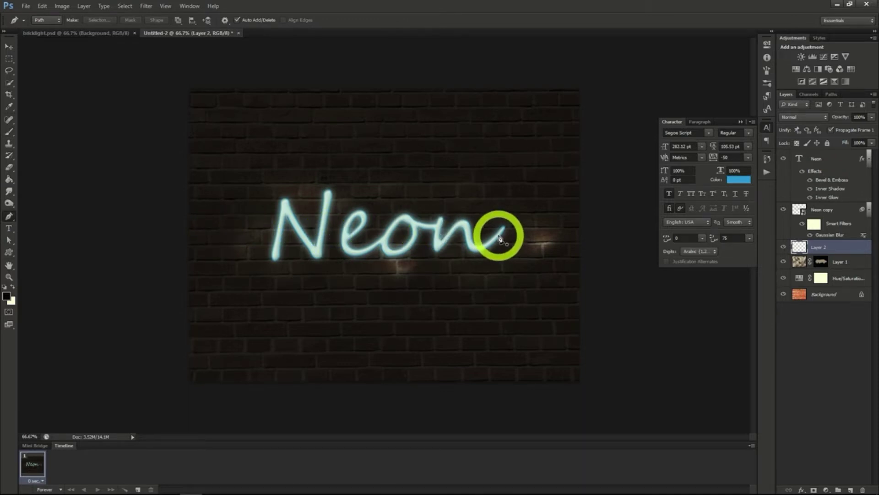
{"action": "left_click", "coordinate": [499, 235]}
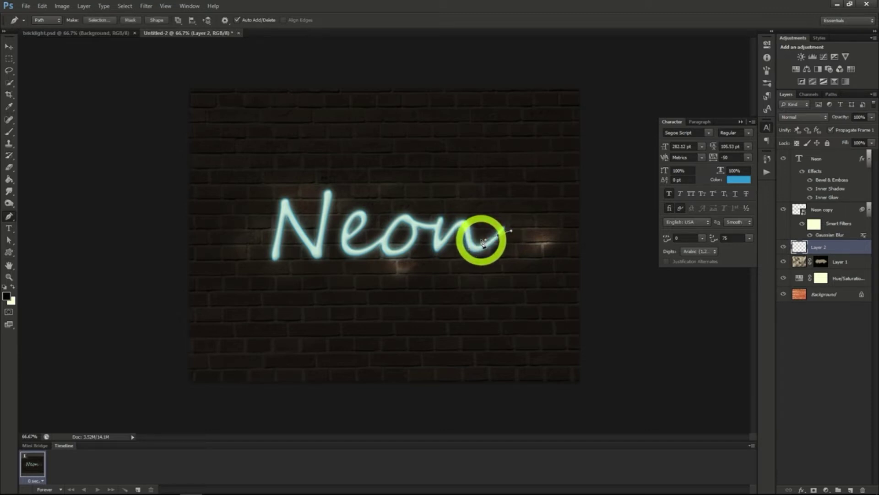
{"action": "left_click_drag", "start_coordinate": [481, 239], "coordinate": [443, 237]}
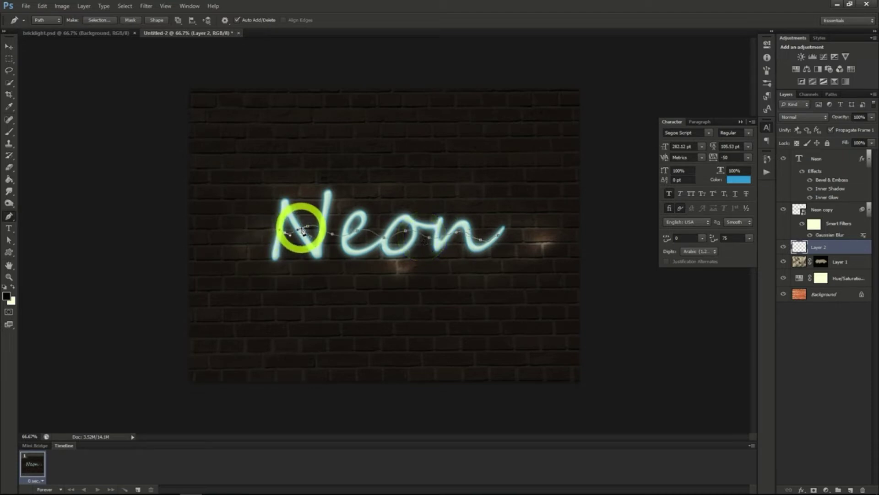
Stroke the wavy path with the Brush and simulated pressure, and delete the path
{"action": "right_click", "coordinate": [303, 229]}
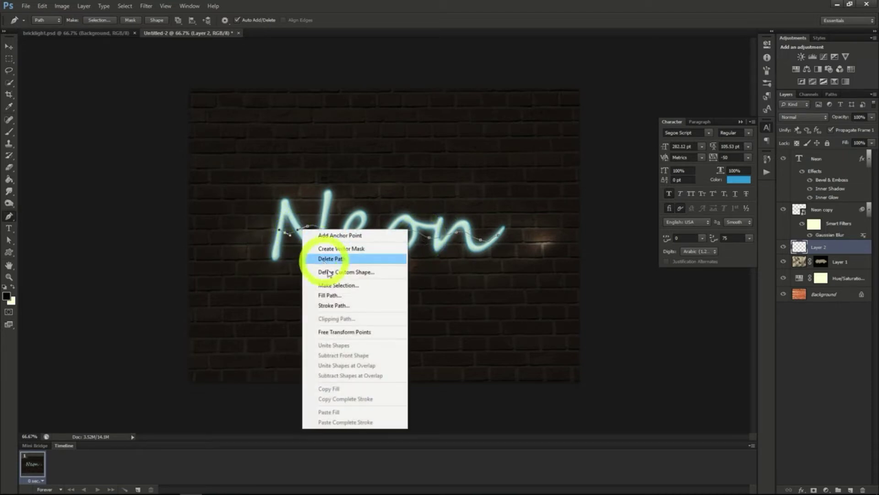
{"action": "left_click", "coordinate": [334, 305]}
{"action": "left_click", "coordinate": [457, 217]}
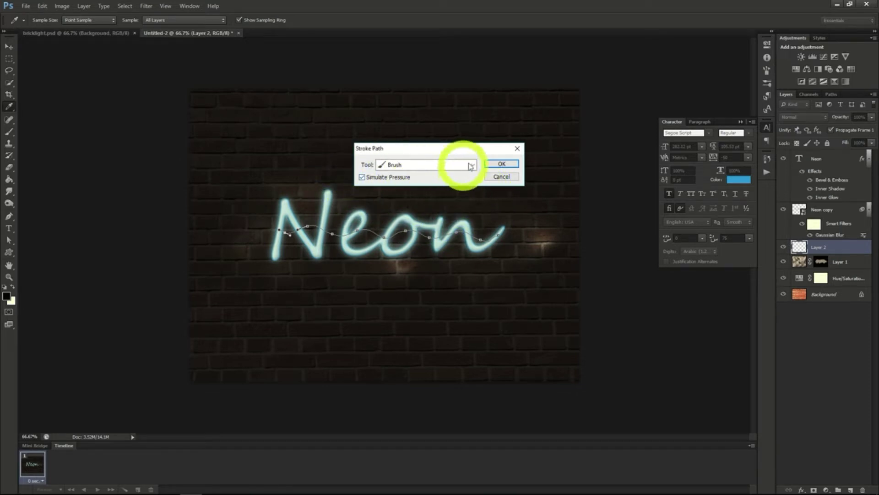
{"action": "left_click", "coordinate": [502, 164]}
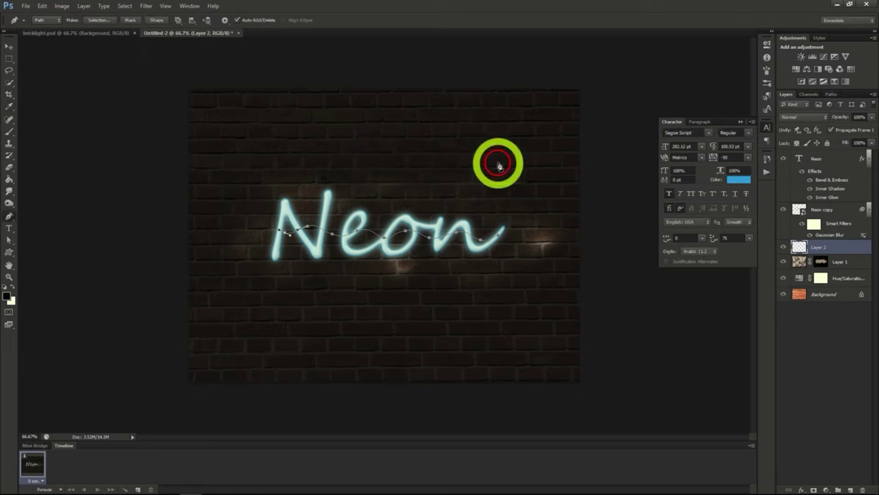
{"action": "right_click", "coordinate": [406, 234]}
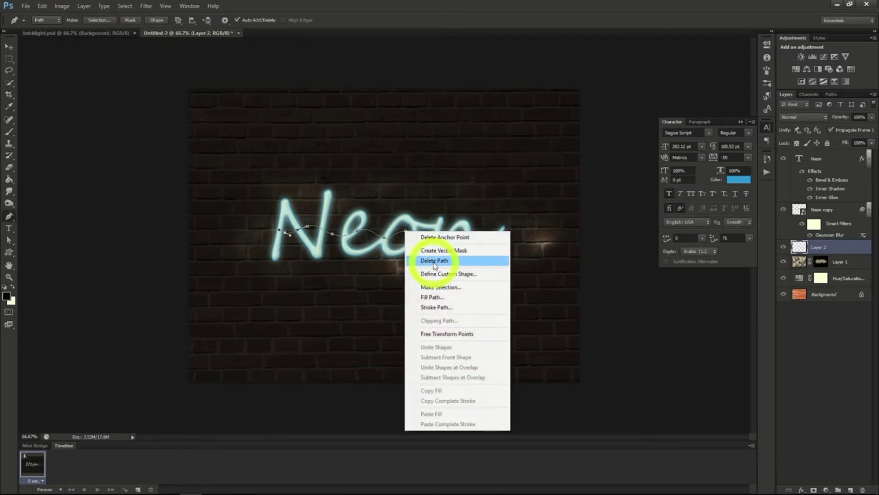
{"action": "left_click", "coordinate": [434, 263]}
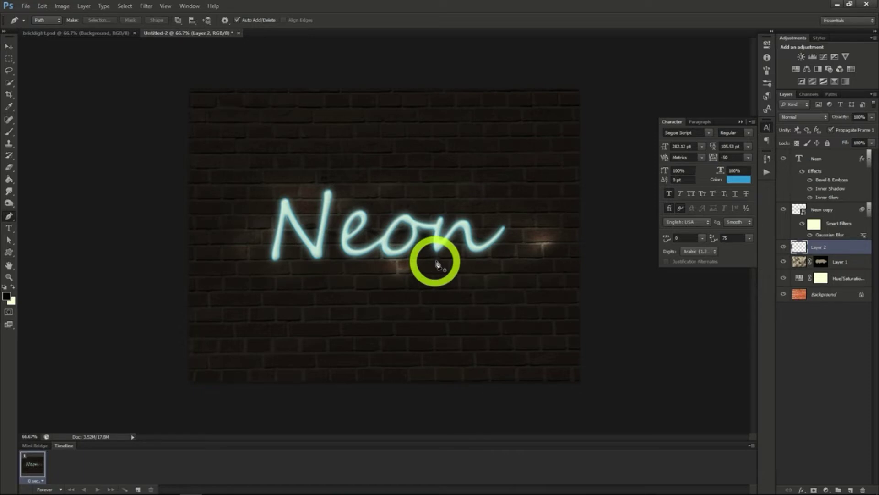
Add a Bevel & Emboss effect to the cable on Layer 2 with depth 245%, size 0 px and a slight soften
{"action": "right_click", "coordinate": [818, 251]}
{"action": "left_click", "coordinate": [750, 187]}
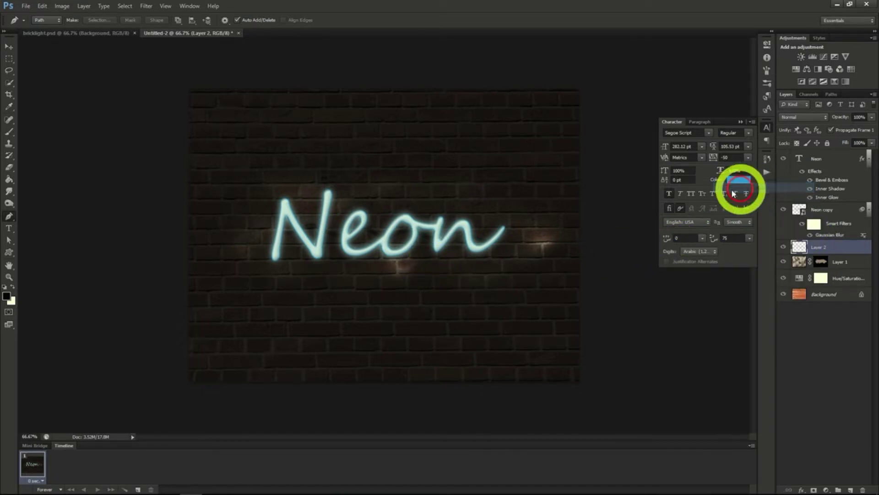
{"action": "left_click", "coordinate": [557, 136]}
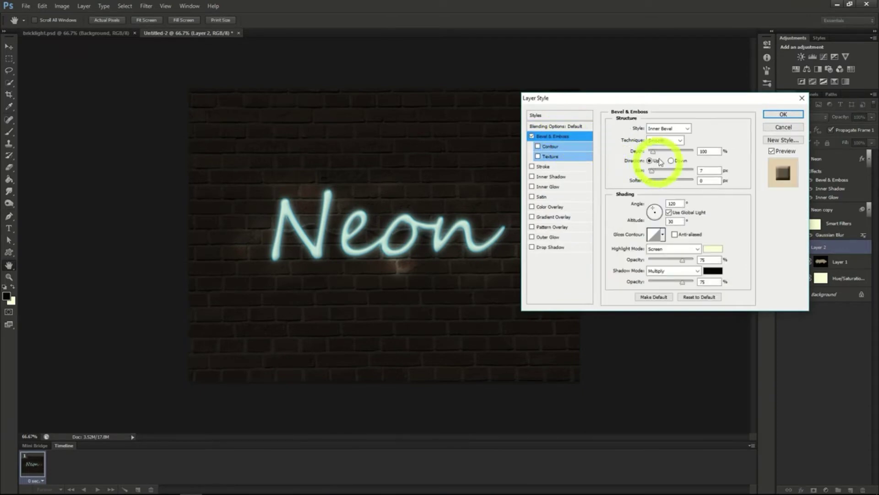
{"action": "left_click_drag", "start_coordinate": [655, 155], "coordinate": [659, 155]}
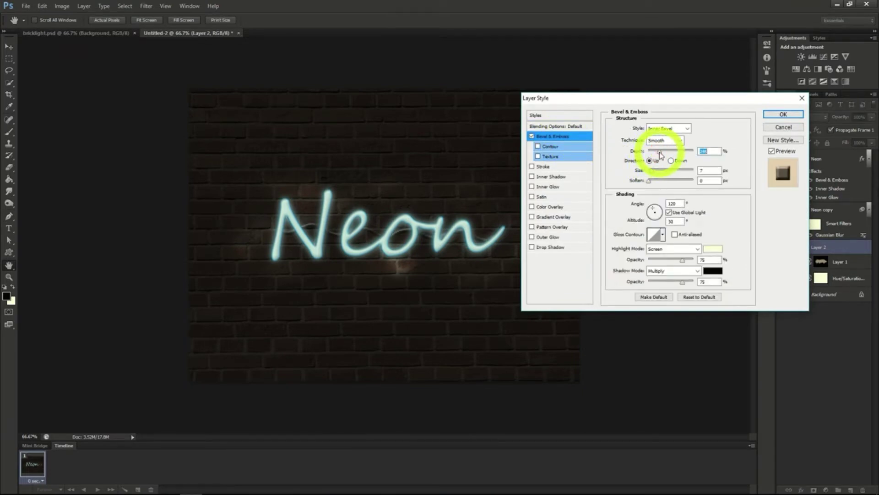
{"action": "left_click_drag", "start_coordinate": [652, 172], "coordinate": [645, 174]}
{"action": "left_click", "coordinate": [651, 182]}
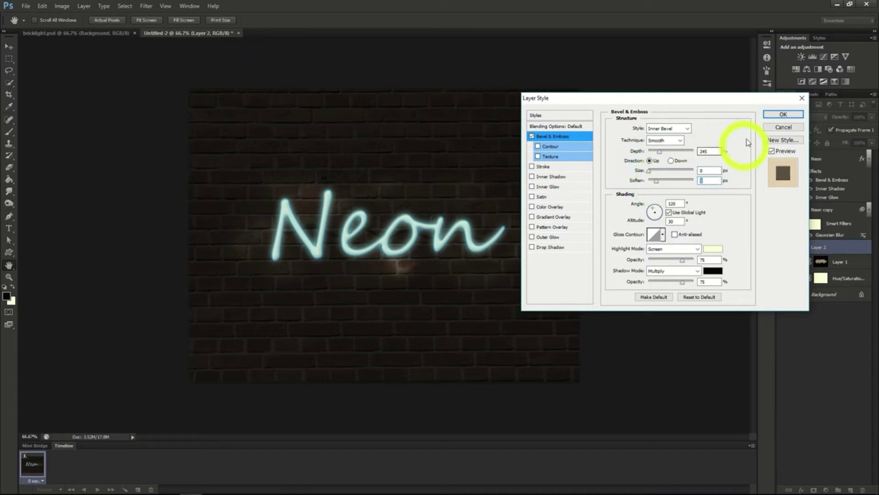
{"action": "left_click", "coordinate": [776, 114]}
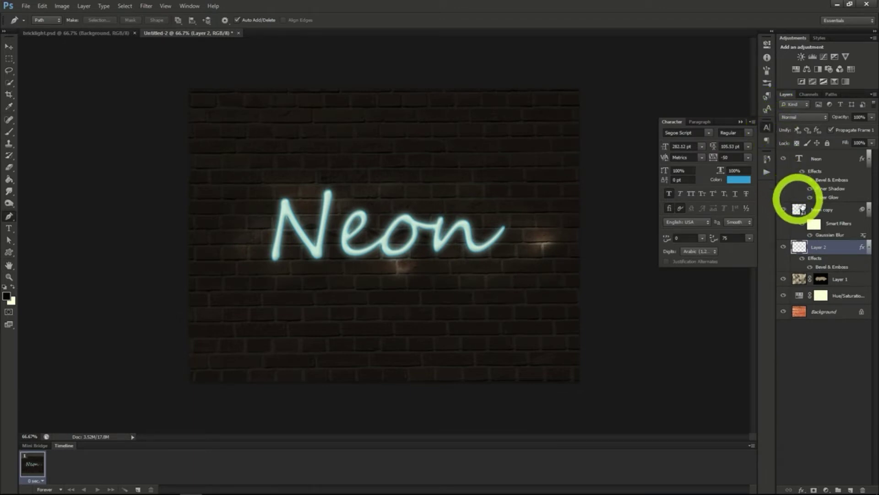
Add a new layer above Layer 2 and set the brush to Soft Round Pressure Size at 156 px
{"action": "left_click", "coordinate": [850, 491]}
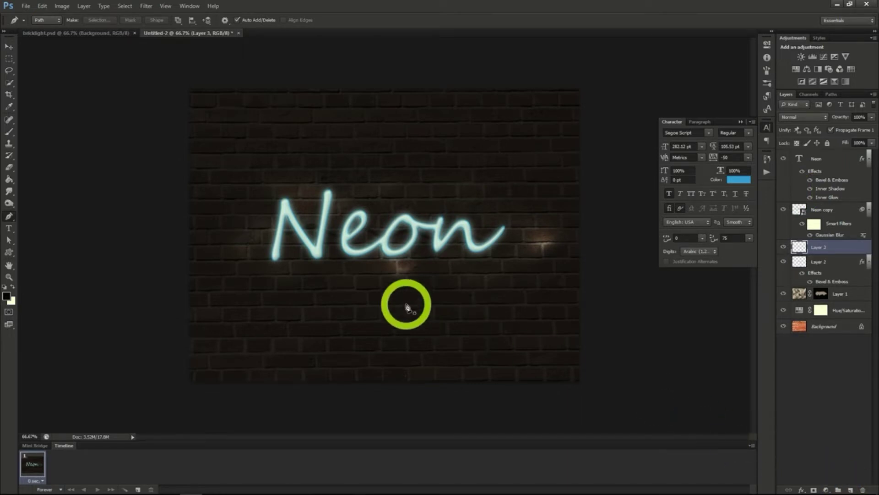
{"action": "left_click", "coordinate": [10, 131]}
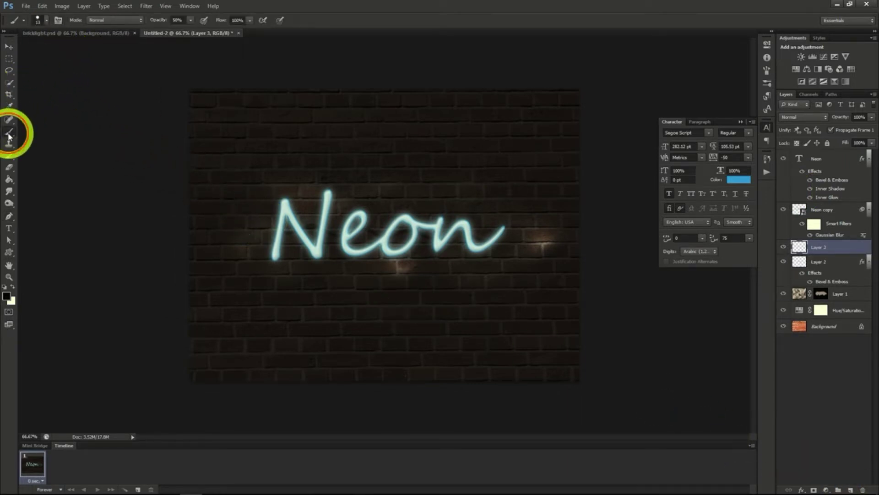
{"action": "left_click", "coordinate": [46, 20]}
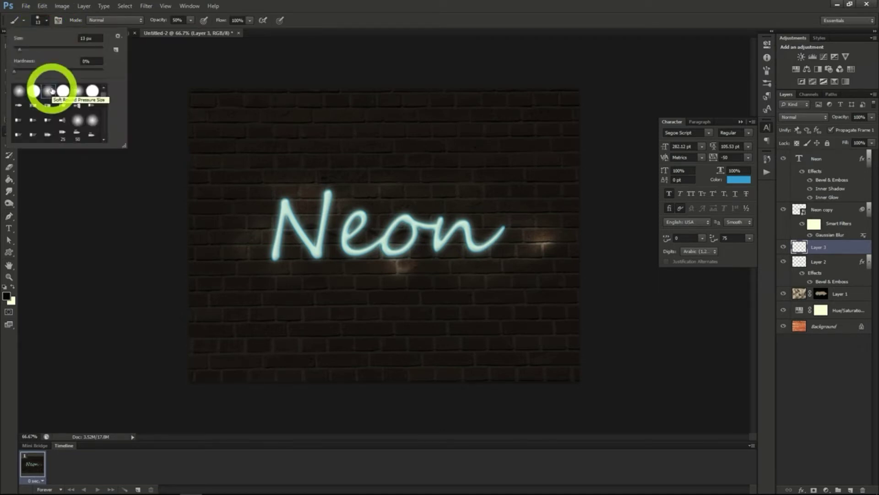
{"action": "left_click_drag", "start_coordinate": [19, 50], "coordinate": [37, 52]}
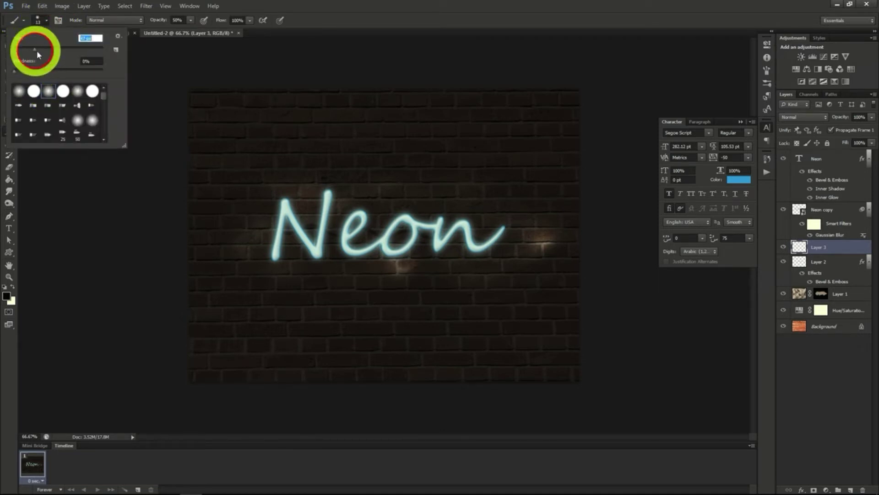
{"action": "left_click_drag", "start_coordinate": [74, 50], "coordinate": [71, 50]}
{"action": "left_click", "coordinate": [46, 20]}
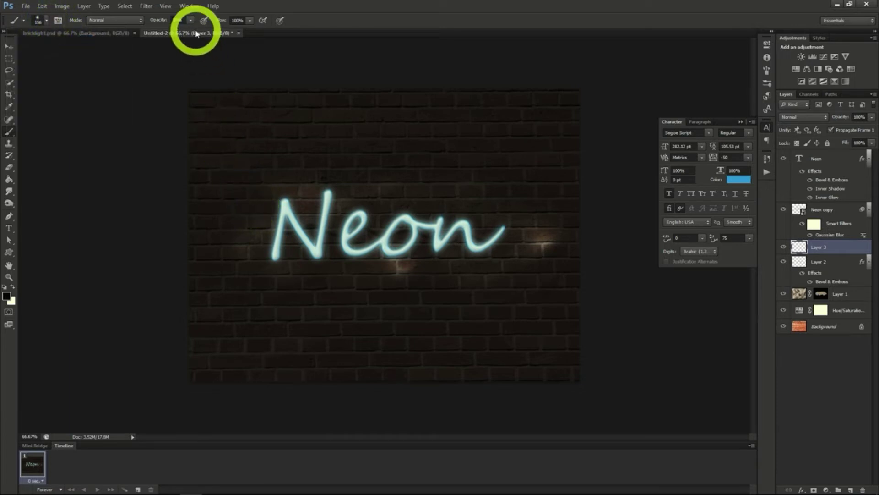
Paint a large teal area behind and around the Neon text on Layer 3 at 63% brush opacity
{"action": "left_click", "coordinate": [192, 21]}
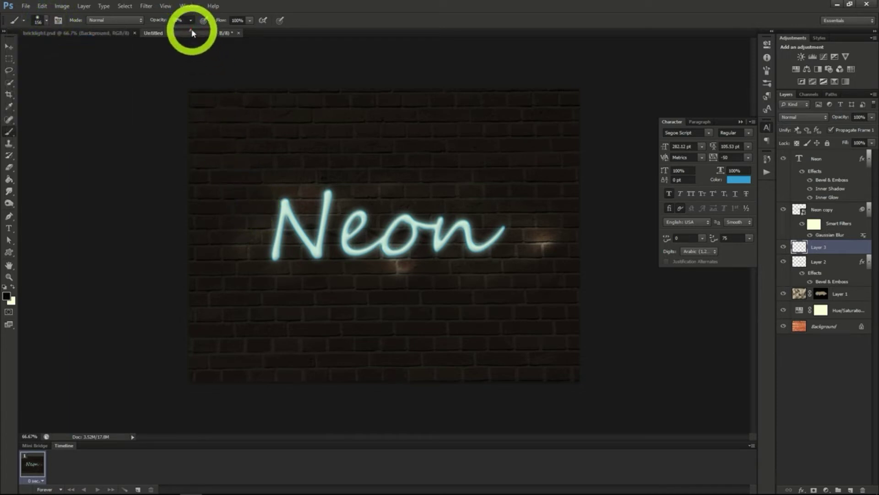
{"action": "left_click_drag", "start_coordinate": [193, 32], "coordinate": [197, 32]}
{"action": "left_click", "coordinate": [192, 21]}
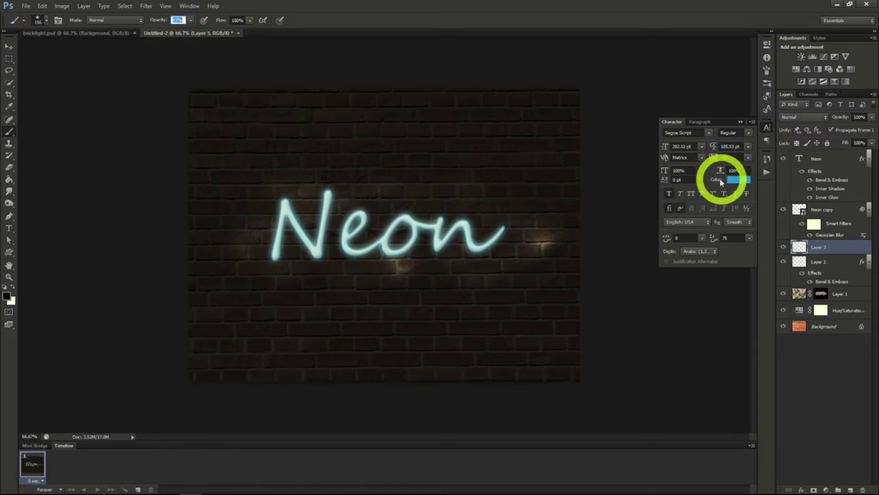
{"action": "left_click", "coordinate": [6, 296]}
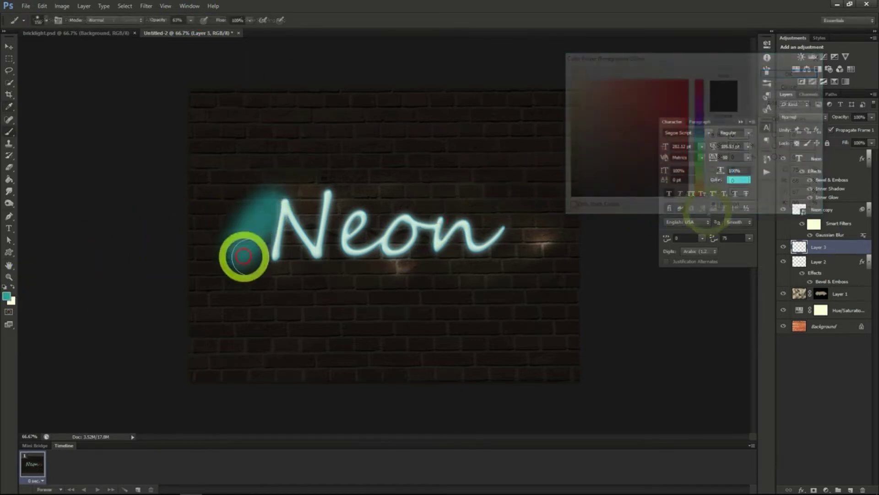
{"action": "mouse_move", "coordinate": [241, 252]}
{"action": "left_mouse_down"}
{"action": "mouse_move", "coordinate": [281, 198]}
{"action": "mouse_move", "coordinate": [287, 239]}
{"action": "mouse_move", "coordinate": [329, 209]}
{"action": "mouse_move", "coordinate": [342, 242]}
{"action": "mouse_move", "coordinate": [365, 192]}
{"action": "mouse_move", "coordinate": [486, 256]}
{"action": "left_mouse_up"}
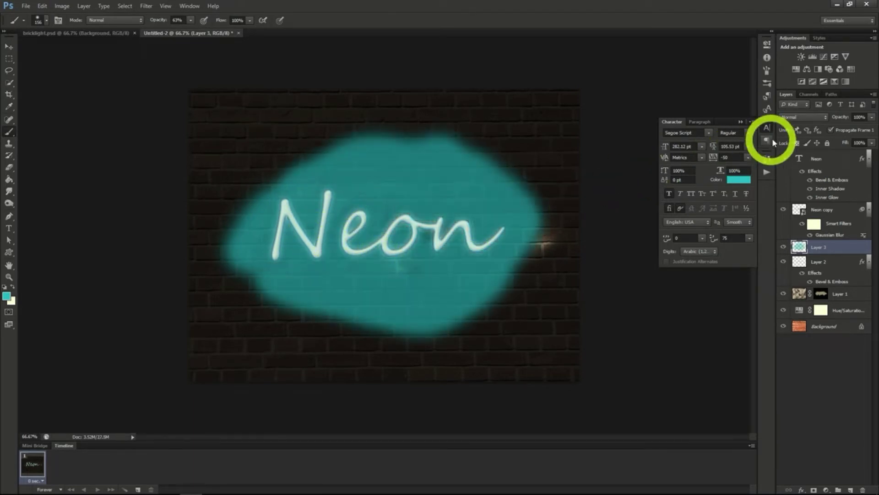
Set the blend mode of the teal light on Layer 3 to Soft Light
{"action": "left_click", "coordinate": [804, 119]}
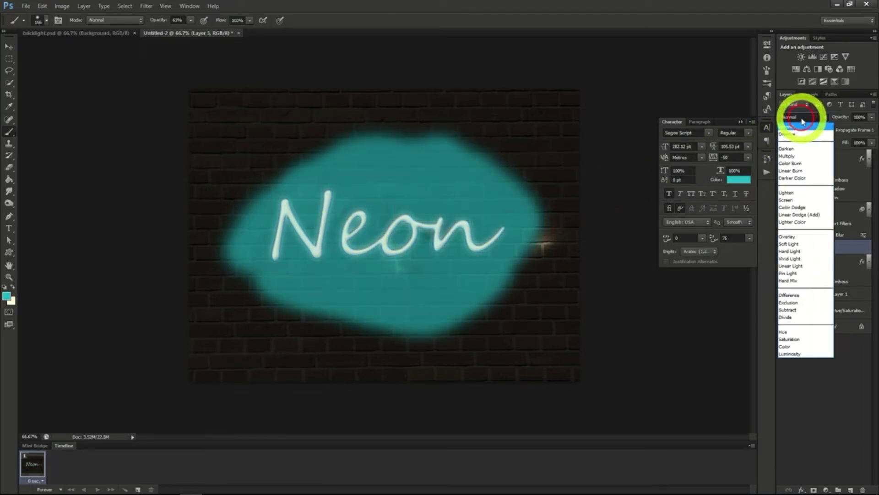
{"action": "left_click", "coordinate": [796, 245]}
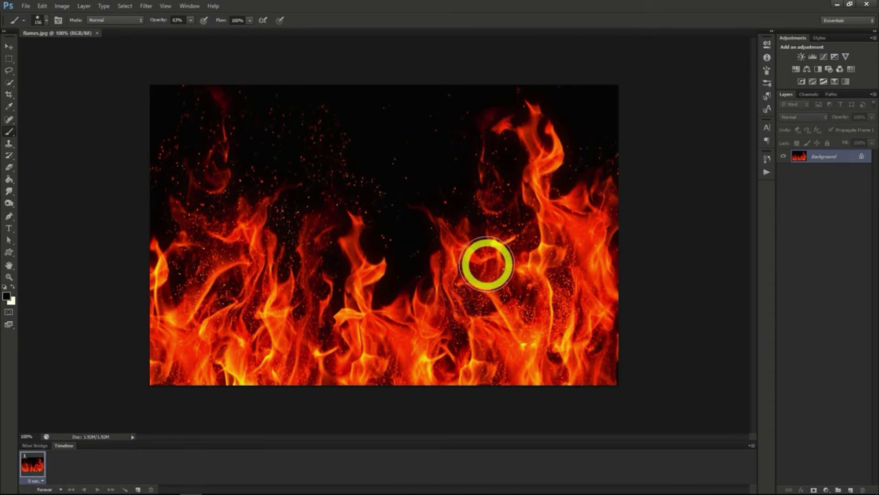
Create a new transparent 1280 x 720 pixel document and fill its layer with black using the Paint Bucket
{"action": "left_click", "coordinate": [26, 7]}
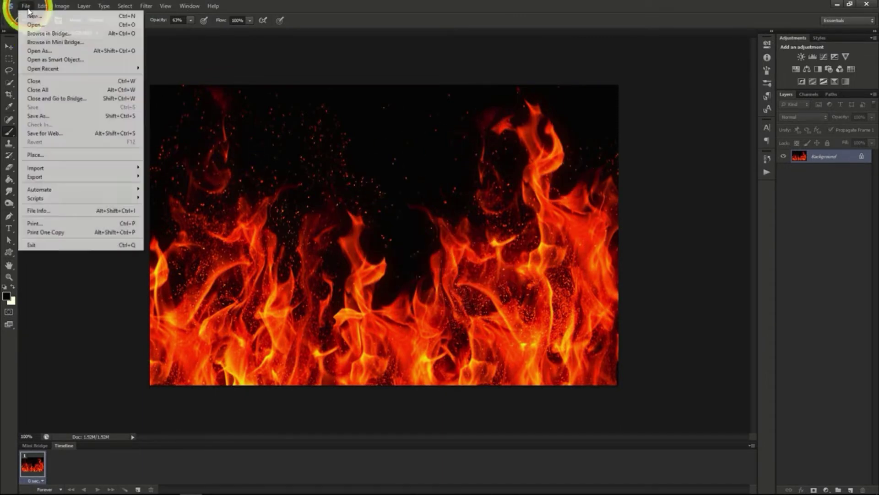
{"action": "left_click", "coordinate": [32, 16]}
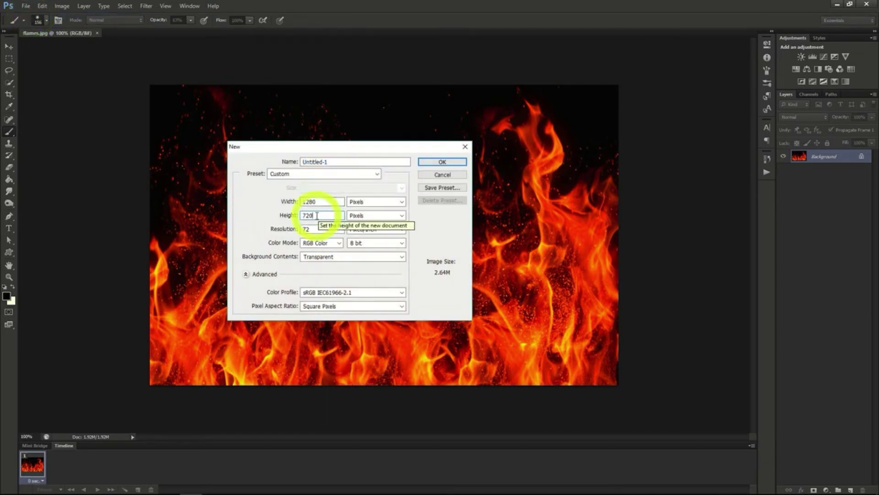
{"action": "left_click", "coordinate": [435, 161]}
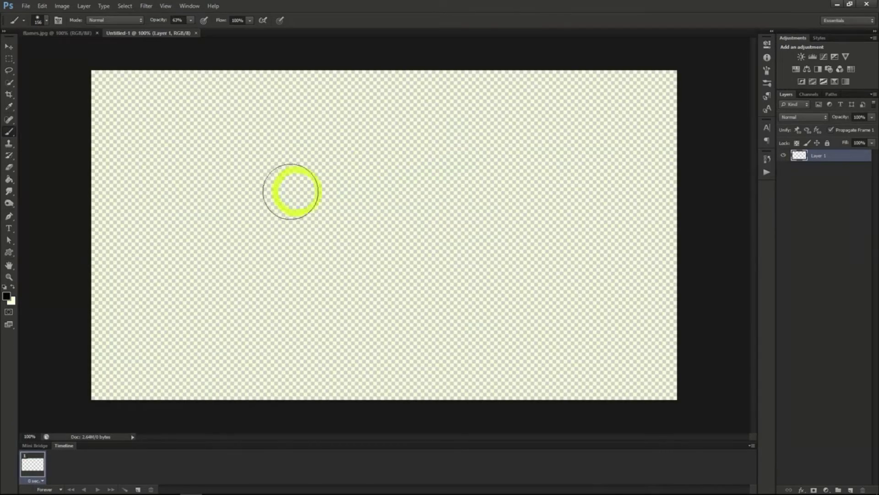
{"action": "left_click", "coordinate": [9, 183]}
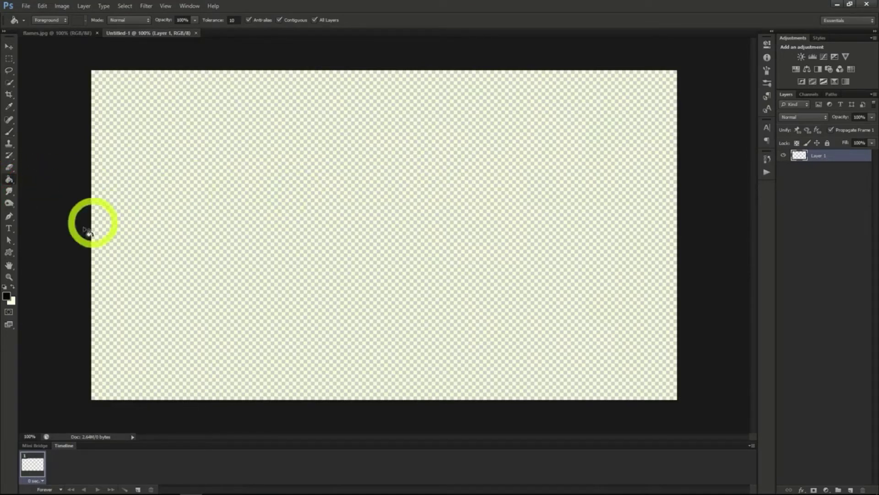
{"action": "left_click", "coordinate": [299, 223]}
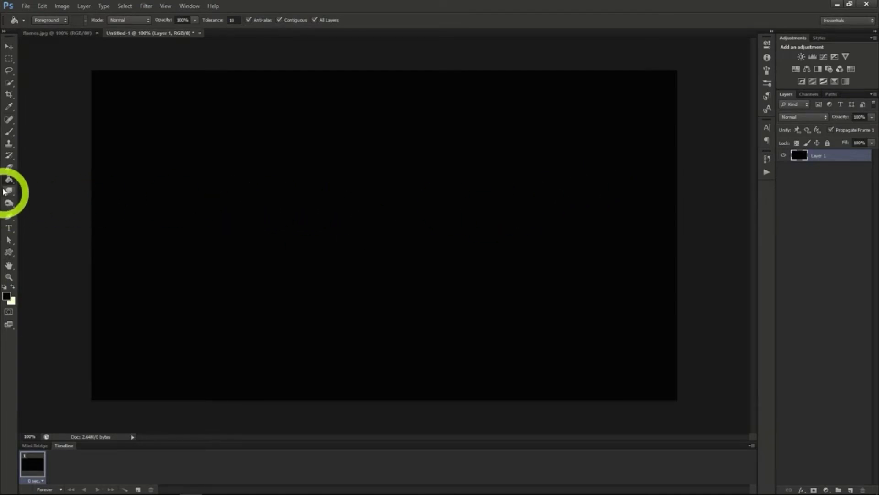
Add the text "FIRE" in white Steelfish Regular on the upper middle of the black canvas
{"action": "left_click", "coordinate": [9, 227]}
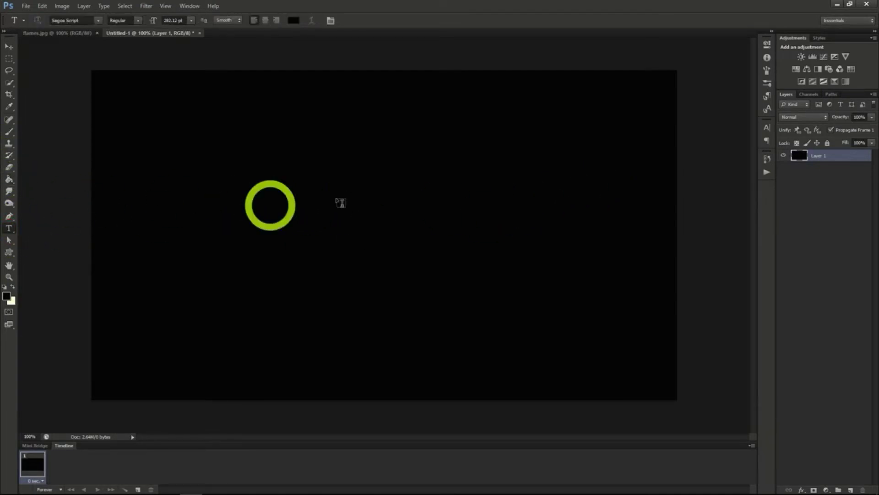
{"action": "left_click", "coordinate": [767, 127]}
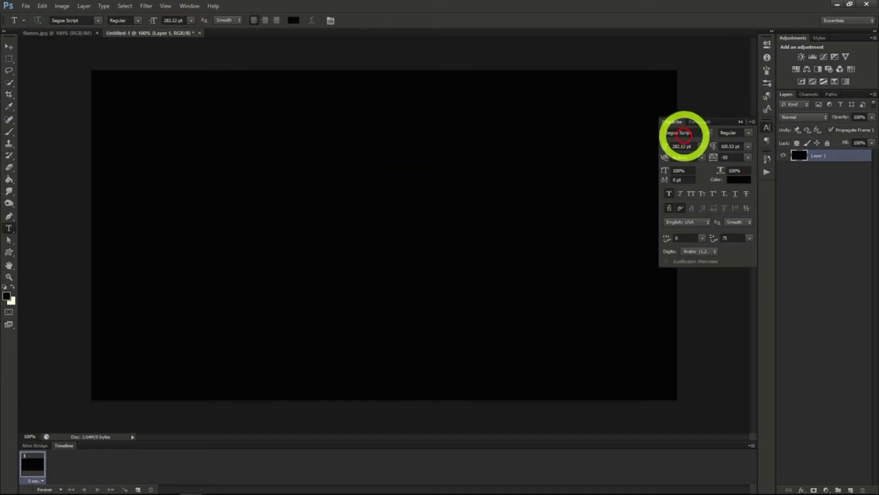
{"action": "left_click", "coordinate": [709, 133]}
{"action": "left_click", "coordinate": [363, 238]}
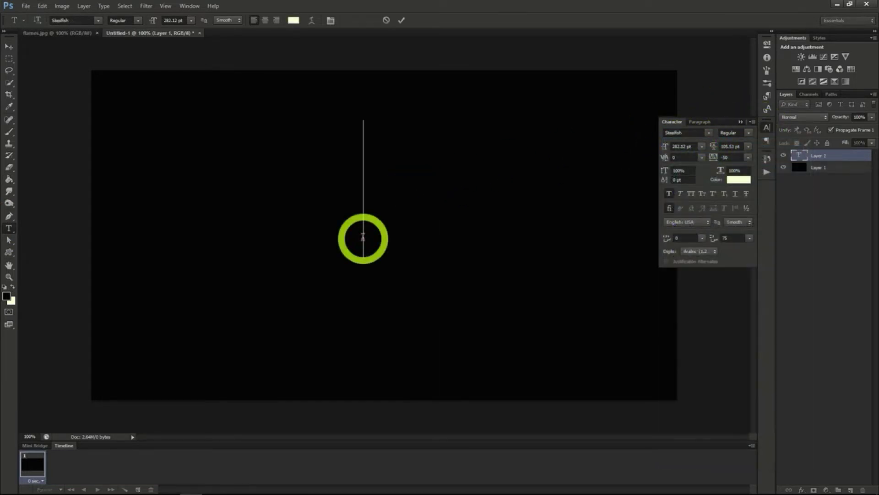
{"action": "type", "text": "FIRE"}
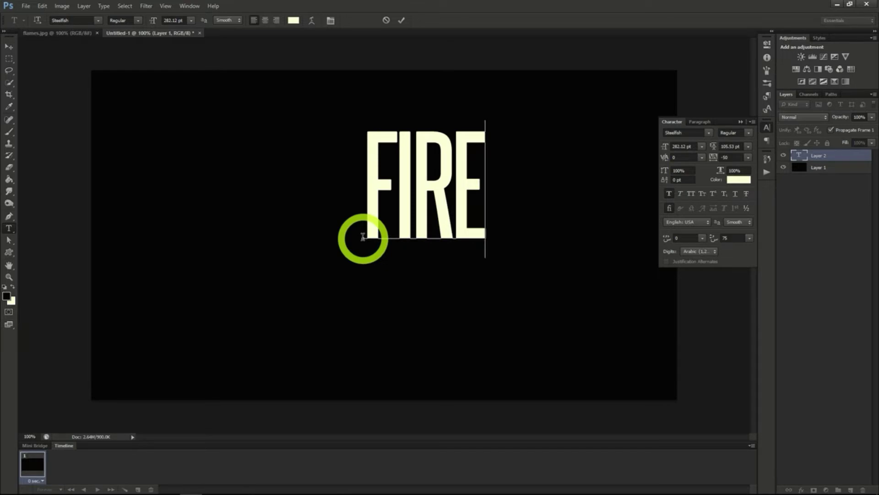
{"action": "left_click", "coordinate": [8, 47]}
Add an Outer Glow effect to the FIRE text layer with the red glow colour F70300
{"action": "right_click", "coordinate": [831, 155]}
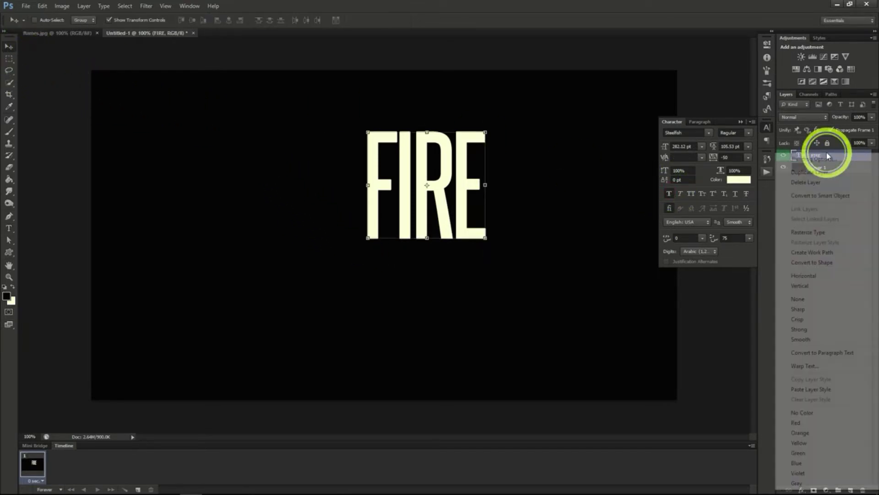
{"action": "left_click", "coordinate": [831, 160]}
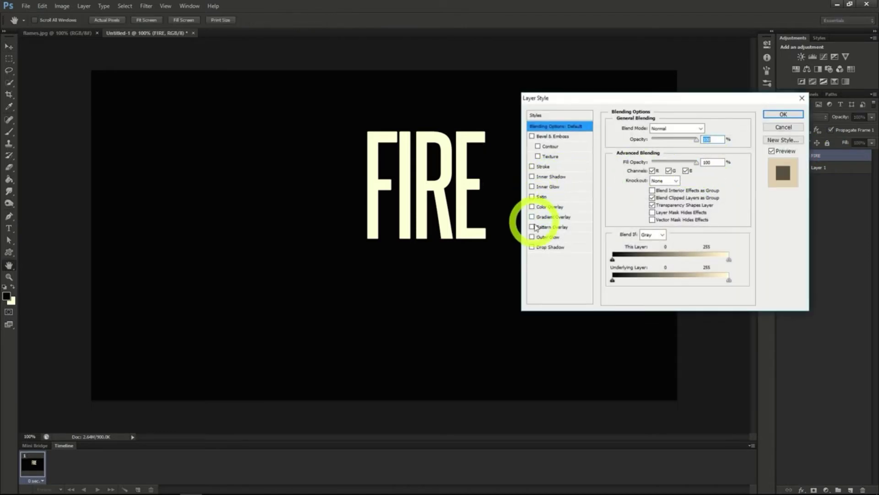
{"action": "left_click", "coordinate": [554, 238]}
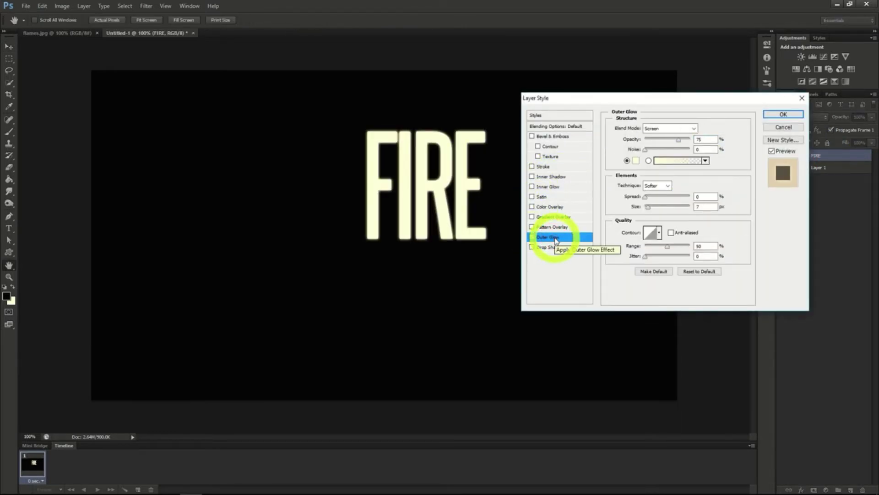
{"action": "left_click", "coordinate": [637, 161]}
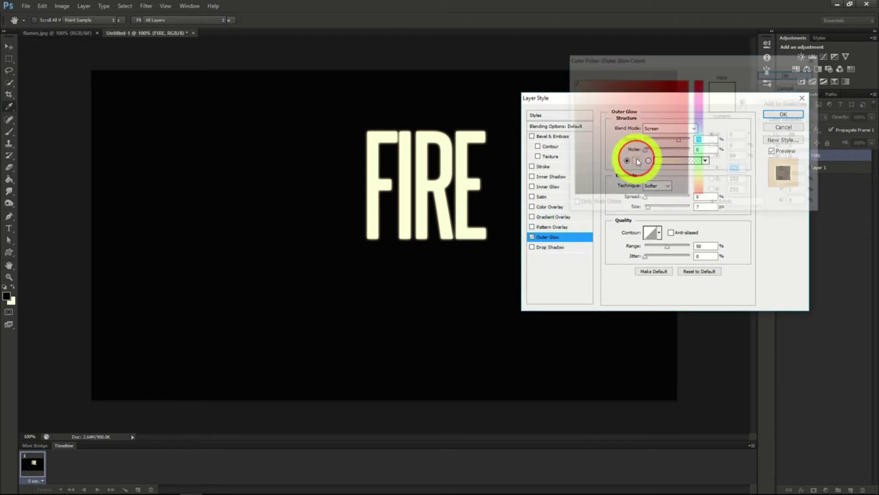
{"action": "left_click_drag", "start_coordinate": [743, 205], "coordinate": [666, 201]}
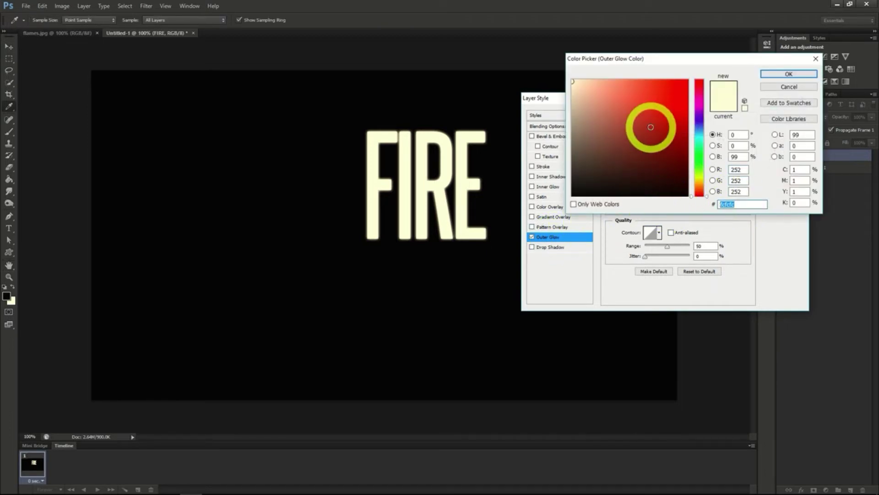
{"action": "type", "text": "F70"}
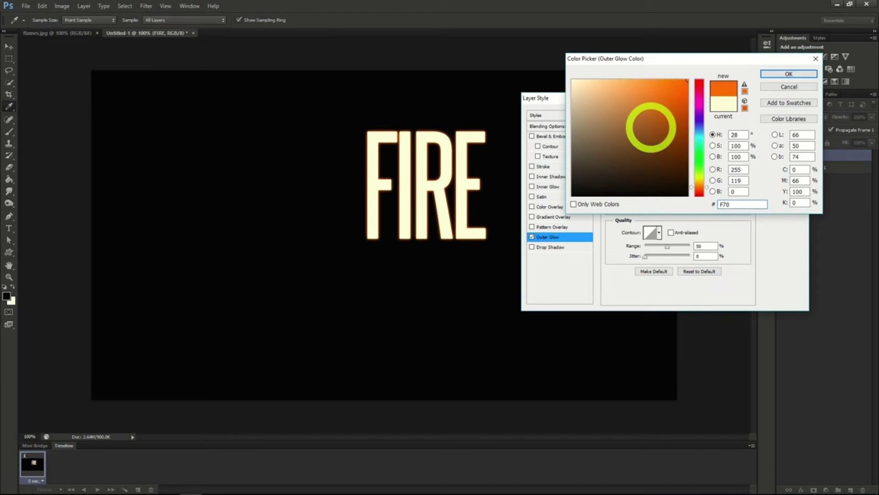
{"action": "type", "text": "300"}
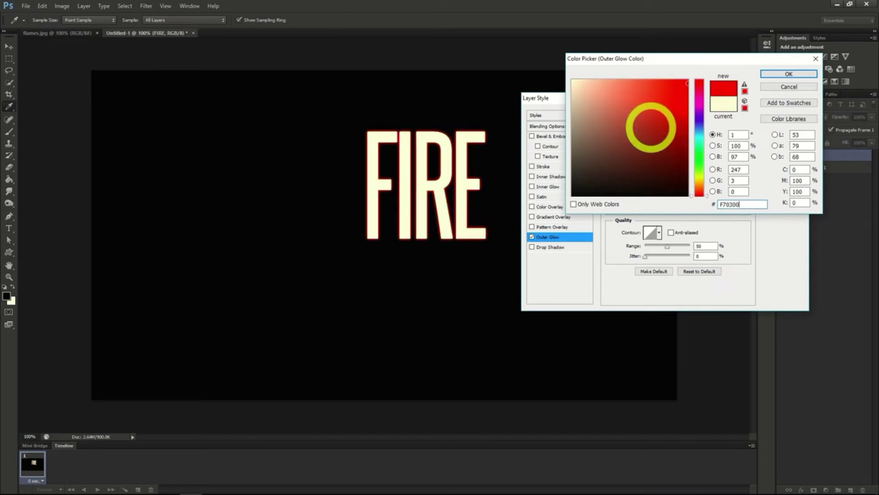
{"action": "left_click", "coordinate": [787, 75]}
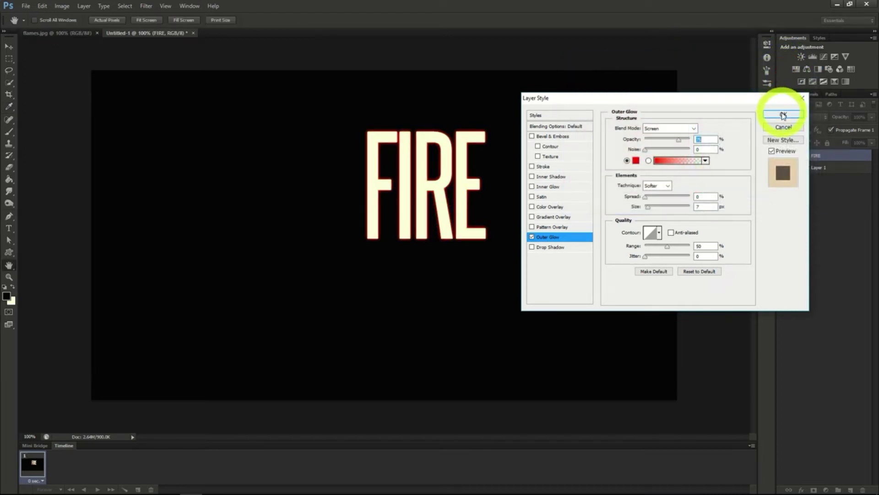
Add a Satin effect to the FIRE text with colour 872D0F, 100% opacity and a slightly larger distance, and apply the layer style
{"action": "left_click", "coordinate": [541, 197]}
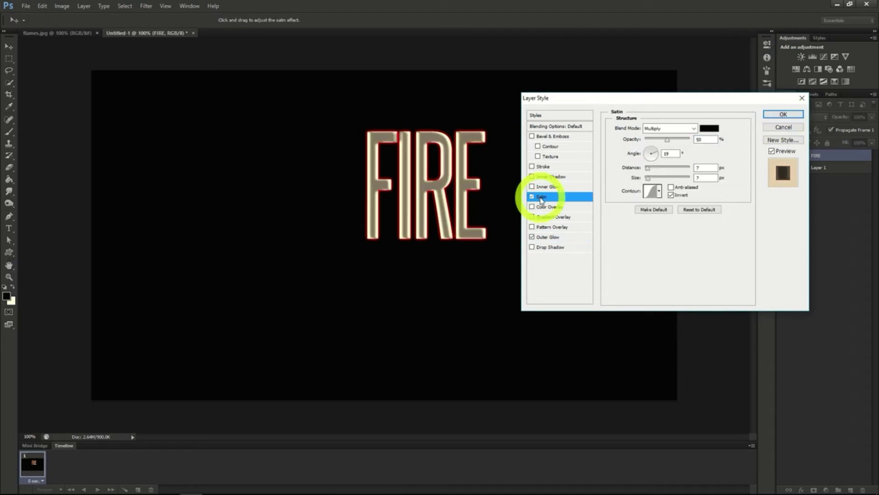
{"action": "left_click", "coordinate": [709, 129]}
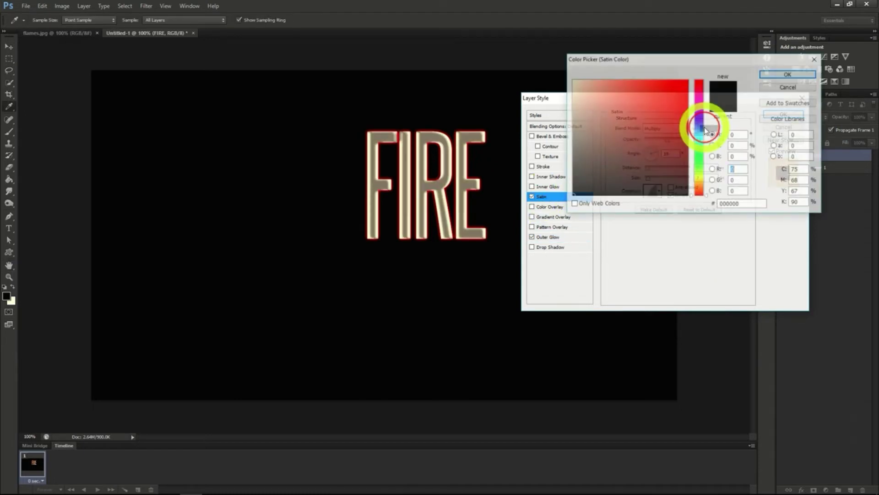
{"action": "left_click", "coordinate": [742, 204]}
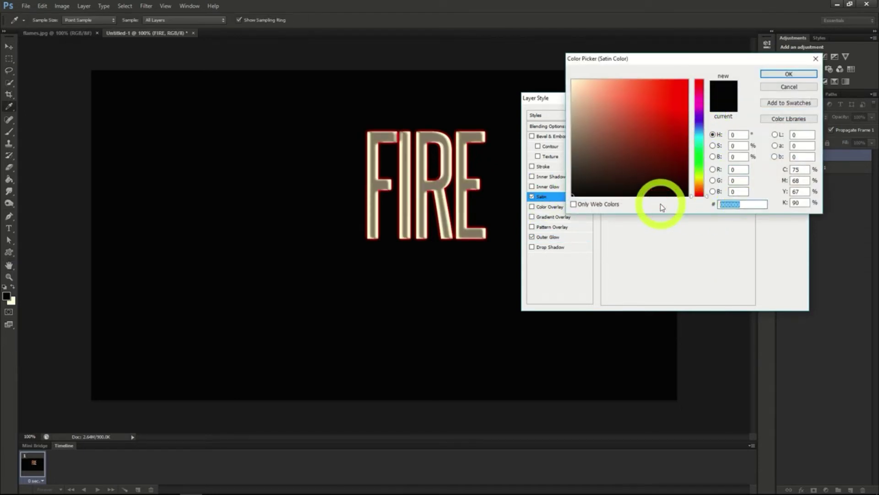
{"action": "type", "text": "872"}
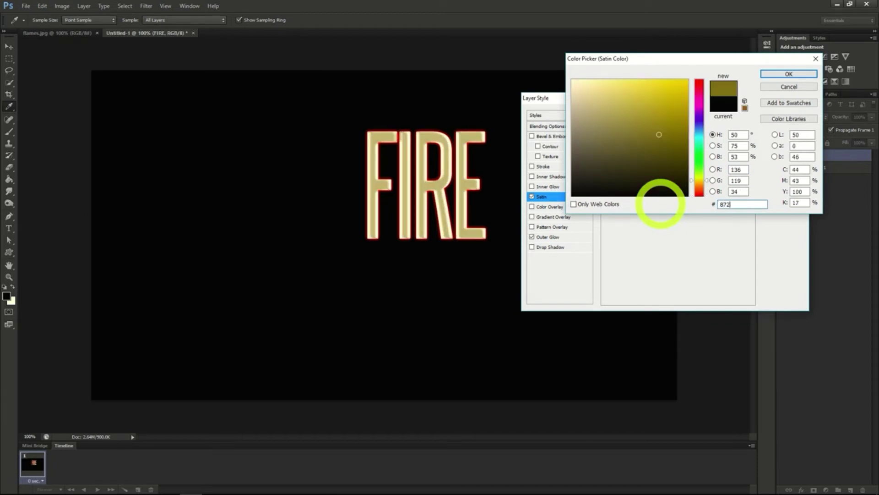
{"action": "type", "text": "D0F"}
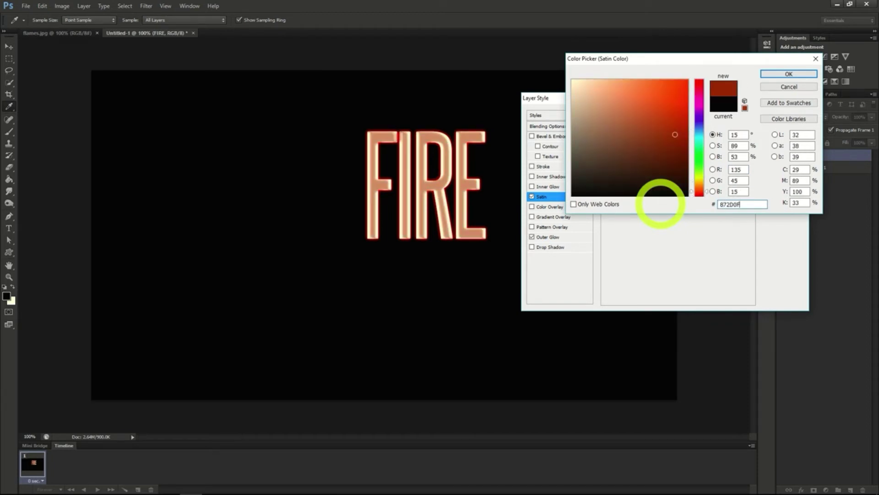
{"action": "left_click", "coordinate": [796, 75]}
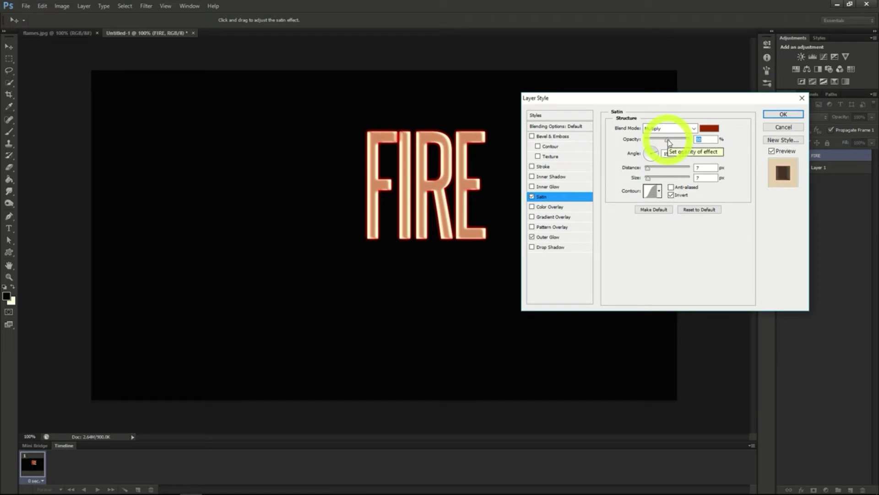
{"action": "left_click_drag", "start_coordinate": [669, 142], "coordinate": [706, 139]}
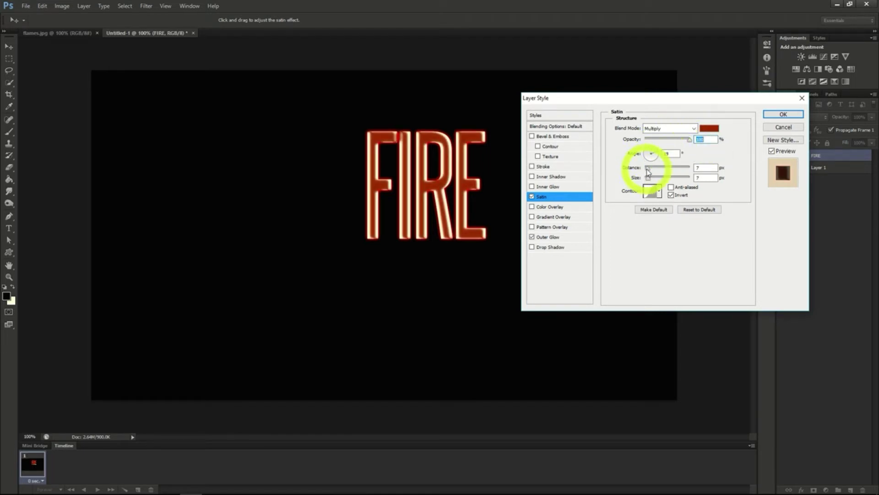
{"action": "left_click_drag", "start_coordinate": [648, 171], "coordinate": [649, 172]}
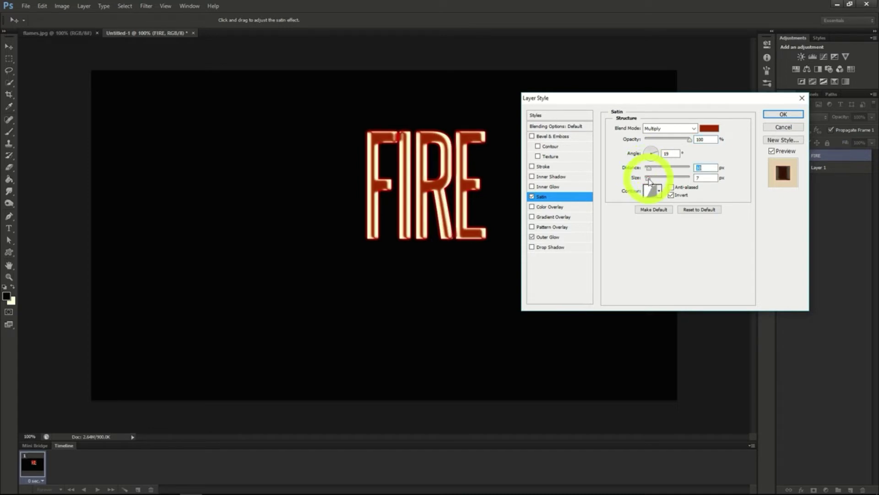
{"action": "left_click", "coordinate": [783, 114]}
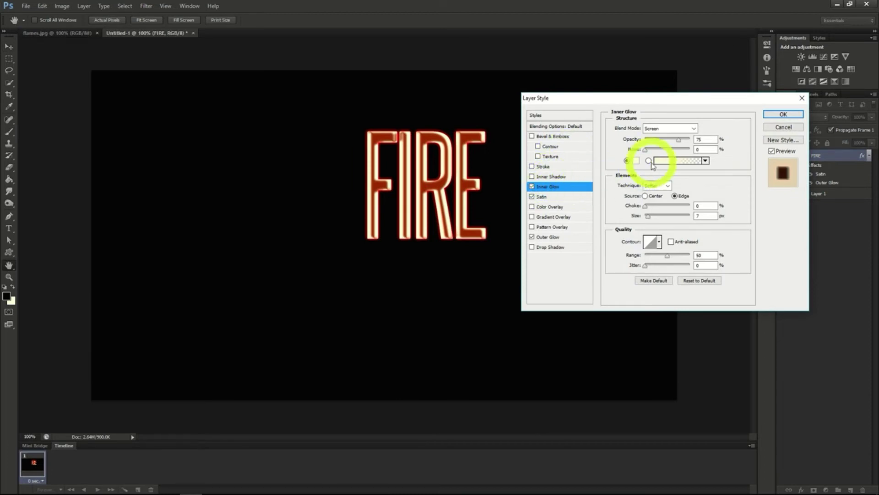
Set the FIRE text's Inner Glow to Color Dodge blend mode with the yellow glow colour E5C23B
{"action": "left_click", "coordinate": [677, 128]}
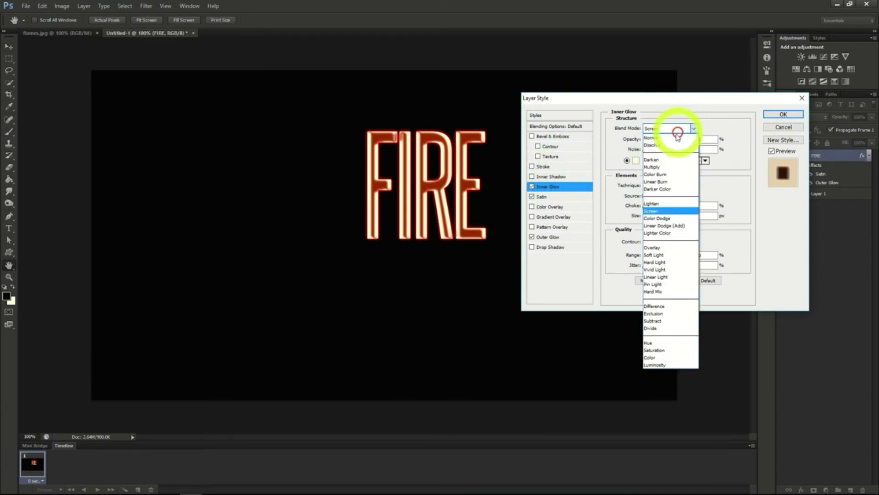
{"action": "left_click", "coordinate": [657, 218]}
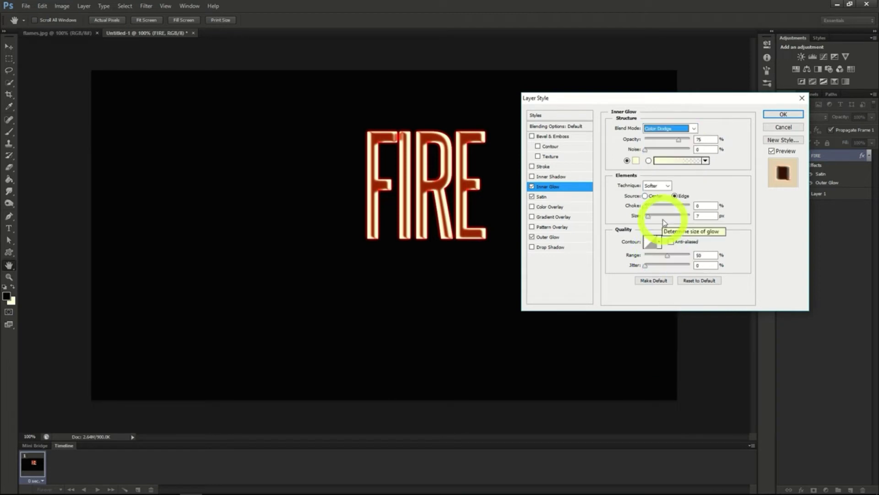
{"action": "left_click", "coordinate": [635, 160]}
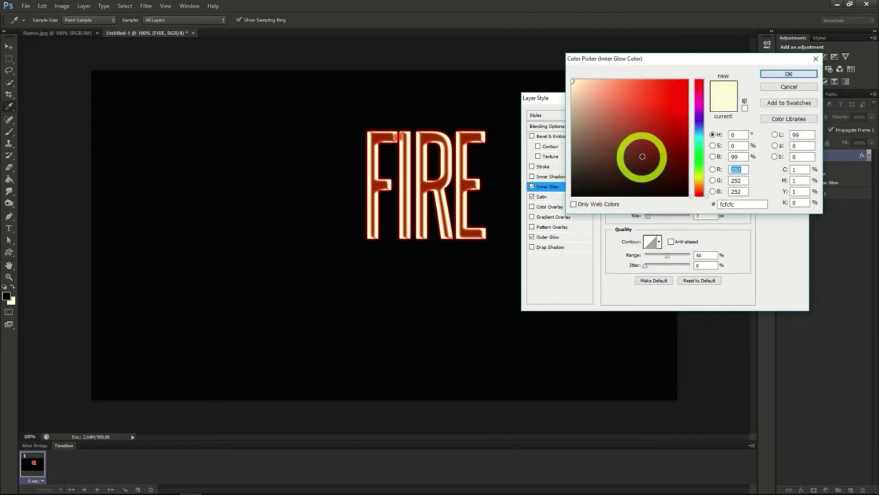
{"action": "double_click", "coordinate": [741, 204]}
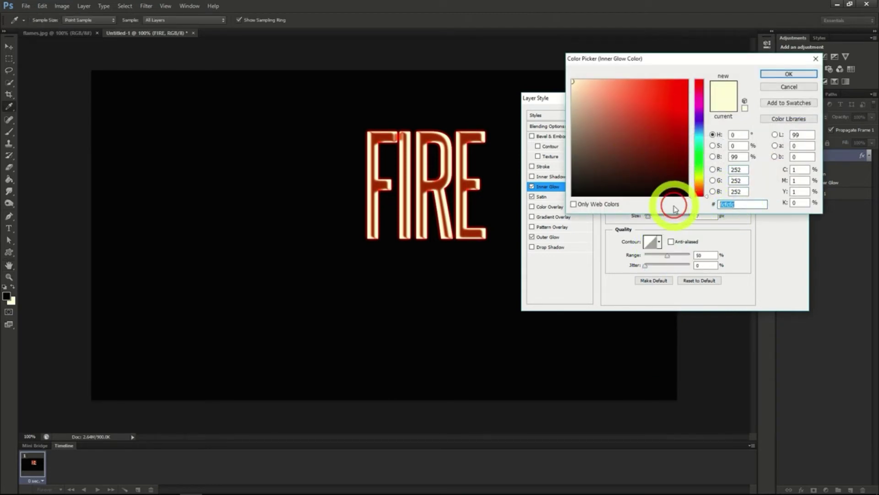
{"action": "type", "text": "E5"}
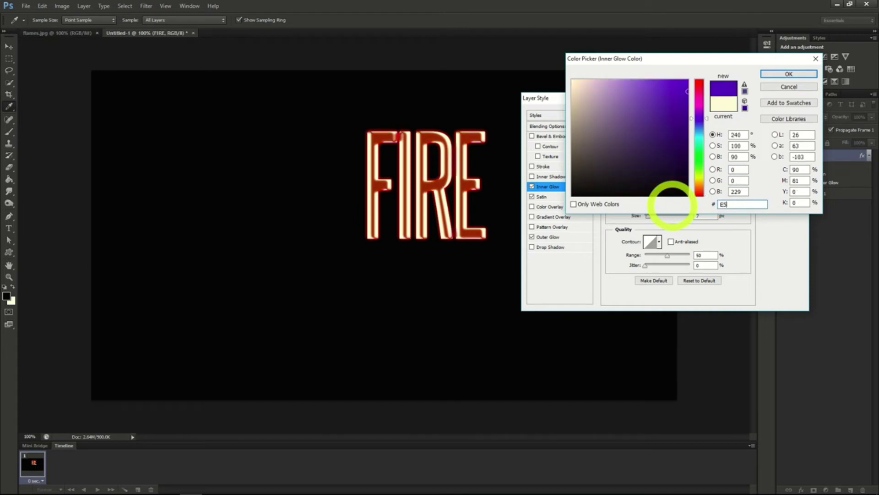
{"action": "type", "text": "C"}
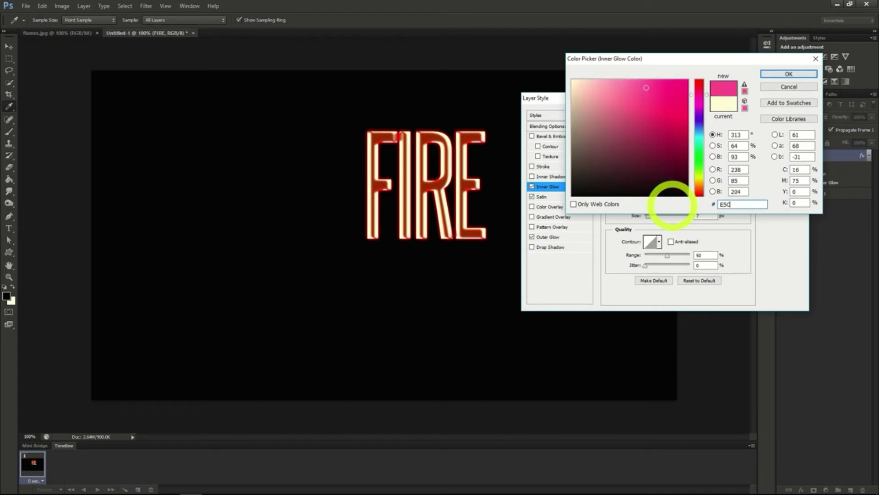
{"action": "type", "text": "238"}
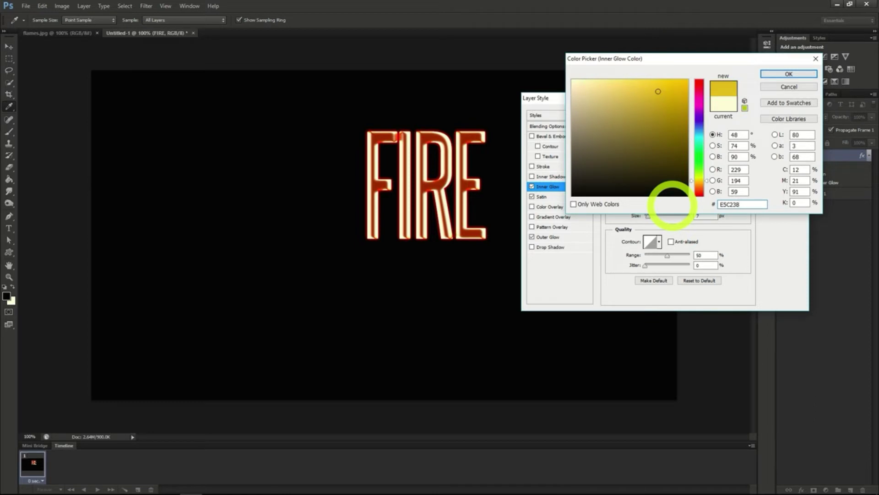
{"action": "left_click", "coordinate": [789, 74]}
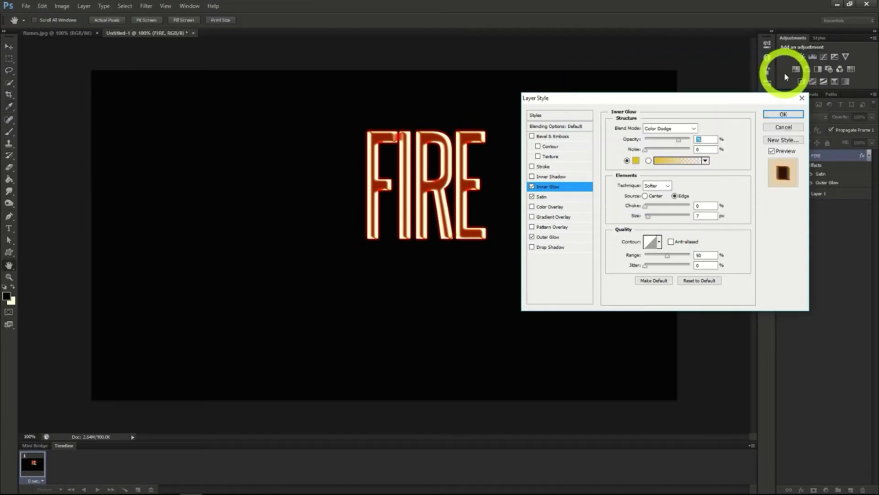
Set the Inner Glow opacity to 100%, enlarge its size slightly, and apply the layer style
{"action": "left_click", "coordinate": [700, 139]}
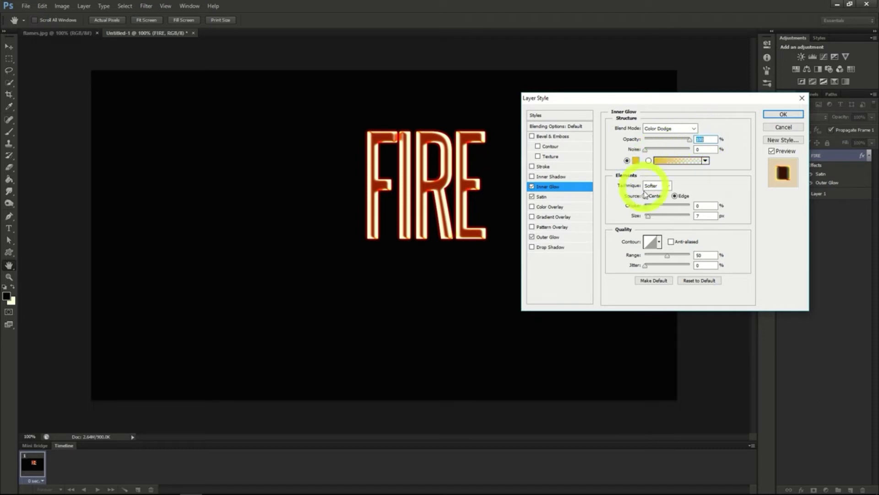
{"action": "left_click_drag", "start_coordinate": [650, 217], "coordinate": [651, 220]}
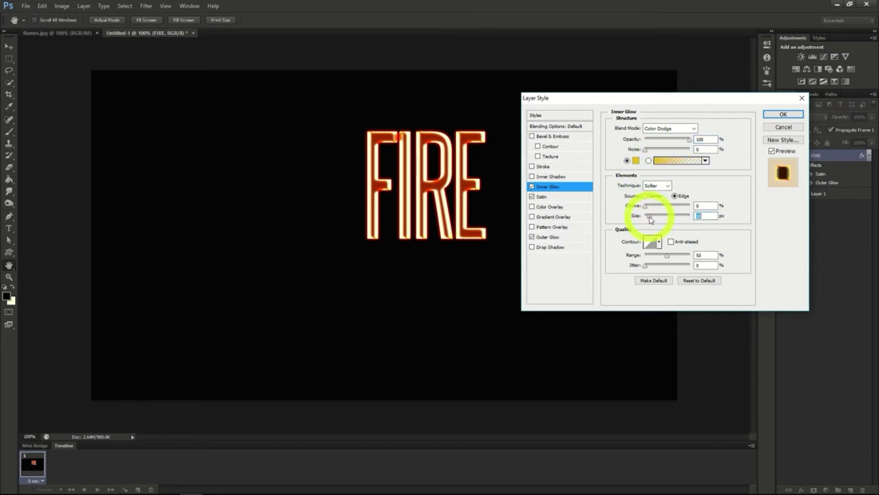
{"action": "left_click", "coordinate": [782, 116]}
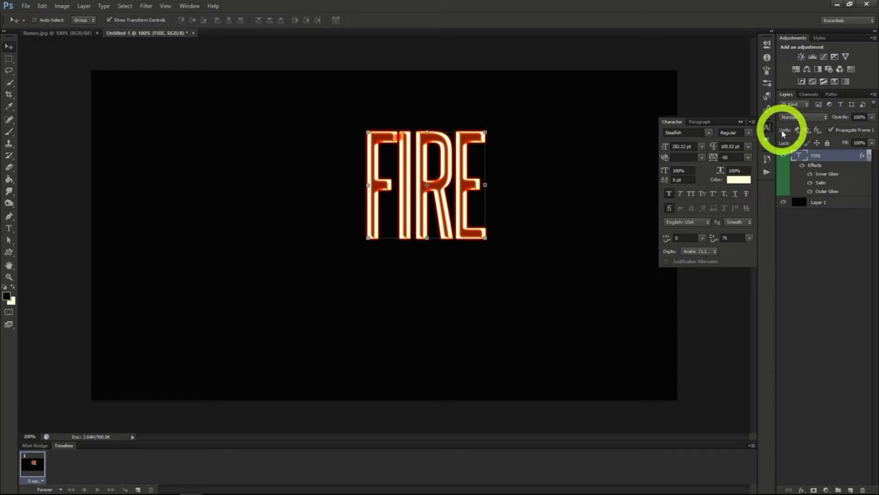
Rasterize the FIRE text layer and move it to the middle of the black canvas
{"action": "right_click", "coordinate": [815, 155]}
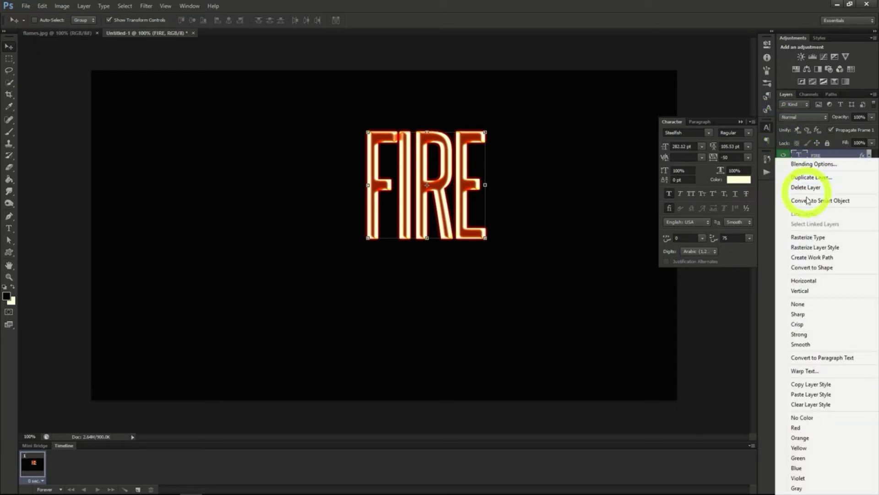
{"action": "left_click", "coordinate": [808, 238]}
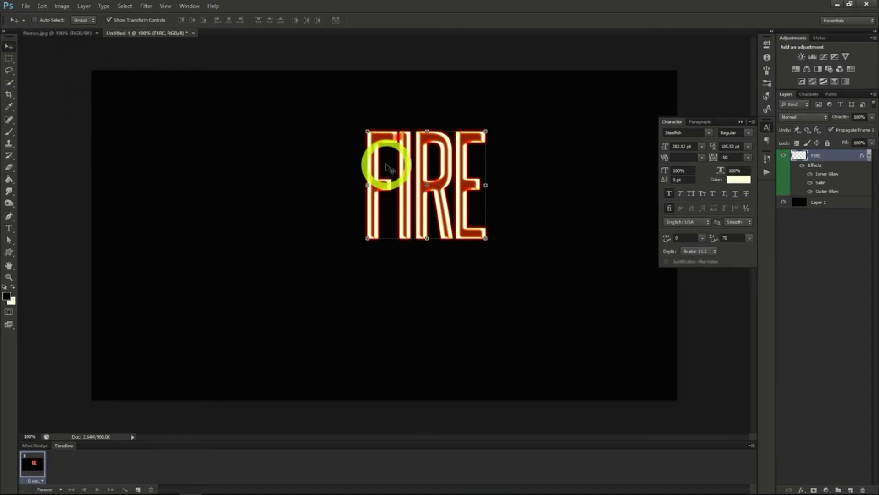
{"action": "left_click_drag", "start_coordinate": [448, 157], "coordinate": [402, 204]}
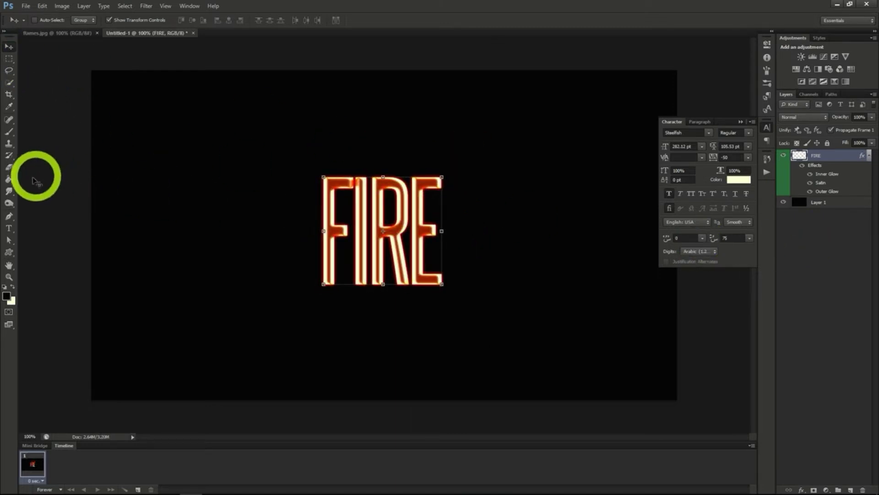
Fade out the tops of the FIRE letters with a soft round 250 px Eraser
{"action": "left_click", "coordinate": [10, 169]}
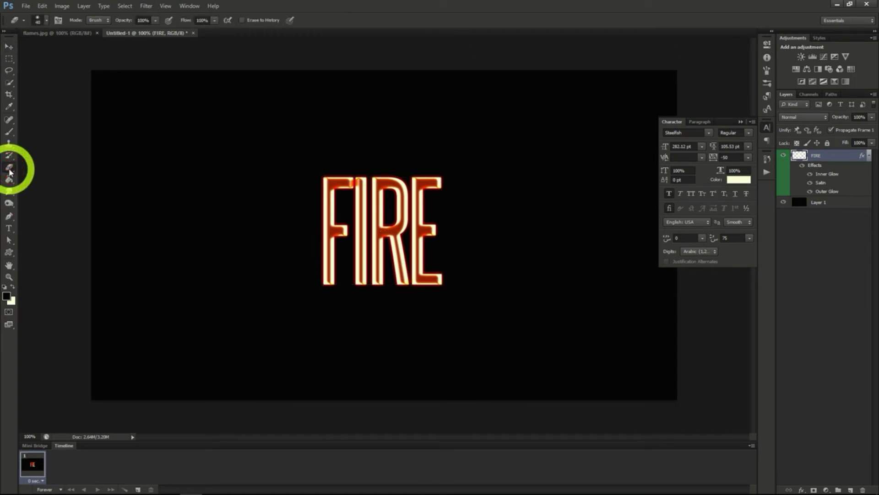
{"action": "left_click", "coordinate": [45, 21]}
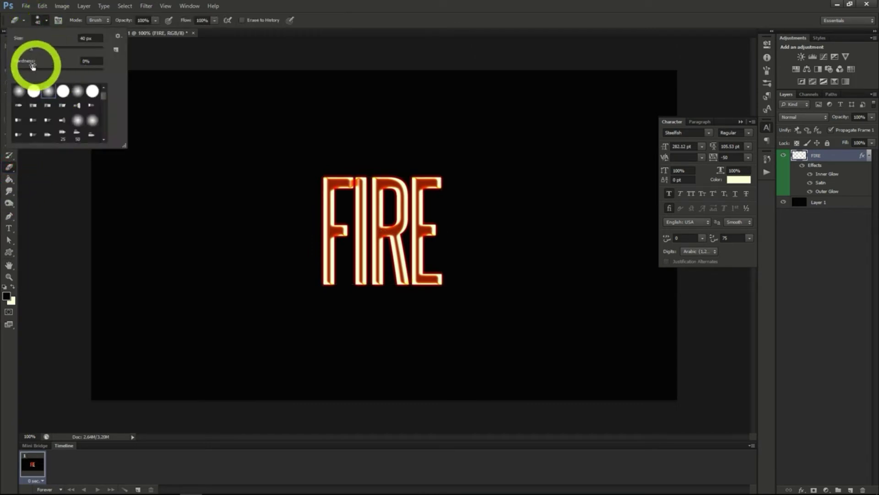
{"action": "left_click_drag", "start_coordinate": [30, 48], "coordinate": [83, 49]}
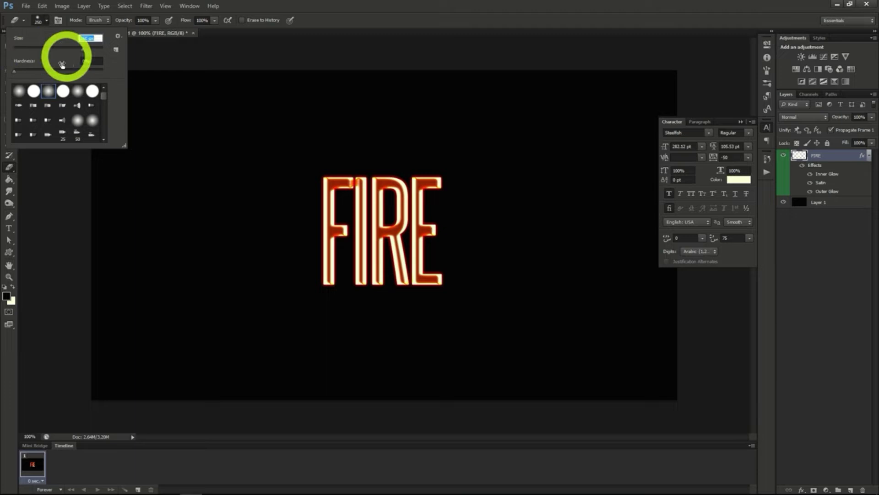
{"action": "left_click", "coordinate": [49, 91]}
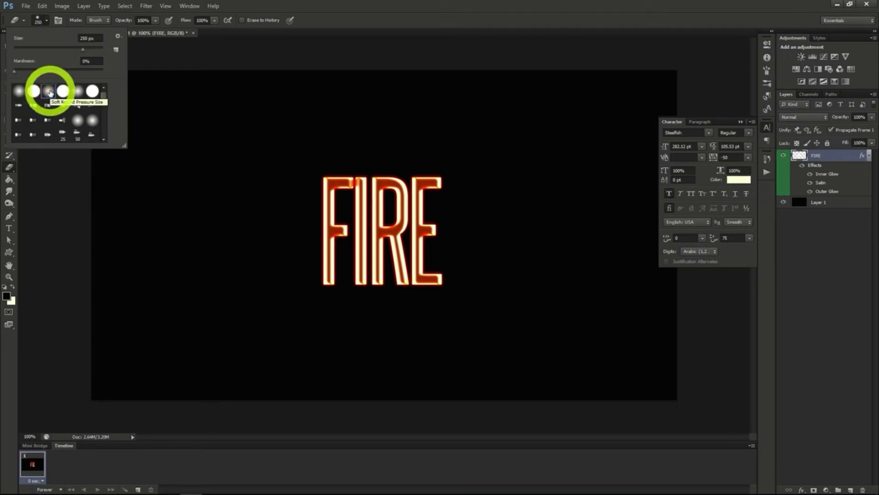
{"action": "left_click", "coordinate": [46, 19]}
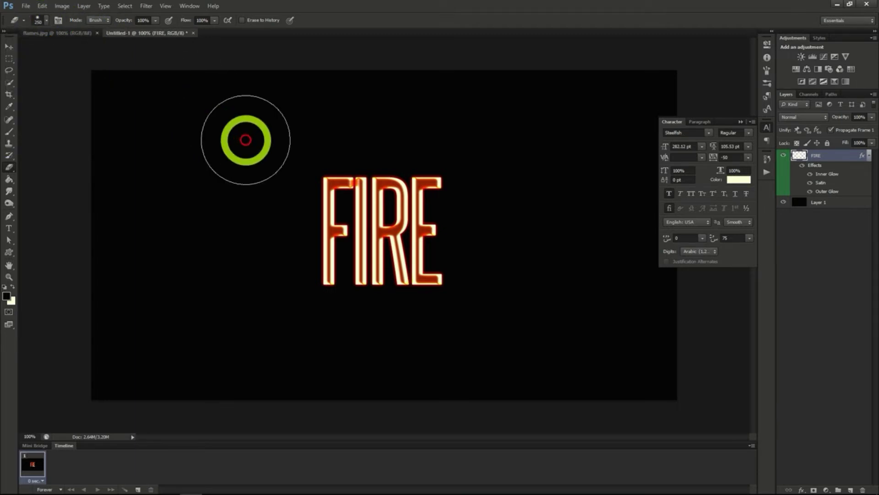
{"action": "mouse_move", "coordinate": [309, 142]}
{"action": "left_mouse_down"}
{"action": "mouse_move", "coordinate": [454, 144]}
{"action": "mouse_move", "coordinate": [314, 144]}
{"action": "mouse_move", "coordinate": [413, 141]}
{"action": "left_mouse_up"}
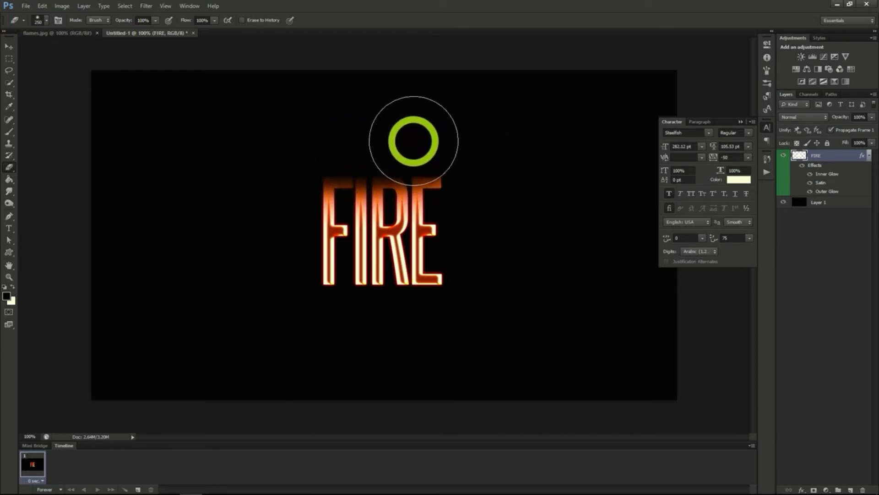
Distort the FIRE layer with the ZigZag filter using amount 4, ridges 4 and the Pond Ripples style
{"action": "left_click", "coordinate": [146, 7]}
{"action": "mouse_move", "coordinate": [179, 129]}
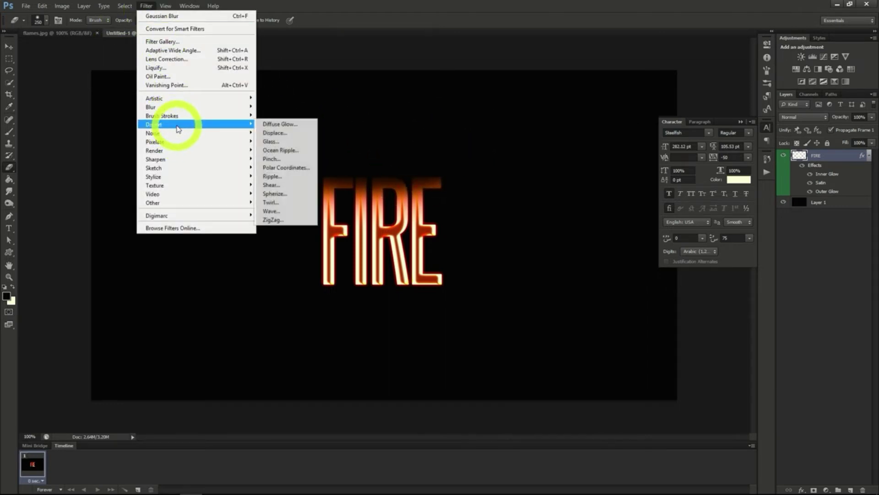
{"action": "left_click", "coordinate": [276, 220]}
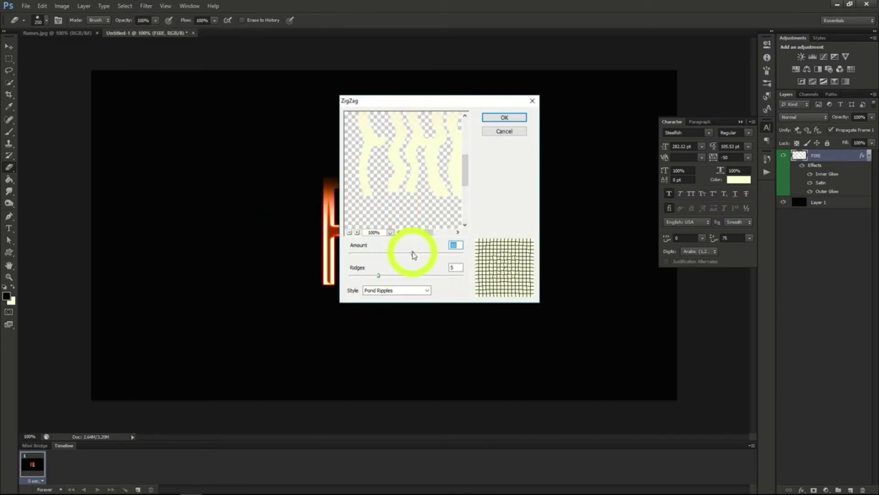
{"action": "mouse_move", "coordinate": [412, 252]}
{"action": "left_mouse_down"}
{"action": "mouse_move", "coordinate": [383, 255]}
{"action": "mouse_move", "coordinate": [409, 253]}
{"action": "left_mouse_up"}
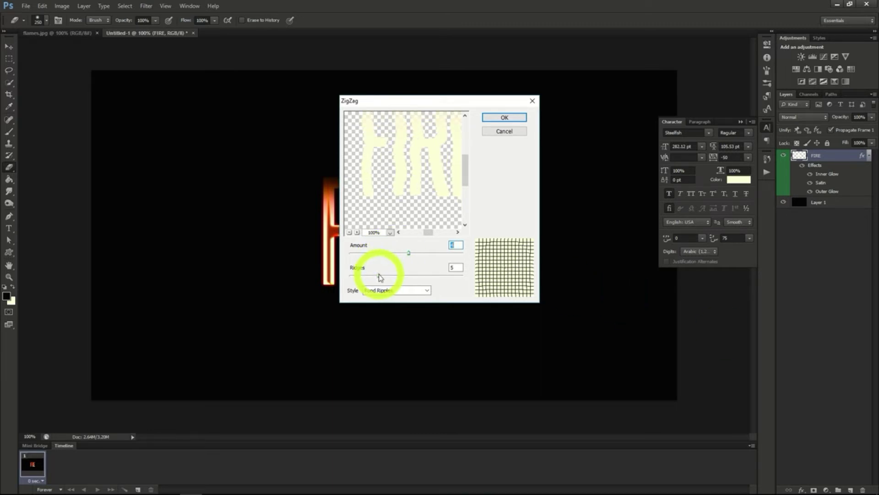
{"action": "left_click", "coordinate": [377, 276]}
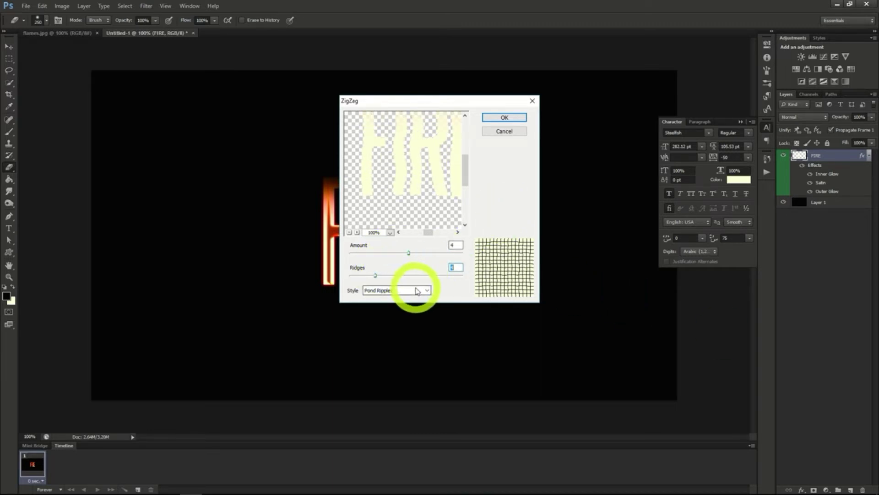
{"action": "left_click", "coordinate": [499, 118]}
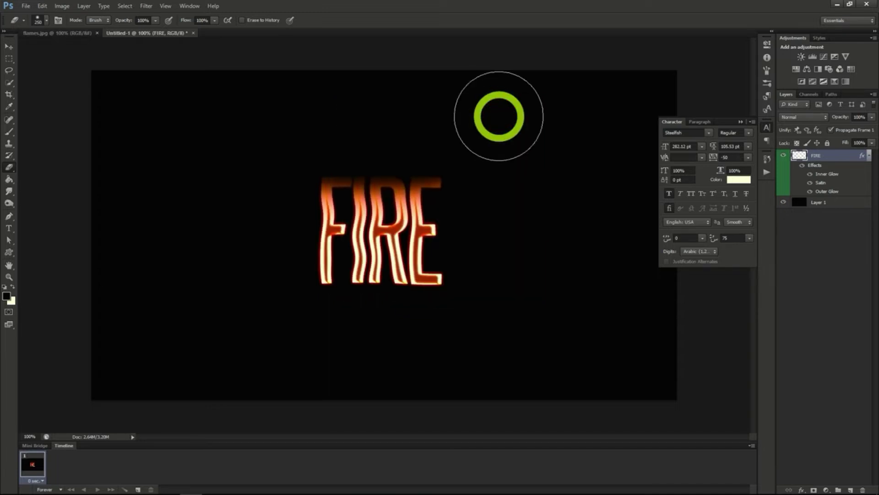
Copy the flames.jpg layer into the FIRE document and duplicate its Green channel selection onto a new layer
{"action": "left_click", "coordinate": [73, 34]}
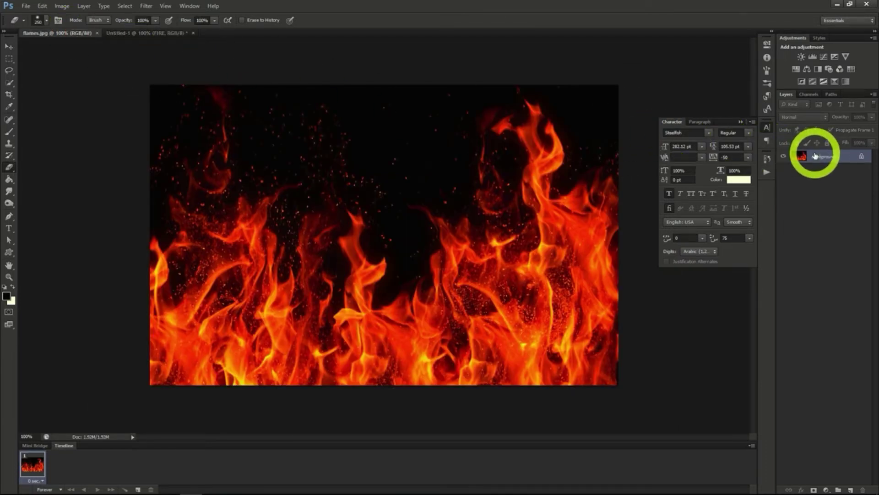
{"action": "left_click_drag", "start_coordinate": [815, 156], "coordinate": [163, 36]}
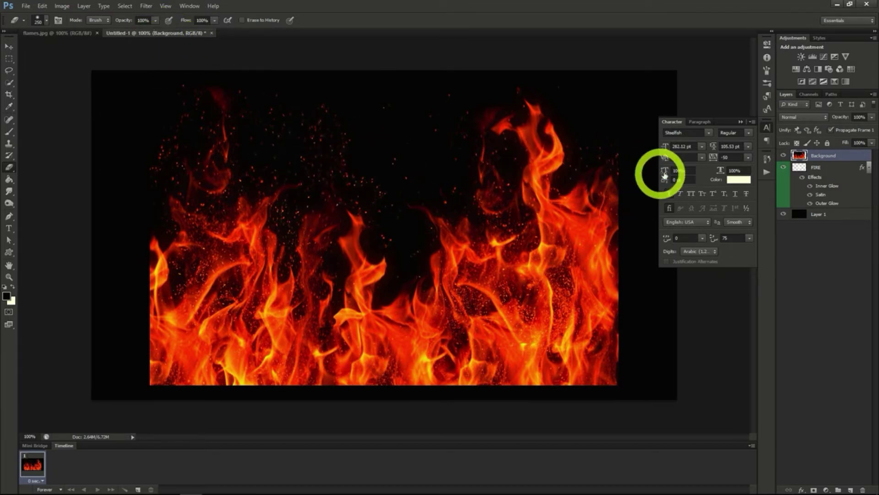
{"action": "left_click", "coordinate": [809, 95]}
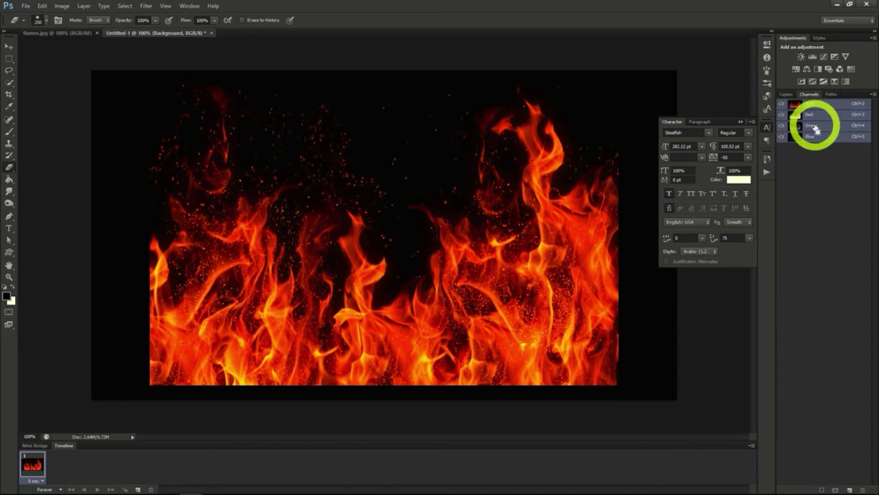
{"action": "left_click", "coordinate": [814, 127], "text": "ctrl"}
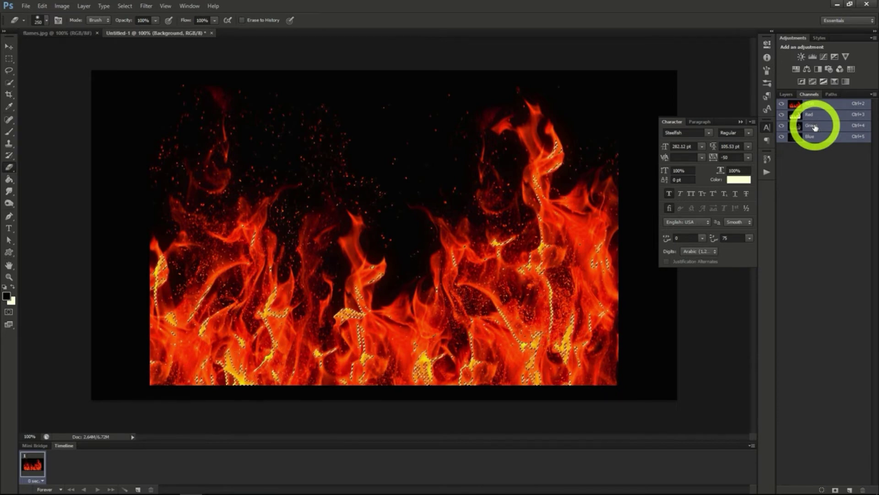
{"action": "left_click", "coordinate": [786, 94]}
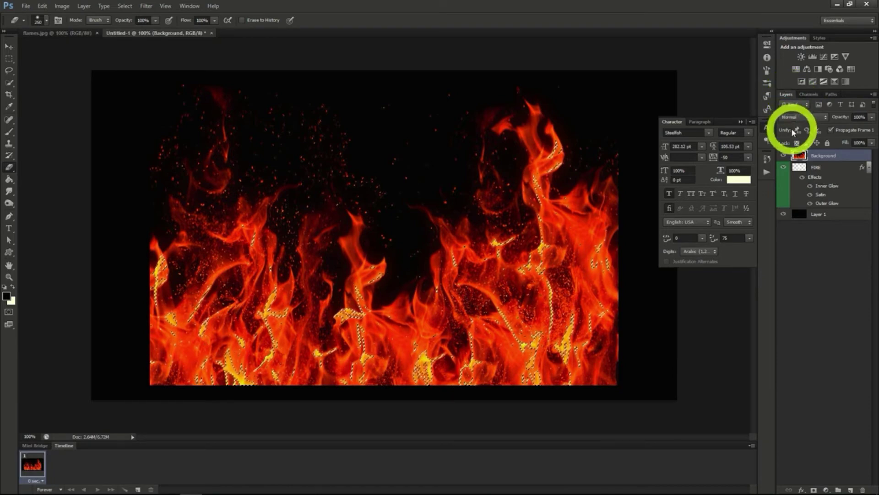
{"action": "key", "text": "ctrl+j"}
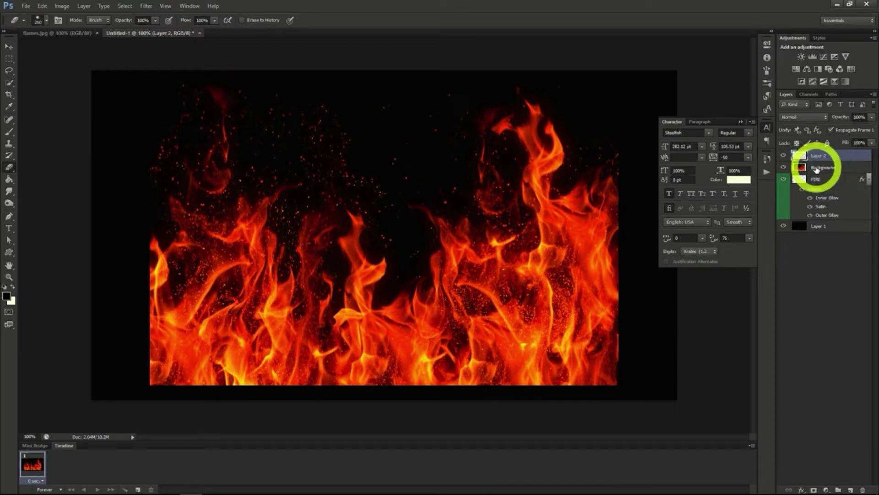
Delete the full flames Background layer and rename the extracted flames layer to "Fire Main"
{"action": "left_click", "coordinate": [818, 169]}
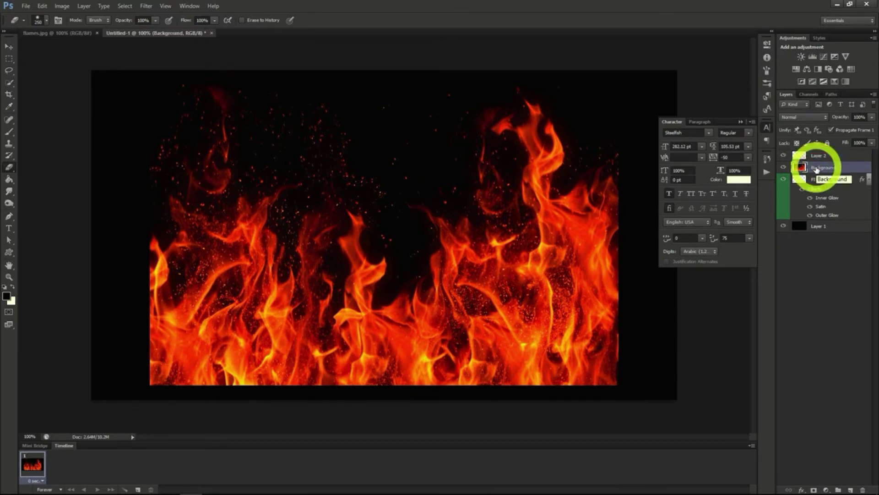
{"action": "key", "text": "Delete"}
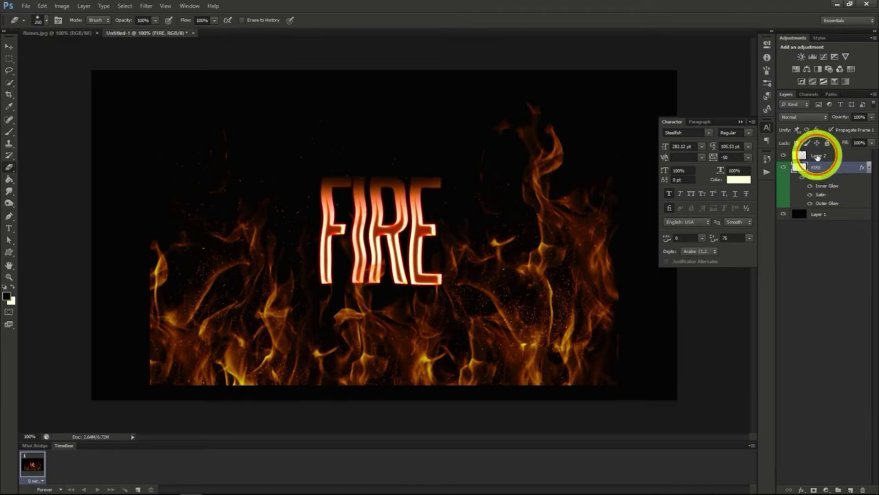
{"action": "double_click", "coordinate": [820, 156]}
{"action": "type", "text": "Fire Main"}
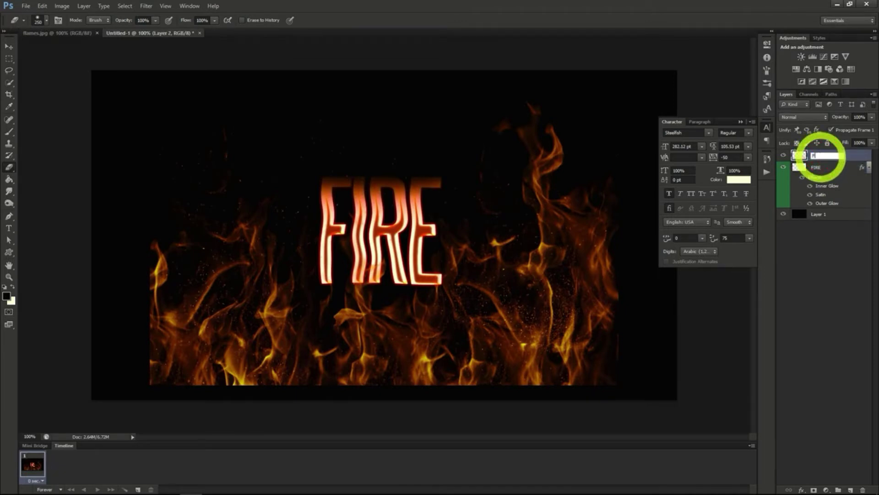
{"action": "key", "text": "Return"}
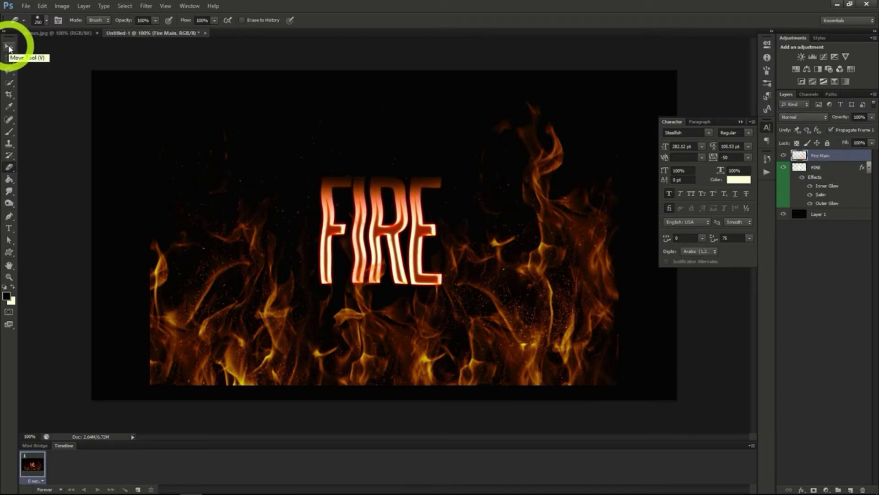
Shrink the Fire Main flames layer proportionally and position it over the FIRE letters
{"action": "left_click", "coordinate": [9, 47]}
{"action": "left_click_drag", "start_coordinate": [522, 319], "coordinate": [496, 298]}
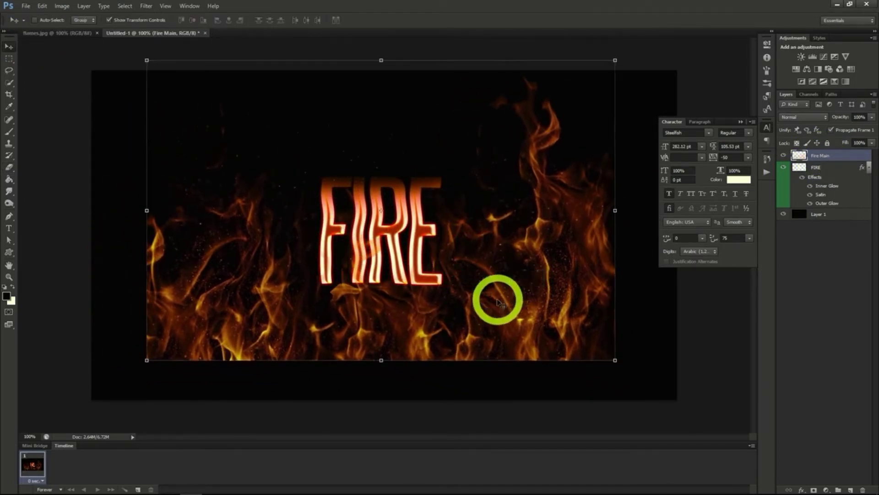
{"action": "left_click", "coordinate": [615, 60]}
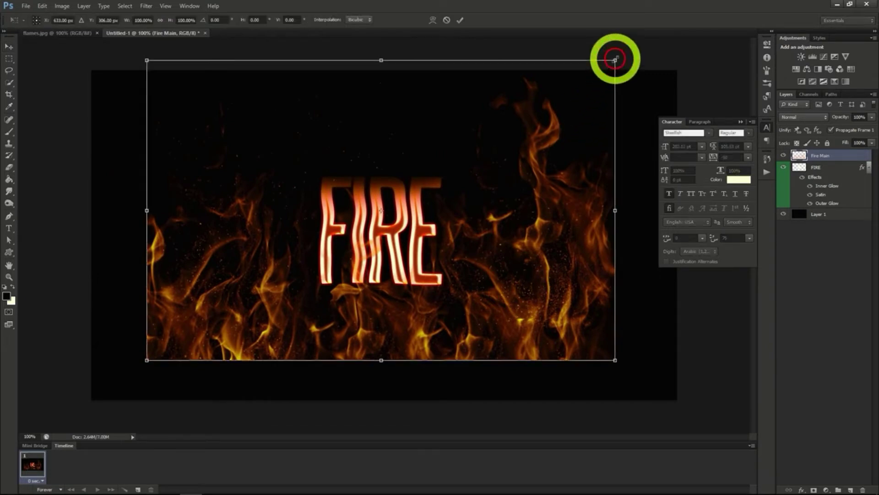
{"action": "left_click", "coordinate": [161, 21]}
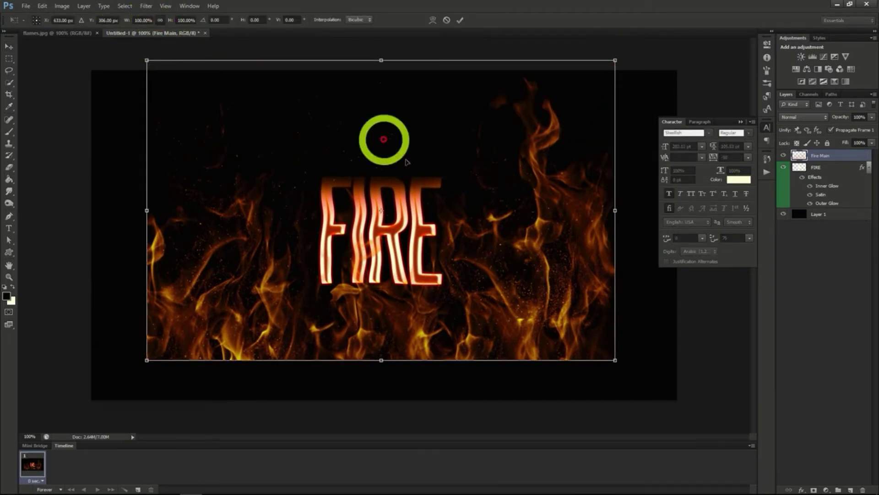
{"action": "left_click_drag", "start_coordinate": [615, 60], "coordinate": [401, 191]}
{"action": "mouse_move", "coordinate": [329, 314]}
{"action": "left_mouse_down"}
{"action": "mouse_move", "coordinate": [399, 248]}
{"action": "mouse_move", "coordinate": [392, 244]}
{"action": "left_mouse_up"}
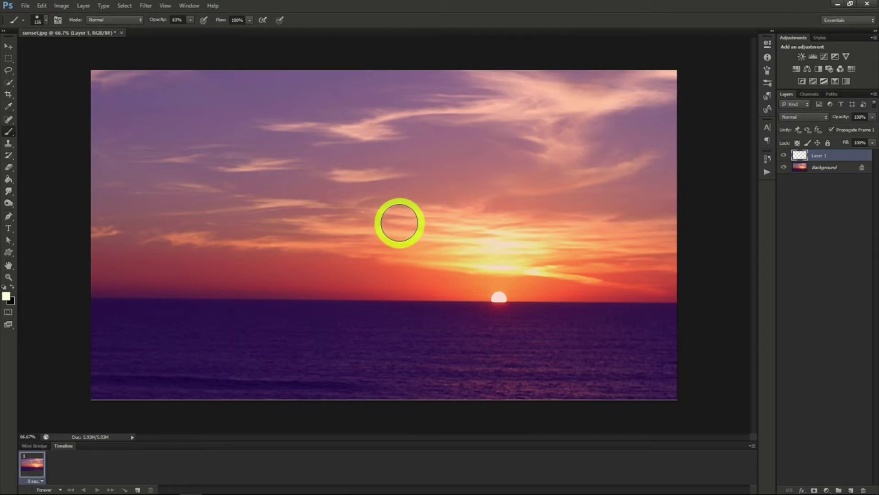
Paint a single soft glow dab on Layer 1 of sunset.jpg beside the sun at the horizon with a 300 px Brush
{"action": "left_click", "coordinate": [826, 158]}
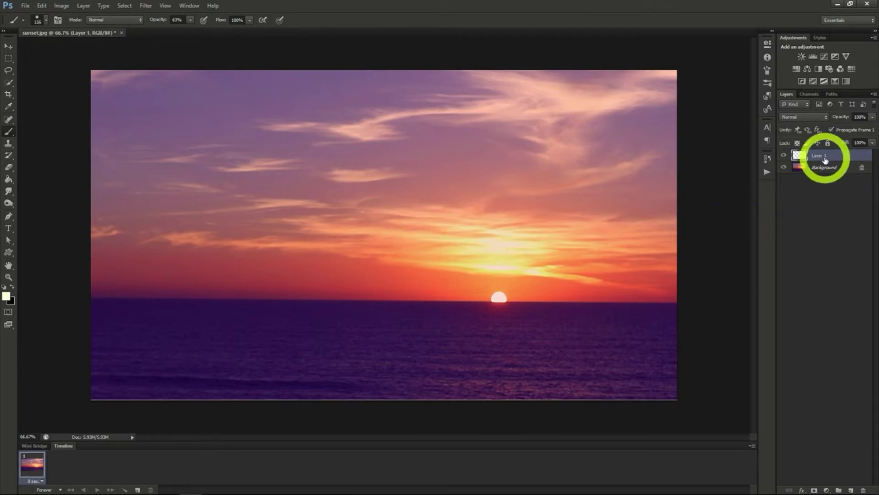
{"action": "left_click", "coordinate": [8, 132]}
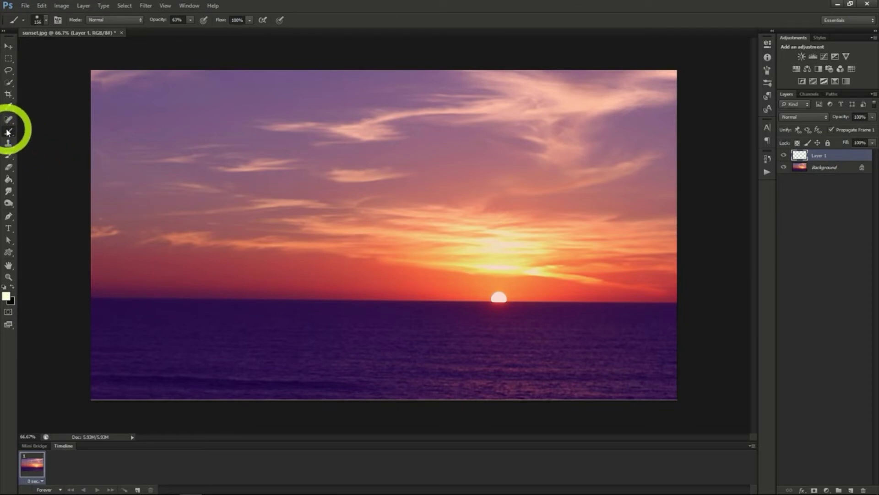
{"action": "left_click", "coordinate": [45, 19]}
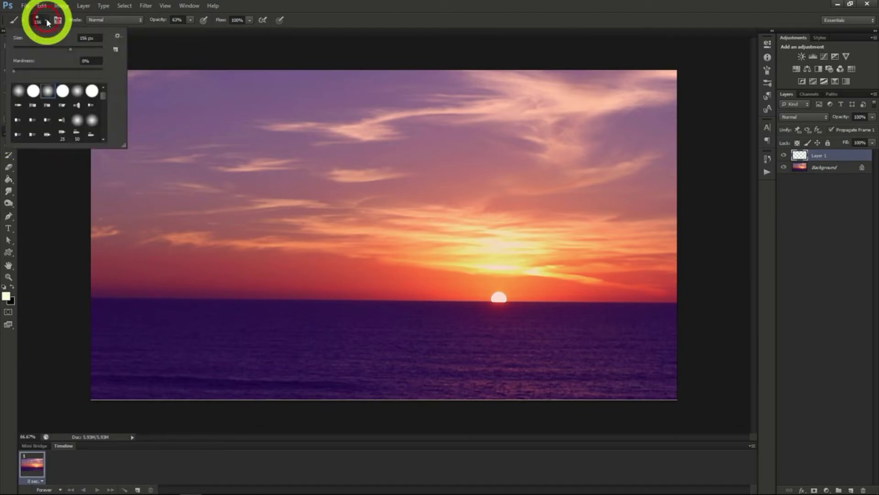
{"action": "left_click_drag", "start_coordinate": [70, 47], "coordinate": [85, 49]}
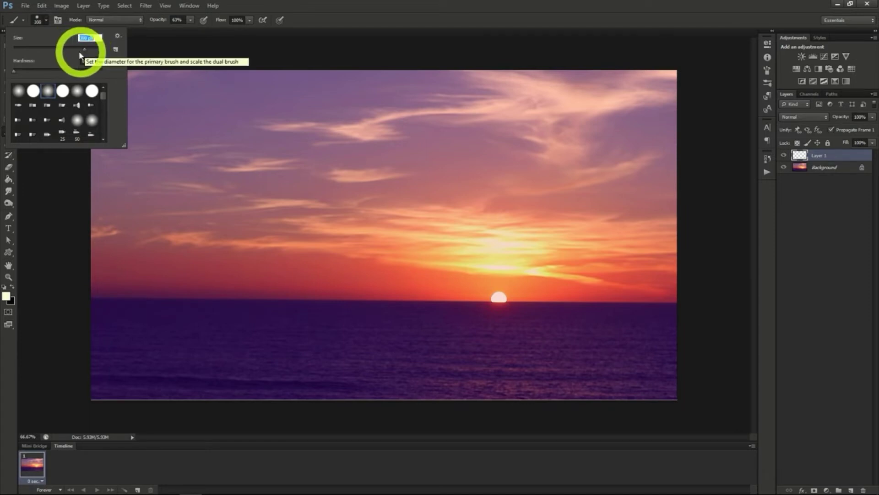
{"action": "left_click", "coordinate": [45, 19]}
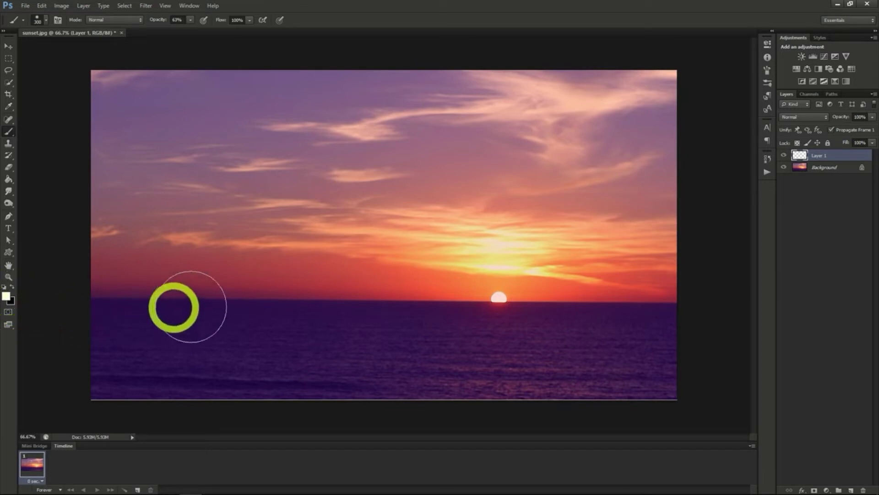
{"action": "left_click", "coordinate": [407, 279]}
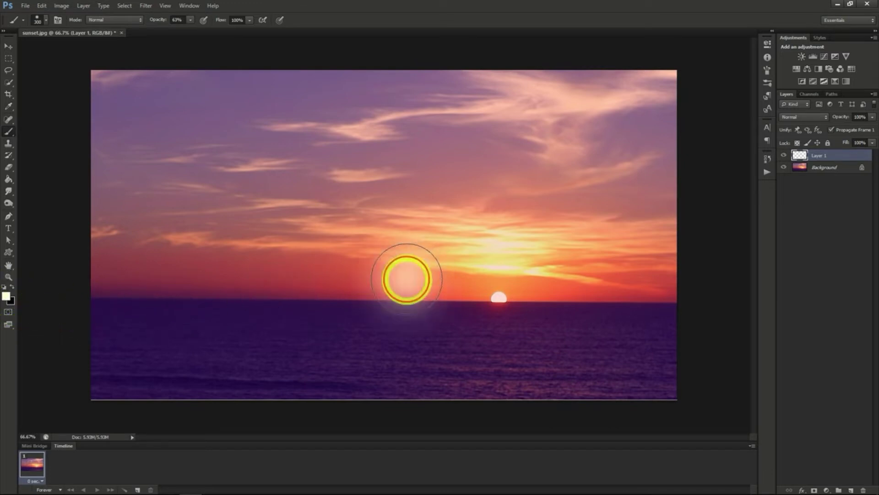
Apply the Add Noise filter to the glow on Layer 1 with amount 3.5%, Uniform distribution and Monochromatic enabled
{"action": "scroll", "coordinate": [458, 314], "scroll_direction": "up", "scroll_amount": 5}
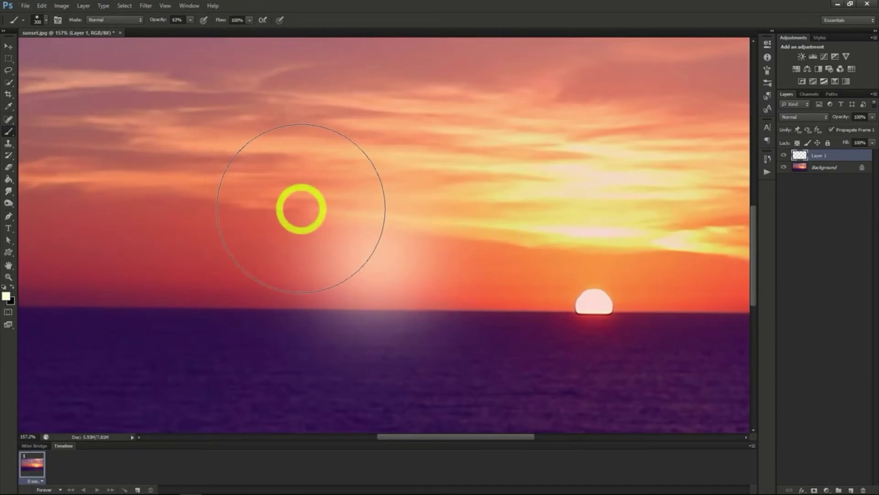
{"action": "left_click", "coordinate": [146, 6]}
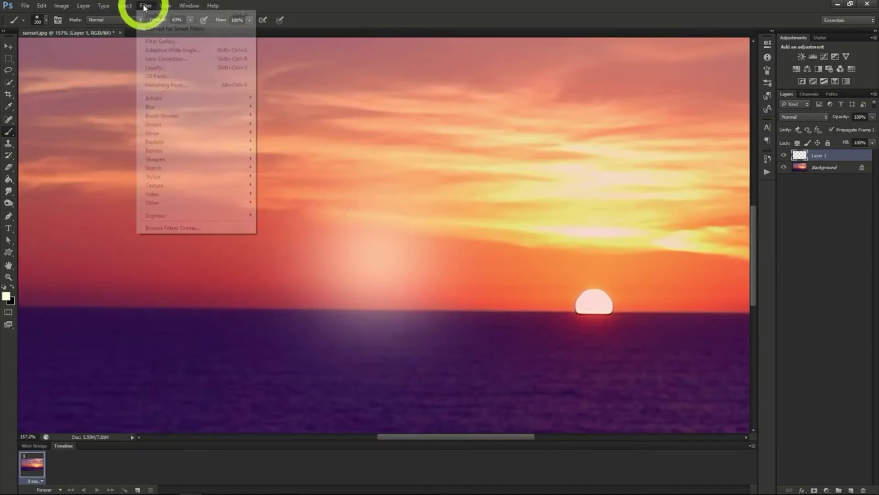
{"action": "mouse_move", "coordinate": [174, 137]}
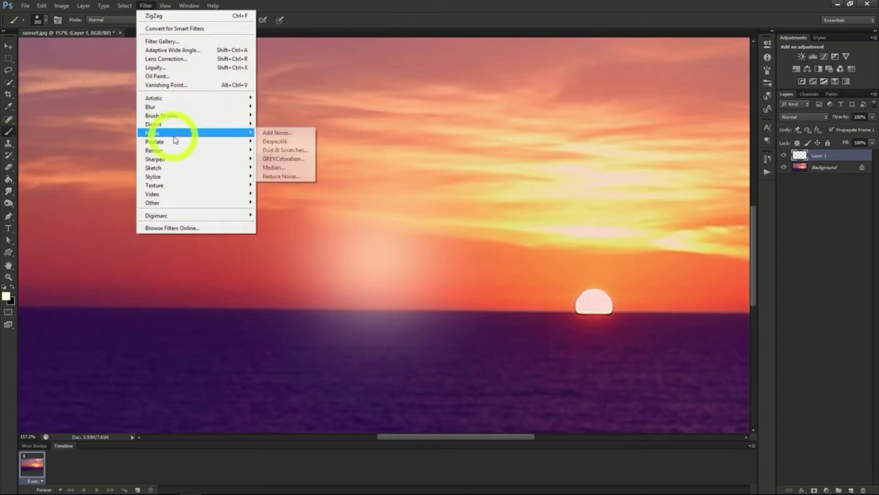
{"action": "left_click", "coordinate": [277, 133]}
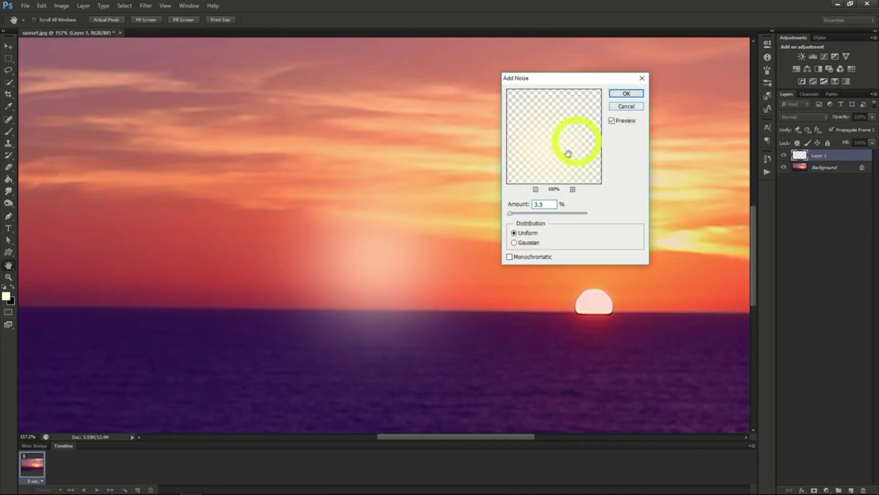
{"action": "left_click", "coordinate": [509, 258]}
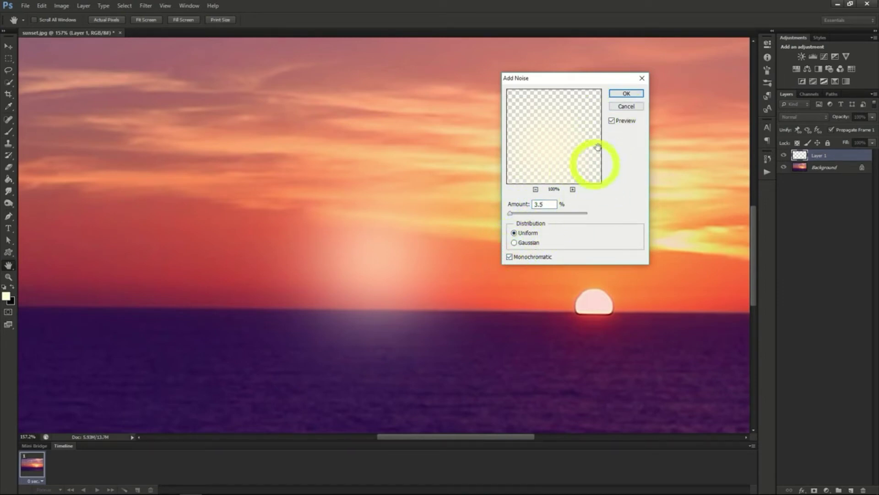
{"action": "left_click", "coordinate": [623, 94]}
{"action": "key", "text": "b"}
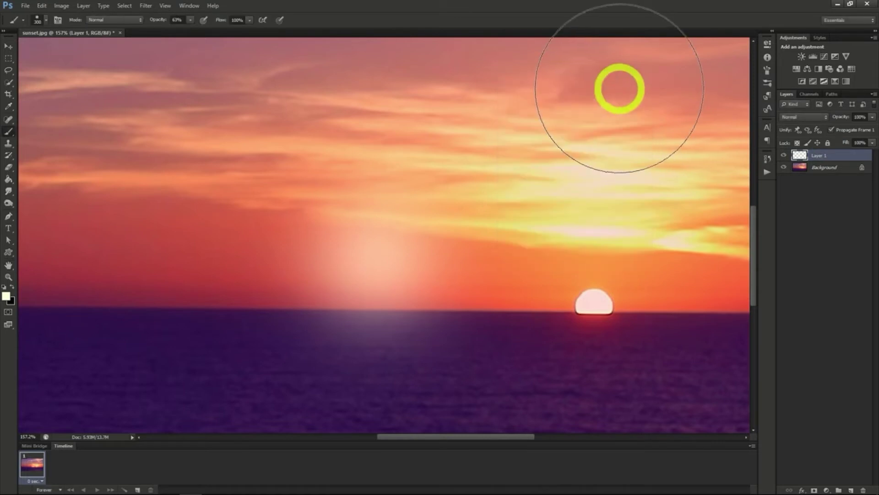
{"action": "left_click_drag", "start_coordinate": [435, 268], "coordinate": [435, 268]}
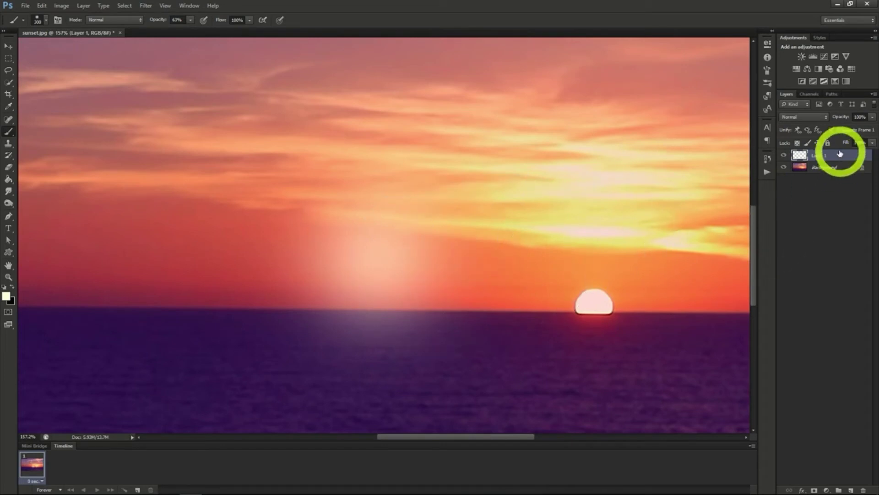
Duplicate the glow layer as "White" and rename the original Layer 1 to "Orange"
{"action": "right_click", "coordinate": [822, 156]}
{"action": "left_click", "coordinate": [811, 184]}
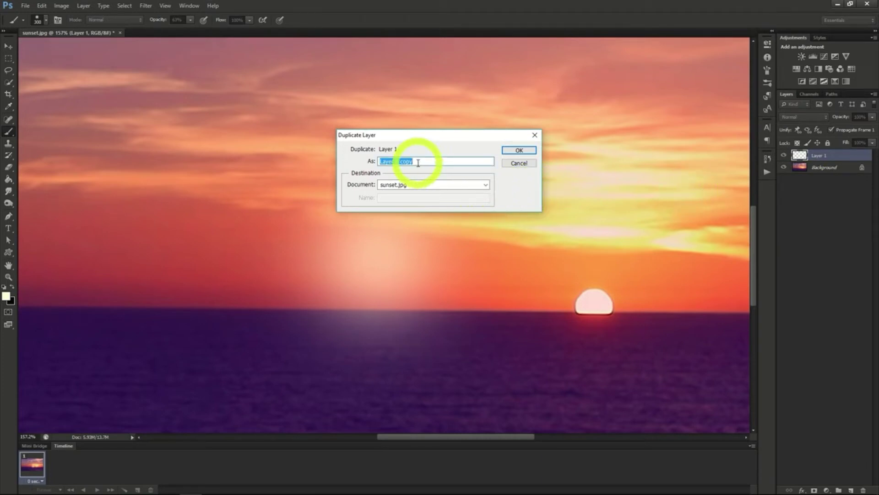
{"action": "type", "text": "White"}
{"action": "key", "text": "Return"}
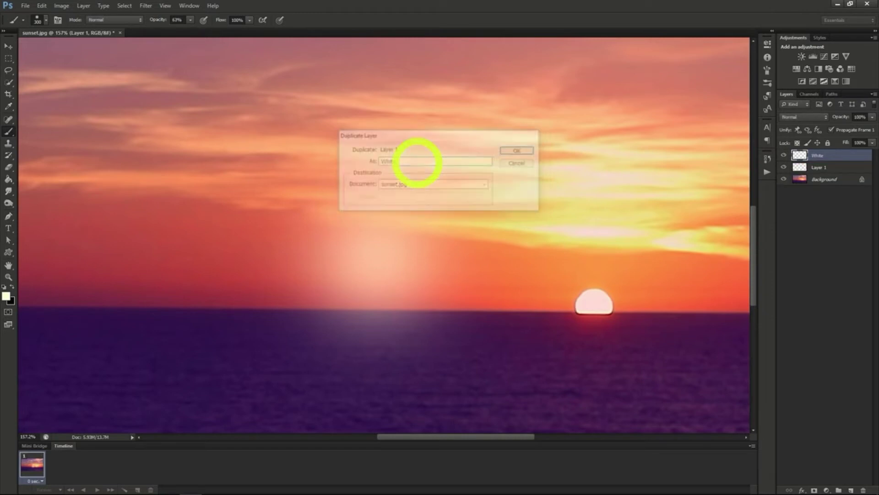
{"action": "left_click", "coordinate": [819, 168]}
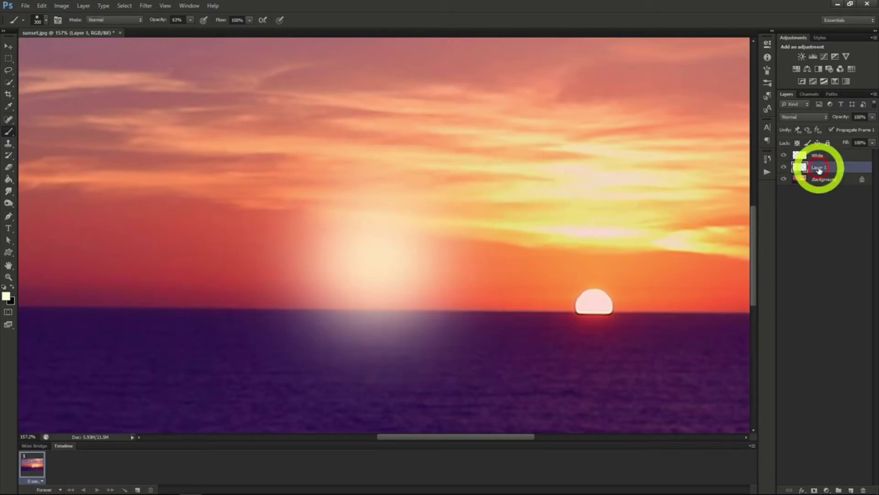
{"action": "right_click", "coordinate": [818, 167]}
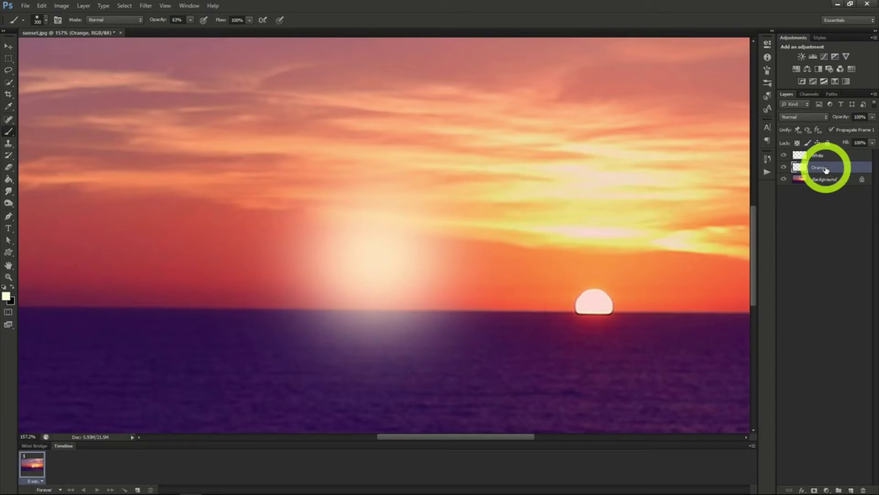
Hide the White layer and colorize the Orange layer using Hue/Saturation with hue 45, saturation 97 and lightness -18
{"action": "left_click", "coordinate": [783, 156]}
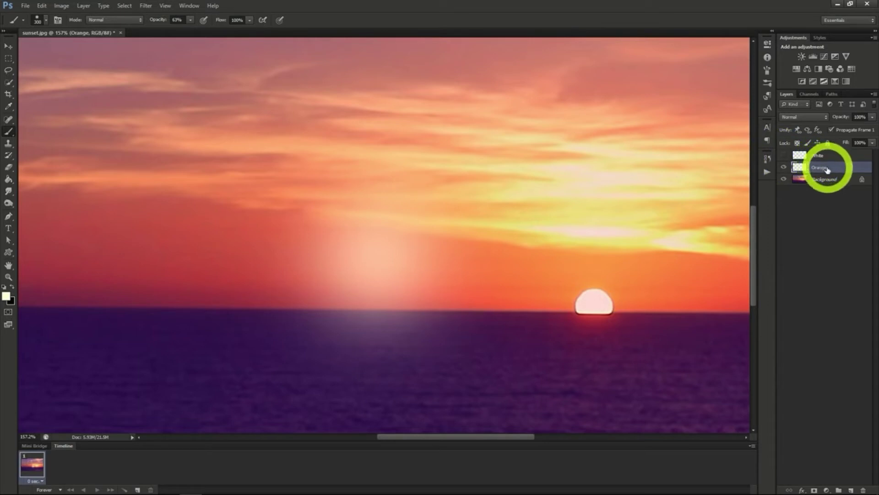
{"action": "left_click", "coordinate": [62, 6]}
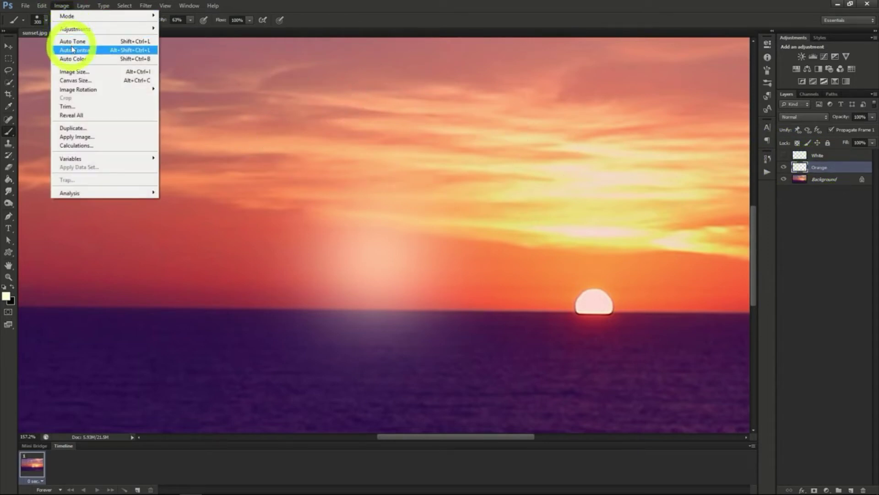
{"action": "mouse_move", "coordinate": [82, 29]}
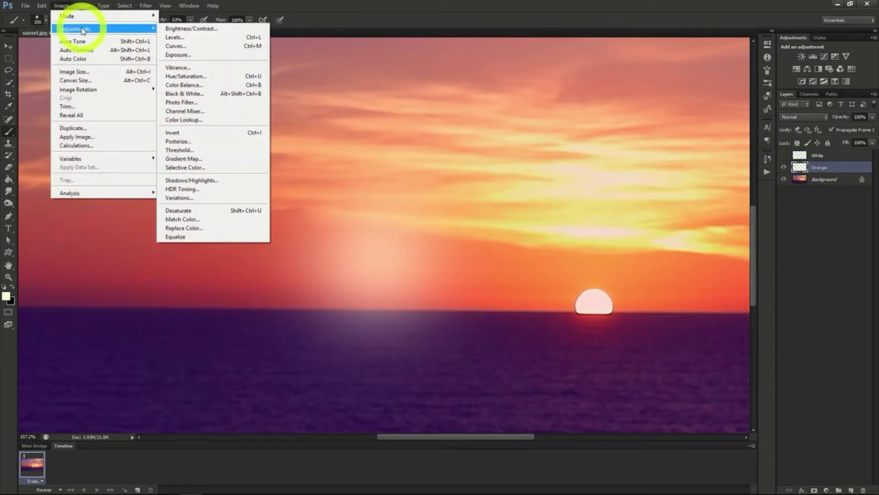
{"action": "left_click", "coordinate": [185, 76]}
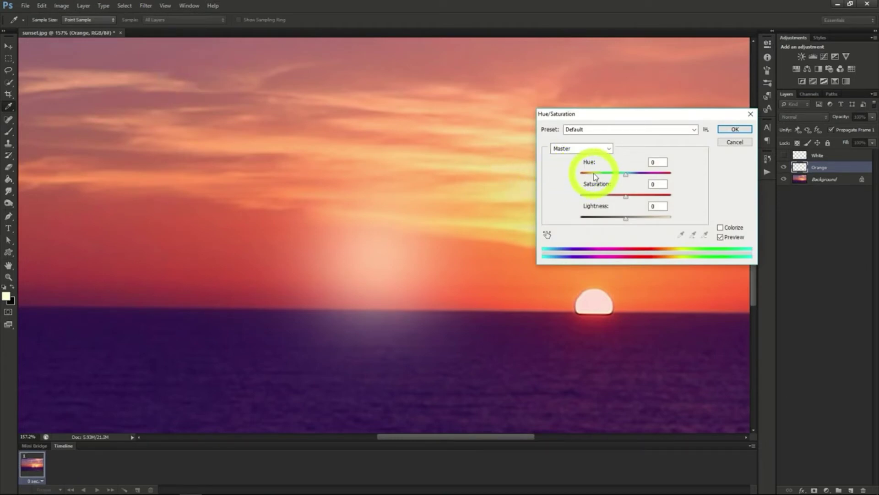
{"action": "left_click", "coordinate": [720, 228]}
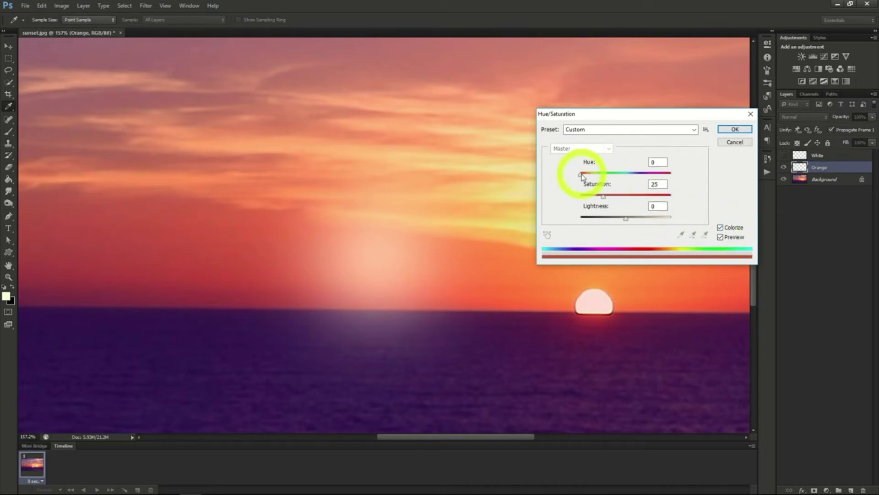
{"action": "left_click_drag", "start_coordinate": [581, 174], "coordinate": [663, 198]}
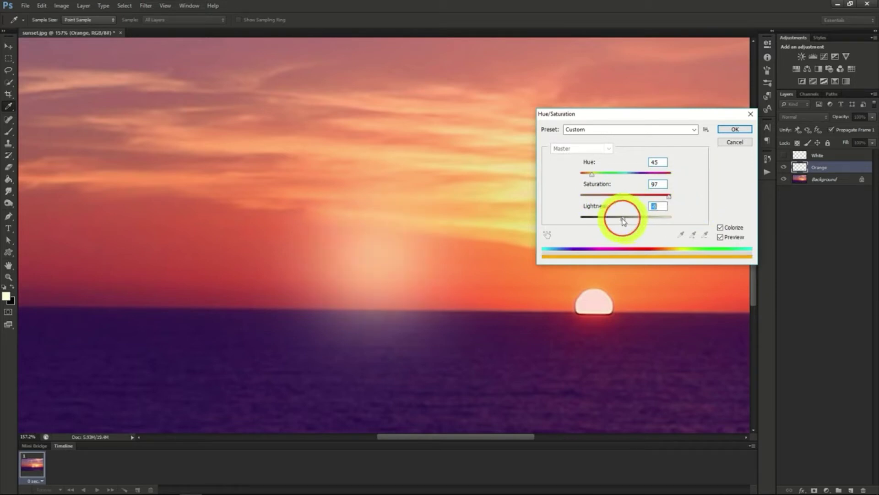
{"action": "left_click_drag", "start_coordinate": [625, 218], "coordinate": [618, 222]}
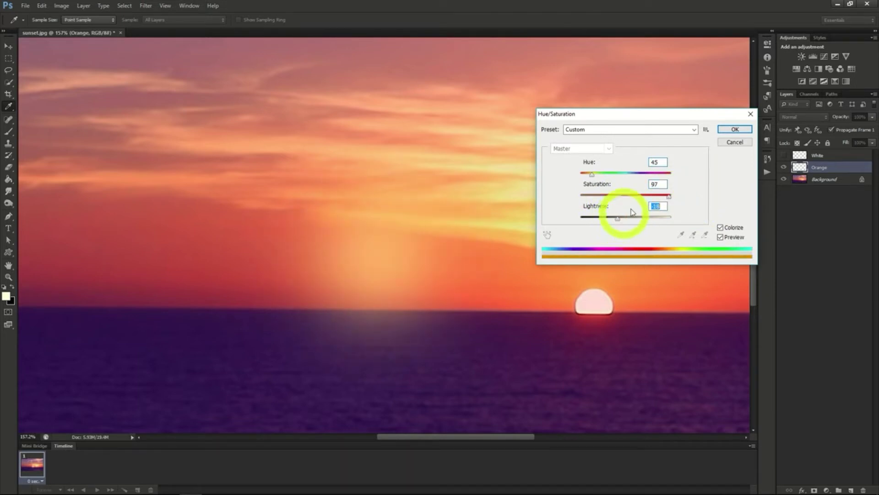
{"action": "left_click", "coordinate": [735, 129]}
{"action": "key", "text": "b"}
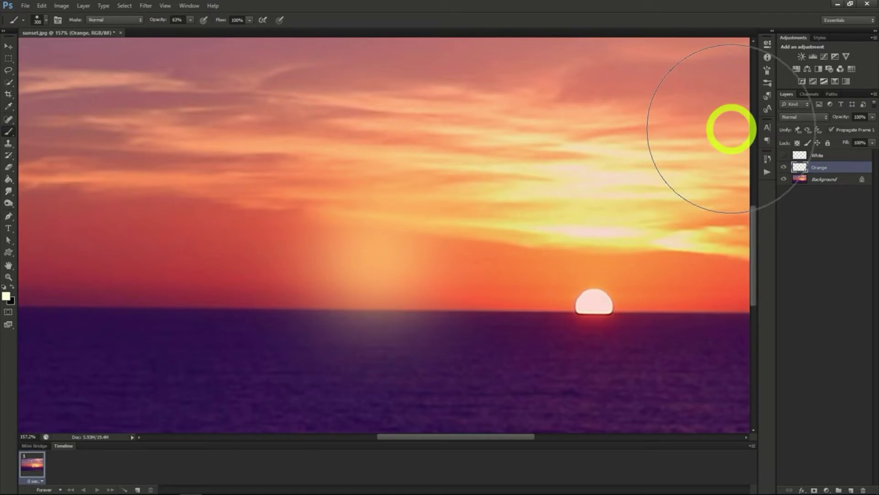
Set the Orange layer's blend mode to Screen, and show the White layer with its blend mode set to Linear Dodge (Add)
{"action": "left_click", "coordinate": [800, 115]}
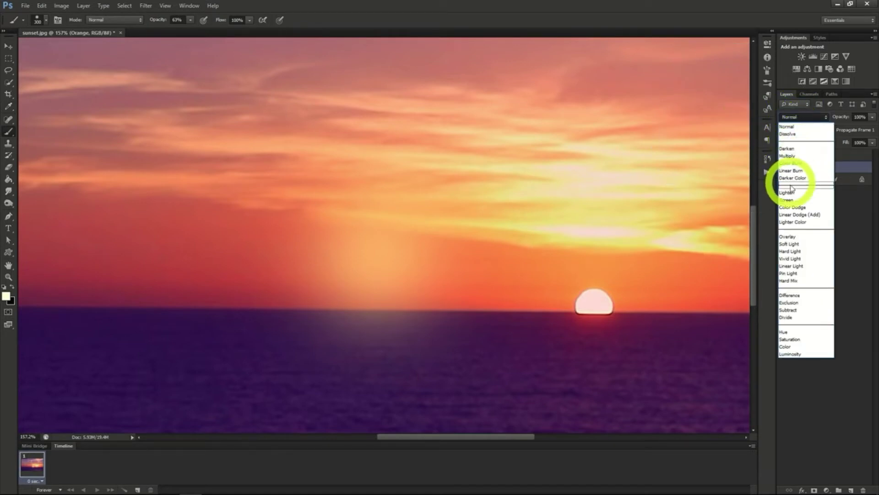
{"action": "left_click", "coordinate": [801, 214]}
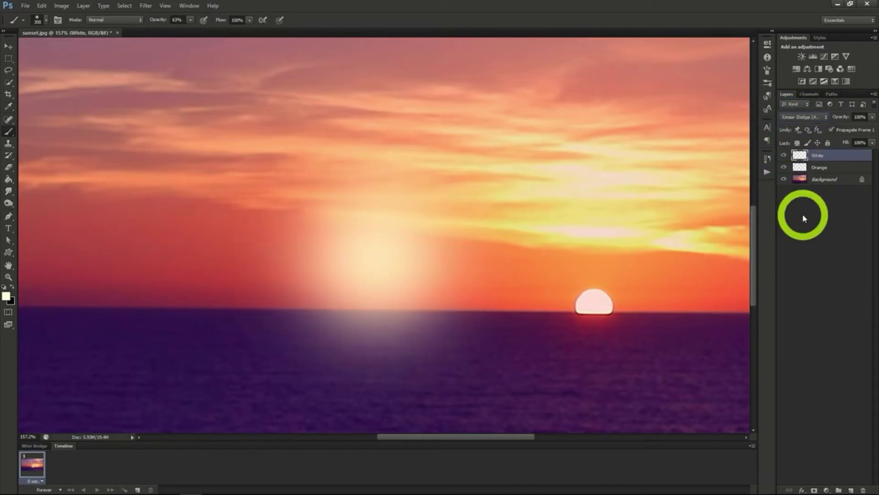
{"action": "left_click", "coordinate": [803, 118]}
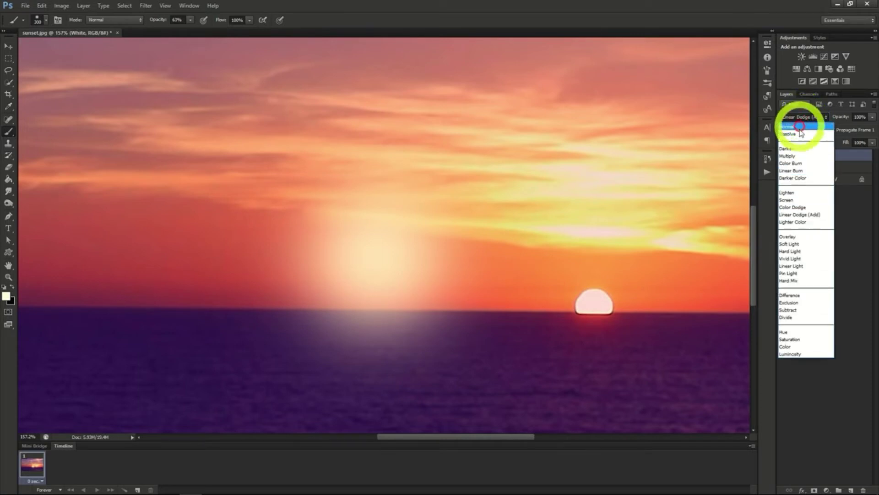
{"action": "left_click", "coordinate": [798, 215]}
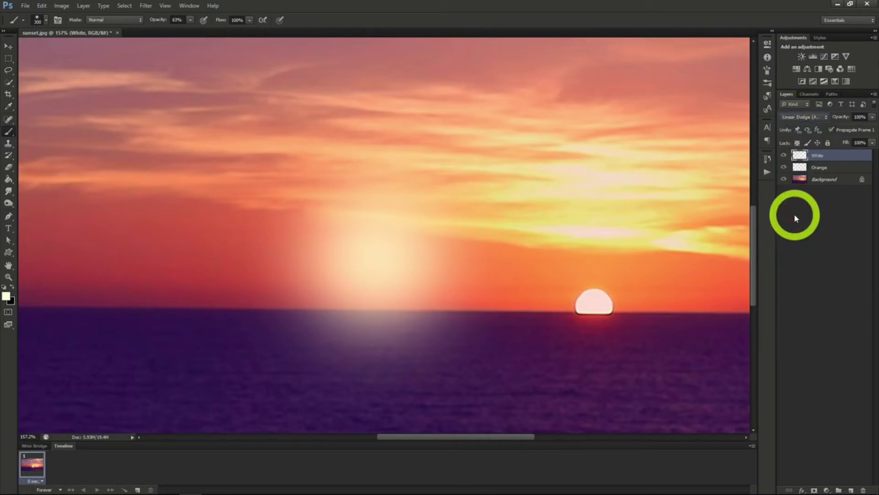
Scale the Orange layer's glow to about 113.7%, apply the transformation and recentre it over the White glow
{"action": "left_click", "coordinate": [827, 167]}
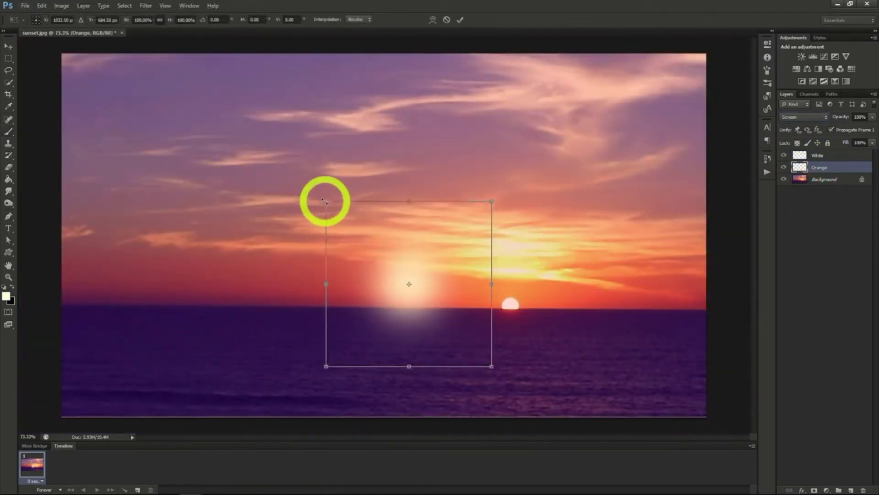
{"action": "left_click_drag", "start_coordinate": [326, 201], "coordinate": [297, 184]}
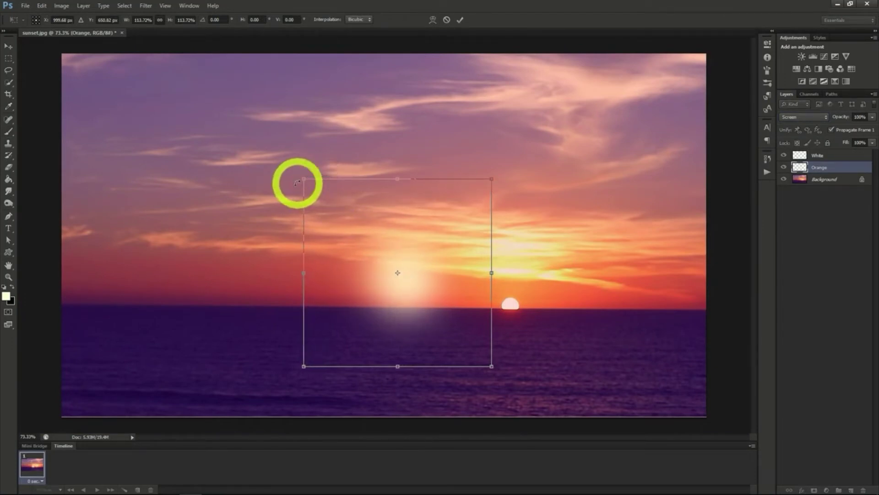
{"action": "left_click", "coordinate": [160, 20]}
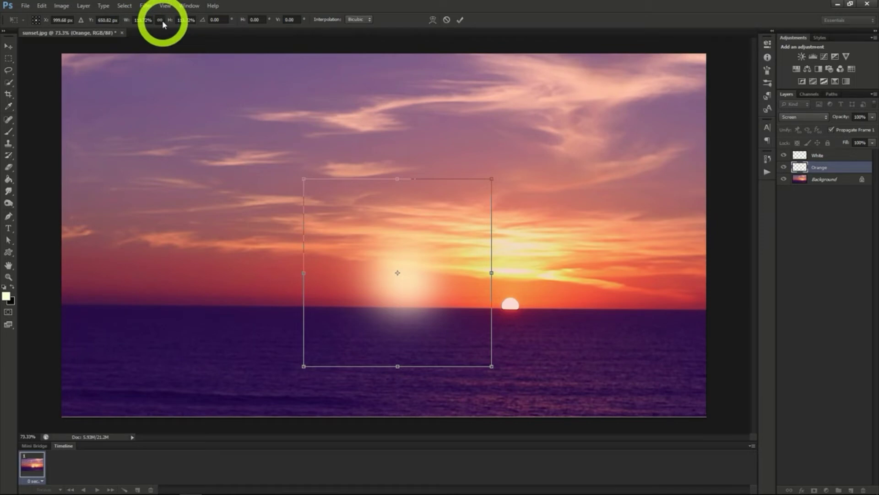
{"action": "left_click", "coordinate": [7, 47]}
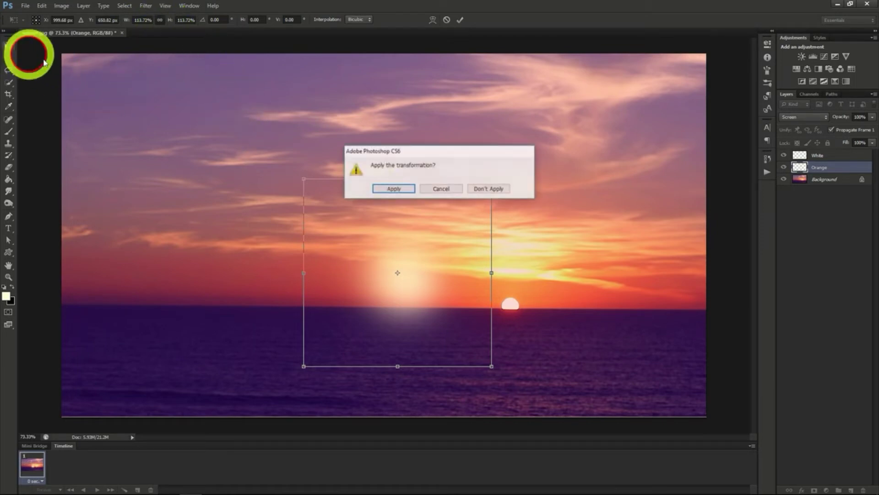
{"action": "left_click", "coordinate": [388, 189]}
{"action": "left_click_drag", "start_coordinate": [425, 223], "coordinate": [441, 236]}
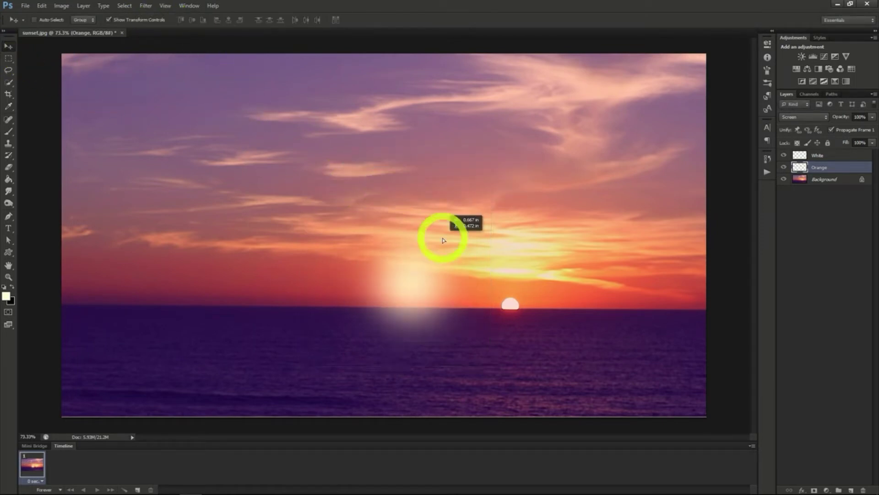
Select the White and Orange layers together and move both glows onto the sun at the horizon
{"action": "left_click", "coordinate": [827, 156]}
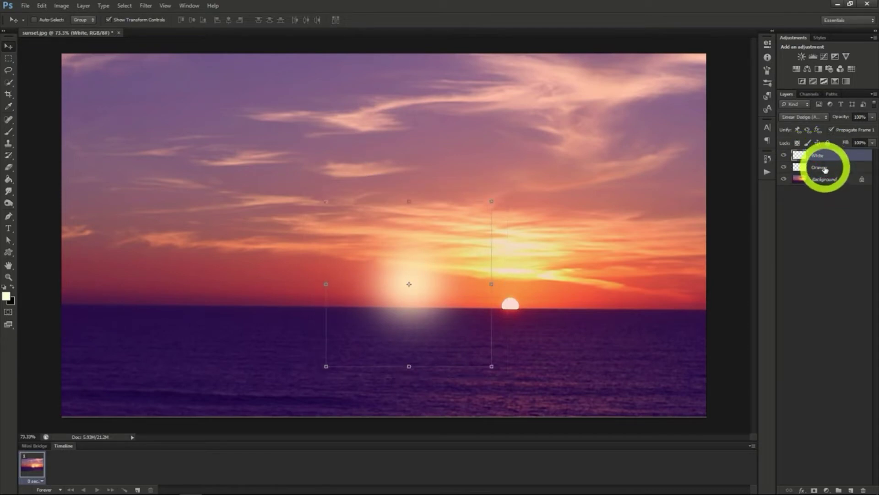
{"action": "left_click", "coordinate": [825, 169], "text": "shift"}
{"action": "left_click_drag", "start_coordinate": [458, 287], "coordinate": [532, 299]}
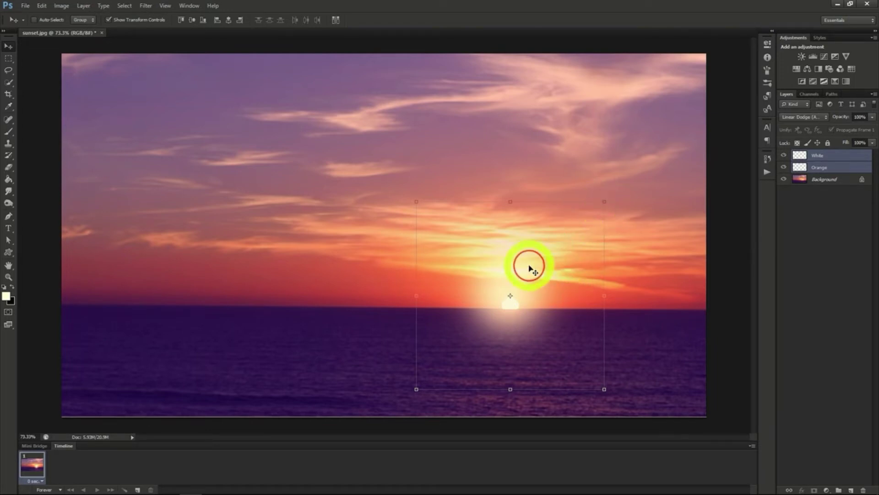
{"action": "left_click_drag", "start_coordinate": [529, 266], "coordinate": [530, 272]}
Align the White glow's centre with the Orange glow over the sun, and enlarge both glows together
{"action": "left_click", "coordinate": [820, 167]}
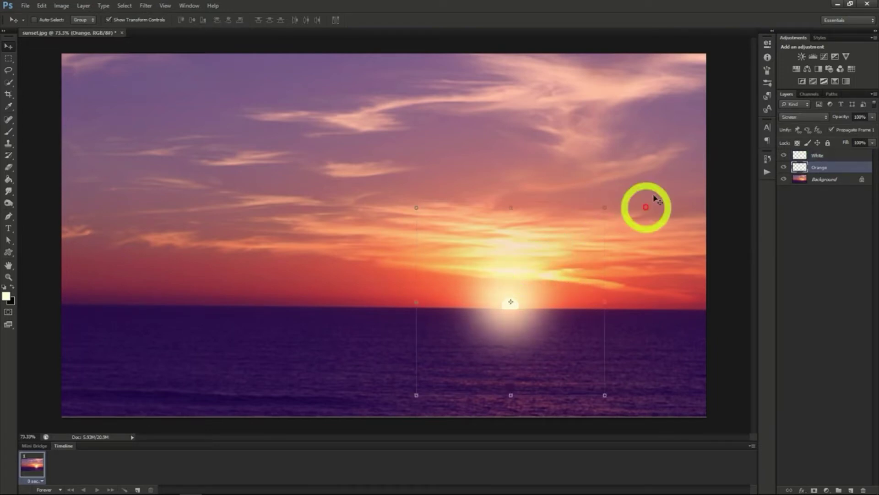
{"action": "left_click", "coordinate": [815, 155]}
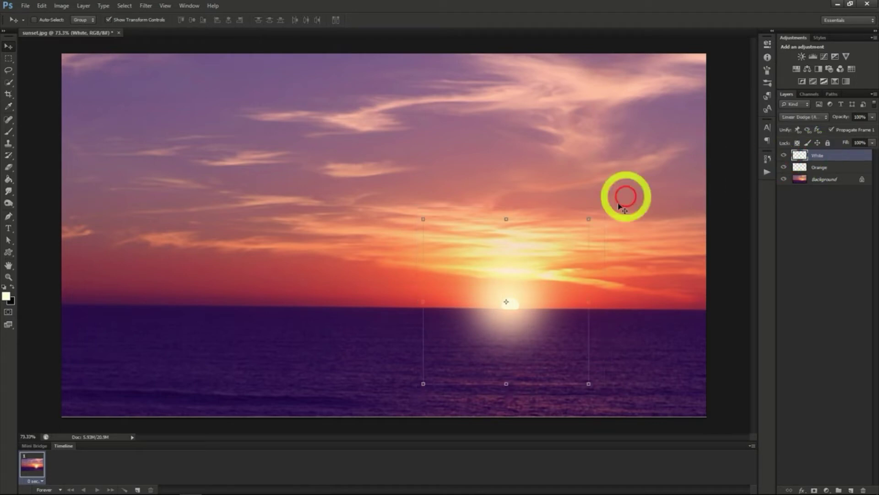
{"action": "left_click_drag", "start_coordinate": [530, 265], "coordinate": [539, 261]}
{"action": "left_click", "coordinate": [815, 168]}
{"action": "left_click", "coordinate": [815, 156]}
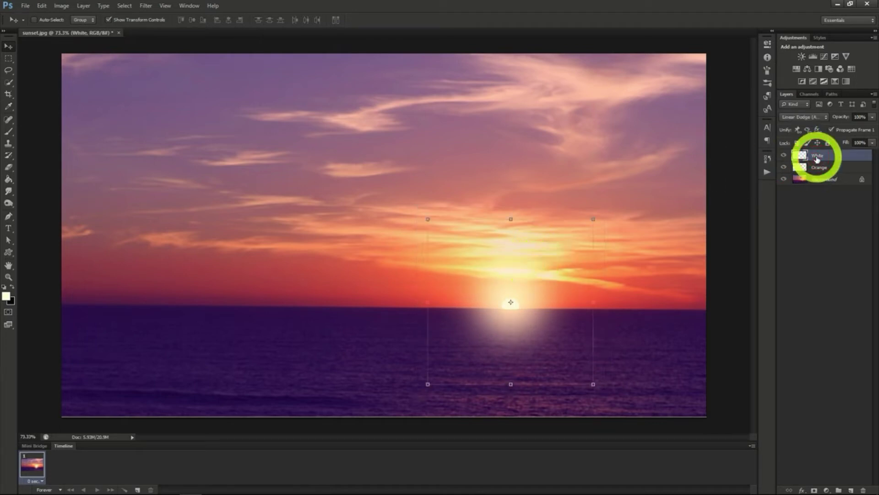
{"action": "left_click", "coordinate": [398, 184], "text": "ctrl+shift"}
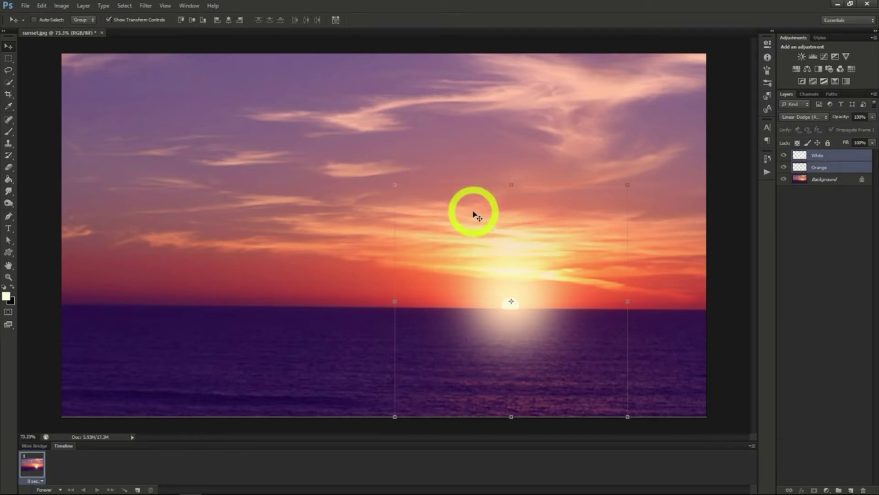
Set the Orange layer's opacity to 50%
{"action": "left_click", "coordinate": [820, 168]}
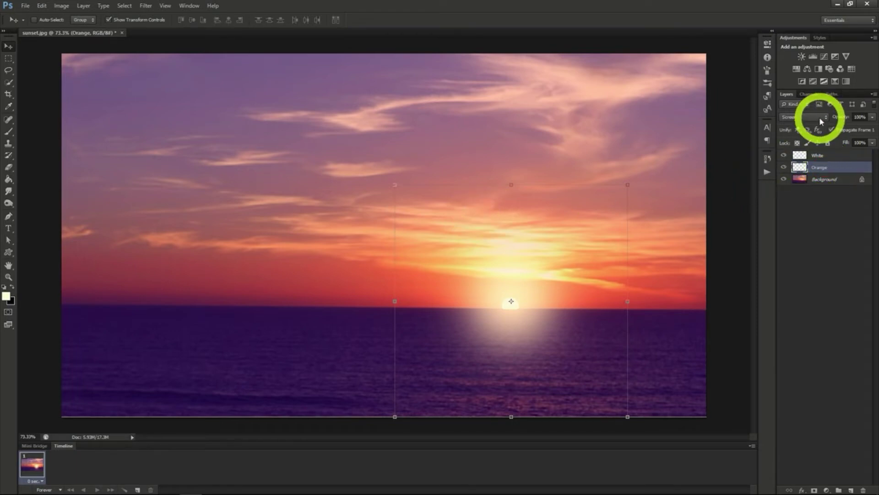
{"action": "left_click", "coordinate": [824, 156]}
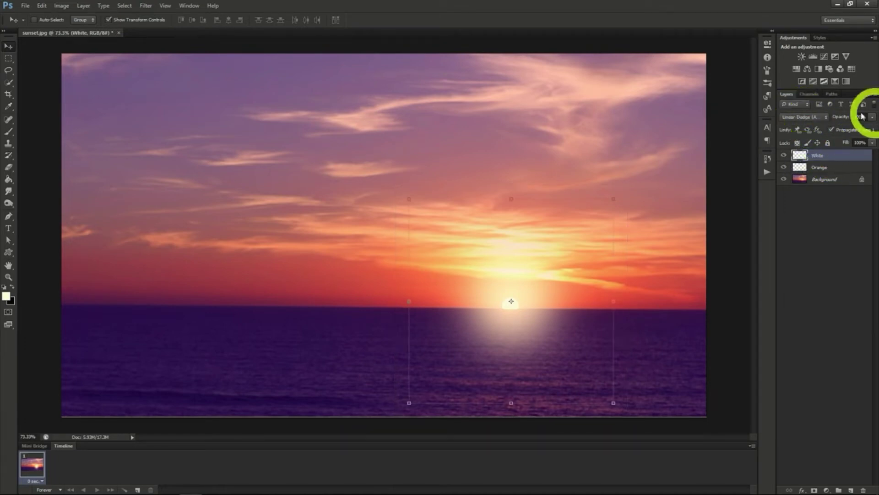
{"action": "left_click", "coordinate": [832, 169]}
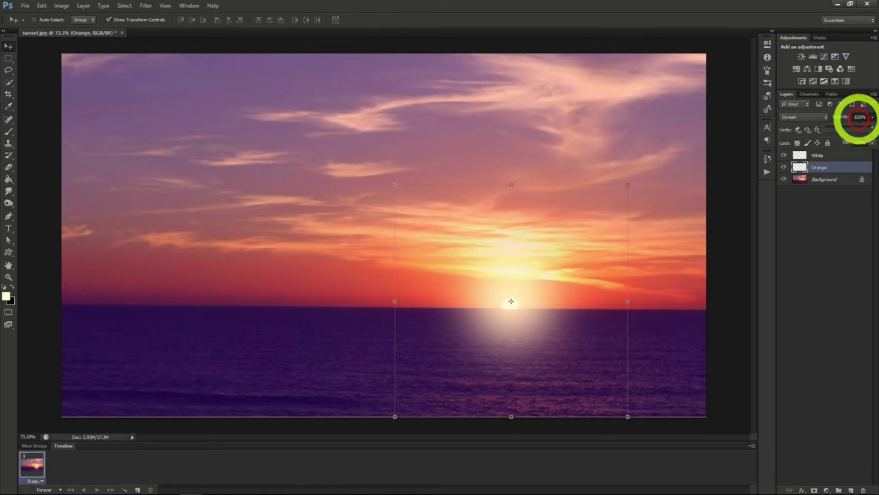
{"action": "left_click_drag", "start_coordinate": [872, 117], "coordinate": [849, 128]}
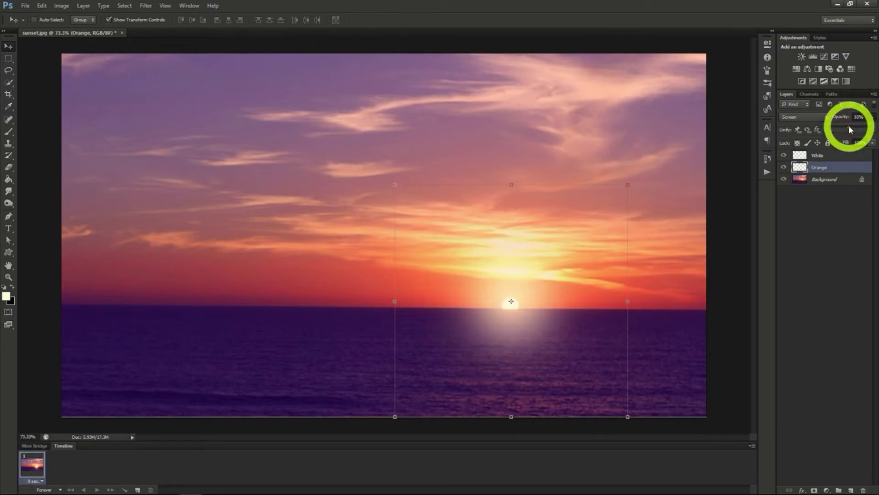
Lower the White layer's fill strongly to soften the glow around the sun
{"action": "left_click", "coordinate": [832, 158]}
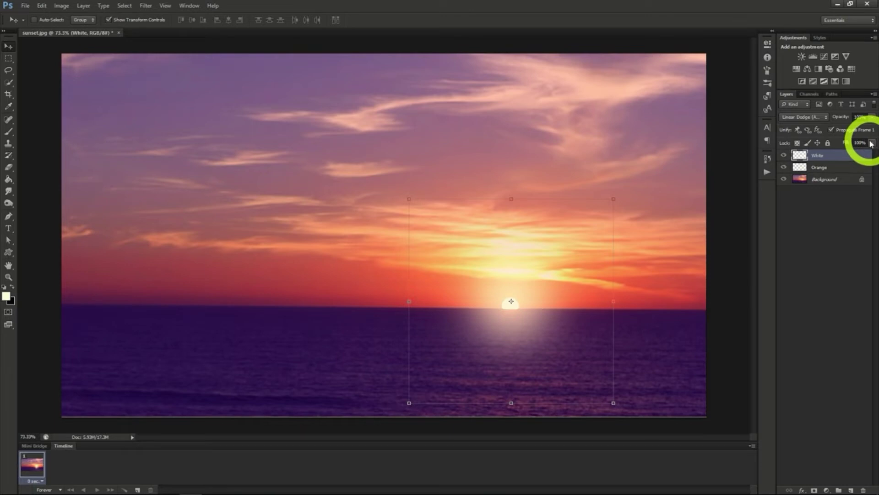
{"action": "left_click_drag", "start_coordinate": [871, 144], "coordinate": [839, 158]}
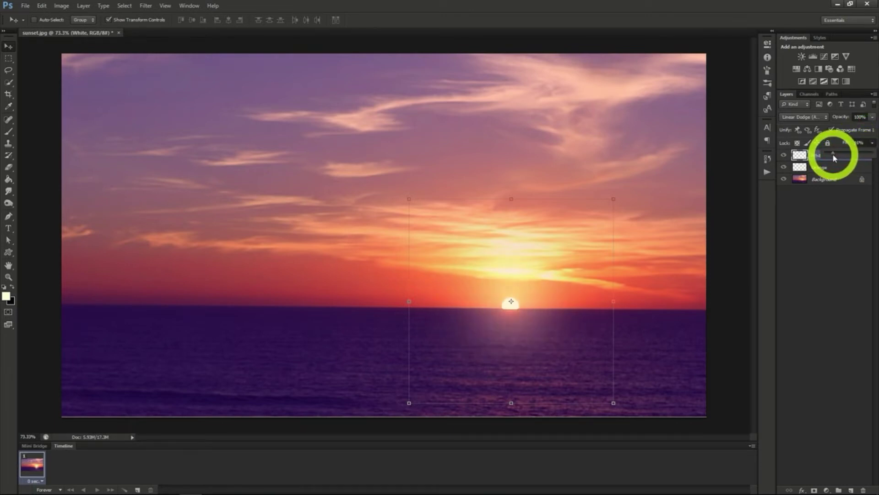
{"action": "left_click_drag", "start_coordinate": [833, 155], "coordinate": [835, 155]}
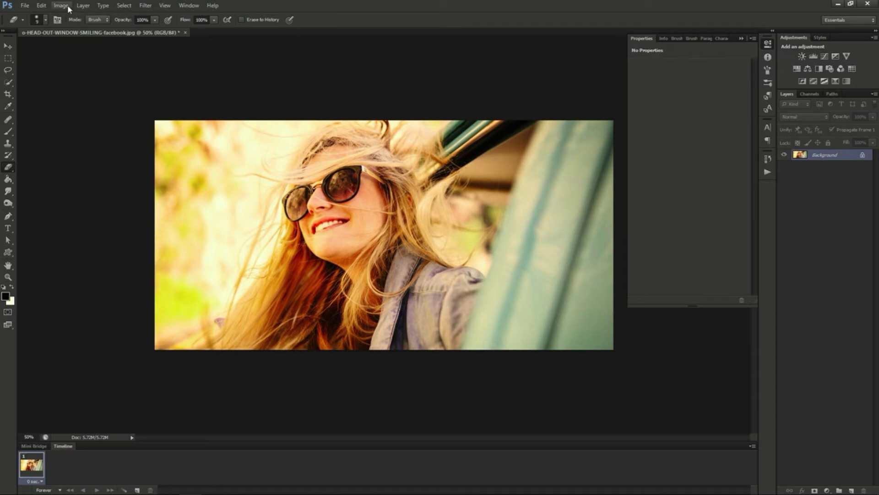
Add a Curves adjustment layer named "Lomography Effect" above the portrait's Background layer
{"action": "left_click", "coordinate": [83, 5]}
{"action": "mouse_move", "coordinate": [114, 87]}
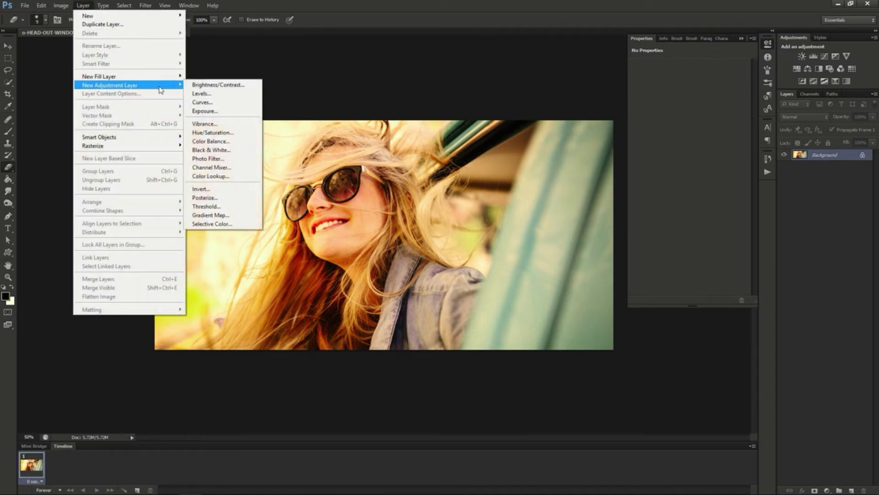
{"action": "left_click", "coordinate": [211, 102]}
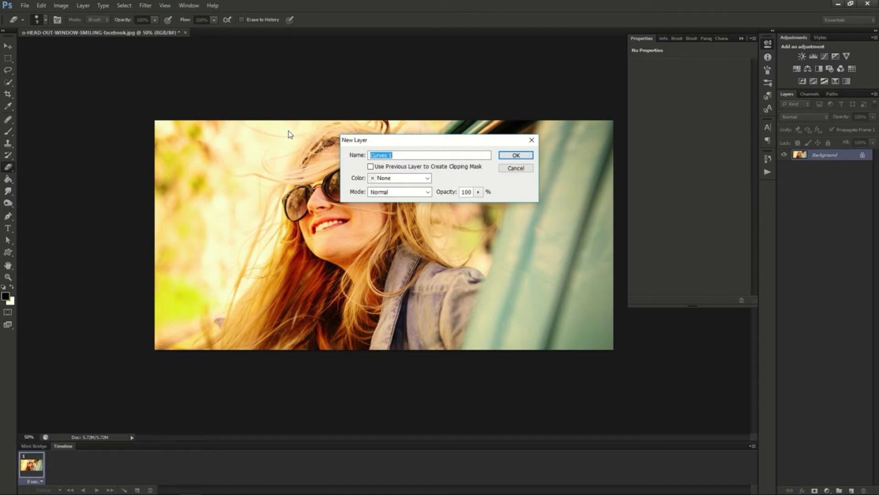
{"action": "type", "text": "Lomography Effect"}
{"action": "left_click", "coordinate": [516, 155]}
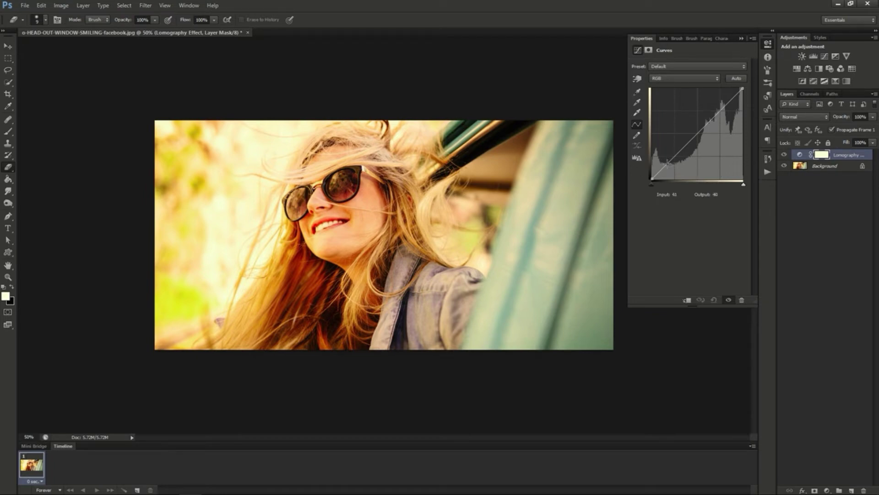
Shape the RGB curve into a slight S with a shadow point at input 47, output 35 and a highlight point at 190, 196
{"action": "left_click", "coordinate": [668, 164]}
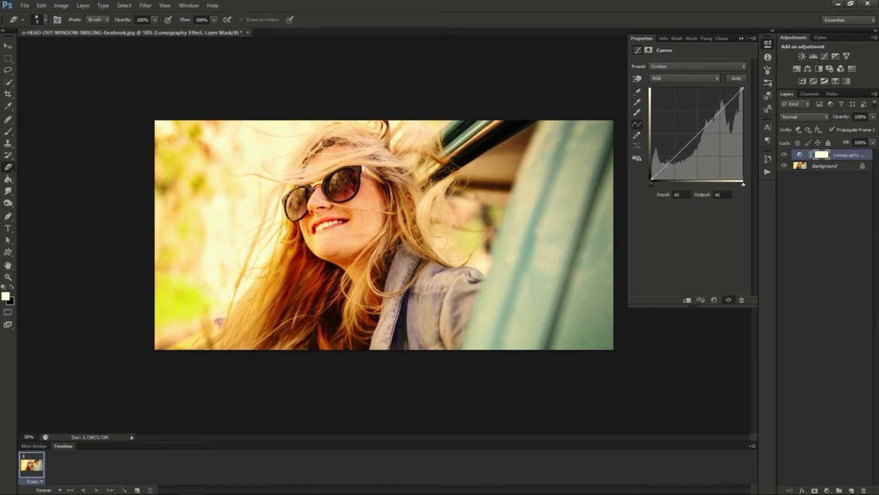
{"action": "left_click_drag", "start_coordinate": [667, 164], "coordinate": [669, 166]}
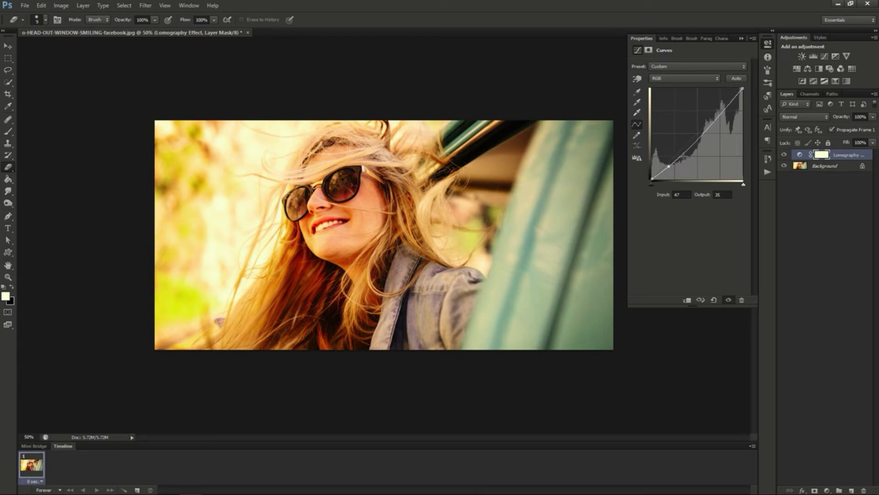
{"action": "left_click", "coordinate": [721, 113]}
{"action": "left_click_drag", "start_coordinate": [721, 113], "coordinate": [720, 109]}
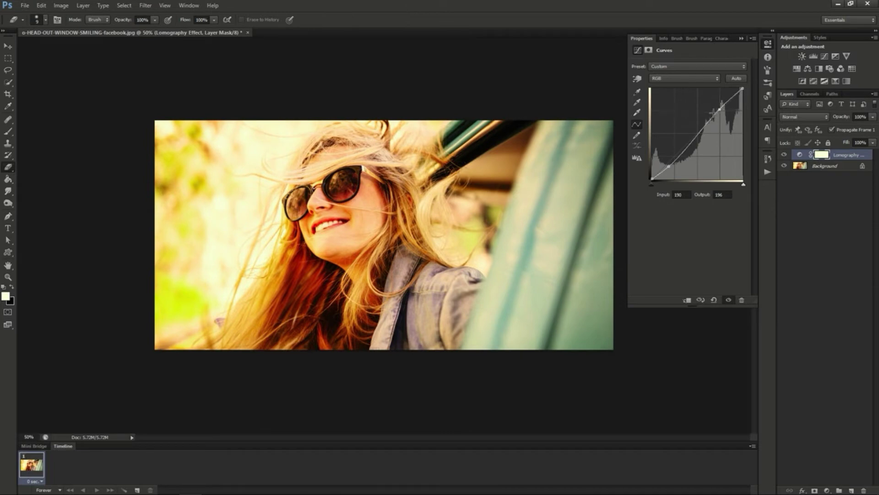
Lower the Red channel's shadows with a curve point at input 41, output 28, and raise its black point slightly
{"action": "left_click", "coordinate": [676, 76]}
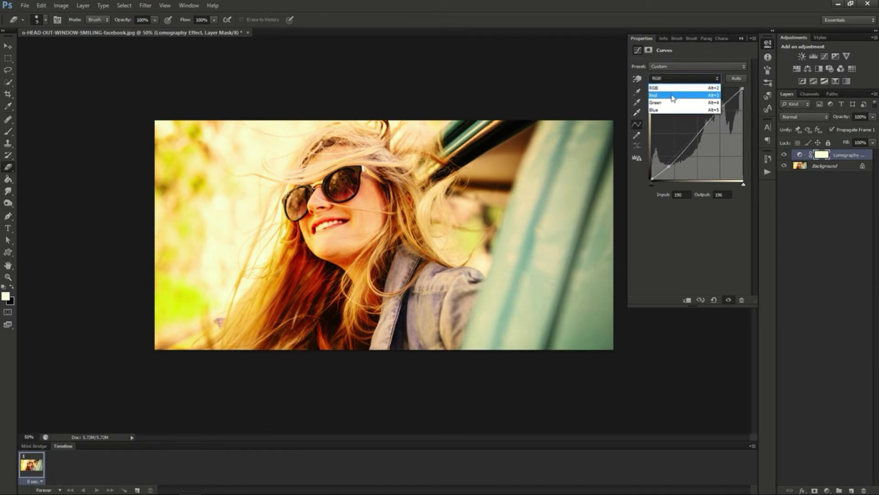
{"action": "left_click", "coordinate": [673, 94]}
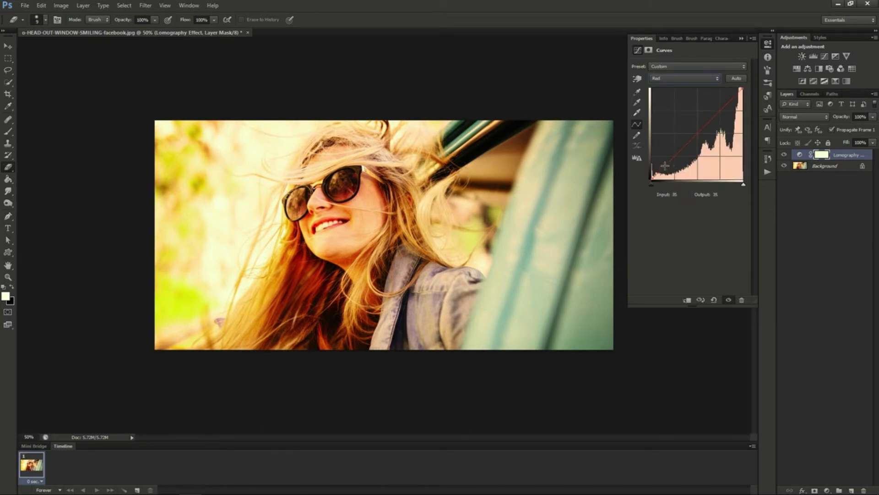
{"action": "left_click_drag", "start_coordinate": [665, 166], "coordinate": [668, 169]}
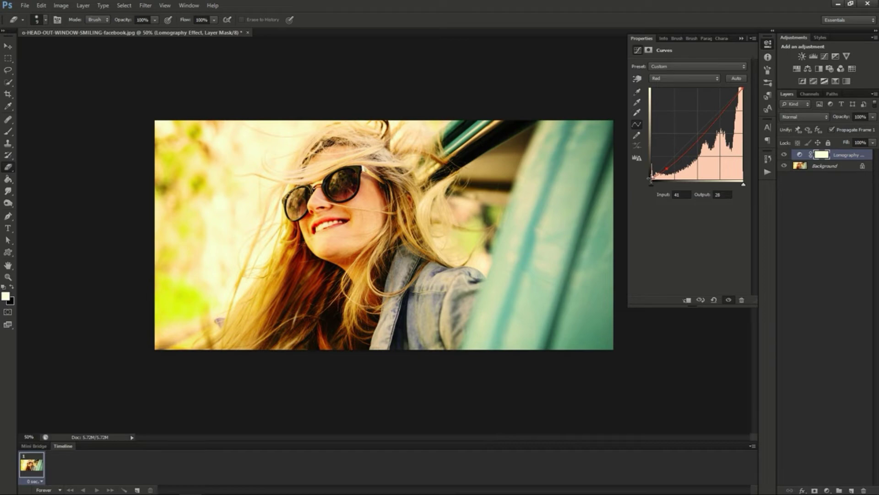
{"action": "left_click_drag", "start_coordinate": [651, 179], "coordinate": [652, 175]}
Raise the Green channel's shadows with a curve point at about input 51, output 58, and adjust a second point in its highlights
{"action": "left_click", "coordinate": [684, 79]}
{"action": "left_click", "coordinate": [669, 106]}
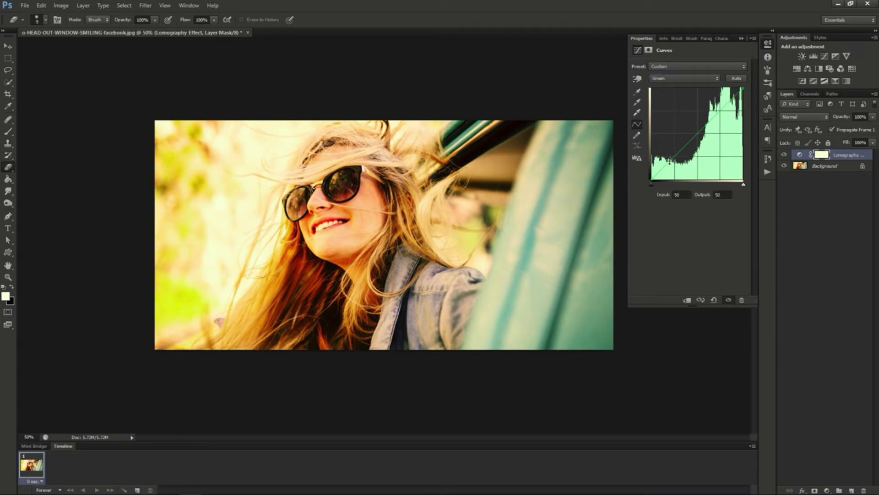
{"action": "left_click_drag", "start_coordinate": [670, 161], "coordinate": [670, 158]}
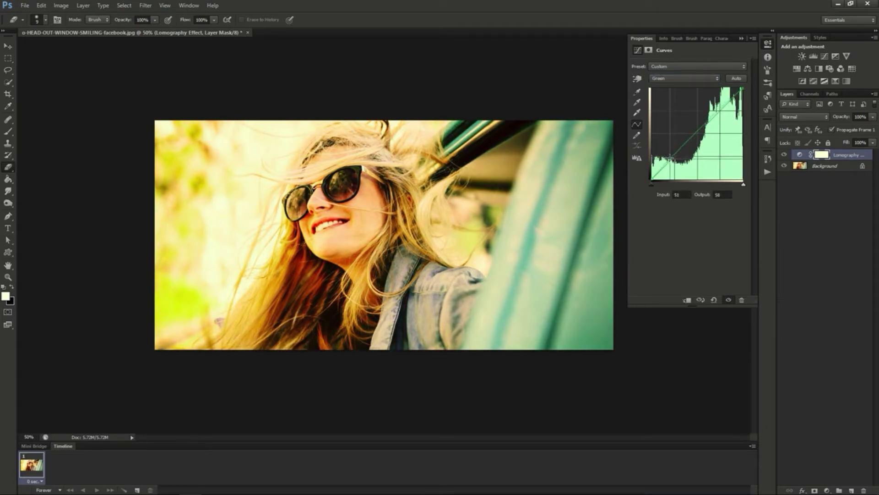
{"action": "left_click_drag", "start_coordinate": [718, 114], "coordinate": [723, 110]}
Lift the Blue channel's shadows at input 43 to output 52 and lower its highlights at input 196 to output 178
{"action": "left_click", "coordinate": [687, 78]}
{"action": "left_click", "coordinate": [677, 111]}
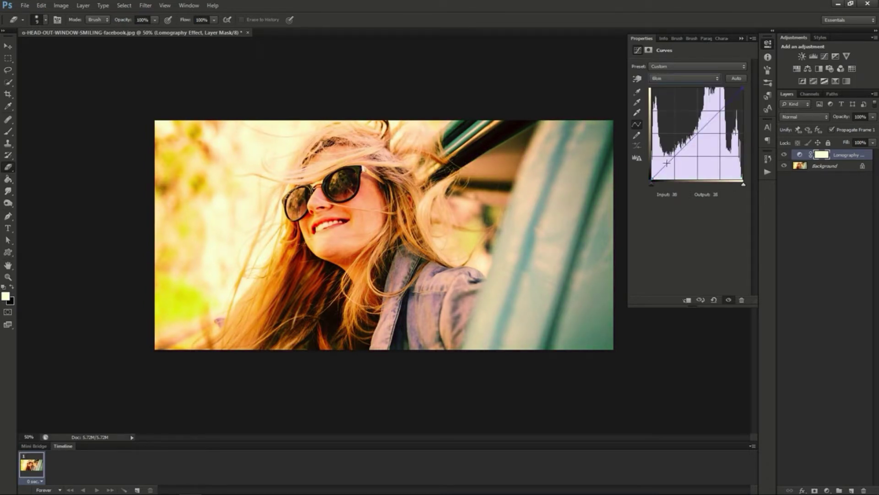
{"action": "left_click_drag", "start_coordinate": [668, 163], "coordinate": [668, 159]}
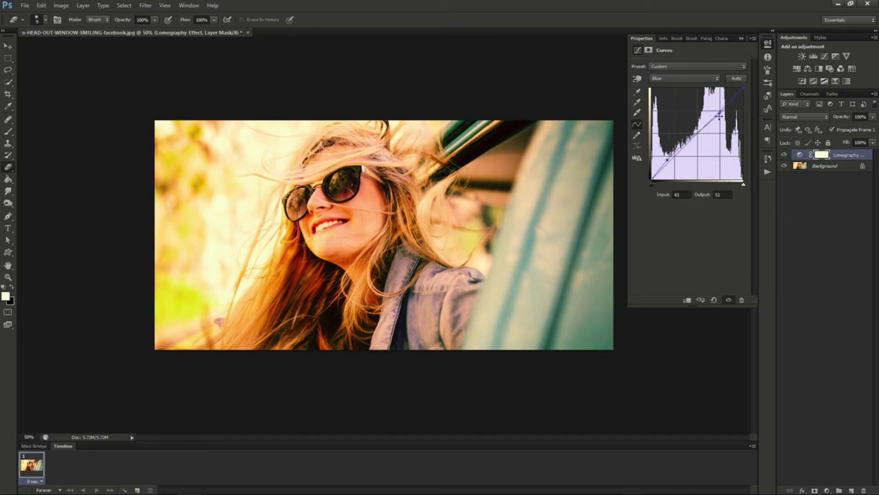
{"action": "left_click_drag", "start_coordinate": [720, 113], "coordinate": [722, 115]}
Raise the RGB curve's black point to output 31 and reduce the Lomography Effect layer's opacity to about 55%
{"action": "left_click", "coordinate": [669, 67]}
{"action": "left_click", "coordinate": [668, 69]}
{"action": "left_click", "coordinate": [668, 79]}
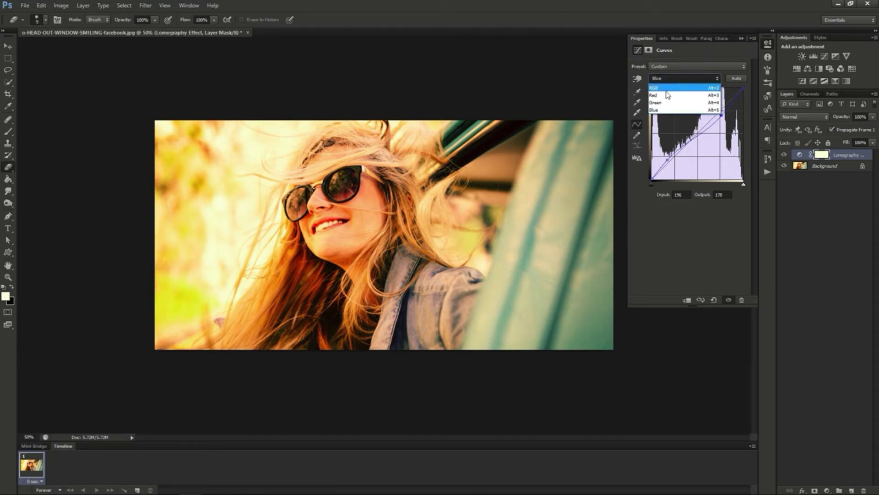
{"action": "left_click", "coordinate": [667, 87]}
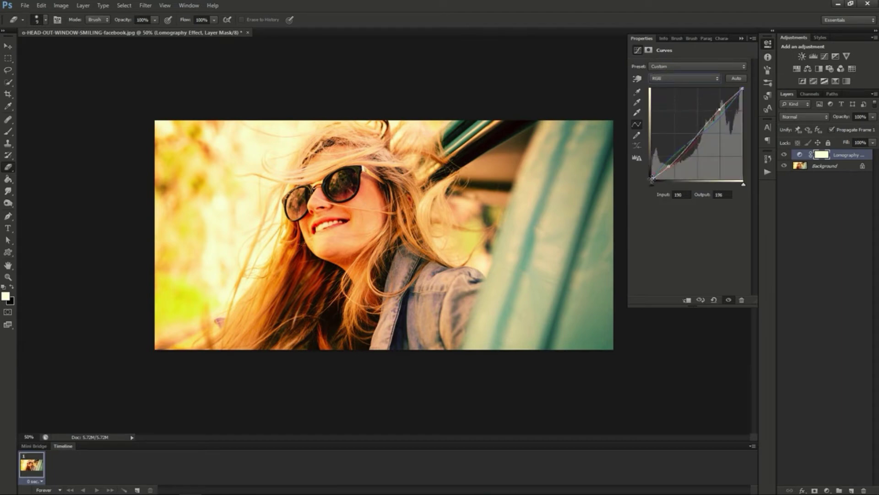
{"action": "left_click_drag", "start_coordinate": [651, 178], "coordinate": [652, 169]}
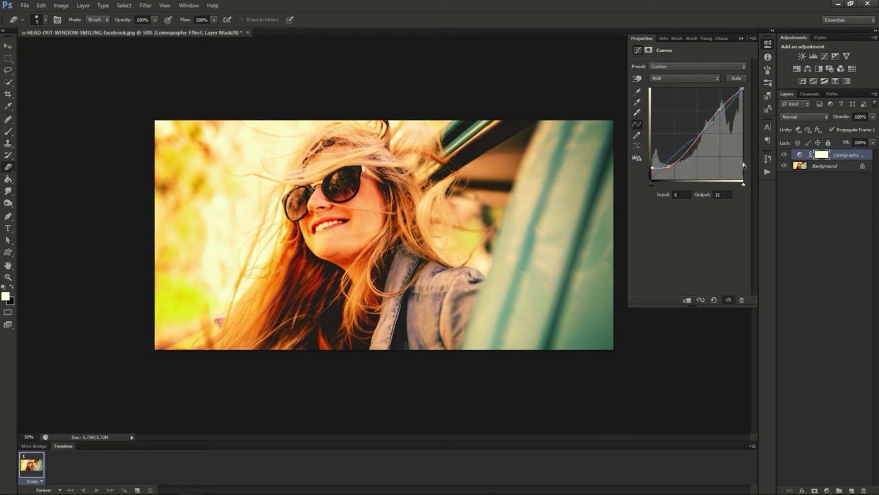
{"action": "left_click", "coordinate": [873, 118]}
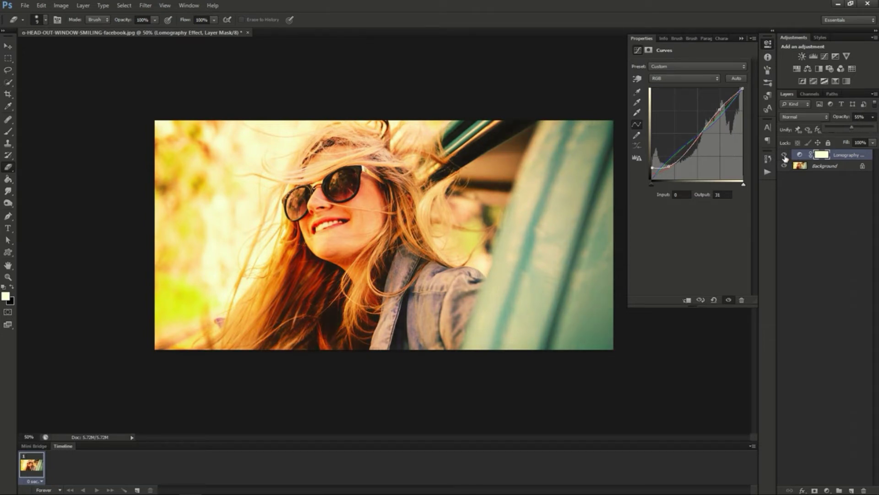
{"action": "left_click", "coordinate": [873, 118]}
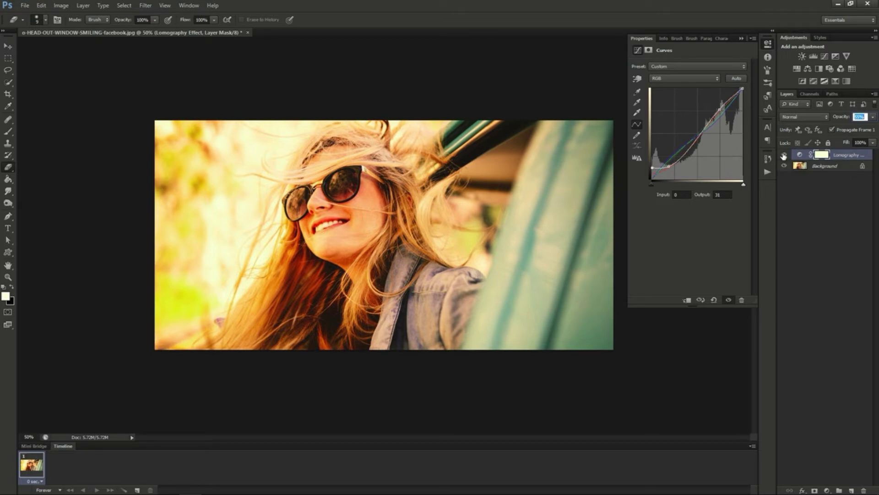
Toggle the Lomography Effect layer's visibility repeatedly to compare the portrait with and without the effect
{"action": "left_click", "coordinate": [784, 156]}
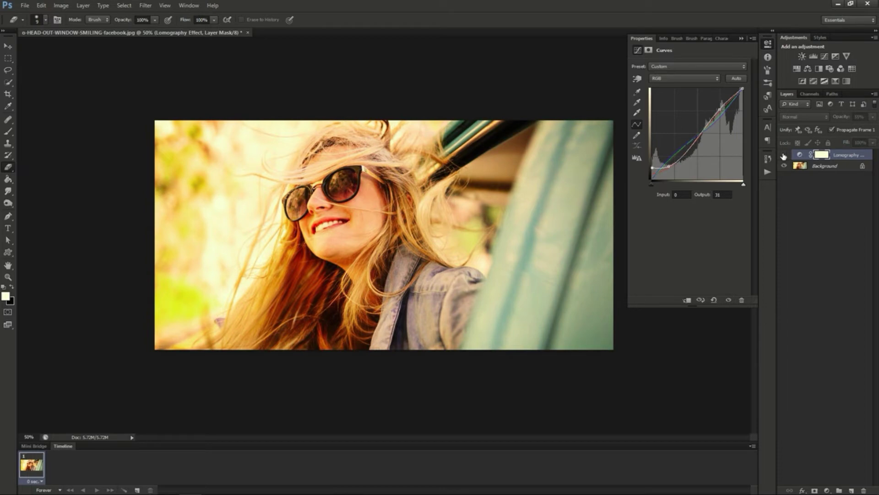
{"action": "left_click", "coordinate": [784, 155]}
{"action": "left_click", "coordinate": [784, 155]}
{"action": "left_click", "coordinate": [784, 155]}
{"action": "left_click", "coordinate": [784, 155]}
{"action": "left_click", "coordinate": [784, 155]}
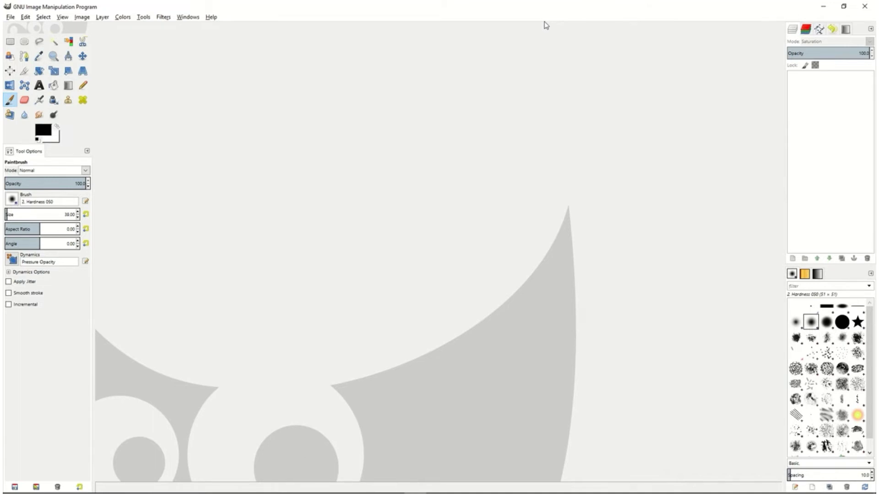
Switch to GIMP and open the recent image o-HEAD-OUT-WINDOW-SMILING-facebook.jpg, with the whole photo in view
{"action": "left_click", "coordinate": [10, 17]}
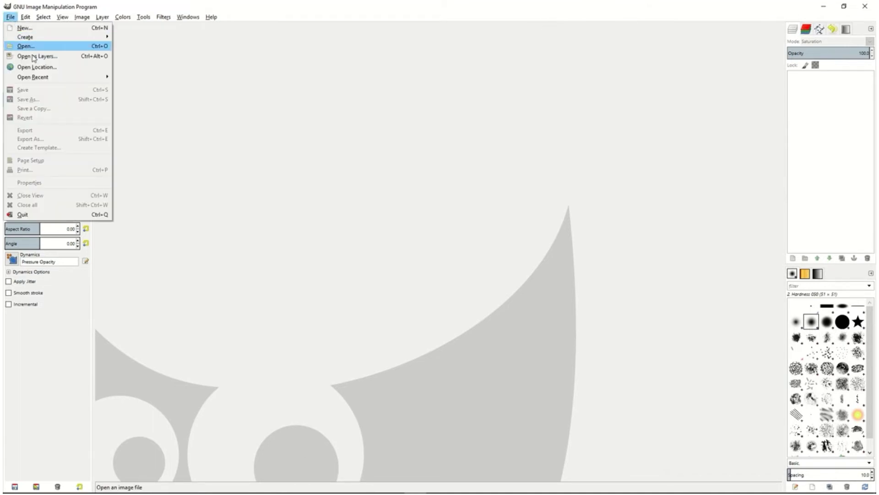
{"action": "mouse_move", "coordinate": [45, 78]}
{"action": "left_click", "coordinate": [161, 82]}
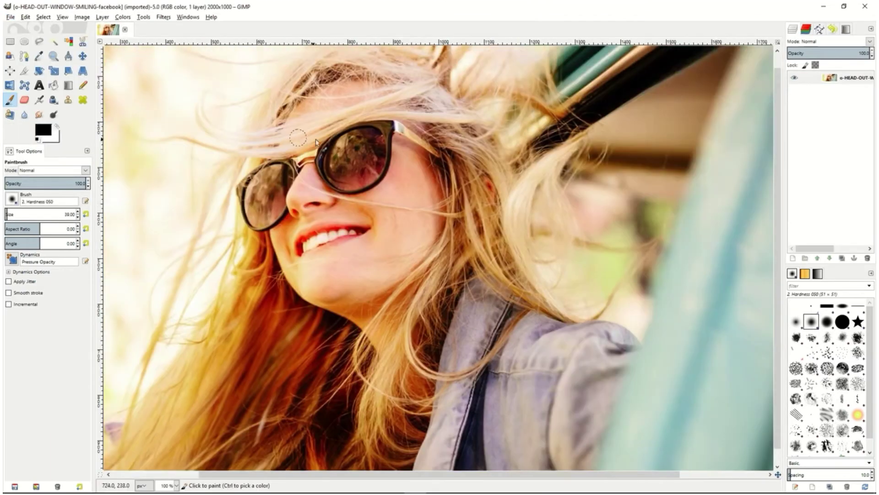
{"action": "key", "text": "minus"}
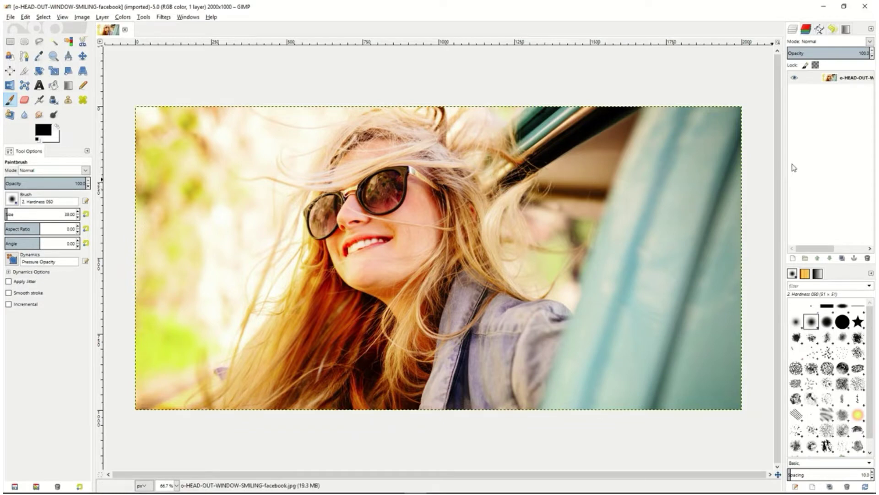
Add a transparent 2000 × 1000 px layer above the photo and give it a white (full opacity) layer mask
{"action": "right_click", "coordinate": [812, 112]}
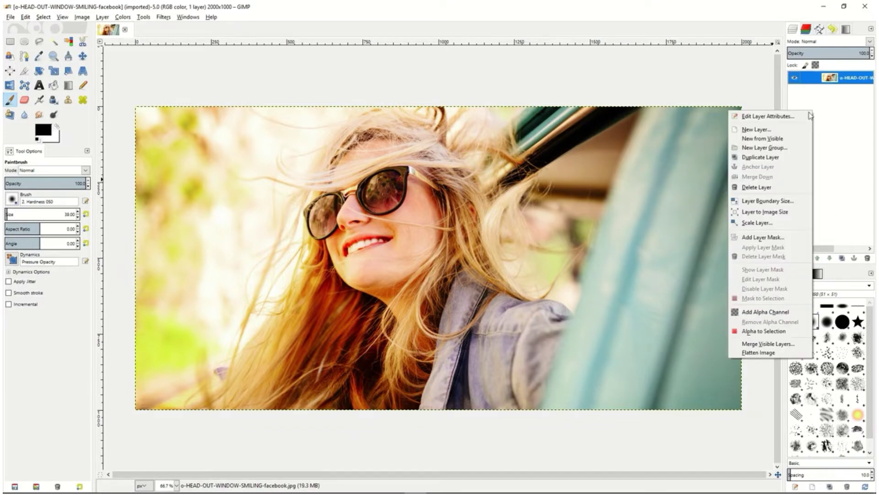
{"action": "left_click", "coordinate": [784, 130]}
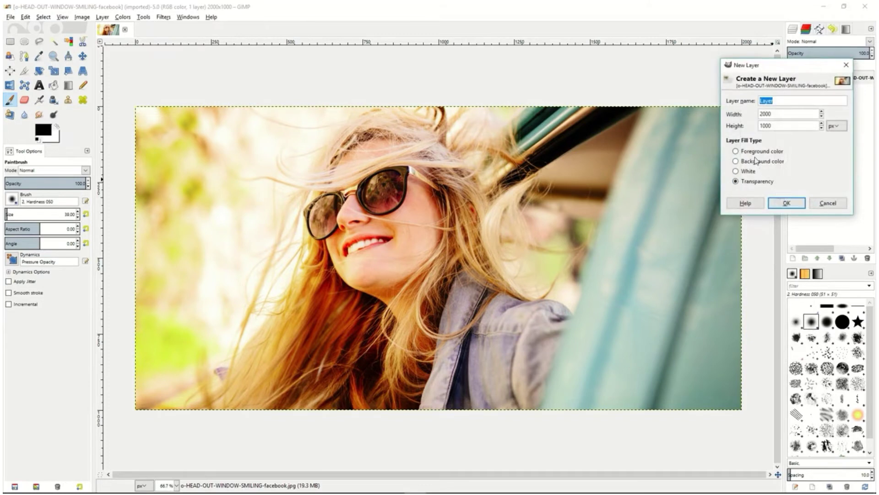
{"action": "left_click", "coordinate": [784, 202]}
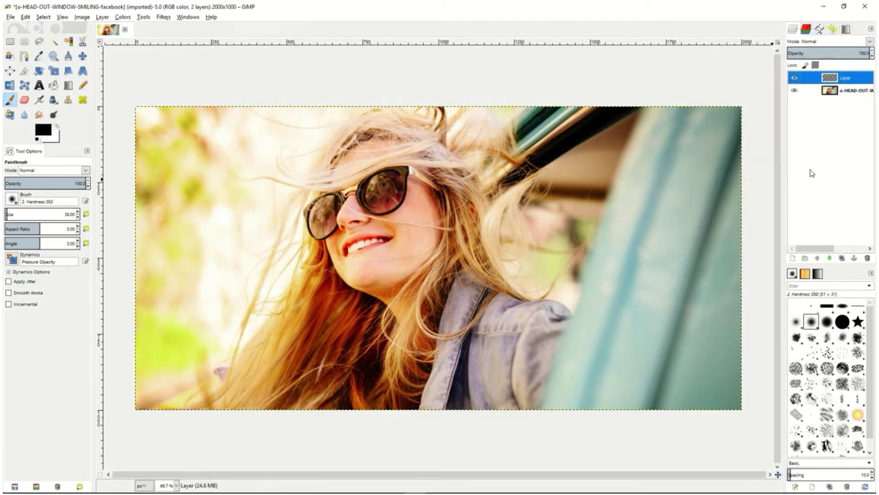
{"action": "right_click", "coordinate": [841, 81]}
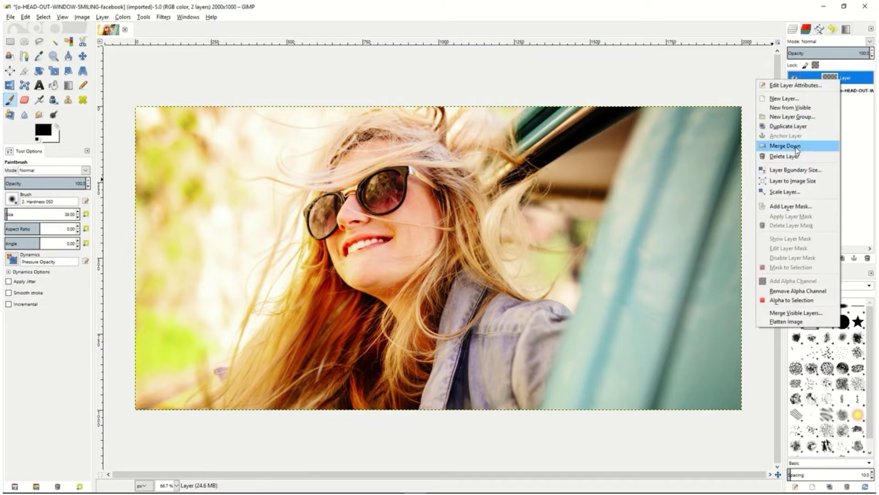
{"action": "left_click", "coordinate": [793, 207]}
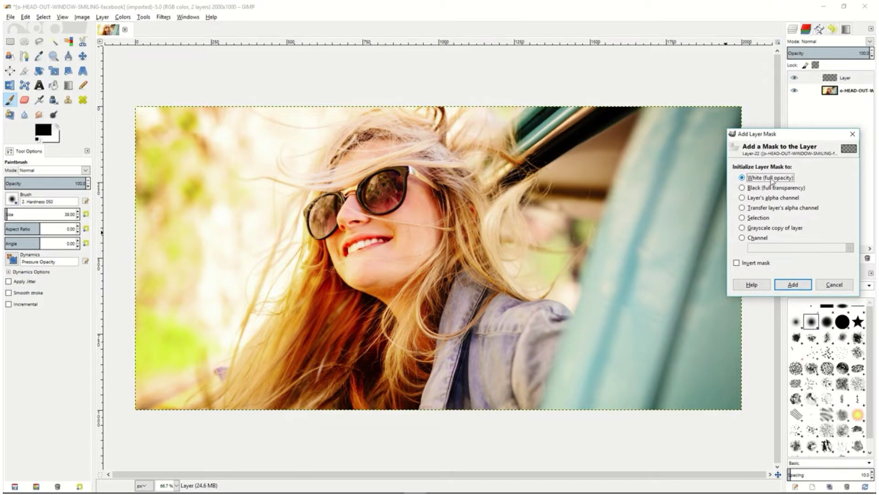
{"action": "left_click", "coordinate": [790, 284]}
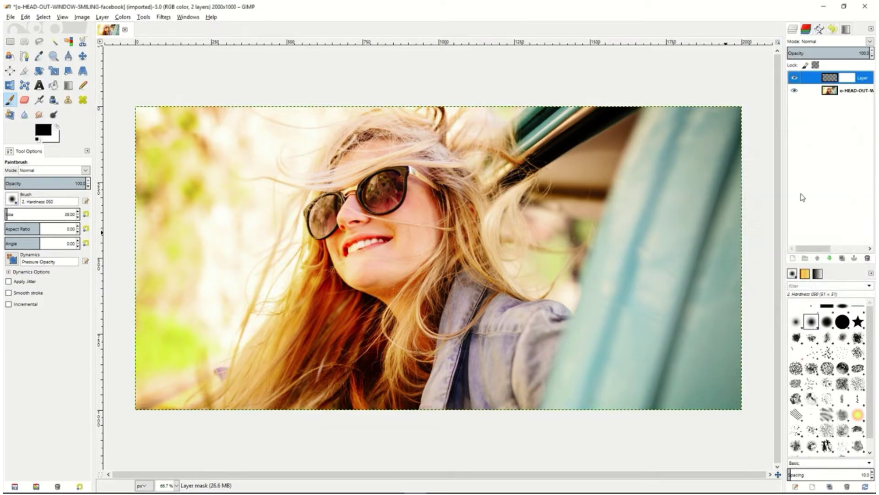
Set the new layer's blend mode to Saturation at 100% opacity
{"action": "left_click", "coordinate": [826, 43]}
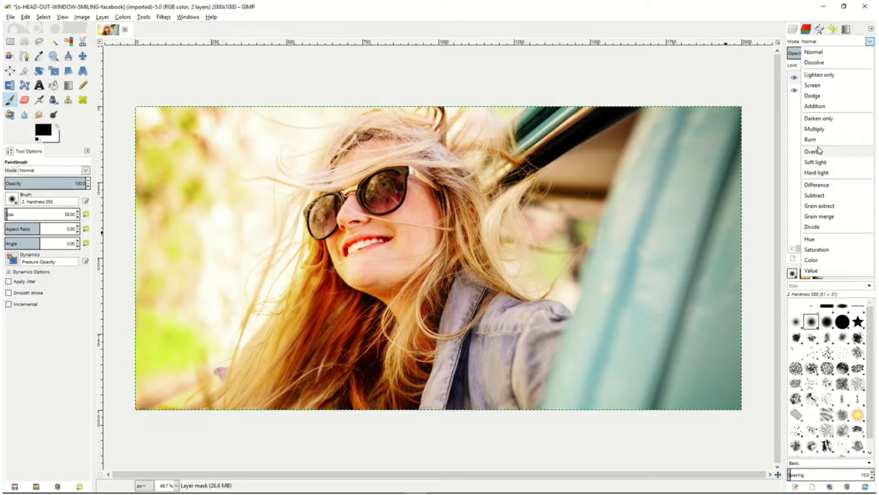
{"action": "left_click", "coordinate": [817, 249]}
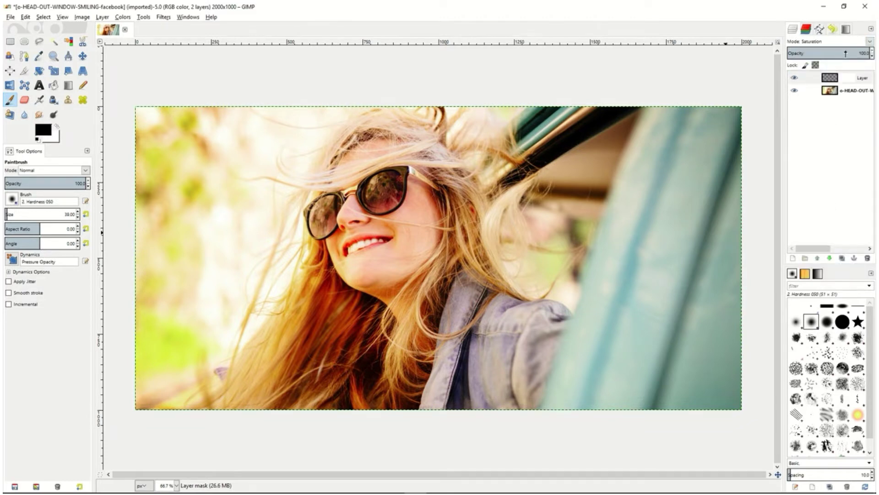
{"action": "left_click_drag", "start_coordinate": [849, 53], "coordinate": [873, 55]}
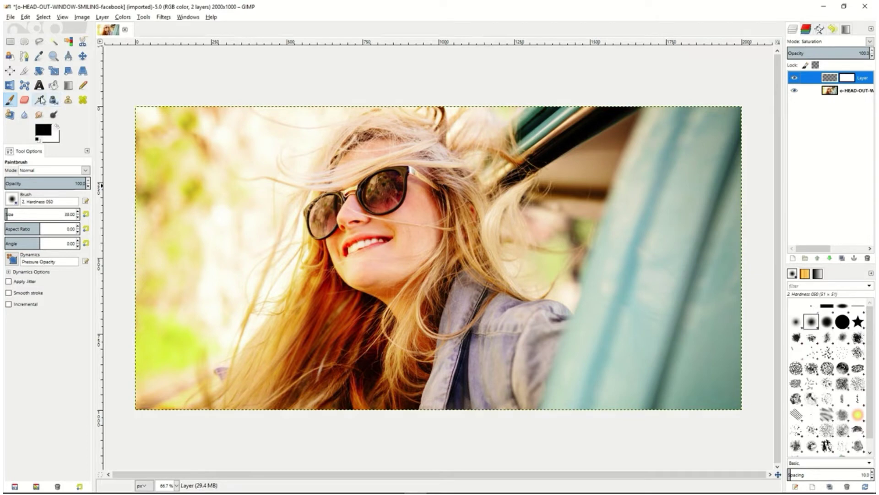
Fill the Saturation layer itself, not its mask, with the black foreground colour using Bucket Fill
{"action": "left_click", "coordinate": [54, 100]}
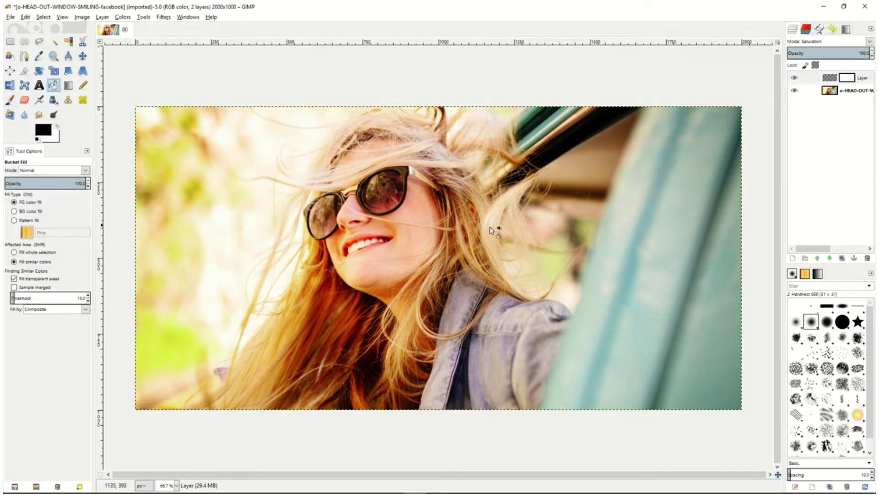
{"action": "left_click", "coordinate": [817, 81]}
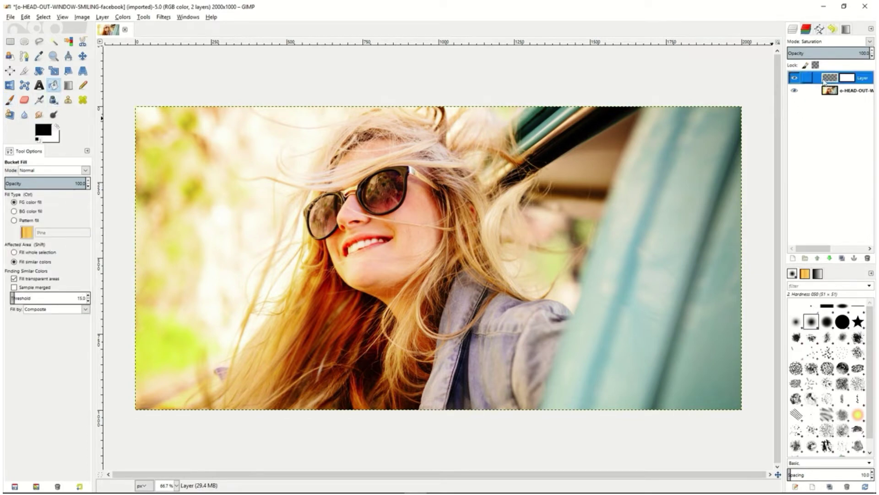
{"action": "left_click", "coordinate": [530, 207]}
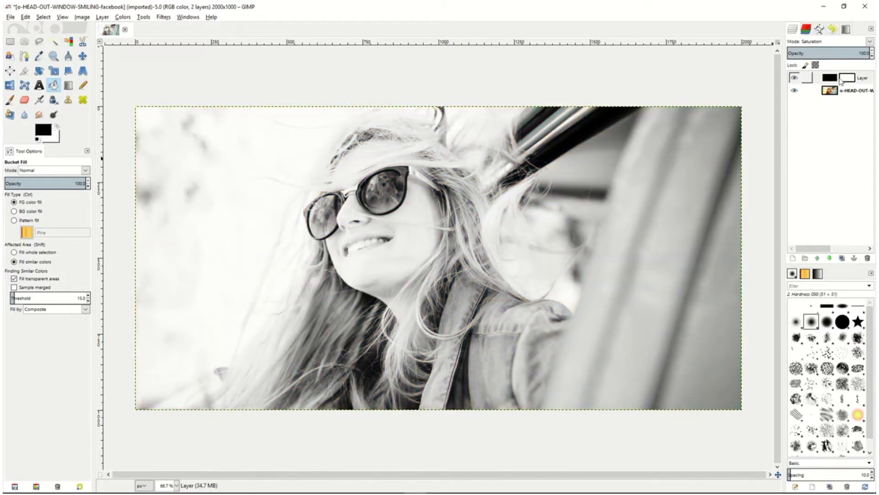
Try different opacities for the black Saturation layer and settle on about 88%
{"action": "triple_click", "coordinate": [862, 53]}
{"action": "mouse_move", "coordinate": [852, 54]}
{"action": "left_mouse_down"}
{"action": "mouse_move", "coordinate": [815, 53]}
{"action": "mouse_move", "coordinate": [862, 54]}
{"action": "left_mouse_up"}
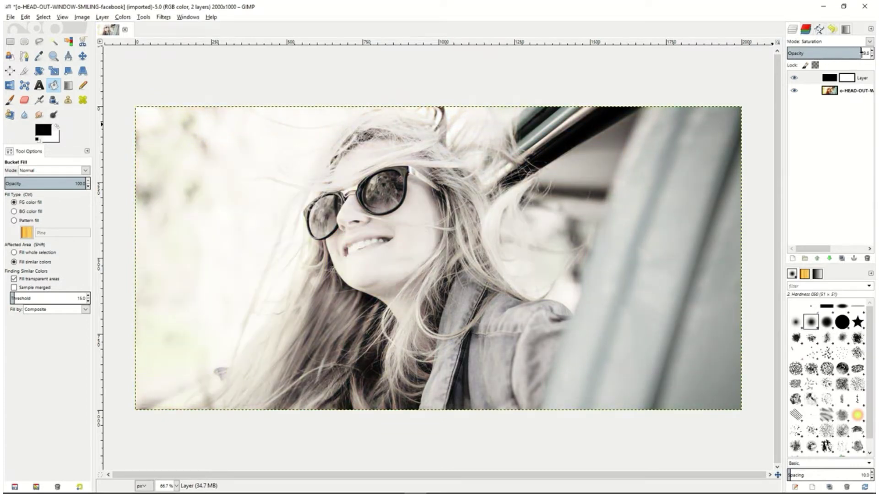
{"action": "left_click_drag", "start_coordinate": [857, 53], "coordinate": [844, 53]}
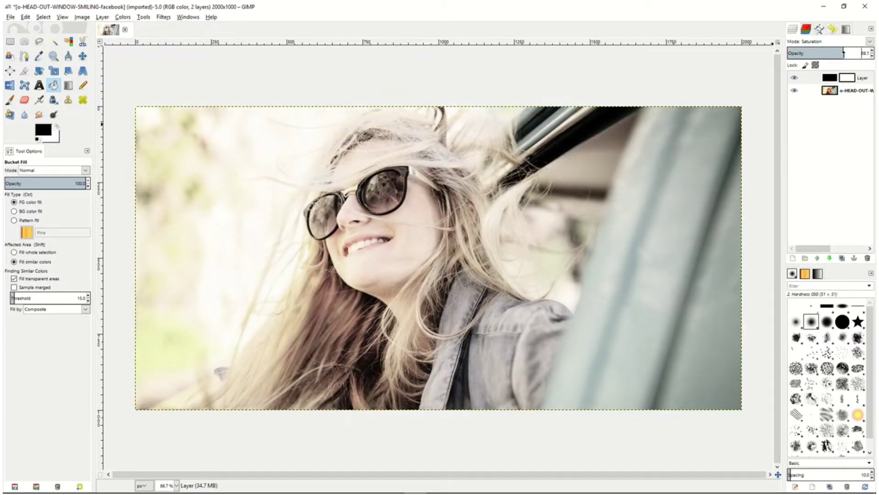
{"action": "mouse_move", "coordinate": [844, 53]}
{"action": "left_mouse_down"}
{"action": "mouse_move", "coordinate": [861, 54]}
{"action": "mouse_move", "coordinate": [844, 53]}
{"action": "left_mouse_up"}
{"action": "left_click_drag", "start_coordinate": [843, 53], "coordinate": [860, 53]}
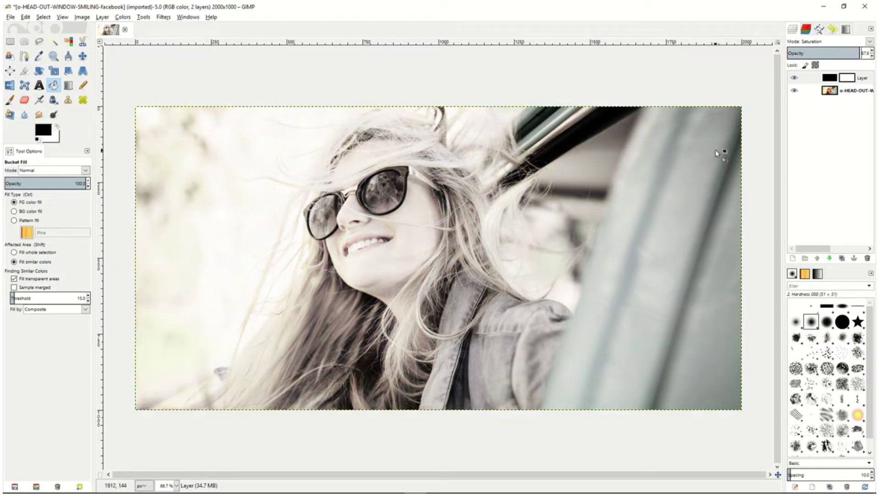
Trace the upper edge of the sunglasses on the photo layer with Scissors Select, from the smaller lens to the temple arm
{"action": "left_click", "coordinate": [831, 91]}
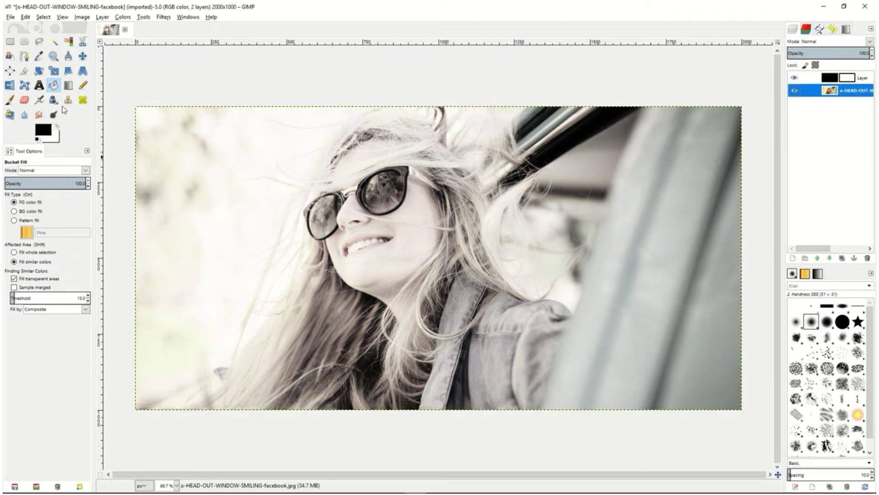
{"action": "left_click", "coordinate": [82, 42]}
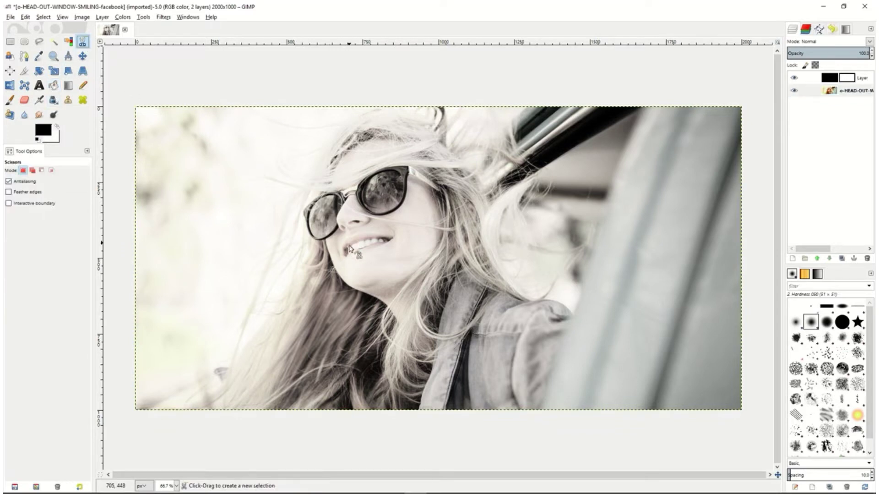
{"action": "left_click", "coordinate": [325, 239]}
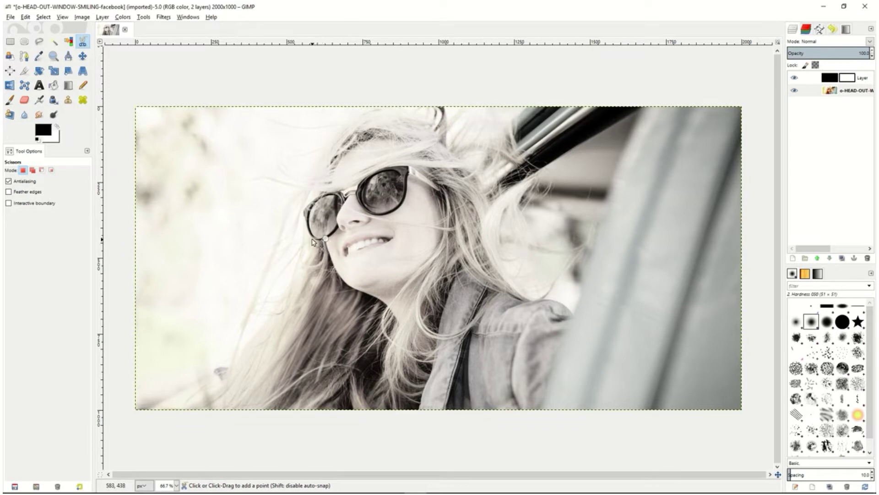
{"action": "left_click", "coordinate": [306, 224]}
{"action": "left_click", "coordinate": [303, 210]}
{"action": "left_click", "coordinate": [321, 195]}
{"action": "left_click", "coordinate": [341, 191]}
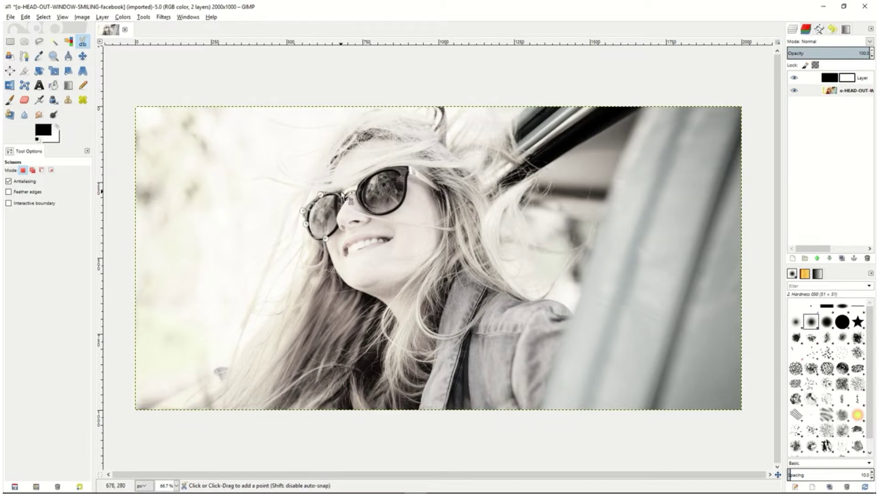
{"action": "left_click", "coordinate": [348, 190]}
{"action": "left_click", "coordinate": [358, 184]}
{"action": "left_click", "coordinate": [382, 168]}
{"action": "left_click", "coordinate": [409, 166]}
{"action": "left_click", "coordinate": [438, 188]}
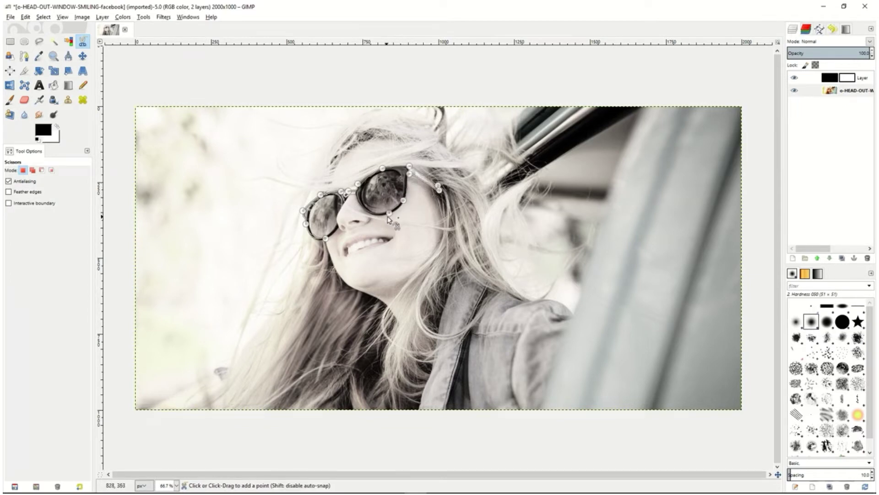
Trace the lower edge of the sunglasses back to the starting point, close the outline and convert it to a selection
{"action": "left_click", "coordinate": [389, 213]}
{"action": "left_click", "coordinate": [363, 207]}
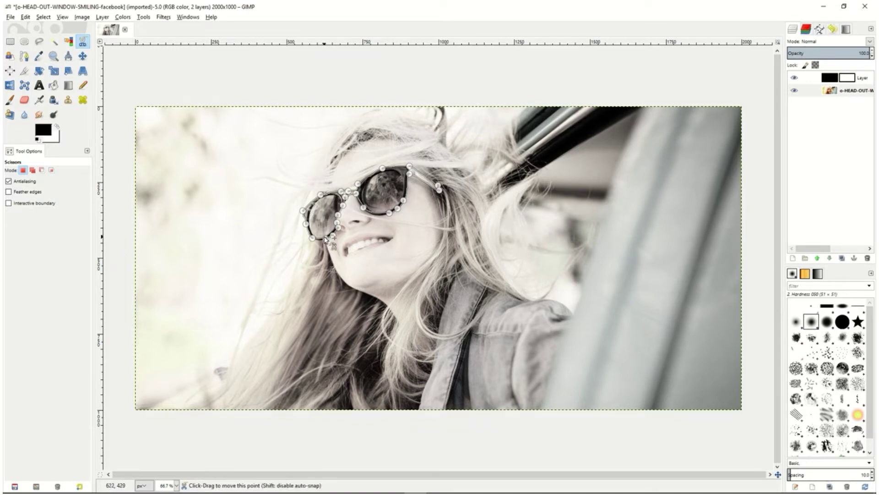
{"action": "left_click", "coordinate": [324, 238]}
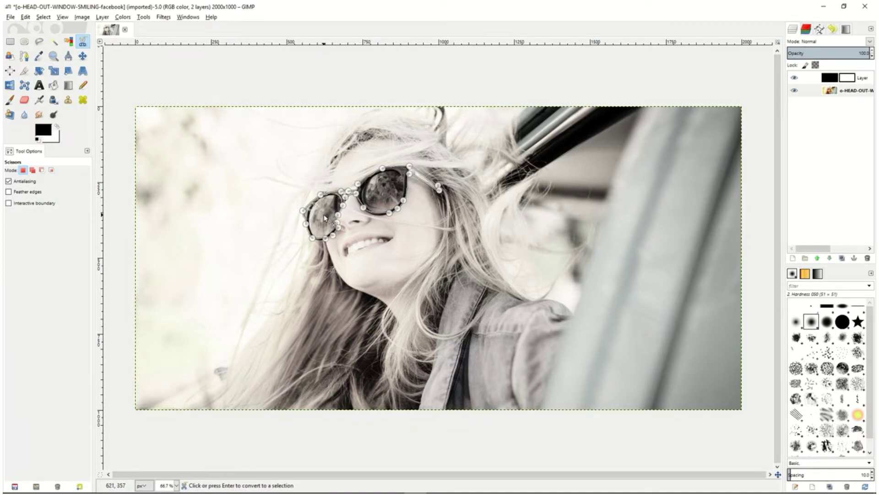
{"action": "left_click", "coordinate": [324, 218]}
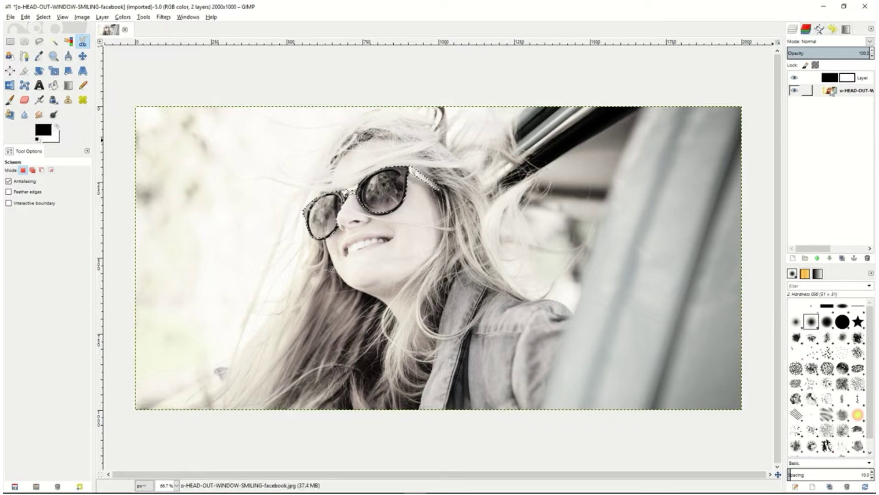
Paint black on the Saturation layer's mask inside the sunglasses selection with the size 39 Hardness 050 brush
{"action": "left_click", "coordinate": [846, 82]}
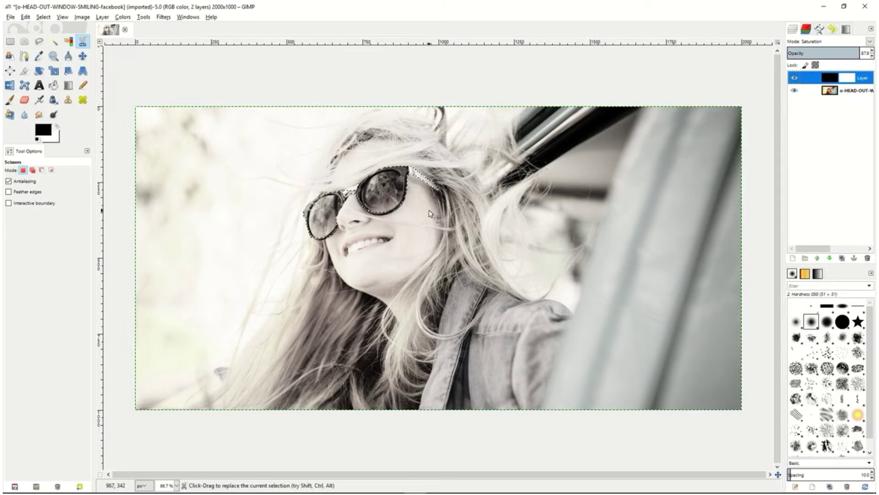
{"action": "left_click", "coordinate": [12, 100]}
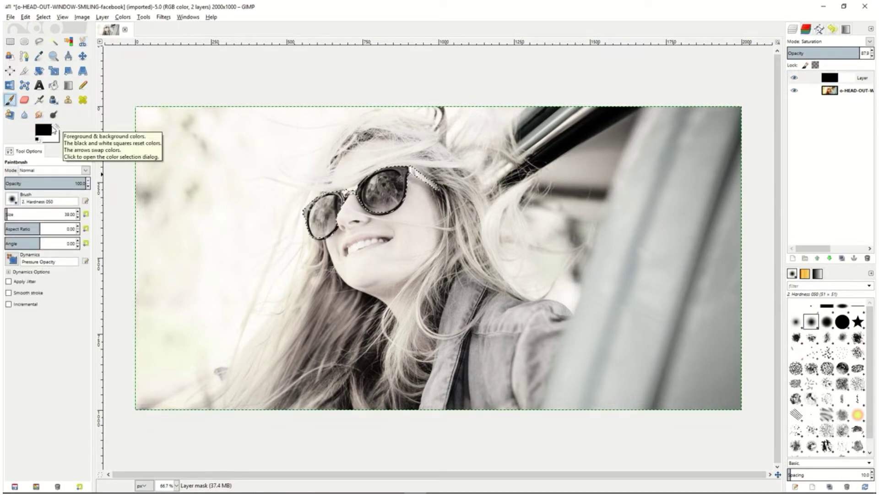
{"action": "left_click", "coordinate": [846, 79]}
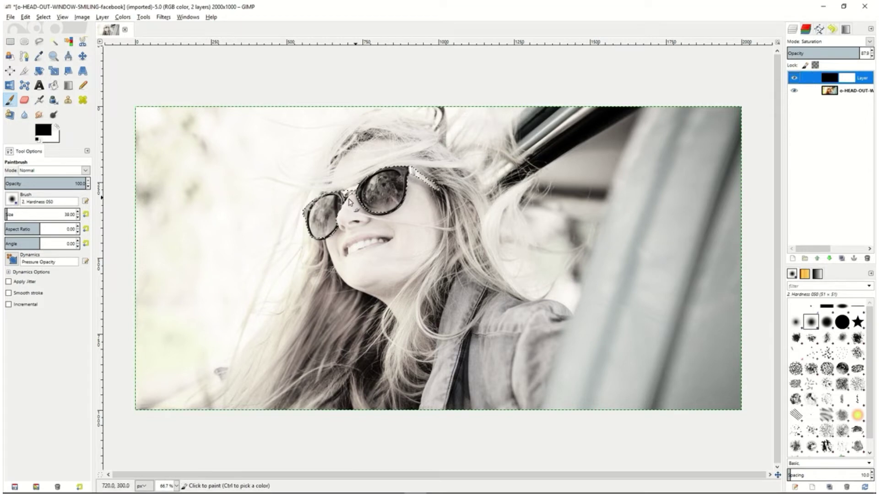
{"action": "mouse_move", "coordinate": [320, 211]}
{"action": "left_mouse_down"}
{"action": "mouse_move", "coordinate": [342, 187]}
{"action": "mouse_move", "coordinate": [303, 238]}
{"action": "mouse_move", "coordinate": [344, 211]}
{"action": "mouse_move", "coordinate": [320, 246]}
{"action": "mouse_move", "coordinate": [328, 213]}
{"action": "mouse_move", "coordinate": [349, 197]}
{"action": "mouse_move", "coordinate": [344, 219]}
{"action": "mouse_move", "coordinate": [379, 183]}
{"action": "mouse_move", "coordinate": [369, 199]}
{"action": "mouse_move", "coordinate": [386, 220]}
{"action": "mouse_move", "coordinate": [378, 194]}
{"action": "mouse_move", "coordinate": [421, 176]}
{"action": "mouse_move", "coordinate": [408, 183]}
{"action": "mouse_move", "coordinate": [445, 191]}
{"action": "mouse_move", "coordinate": [360, 198]}
{"action": "left_mouse_up"}
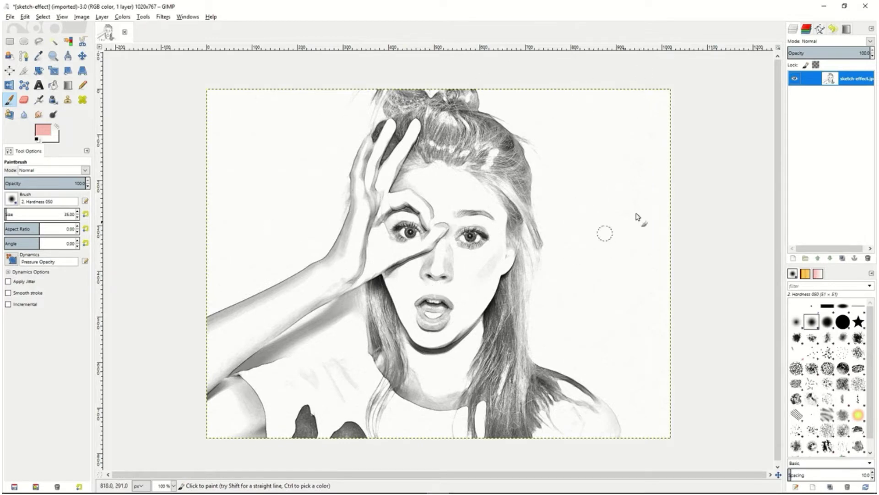
Add a transparent 1020 × 767 px layer above the sketch and set its blend mode to Multiply
{"action": "right_click", "coordinate": [818, 81]}
{"action": "left_click", "coordinate": [758, 97]}
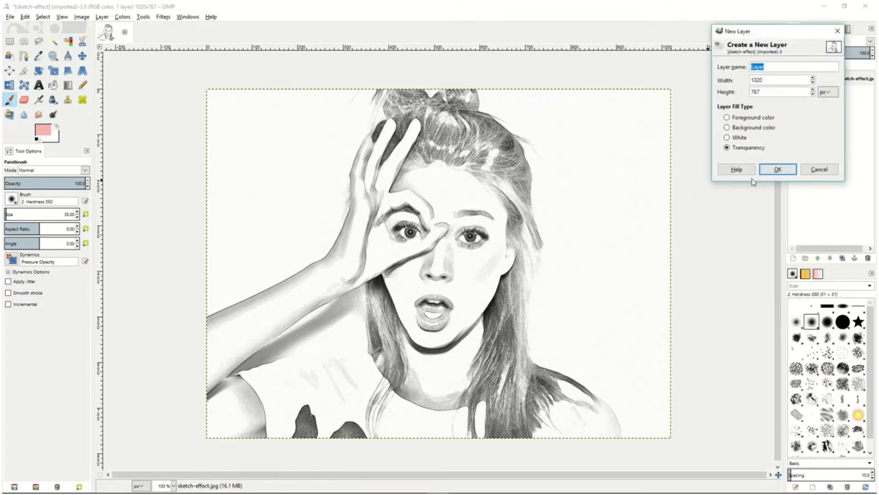
{"action": "left_click", "coordinate": [778, 170]}
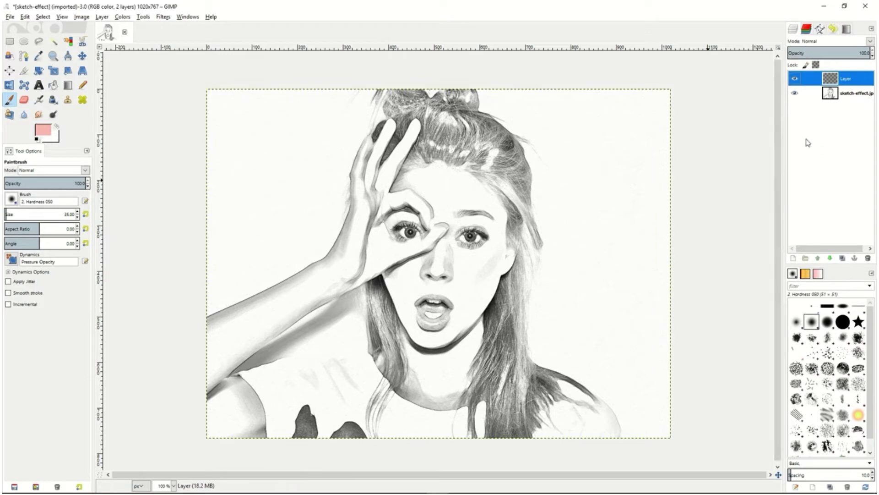
{"action": "left_click", "coordinate": [869, 42]}
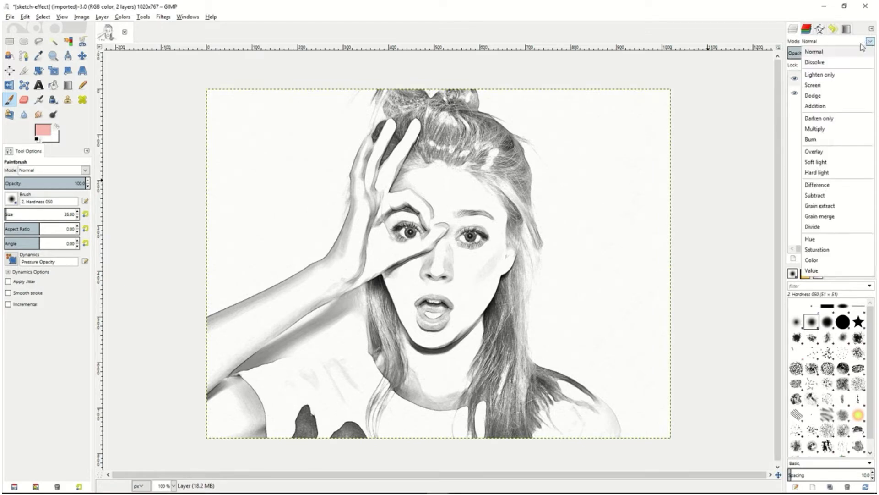
{"action": "left_click", "coordinate": [819, 130]}
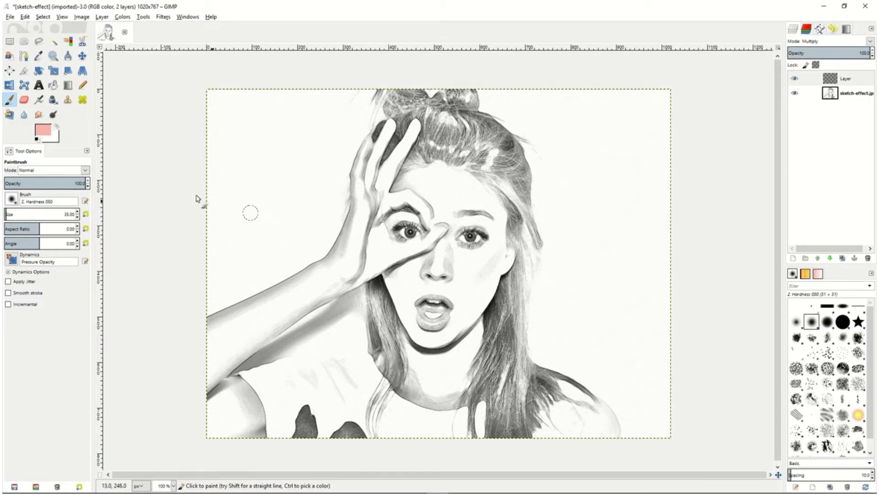
Paint the hand and face on the Multiply layer in pink e7b9b9 with the size 35 Hardness 050 brush
{"action": "left_click", "coordinate": [43, 129]}
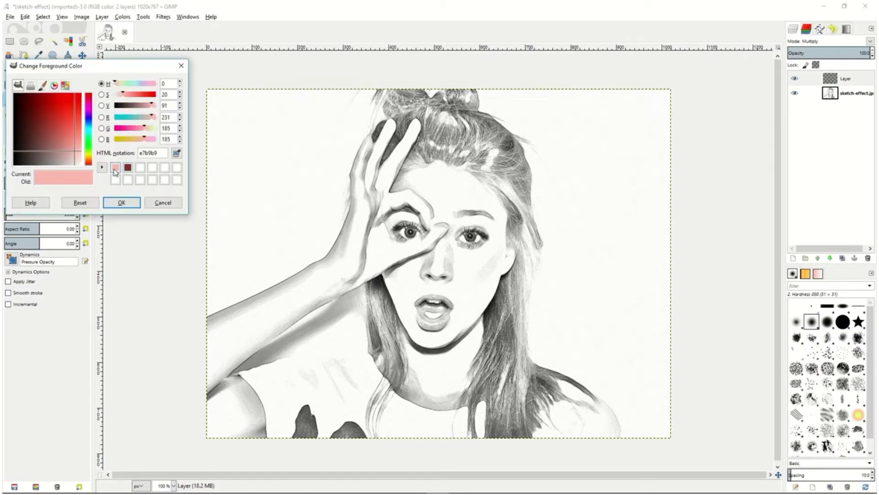
{"action": "left_click", "coordinate": [122, 203]}
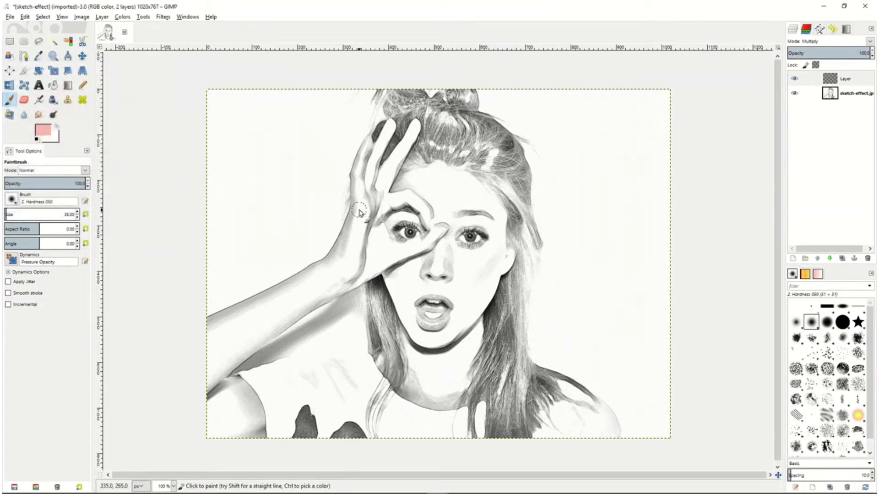
{"action": "mouse_move", "coordinate": [360, 212]}
{"action": "left_mouse_down"}
{"action": "mouse_move", "coordinate": [360, 191]}
{"action": "mouse_move", "coordinate": [364, 213]}
{"action": "left_mouse_up"}
{"action": "mouse_move", "coordinate": [359, 175]}
{"action": "left_mouse_down"}
{"action": "mouse_move", "coordinate": [363, 200]}
{"action": "mouse_move", "coordinate": [368, 144]}
{"action": "mouse_move", "coordinate": [357, 183]}
{"action": "mouse_move", "coordinate": [367, 160]}
{"action": "mouse_move", "coordinate": [367, 195]}
{"action": "mouse_move", "coordinate": [391, 125]}
{"action": "mouse_move", "coordinate": [371, 197]}
{"action": "mouse_move", "coordinate": [371, 183]}
{"action": "mouse_move", "coordinate": [390, 170]}
{"action": "mouse_move", "coordinate": [373, 195]}
{"action": "mouse_move", "coordinate": [416, 123]}
{"action": "mouse_move", "coordinate": [382, 180]}
{"action": "mouse_move", "coordinate": [385, 166]}
{"action": "mouse_move", "coordinate": [386, 203]}
{"action": "mouse_move", "coordinate": [420, 203]}
{"action": "mouse_move", "coordinate": [384, 210]}
{"action": "mouse_move", "coordinate": [425, 200]}
{"action": "mouse_move", "coordinate": [437, 224]}
{"action": "mouse_move", "coordinate": [418, 203]}
{"action": "mouse_move", "coordinate": [430, 234]}
{"action": "mouse_move", "coordinate": [430, 211]}
{"action": "mouse_move", "coordinate": [440, 237]}
{"action": "mouse_move", "coordinate": [437, 226]}
{"action": "mouse_move", "coordinate": [421, 249]}
{"action": "mouse_move", "coordinate": [440, 226]}
{"action": "mouse_move", "coordinate": [404, 252]}
{"action": "mouse_move", "coordinate": [422, 239]}
{"action": "mouse_move", "coordinate": [378, 256]}
{"action": "mouse_move", "coordinate": [388, 257]}
{"action": "mouse_move", "coordinate": [369, 192]}
{"action": "mouse_move", "coordinate": [374, 233]}
{"action": "mouse_move", "coordinate": [353, 217]}
{"action": "mouse_move", "coordinate": [354, 238]}
{"action": "mouse_move", "coordinate": [376, 235]}
{"action": "mouse_move", "coordinate": [364, 272]}
{"action": "mouse_move", "coordinate": [395, 252]}
{"action": "mouse_move", "coordinate": [390, 219]}
{"action": "mouse_move", "coordinate": [428, 232]}
{"action": "mouse_move", "coordinate": [410, 215]}
{"action": "mouse_move", "coordinate": [424, 186]}
{"action": "mouse_move", "coordinate": [395, 194]}
{"action": "mouse_move", "coordinate": [448, 169]}
{"action": "mouse_move", "coordinate": [453, 190]}
{"action": "mouse_move", "coordinate": [429, 196]}
{"action": "mouse_move", "coordinate": [471, 183]}
{"action": "mouse_move", "coordinate": [501, 209]}
{"action": "mouse_move", "coordinate": [502, 220]}
{"action": "mouse_move", "coordinate": [492, 203]}
{"action": "mouse_move", "coordinate": [444, 208]}
{"action": "mouse_move", "coordinate": [488, 220]}
{"action": "mouse_move", "coordinate": [442, 225]}
{"action": "mouse_move", "coordinate": [491, 221]}
{"action": "mouse_move", "coordinate": [506, 243]}
{"action": "mouse_move", "coordinate": [501, 268]}
{"action": "mouse_move", "coordinate": [515, 254]}
{"action": "mouse_move", "coordinate": [478, 229]}
{"action": "mouse_move", "coordinate": [447, 226]}
{"action": "mouse_move", "coordinate": [477, 263]}
{"action": "mouse_move", "coordinate": [450, 244]}
{"action": "mouse_move", "coordinate": [477, 253]}
{"action": "mouse_move", "coordinate": [437, 247]}
{"action": "left_mouse_up"}
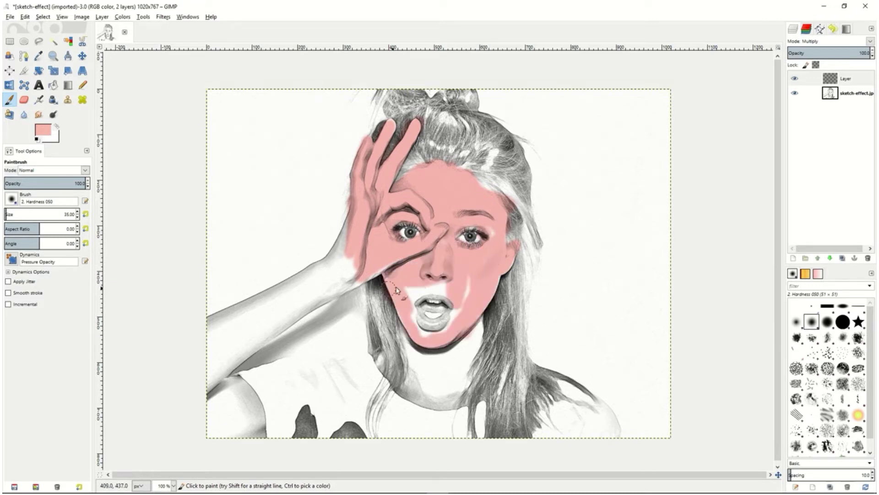
{"action": "mouse_move", "coordinate": [397, 290]}
{"action": "left_mouse_down"}
{"action": "mouse_move", "coordinate": [435, 341]}
{"action": "mouse_move", "coordinate": [469, 323]}
{"action": "mouse_move", "coordinate": [462, 306]}
{"action": "left_mouse_up"}
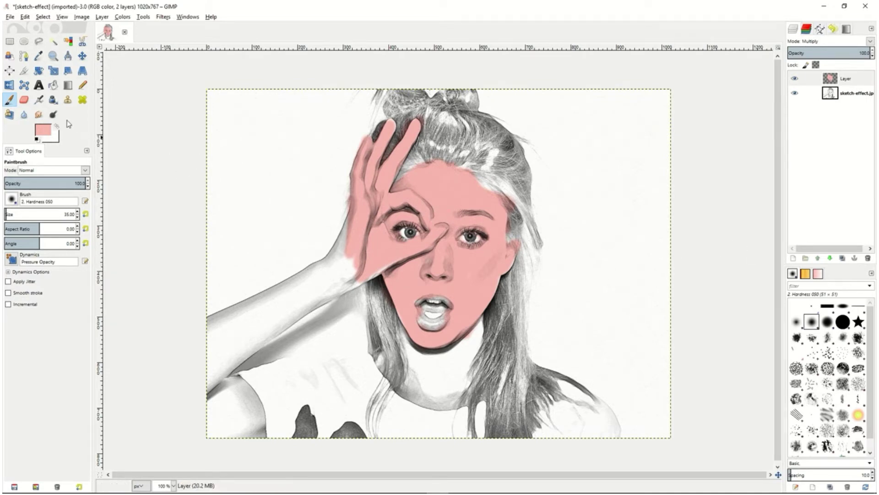
Burn the midtones around the raised fingers, along the hairline and down the side of the face with a size 15 brush
{"action": "left_click", "coordinate": [53, 114]}
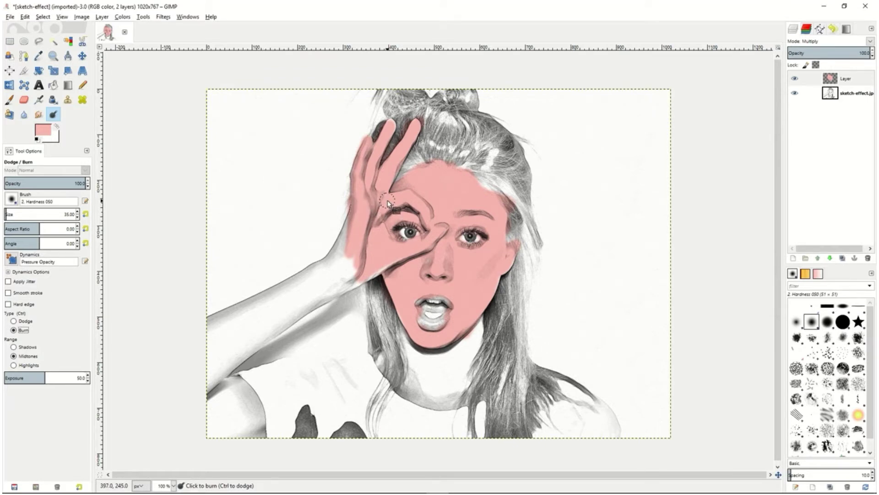
{"action": "key", "text": "bracketleft"}
{"action": "key", "text": "bracketleft"}
{"action": "key", "text": "bracketleft"}
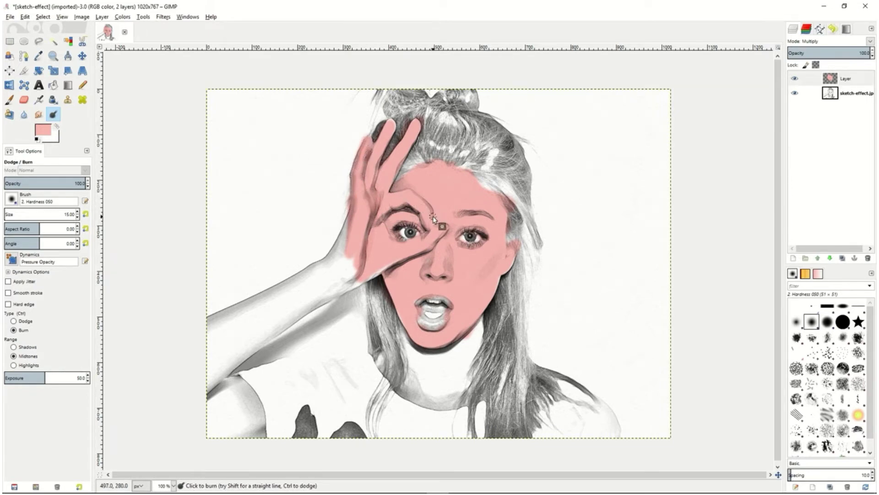
{"action": "mouse_move", "coordinate": [428, 205]}
{"action": "left_mouse_down"}
{"action": "mouse_move", "coordinate": [416, 196]}
{"action": "mouse_move", "coordinate": [434, 212]}
{"action": "mouse_move", "coordinate": [413, 191]}
{"action": "mouse_move", "coordinate": [432, 220]}
{"action": "left_mouse_up"}
{"action": "mouse_move", "coordinate": [412, 164]}
{"action": "left_mouse_down"}
{"action": "mouse_move", "coordinate": [472, 184]}
{"action": "mouse_move", "coordinate": [422, 164]}
{"action": "mouse_move", "coordinate": [455, 173]}
{"action": "mouse_move", "coordinate": [402, 196]}
{"action": "mouse_move", "coordinate": [444, 172]}
{"action": "mouse_move", "coordinate": [484, 188]}
{"action": "mouse_move", "coordinate": [503, 216]}
{"action": "mouse_move", "coordinate": [486, 190]}
{"action": "mouse_move", "coordinate": [511, 233]}
{"action": "mouse_move", "coordinate": [486, 190]}
{"action": "mouse_move", "coordinate": [449, 164]}
{"action": "mouse_move", "coordinate": [421, 163]}
{"action": "mouse_move", "coordinate": [395, 183]}
{"action": "mouse_move", "coordinate": [429, 166]}
{"action": "mouse_move", "coordinate": [479, 186]}
{"action": "mouse_move", "coordinate": [504, 214]}
{"action": "mouse_move", "coordinate": [503, 243]}
{"action": "mouse_move", "coordinate": [499, 210]}
{"action": "left_mouse_up"}
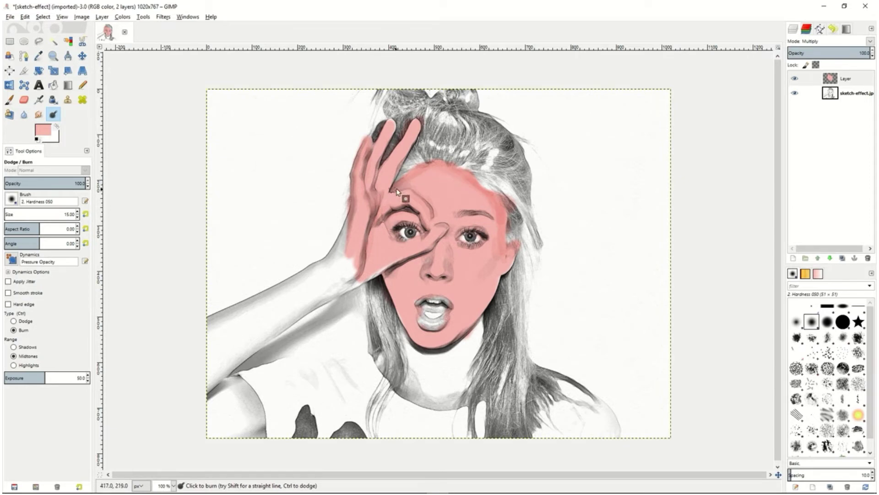
Blend the burned shading across the forehead and side of the face with the Smudge tool at a reduced rate
{"action": "key", "text": "s"}
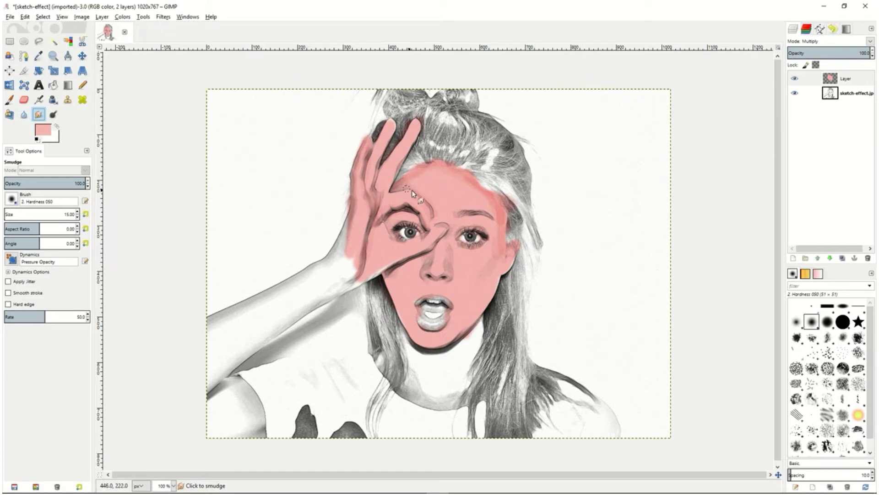
{"action": "left_click_drag", "start_coordinate": [34, 320], "coordinate": [4, 317]}
{"action": "mouse_move", "coordinate": [404, 185]}
{"action": "left_mouse_down"}
{"action": "mouse_move", "coordinate": [409, 179]}
{"action": "mouse_move", "coordinate": [432, 168]}
{"action": "mouse_move", "coordinate": [469, 180]}
{"action": "mouse_move", "coordinate": [465, 188]}
{"action": "mouse_move", "coordinate": [468, 181]}
{"action": "mouse_move", "coordinate": [497, 206]}
{"action": "mouse_move", "coordinate": [490, 200]}
{"action": "mouse_move", "coordinate": [494, 257]}
{"action": "mouse_move", "coordinate": [502, 236]}
{"action": "left_mouse_up"}
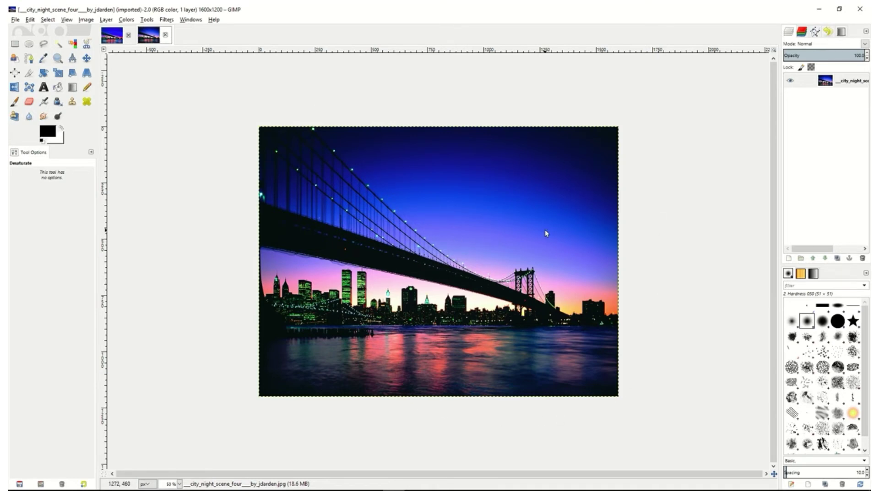
Duplicate the night city layer and apply Advanced Tone Mapping with blur 10, blurred layer opacity 75, merged layer opacity 90 and 5 copies
{"action": "right_click", "coordinate": [810, 81]}
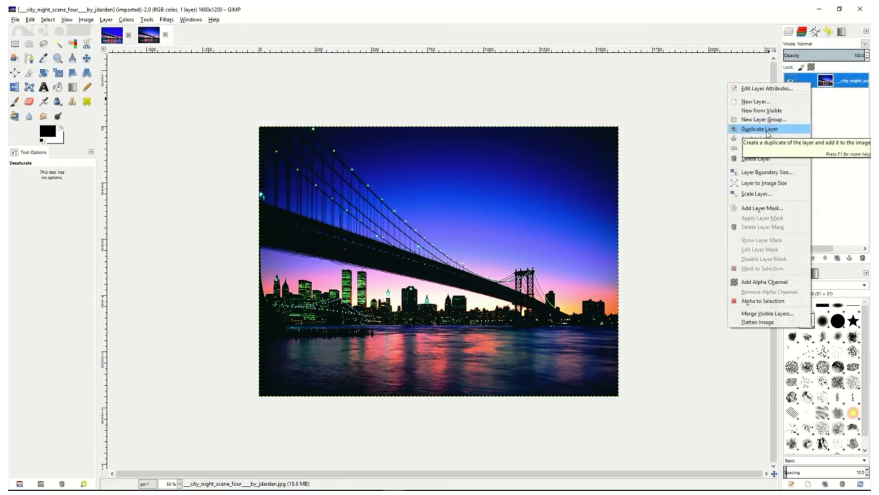
{"action": "left_click", "coordinate": [768, 131]}
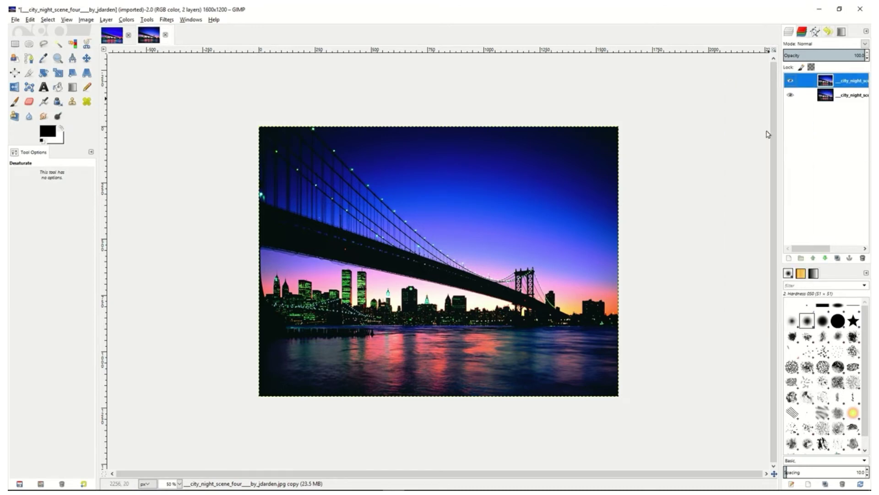
{"action": "left_click", "coordinate": [168, 19]}
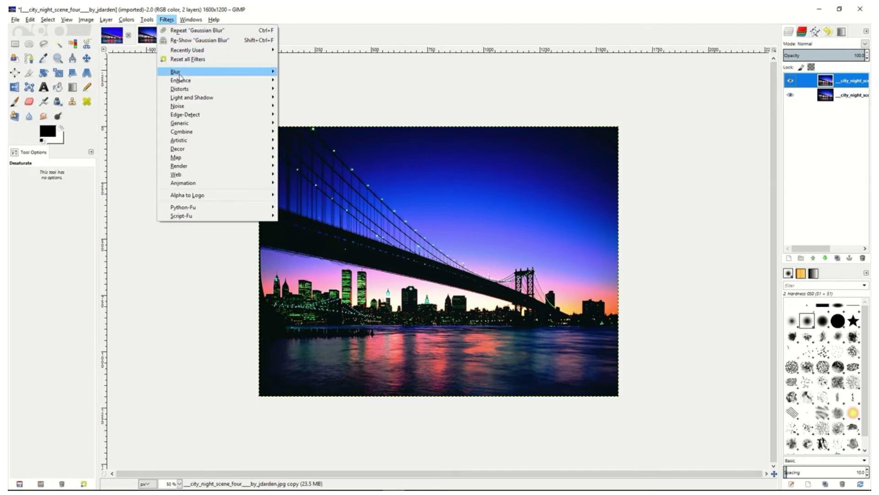
{"action": "mouse_move", "coordinate": [180, 82]}
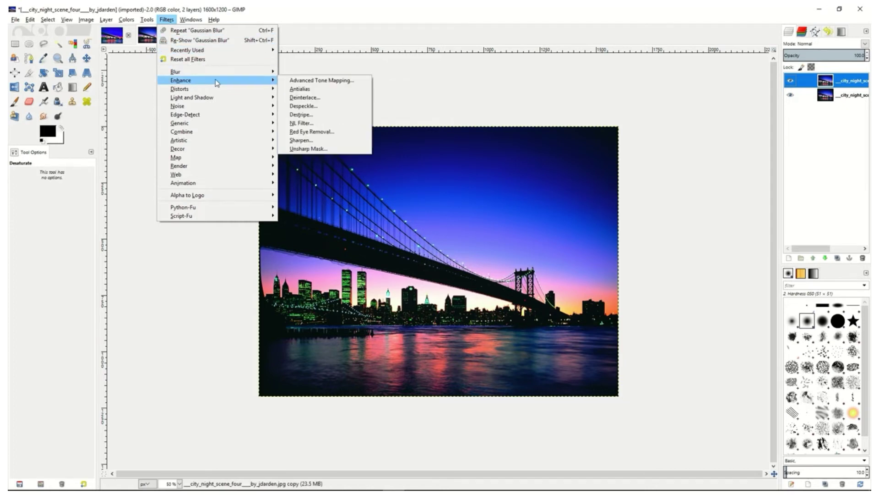
{"action": "left_click", "coordinate": [315, 81]}
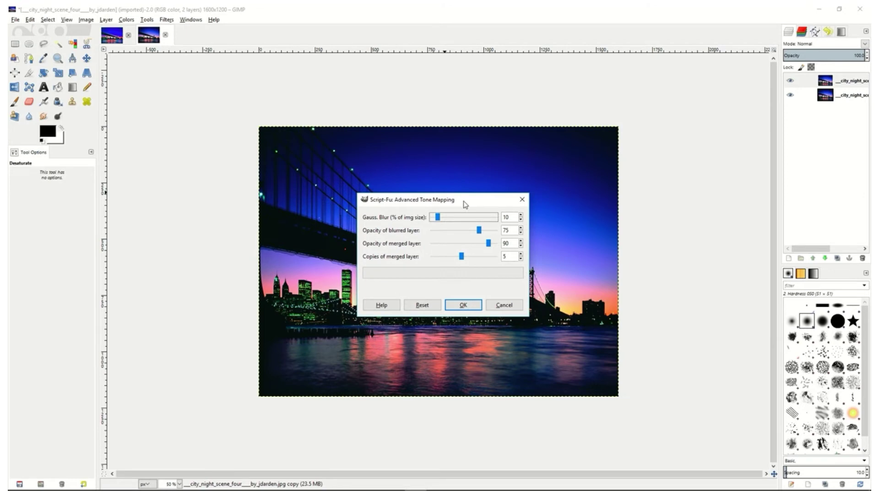
{"action": "left_click", "coordinate": [463, 259]}
{"action": "mouse_move", "coordinate": [464, 259]}
{"action": "left_mouse_down"}
{"action": "mouse_move", "coordinate": [437, 259]}
{"action": "mouse_move", "coordinate": [460, 259]}
{"action": "left_mouse_up"}
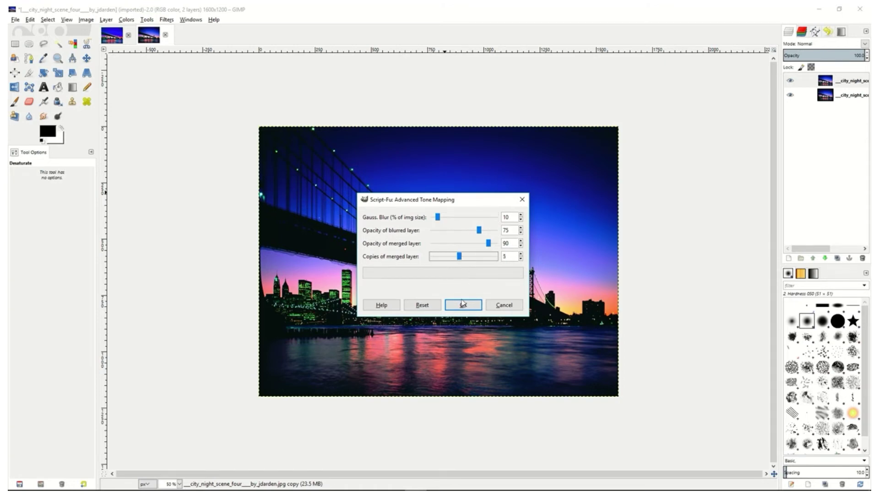
{"action": "left_click", "coordinate": [463, 306]}
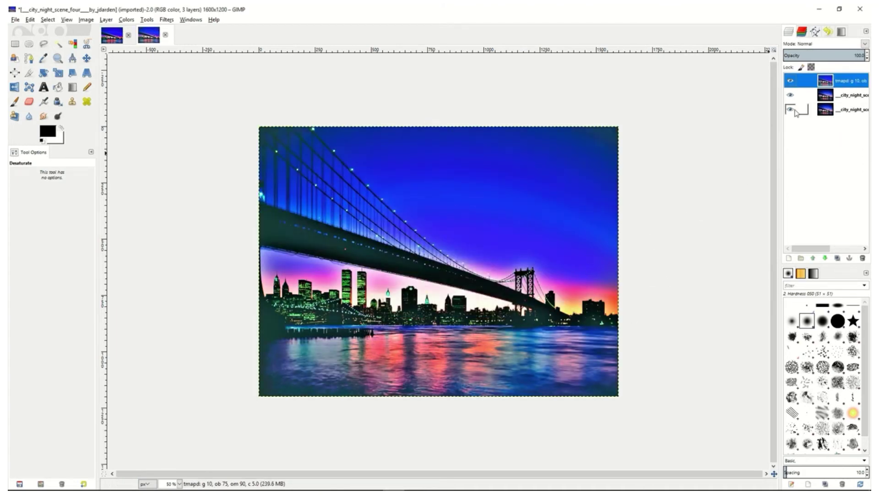
Merge the tone-mapped layer down into a single layer and lower its Levels gamma to 0.92
{"action": "right_click", "coordinate": [815, 84]}
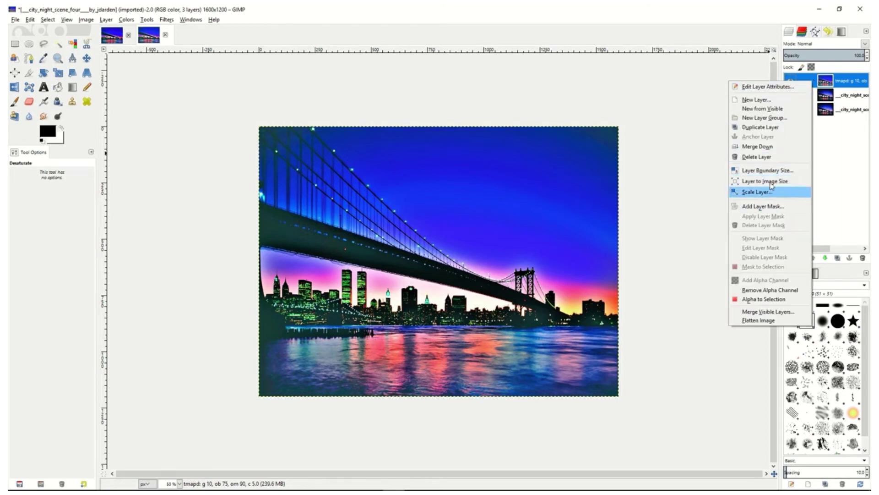
{"action": "left_click", "coordinate": [769, 147]}
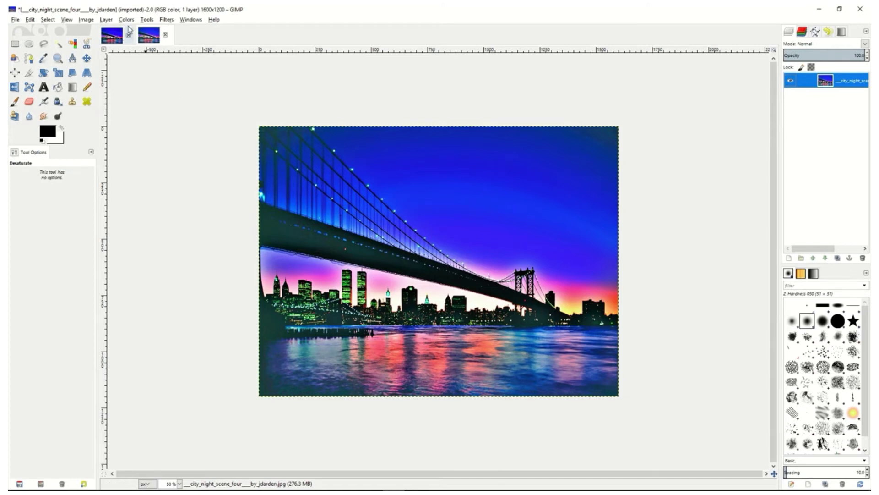
{"action": "left_click", "coordinate": [127, 20]}
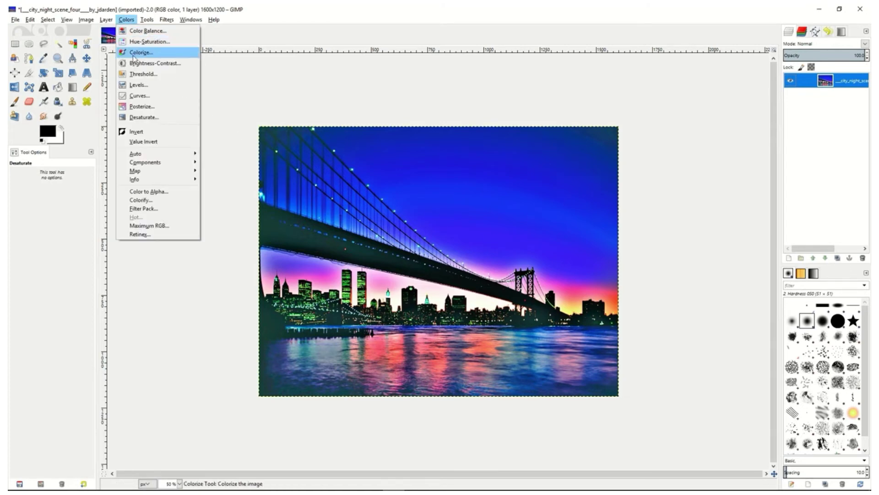
{"action": "left_click", "coordinate": [139, 85]}
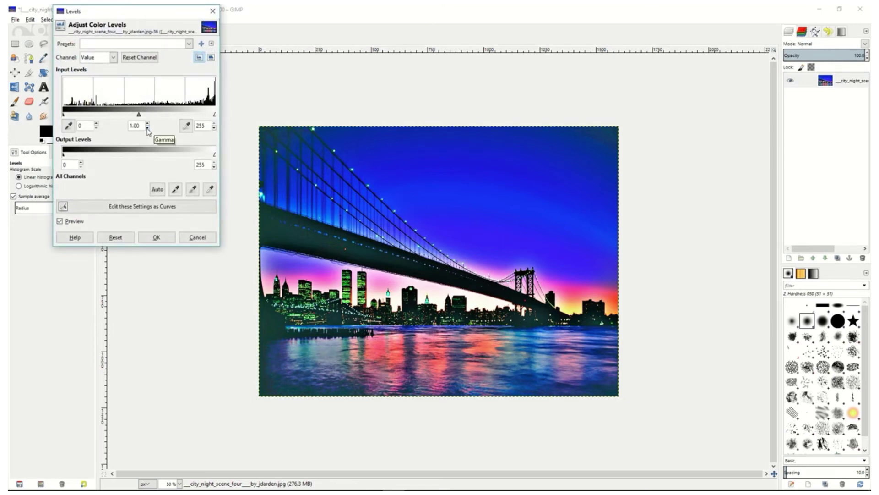
{"action": "left_click", "coordinate": [147, 127]}
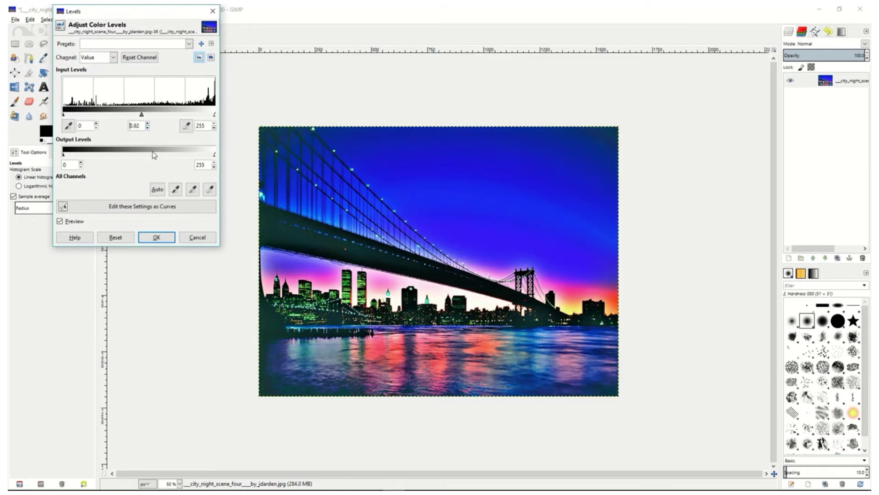
{"action": "left_click", "coordinate": [156, 238]}
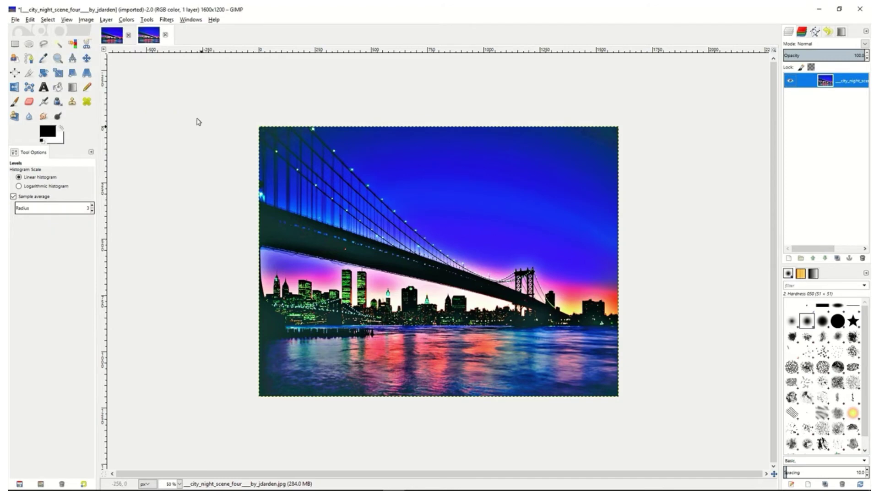
Duplicate the merged city layer, compare the desaturation methods and desaturate the copy by Lightness
{"action": "right_click", "coordinate": [813, 84]}
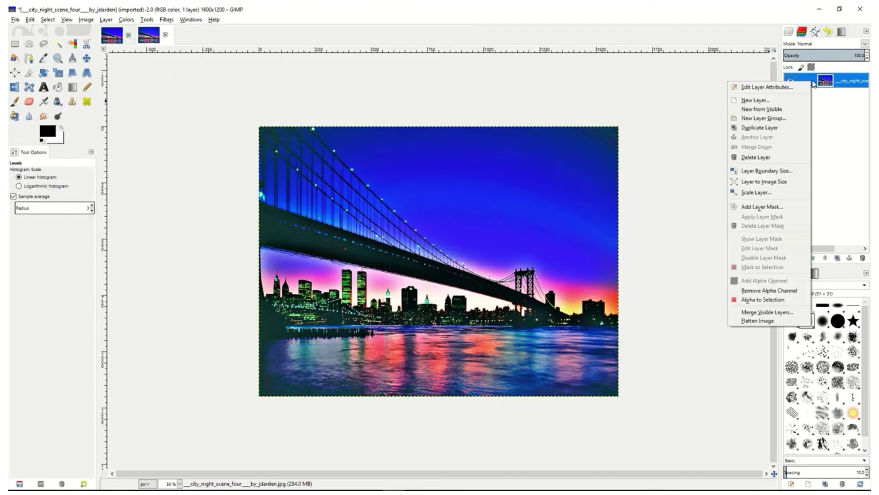
{"action": "left_click", "coordinate": [760, 127]}
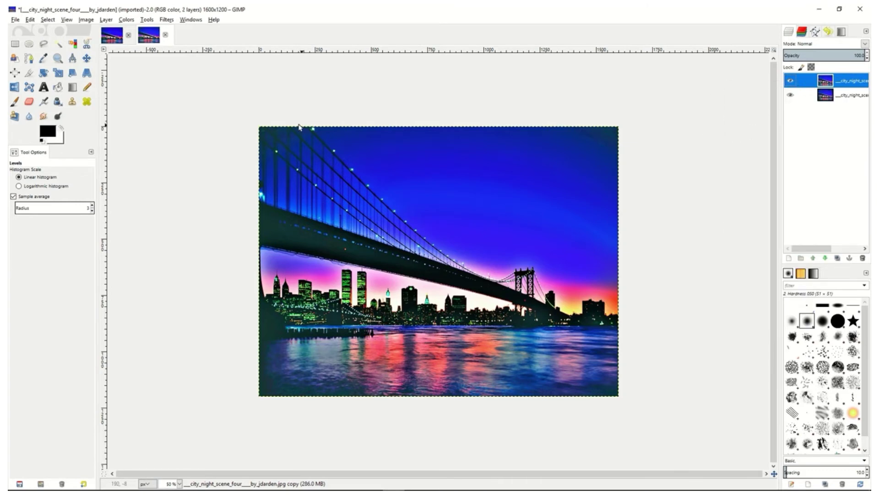
{"action": "left_click", "coordinate": [127, 20]}
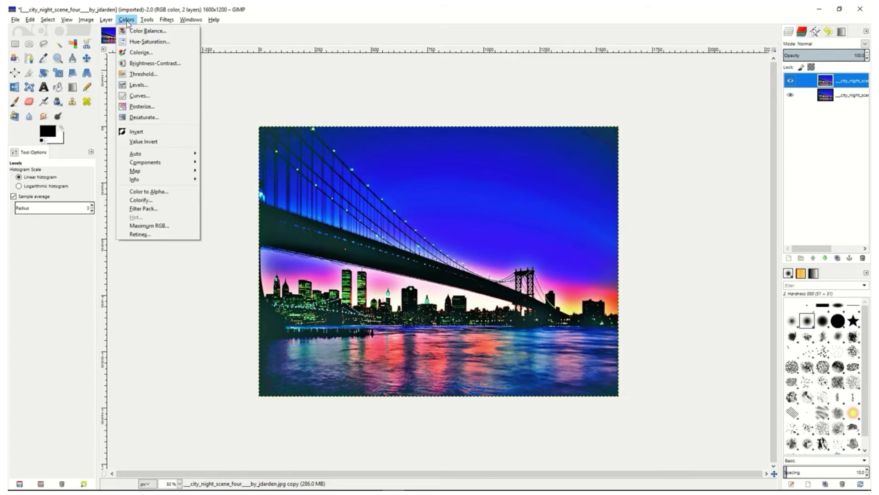
{"action": "left_click", "coordinate": [134, 119]}
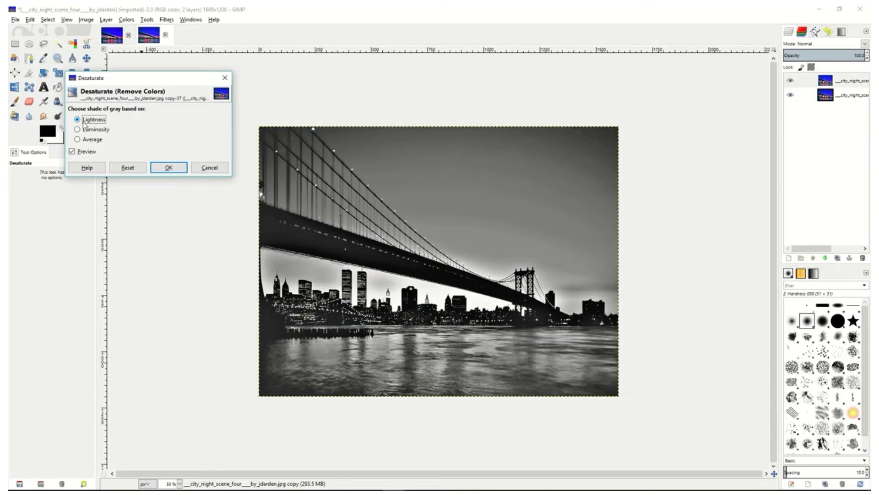
{"action": "left_click", "coordinate": [87, 131]}
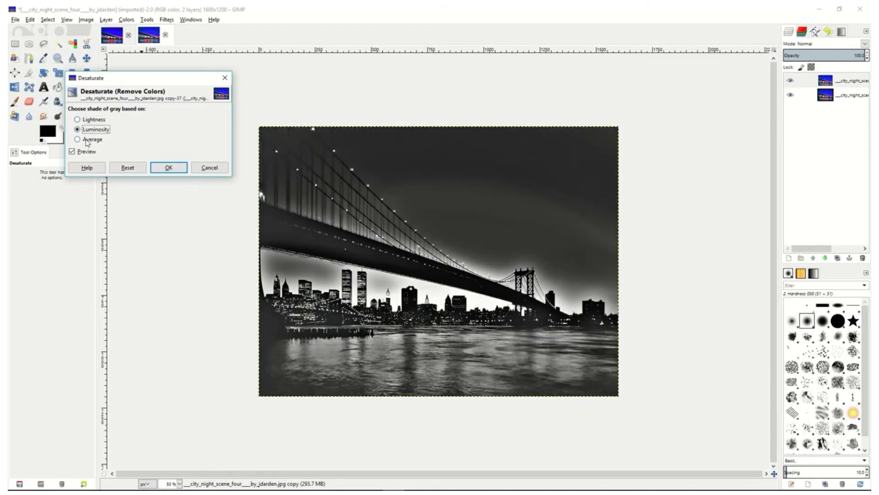
{"action": "left_click", "coordinate": [87, 140]}
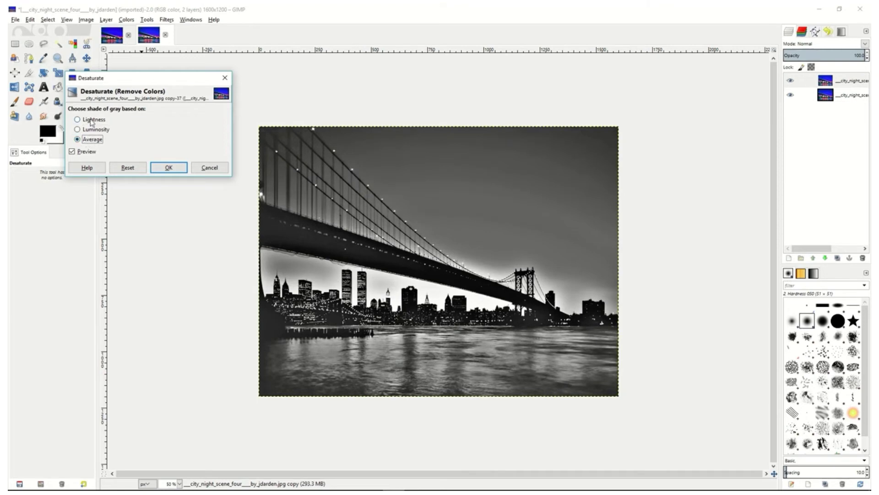
{"action": "left_click", "coordinate": [92, 121]}
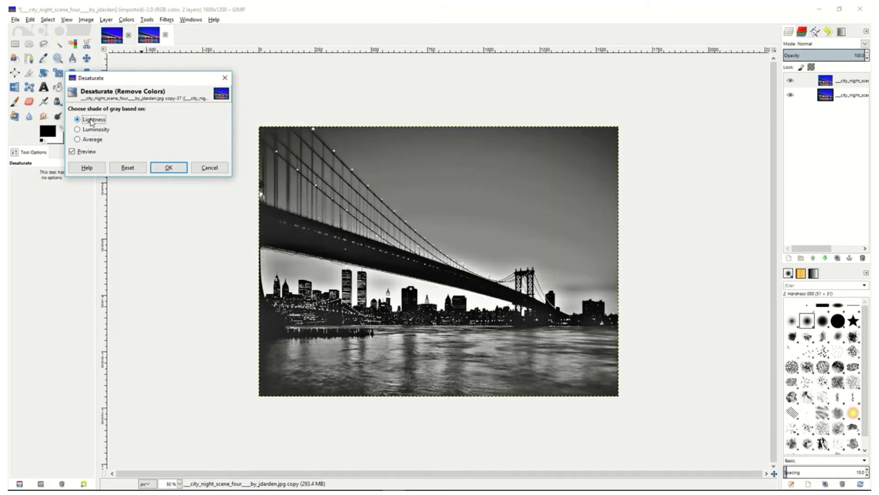
{"action": "left_click", "coordinate": [161, 169]}
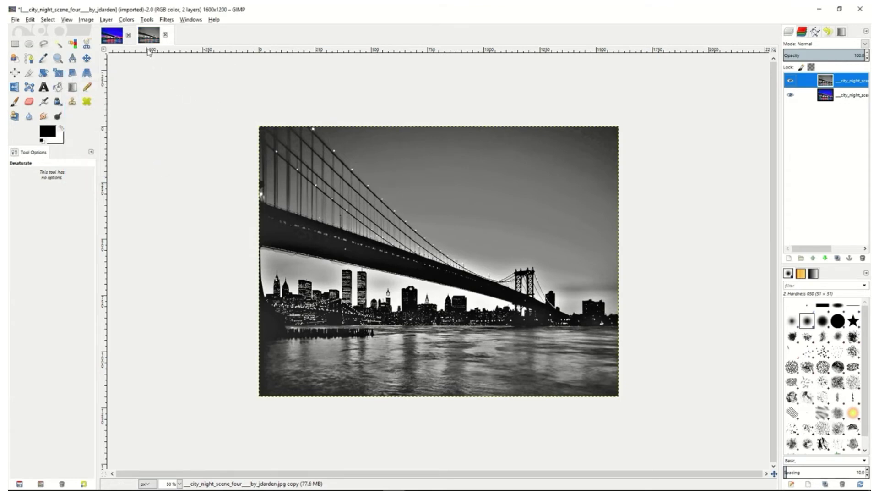
Invert the colours of the desaturated copy
{"action": "left_click", "coordinate": [127, 20]}
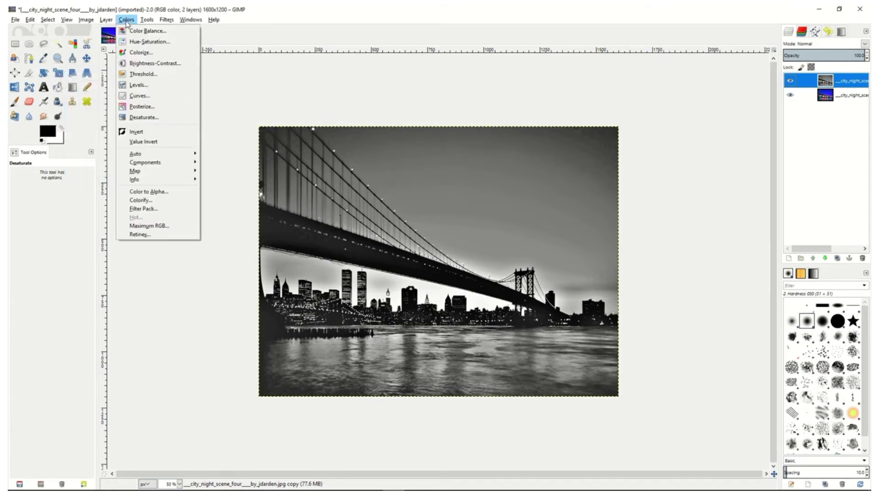
{"action": "left_click", "coordinate": [137, 132]}
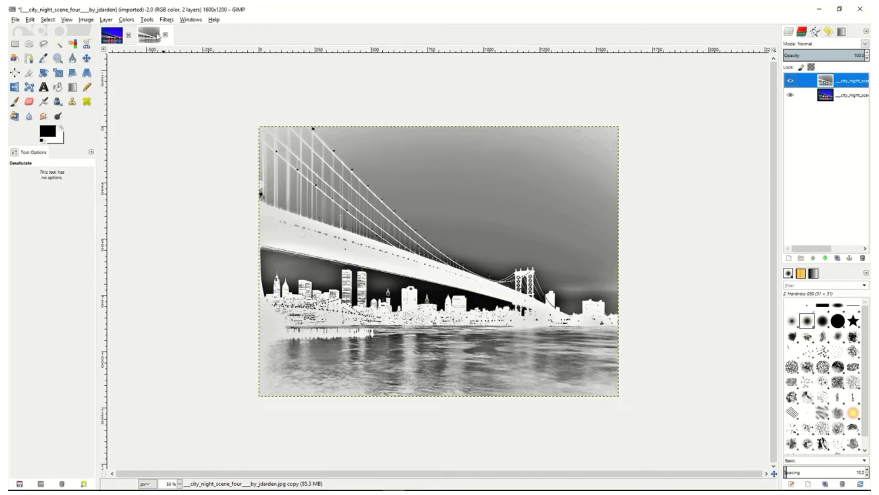
Apply a Gaussian Blur with the RLE method to the inverted grey copy, using a slightly reduced blur radius
{"action": "left_click", "coordinate": [148, 20]}
{"action": "mouse_move", "coordinate": [166, 19]}
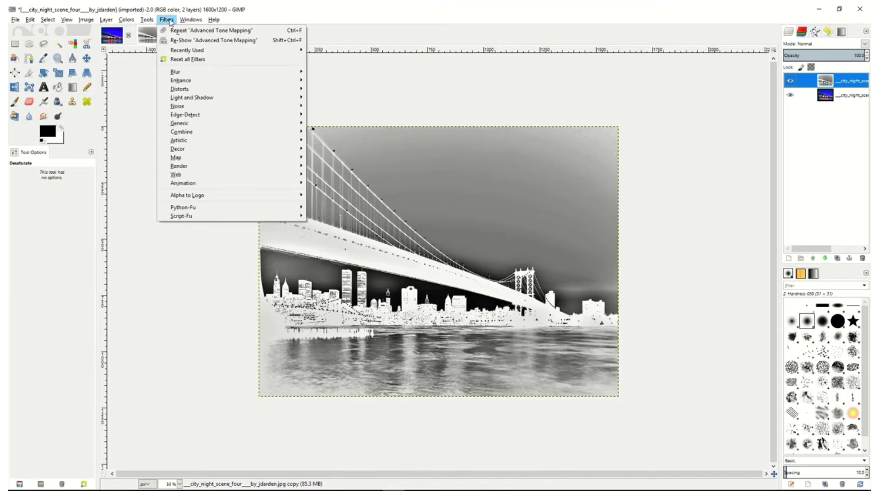
{"action": "mouse_move", "coordinate": [183, 72]}
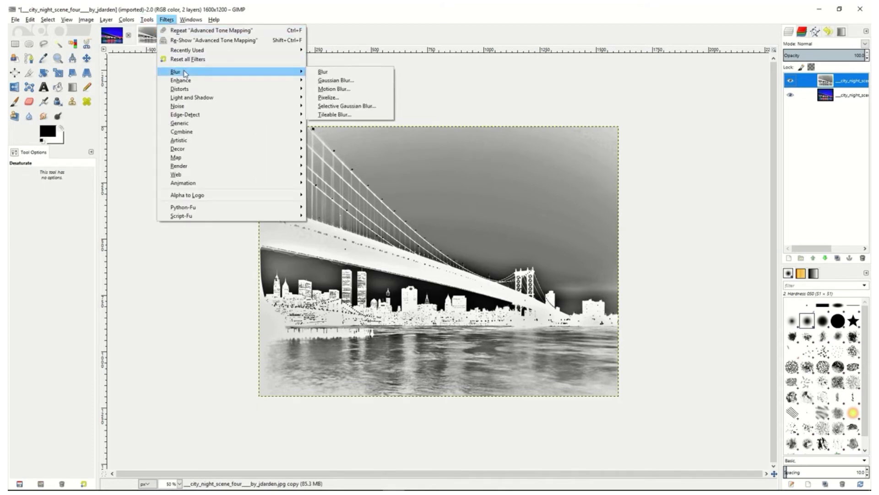
{"action": "left_click", "coordinate": [347, 81]}
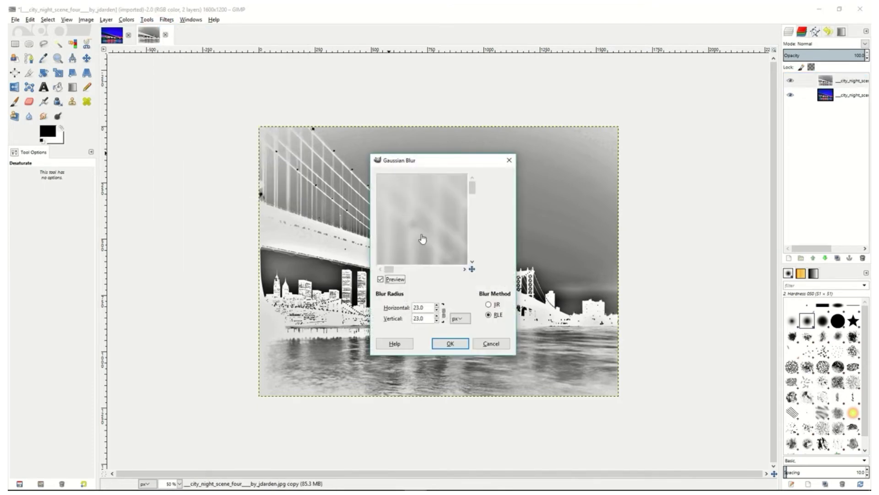
{"action": "left_click", "coordinate": [437, 310]}
{"action": "left_click", "coordinate": [437, 310]}
{"action": "left_click", "coordinate": [437, 310]}
{"action": "left_click", "coordinate": [451, 344]}
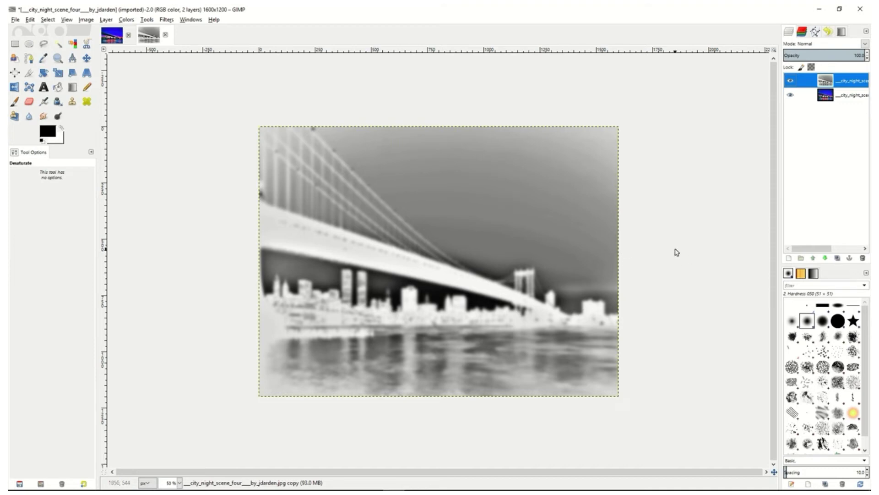
Blend the blurred copy in Overlay mode at about 49 opacity and merge it down into the city layer
{"action": "left_click", "coordinate": [865, 44]}
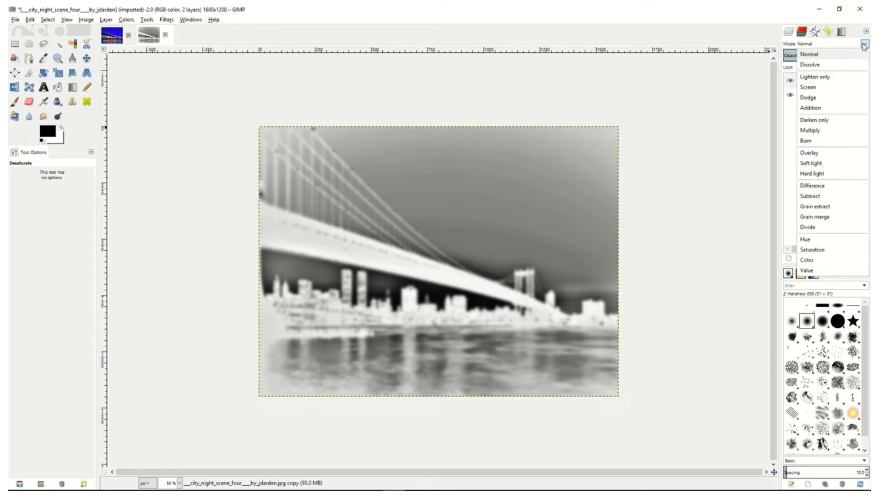
{"action": "left_click", "coordinate": [812, 158]}
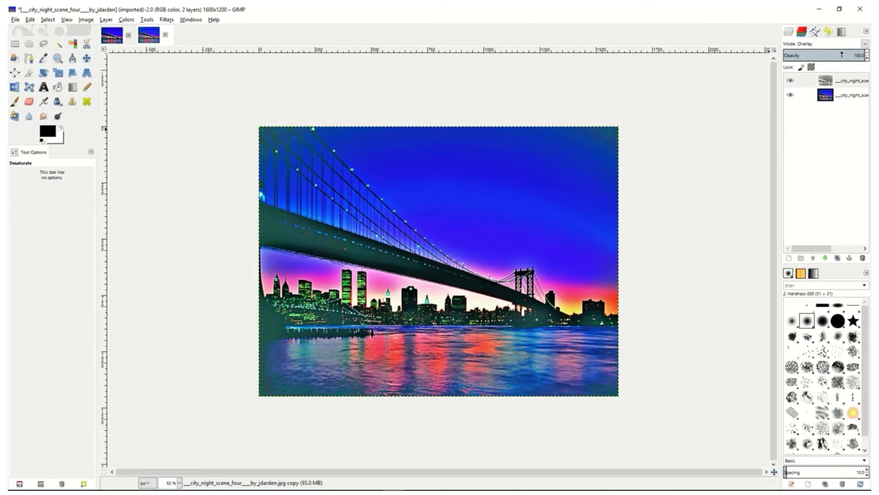
{"action": "left_click_drag", "start_coordinate": [843, 55], "coordinate": [824, 55]}
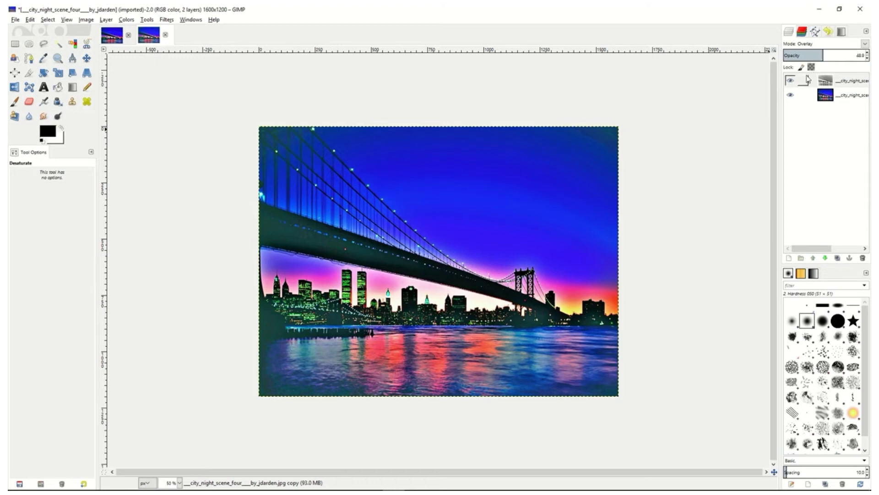
{"action": "right_click", "coordinate": [814, 83]}
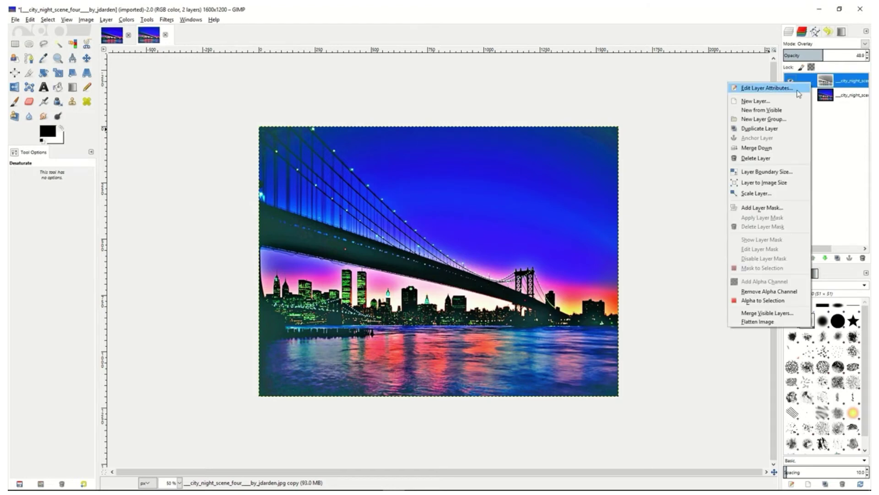
{"action": "left_click", "coordinate": [758, 151]}
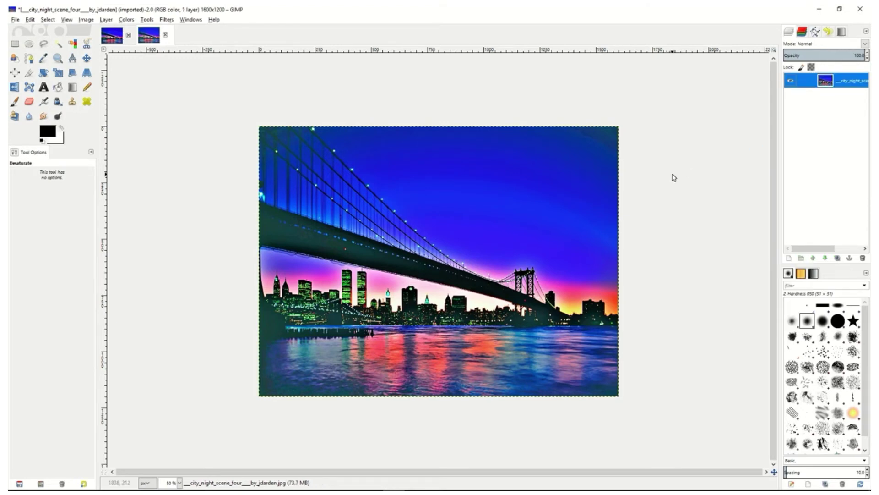
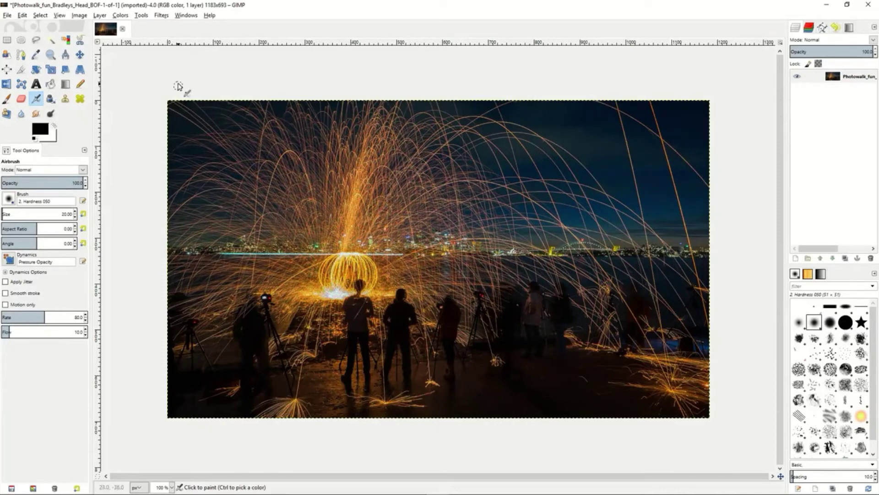
Try a Gaussian Blur with the RLE method and a slightly reduced radius on the night sparks photo, and undo it
{"action": "left_click", "coordinate": [161, 16]}
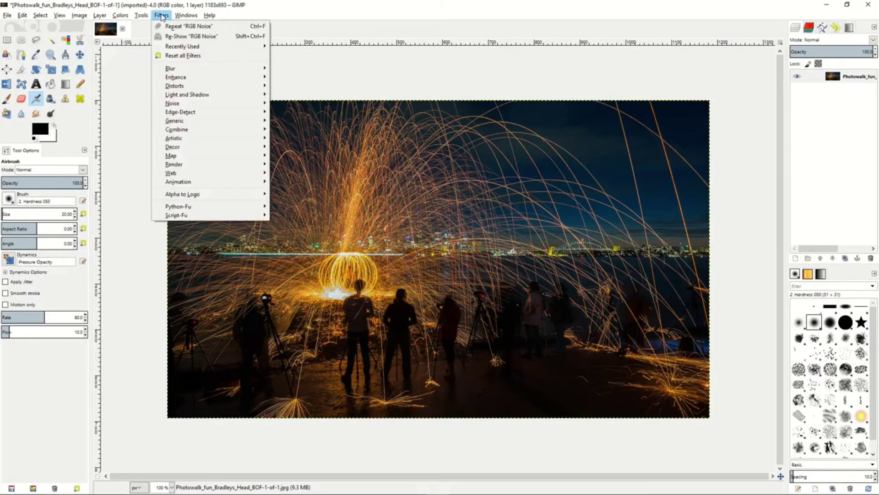
{"action": "mouse_move", "coordinate": [178, 71]}
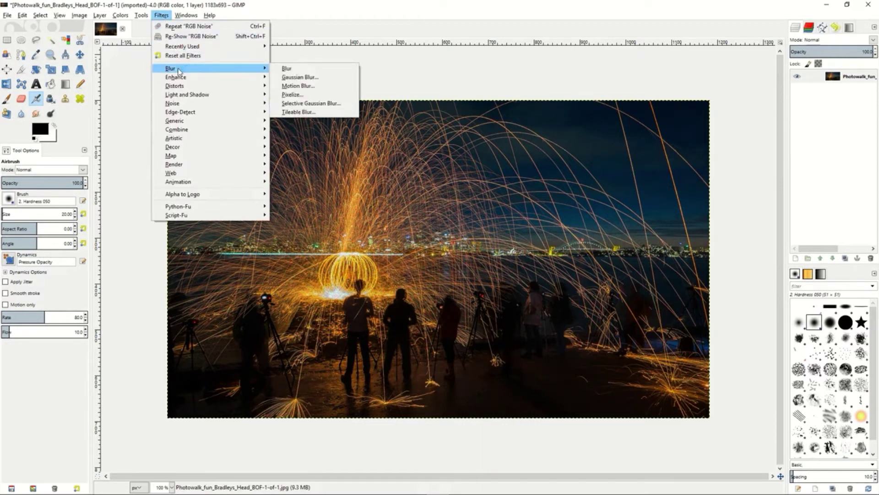
{"action": "left_click", "coordinate": [299, 78]}
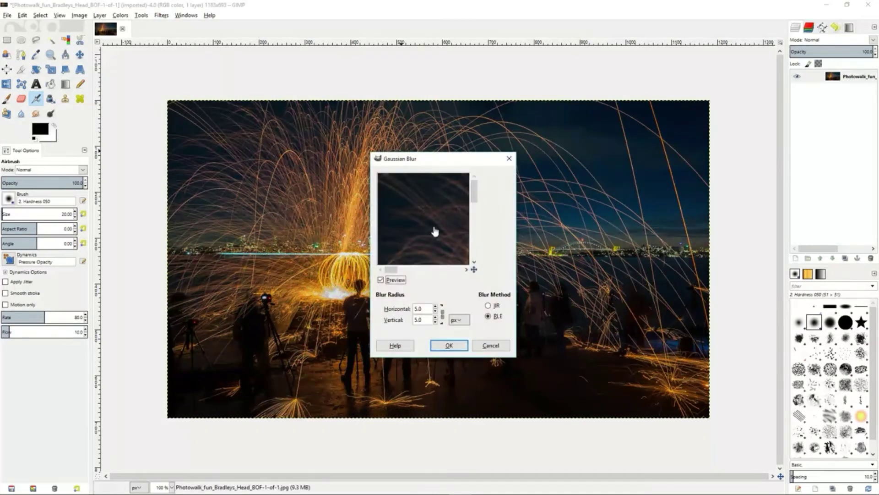
{"action": "left_click", "coordinate": [435, 311]}
{"action": "left_click", "coordinate": [435, 311]}
{"action": "left_click", "coordinate": [435, 311]}
{"action": "left_click", "coordinate": [435, 311]}
{"action": "left_click", "coordinate": [449, 346]}
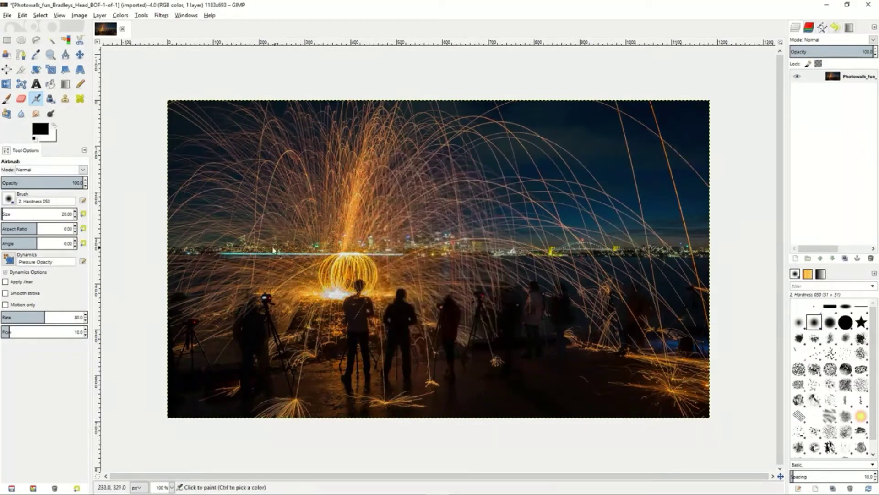
{"action": "left_click", "coordinate": [24, 15]}
{"action": "left_click", "coordinate": [34, 27]}
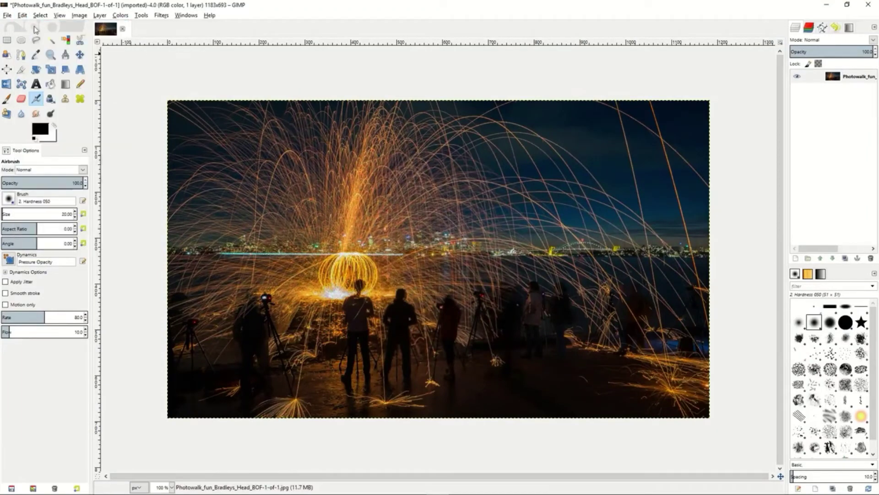
Apply Wavelet denoise to the night sparks photo with the Y channel amount at 1955 and detail at 1.12
{"action": "left_click", "coordinate": [162, 17]}
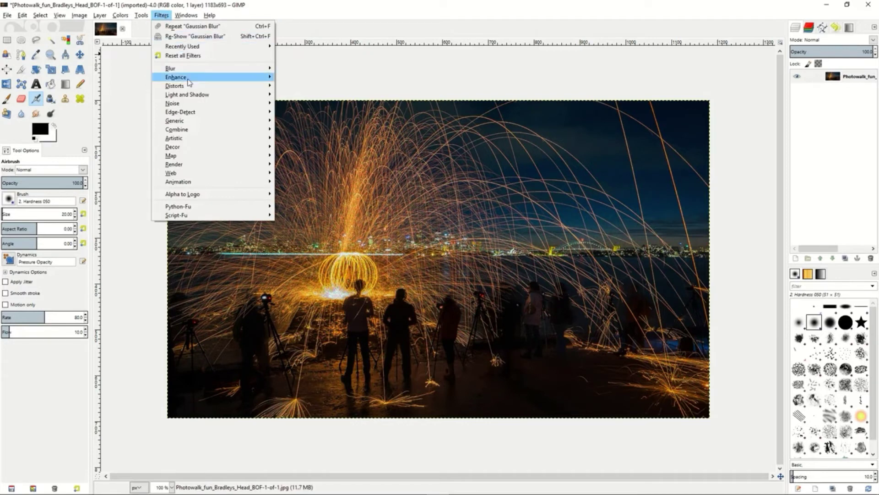
{"action": "mouse_move", "coordinate": [192, 81]}
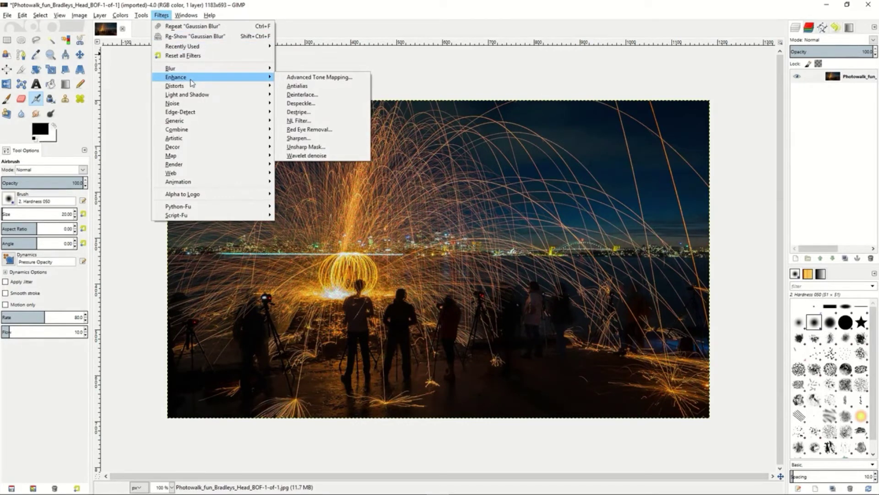
{"action": "left_click", "coordinate": [299, 157]}
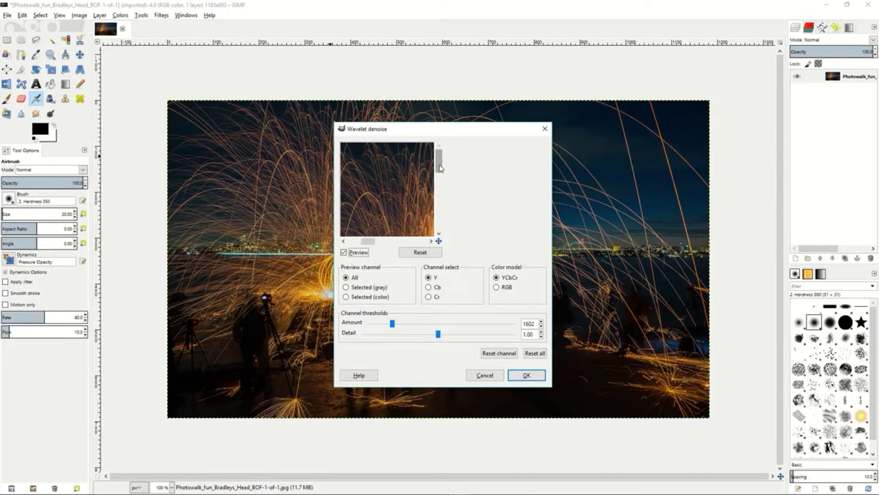
{"action": "mouse_move", "coordinate": [398, 187]}
{"action": "left_mouse_down"}
{"action": "mouse_move", "coordinate": [393, 180]}
{"action": "mouse_move", "coordinate": [412, 206]}
{"action": "mouse_move", "coordinate": [401, 203]}
{"action": "mouse_move", "coordinate": [399, 178]}
{"action": "left_mouse_up"}
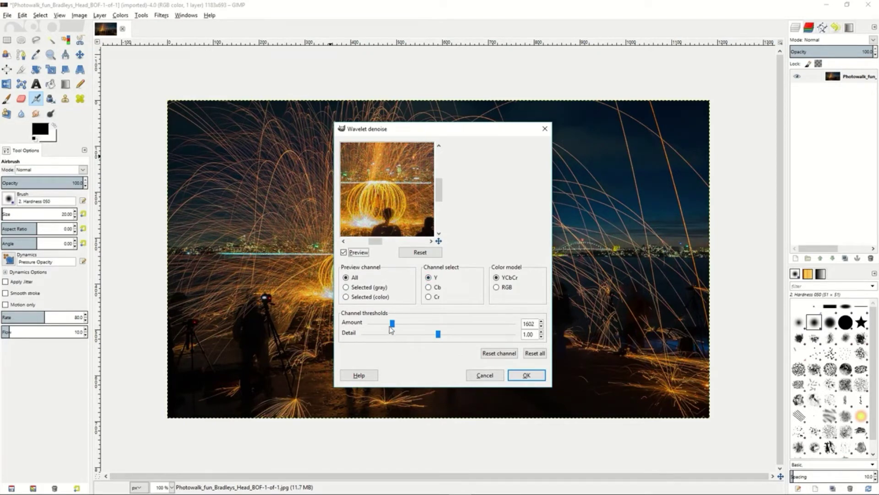
{"action": "left_click_drag", "start_coordinate": [392, 323], "coordinate": [447, 339]}
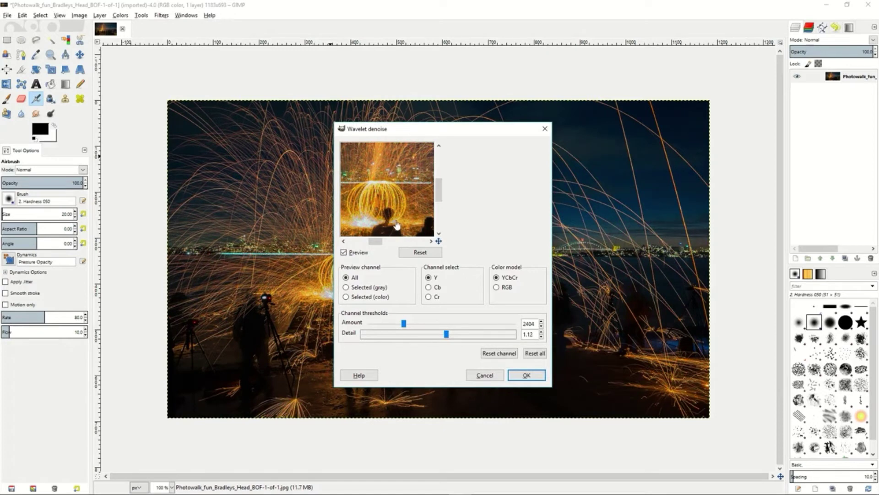
{"action": "left_click_drag", "start_coordinate": [404, 323], "coordinate": [397, 323]}
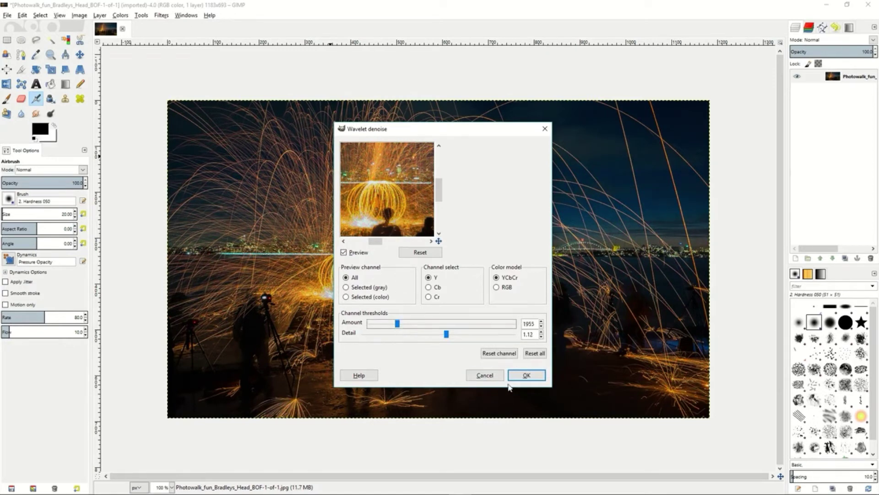
{"action": "left_click", "coordinate": [525, 375]}
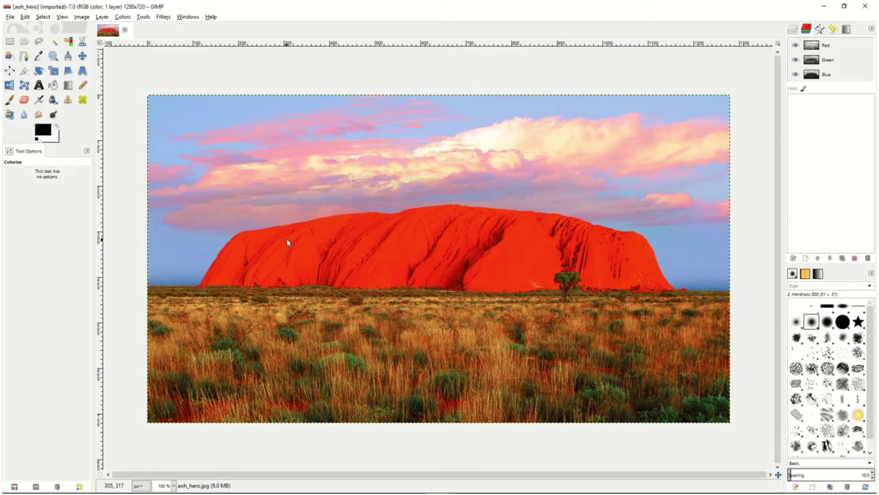
Duplicate the aoh_hero.jpg layer of the red rock landscape
{"action": "left_click", "coordinate": [794, 31]}
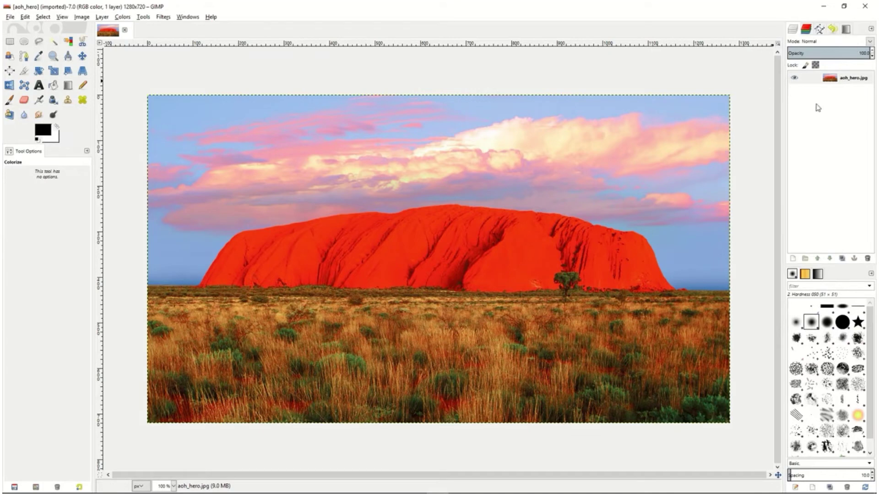
{"action": "left_click", "coordinate": [820, 82]}
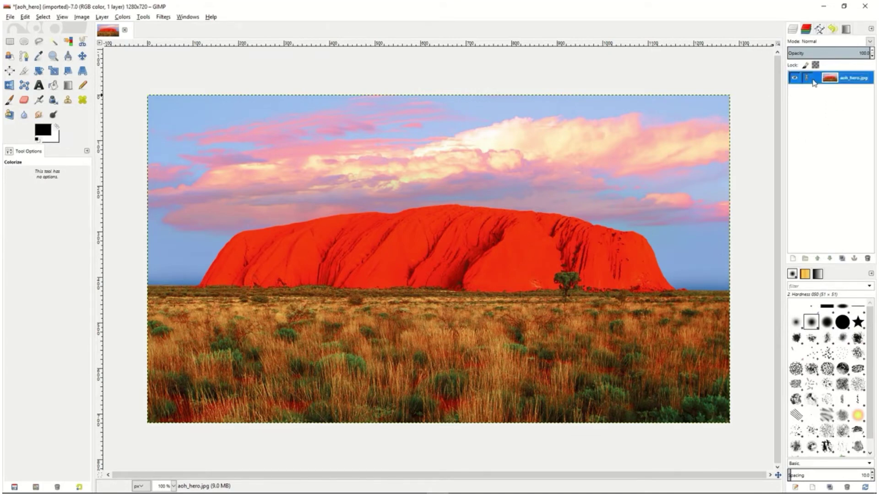
{"action": "right_click", "coordinate": [820, 82]}
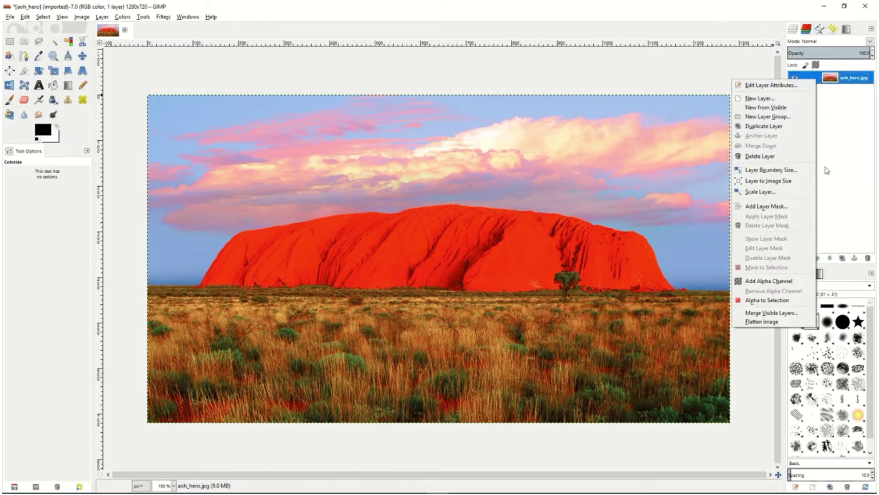
{"action": "left_click", "coordinate": [774, 127]}
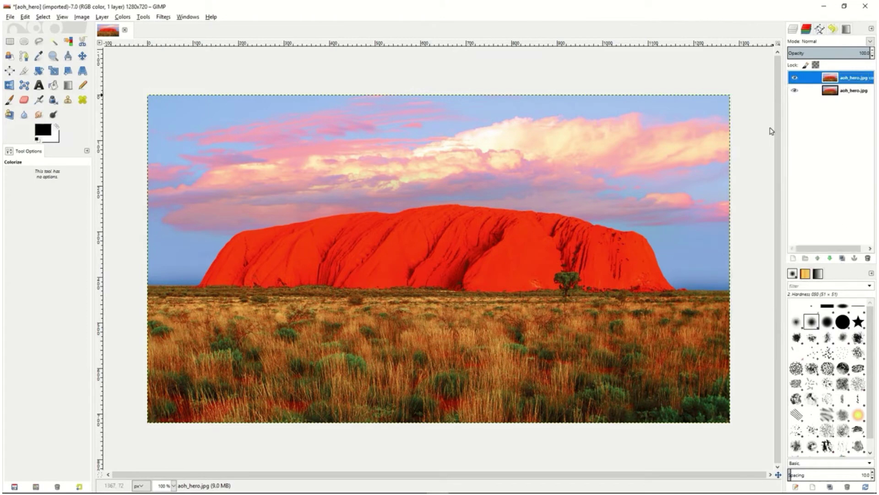
Leave only the Red channel active for the duplicated layer and select the entire image
{"action": "left_click", "coordinate": [807, 30]}
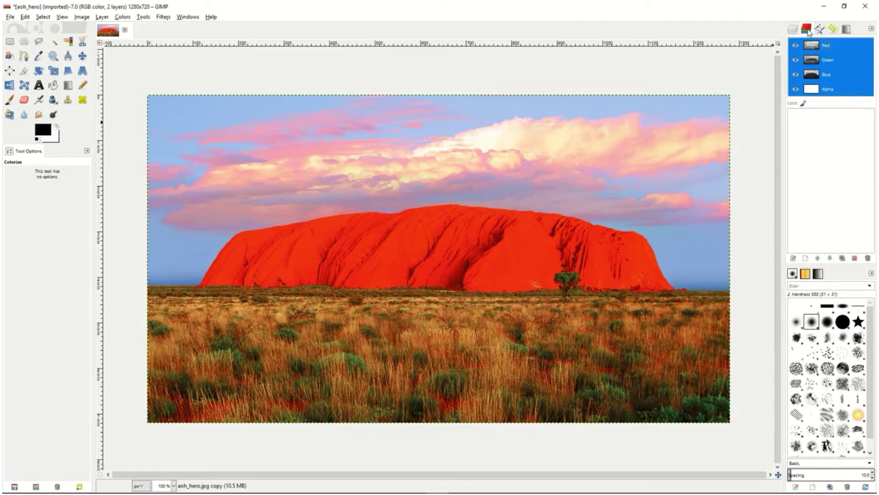
{"action": "left_click", "coordinate": [837, 46]}
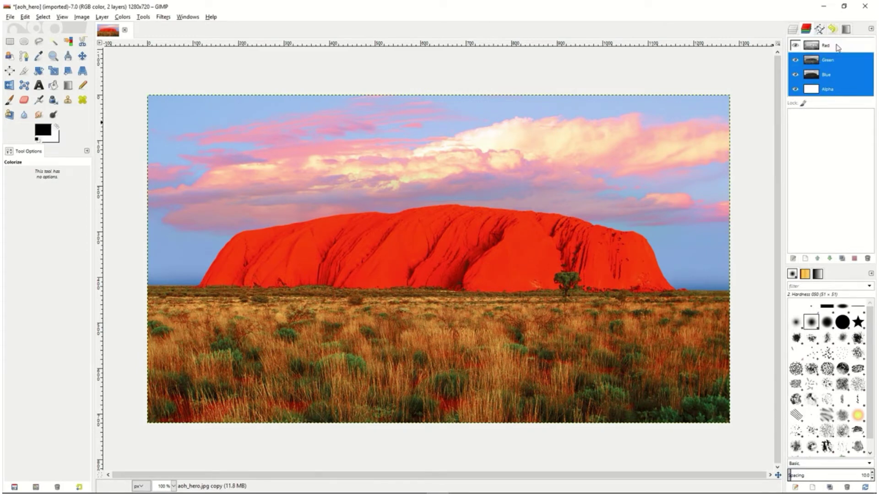
{"action": "left_click", "coordinate": [836, 64]}
{"action": "left_click", "coordinate": [834, 76]}
{"action": "left_click", "coordinate": [835, 88]}
{"action": "left_click", "coordinate": [838, 47]}
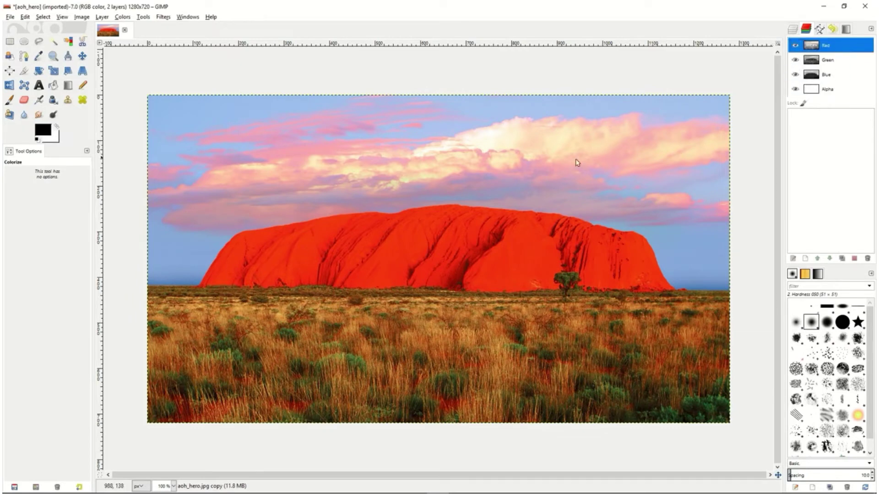
{"action": "left_click", "coordinate": [43, 17]}
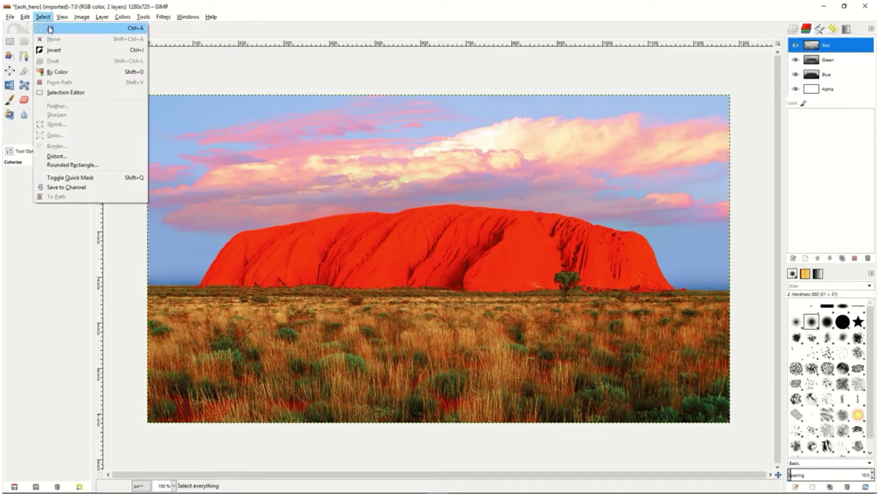
{"action": "left_click", "coordinate": [50, 27]}
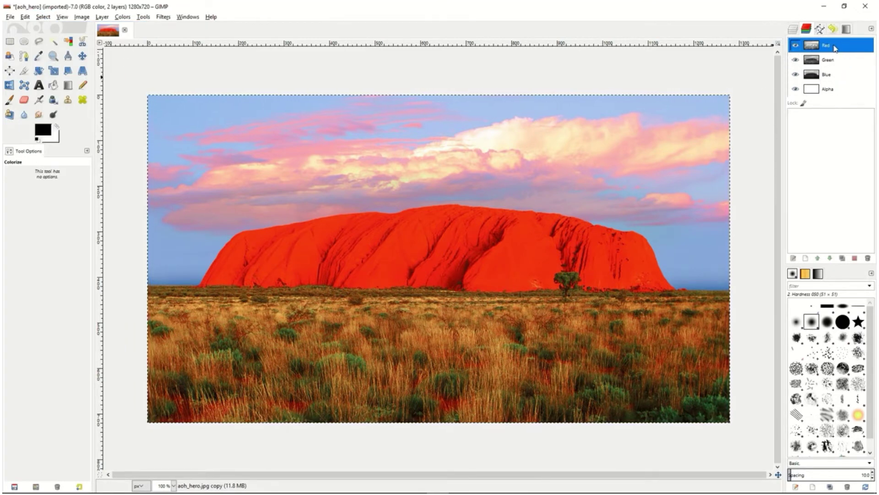
Make a separate copy of the Red channel and rename it L
{"action": "left_click_drag", "start_coordinate": [834, 49], "coordinate": [826, 123]}
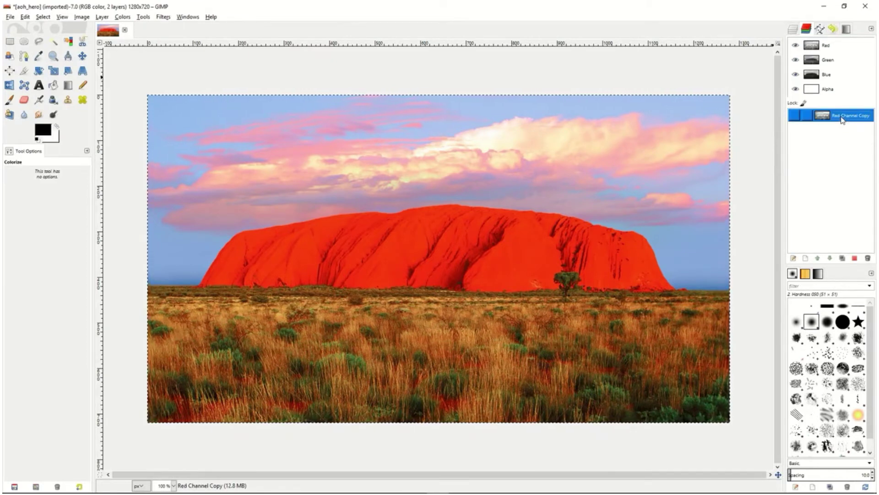
{"action": "double_click", "coordinate": [842, 117]}
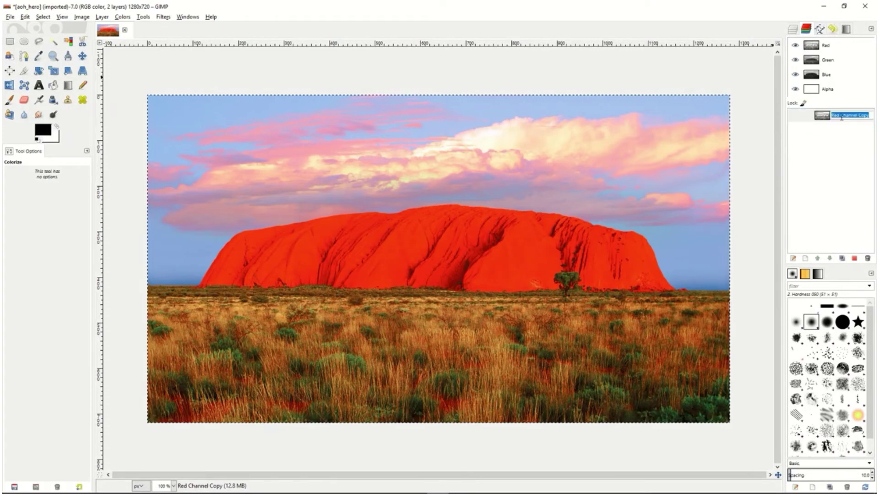
{"action": "type", "text": "L"}
{"action": "key", "text": "Return"}
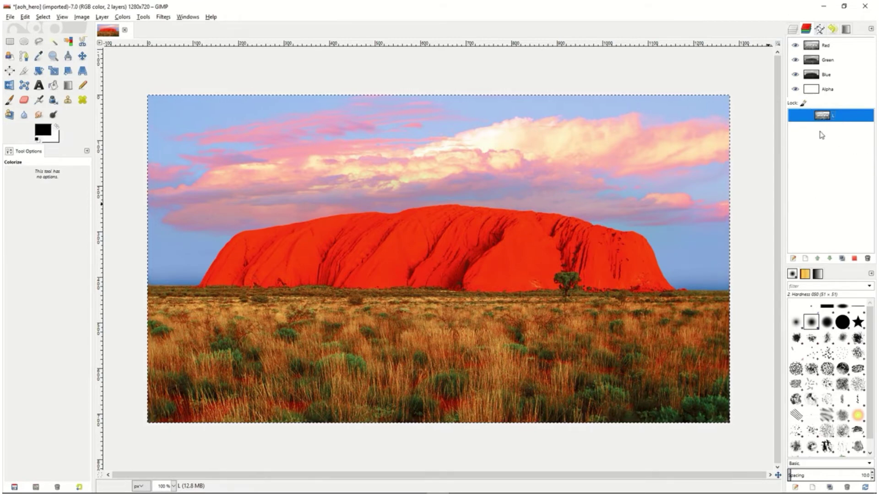
Subtract channel L from the full-image selection and save the resulting selection as a channel named D
{"action": "right_click", "coordinate": [843, 117]}
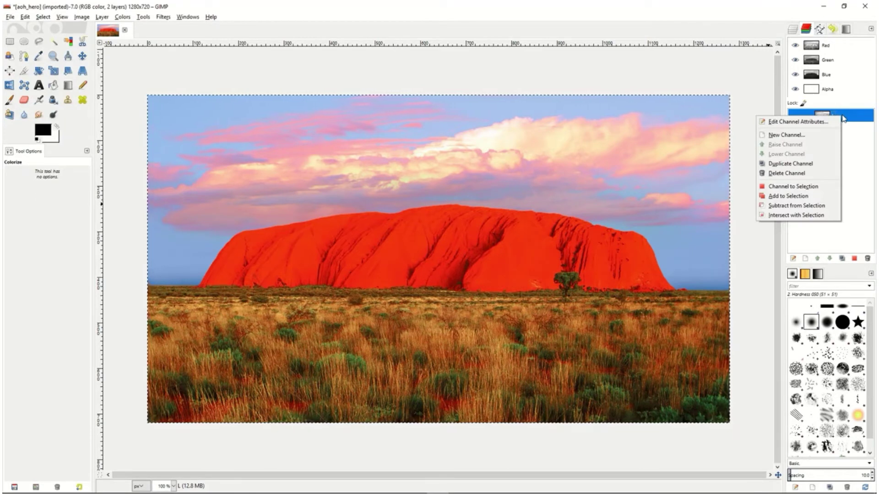
{"action": "left_click", "coordinate": [797, 207]}
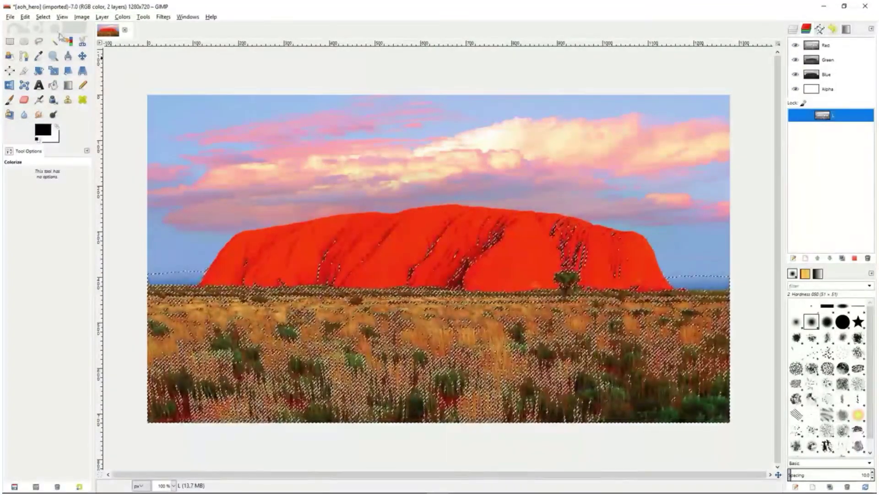
{"action": "left_click", "coordinate": [43, 16]}
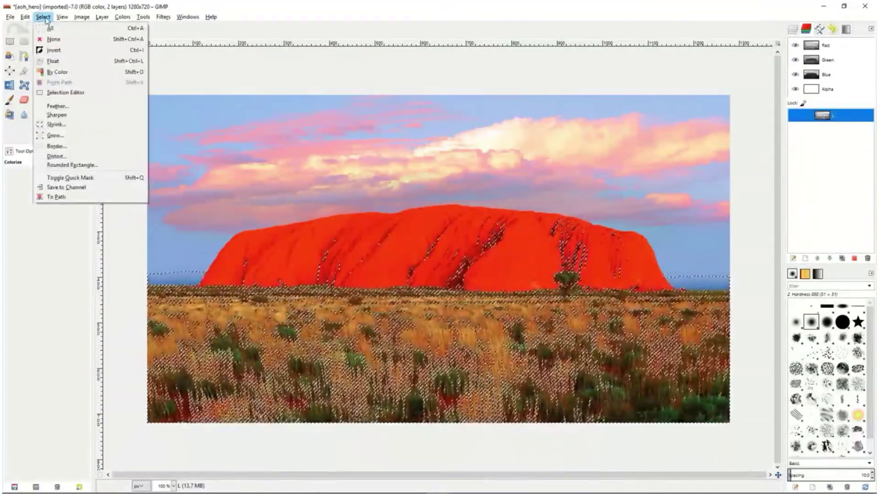
{"action": "left_click", "coordinate": [64, 188]}
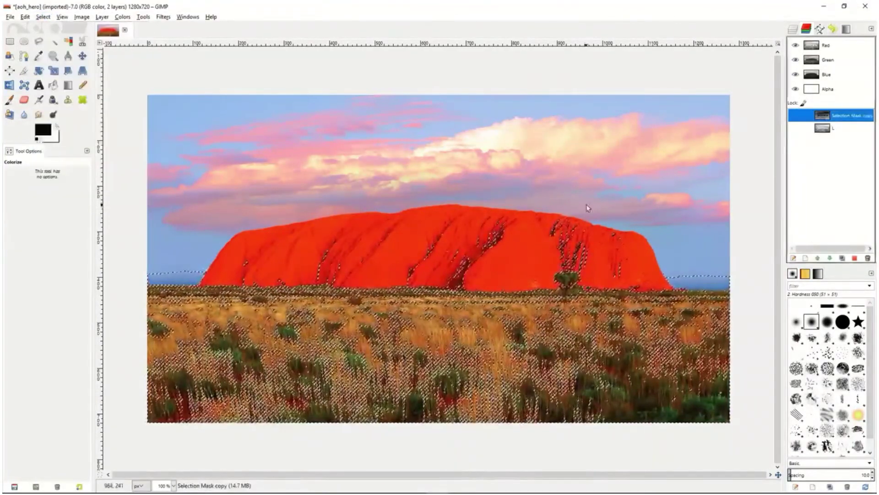
{"action": "double_click", "coordinate": [842, 117]}
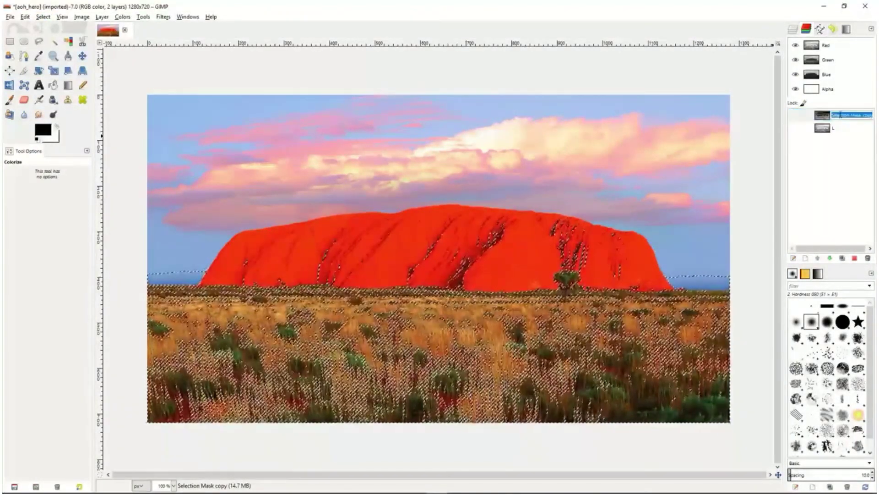
{"action": "type", "text": "d"}
{"action": "key", "text": "Return"}
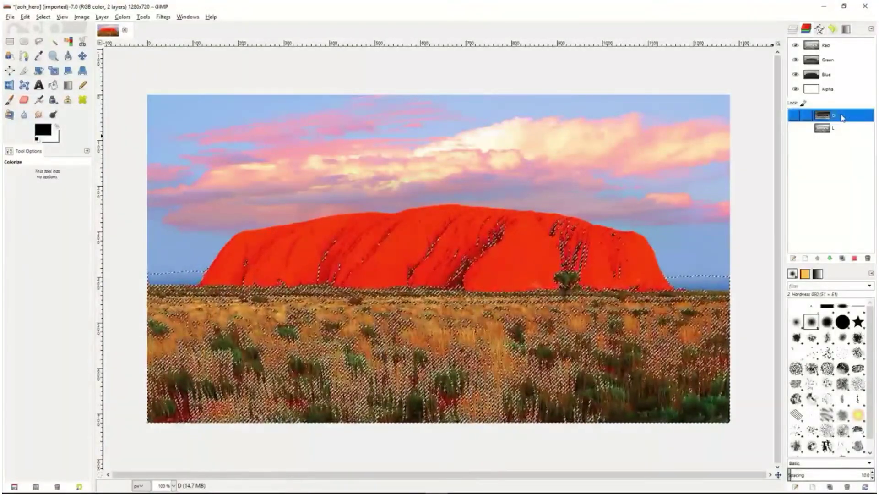
Subtract channel L from the current selection again and save the resulting selection as a channel named DD
{"action": "left_click", "coordinate": [841, 129]}
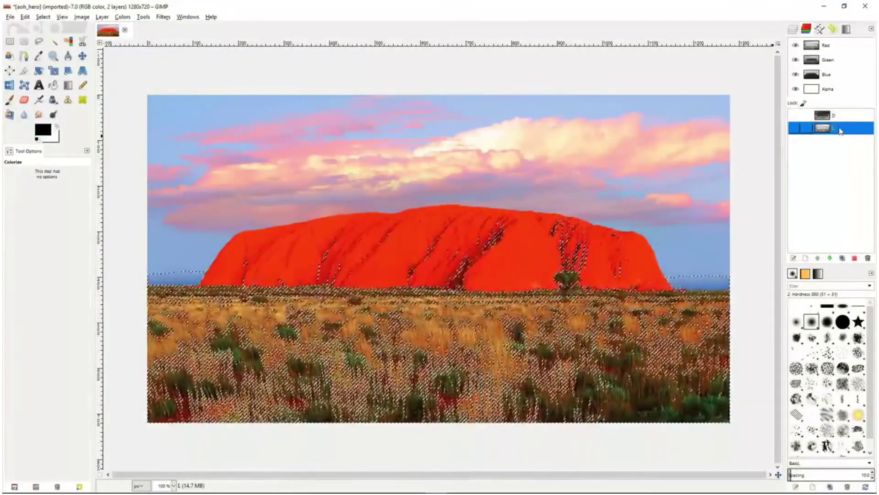
{"action": "right_click", "coordinate": [843, 130]}
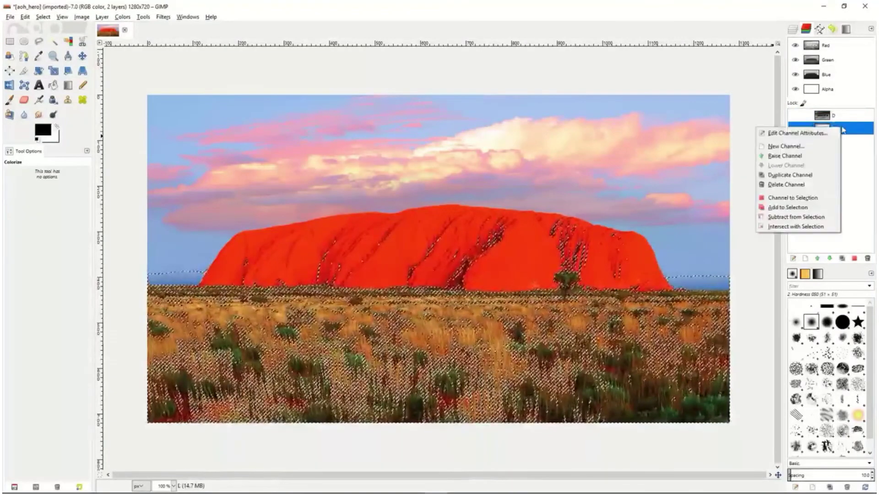
{"action": "left_click", "coordinate": [798, 218]}
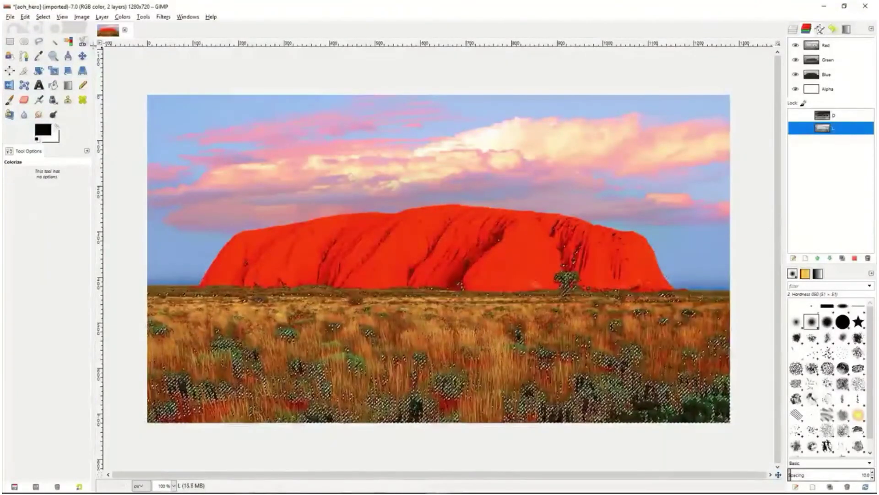
{"action": "left_click", "coordinate": [43, 17]}
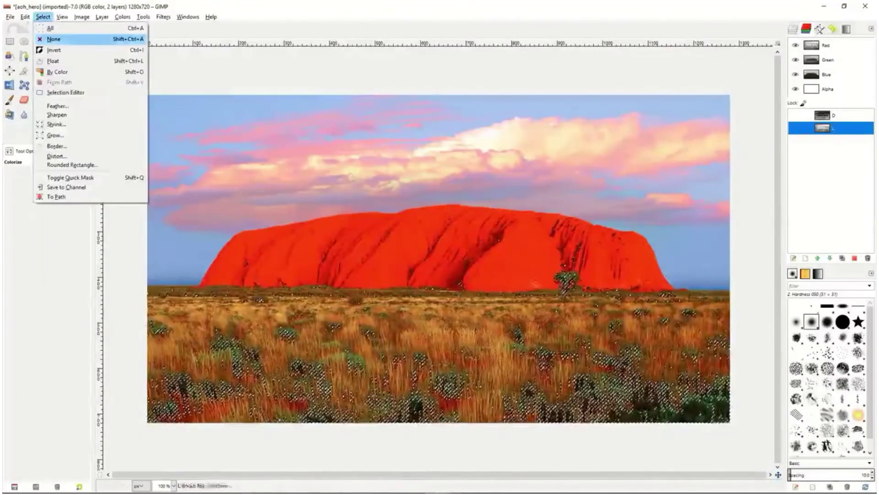
{"action": "left_click", "coordinate": [68, 187]}
{"action": "double_click", "coordinate": [843, 127]}
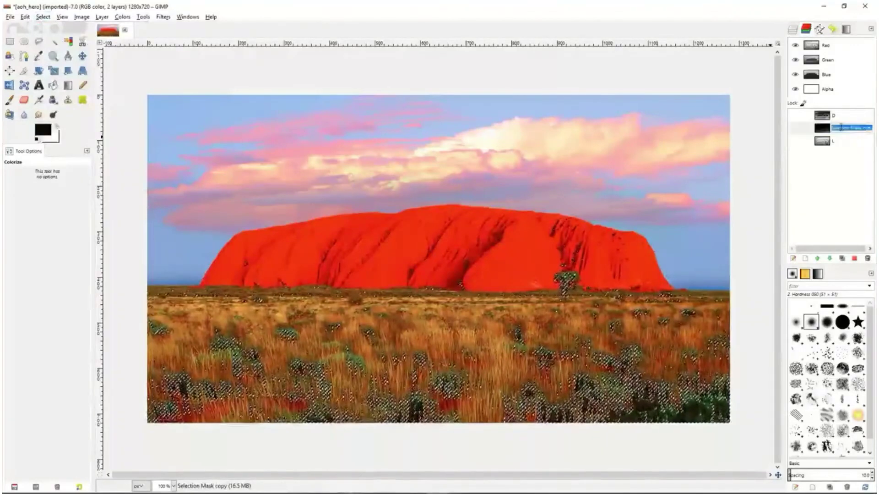
{"action": "type", "text": "DD"}
{"action": "key", "text": "Return"}
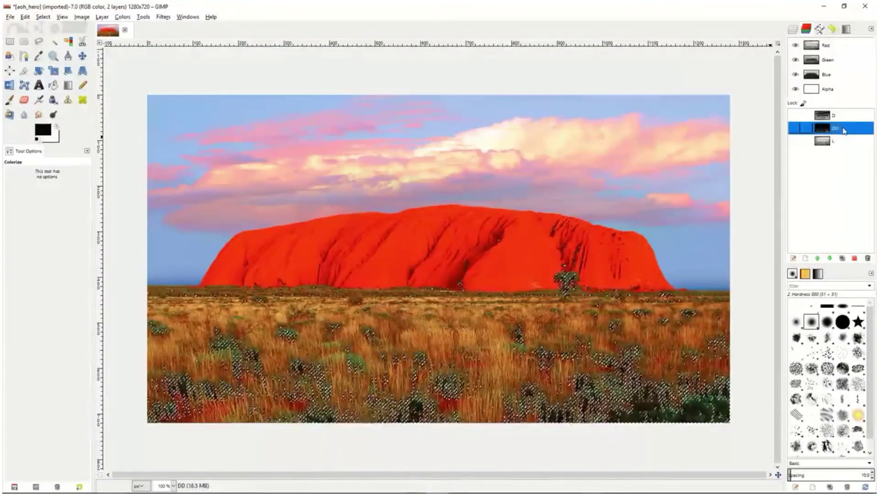
Subtract channel L from the selection once more and save the resulting selection as a channel named DDD
{"action": "left_click", "coordinate": [845, 142]}
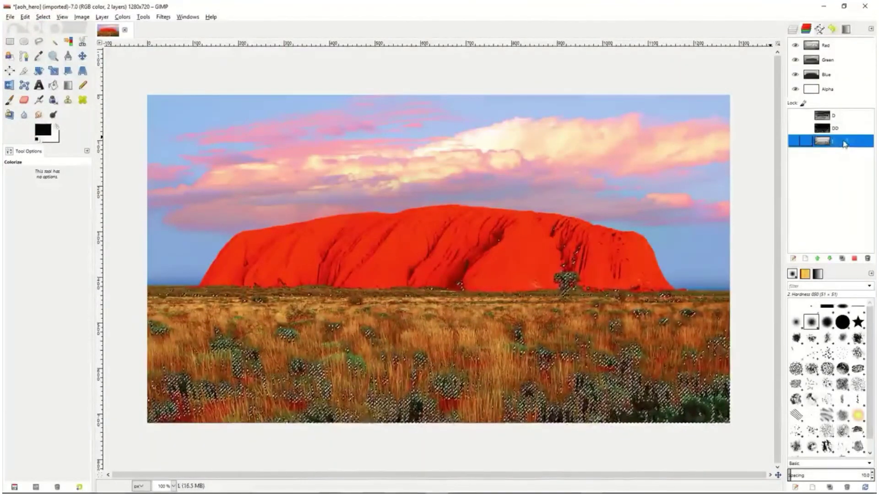
{"action": "right_click", "coordinate": [845, 144]}
{"action": "left_click", "coordinate": [805, 232]}
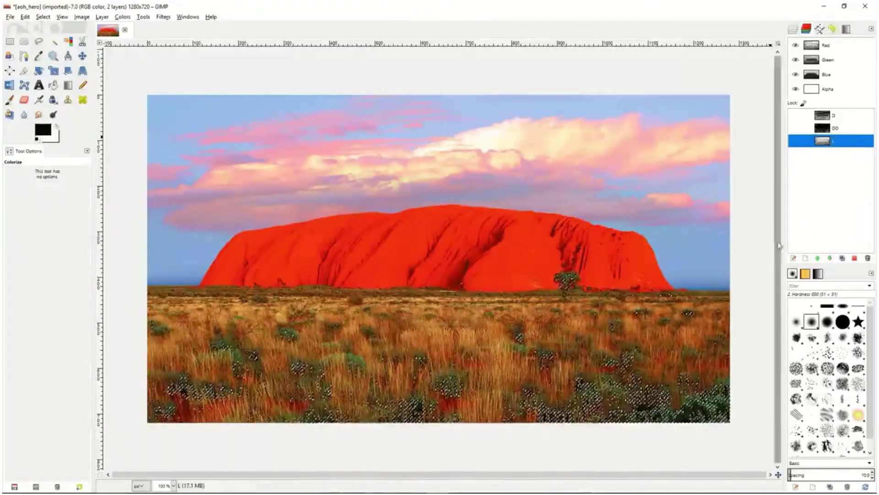
{"action": "left_click", "coordinate": [44, 17]}
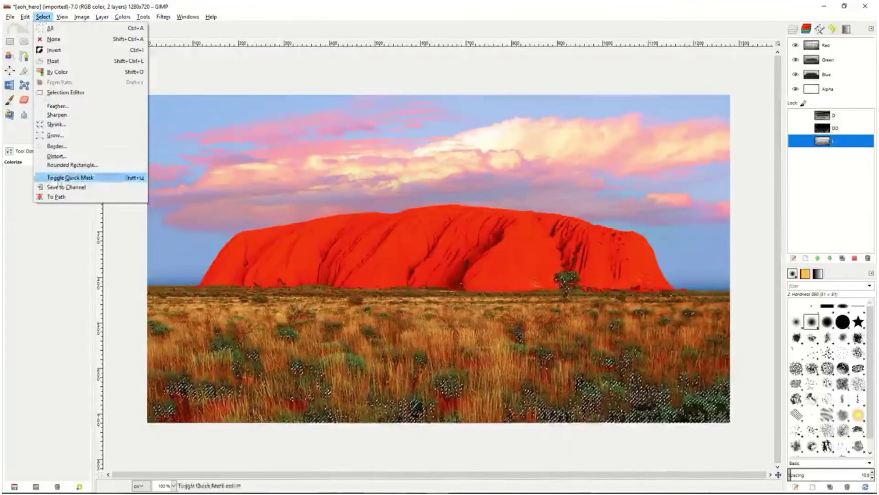
{"action": "left_click", "coordinate": [67, 187]}
{"action": "double_click", "coordinate": [840, 141]}
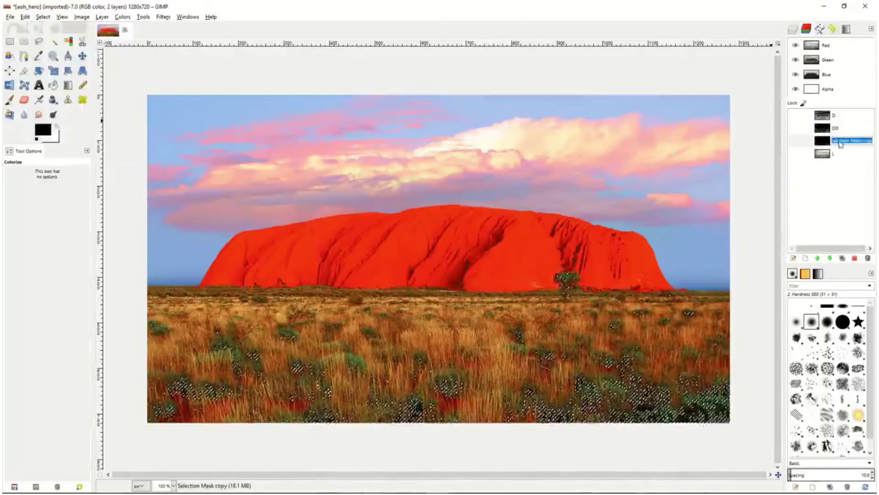
{"action": "type", "text": "DDD"}
{"action": "key", "text": "Return"}
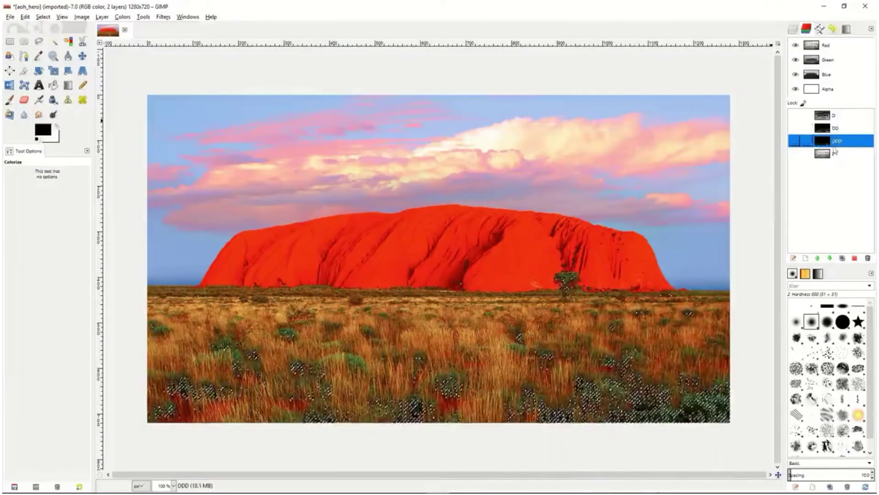
{"action": "mouse_move", "coordinate": [841, 141]}
{"action": "left_mouse_down"}
{"action": "mouse_move", "coordinate": [842, 114]}
{"action": "mouse_move", "coordinate": [841, 144]}
{"action": "left_mouse_up"}
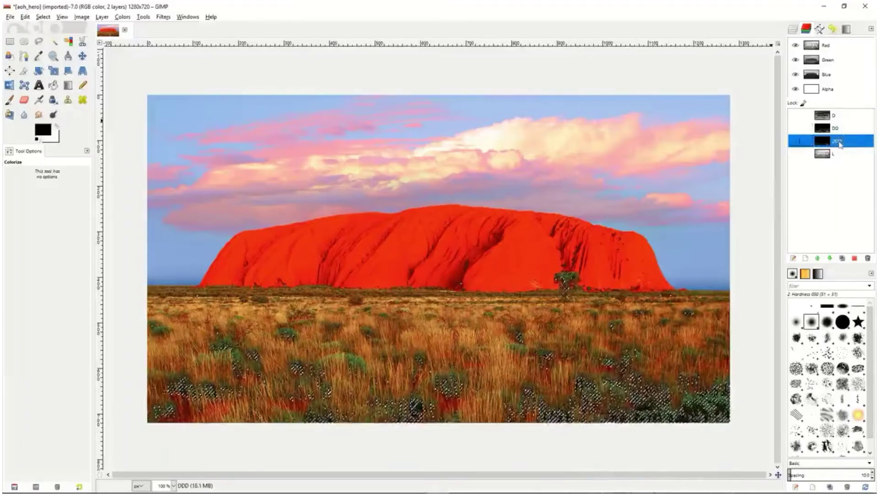
Clear the current selection, then select the entire image with channel D active
{"action": "left_click", "coordinate": [844, 154]}
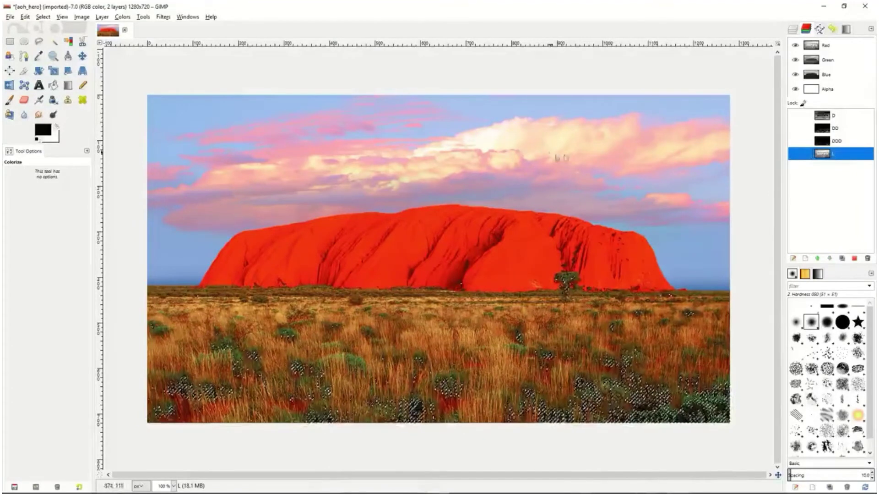
{"action": "right_click", "coordinate": [628, 165]}
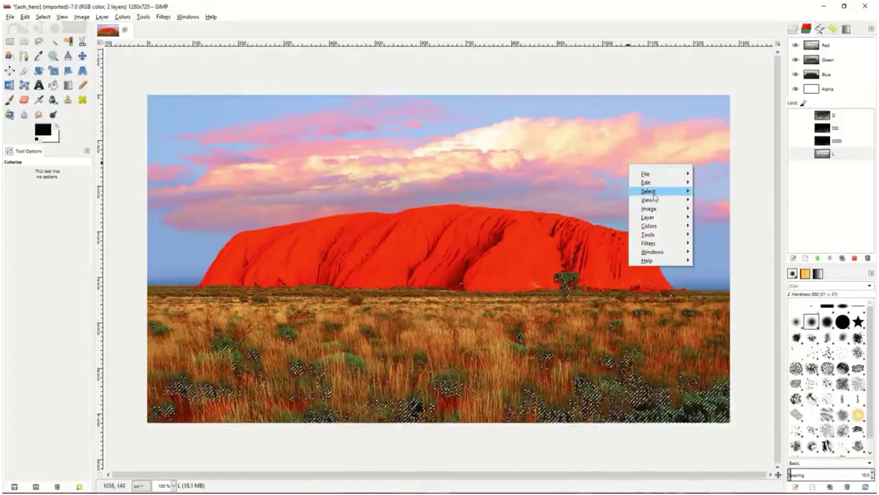
{"action": "mouse_move", "coordinate": [653, 191]}
{"action": "left_click", "coordinate": [718, 197]}
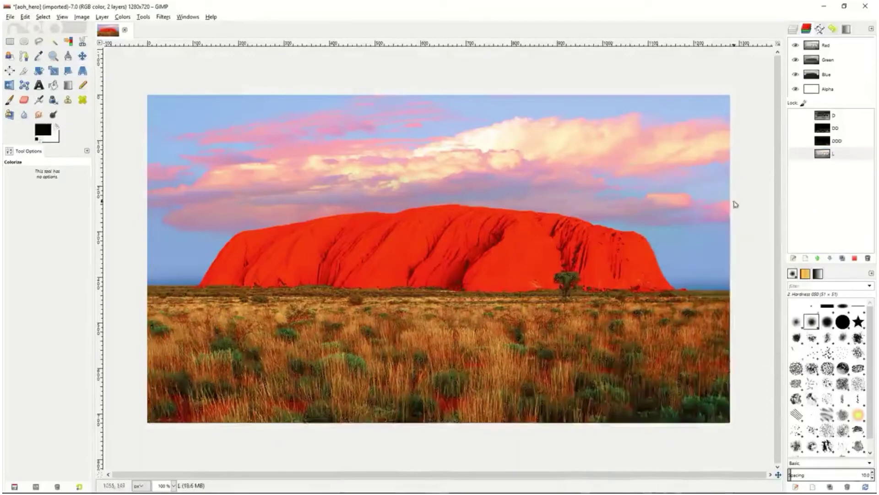
{"action": "left_click", "coordinate": [838, 155]}
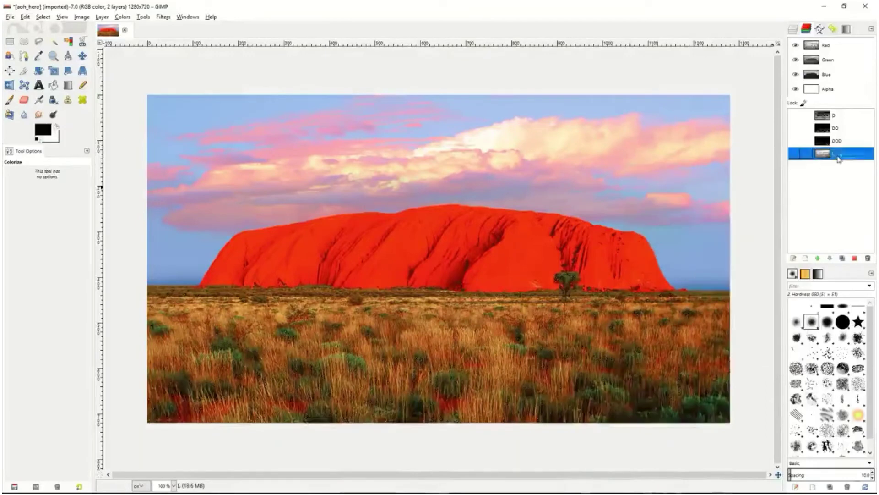
{"action": "left_click", "coordinate": [845, 118]}
{"action": "right_click", "coordinate": [613, 204]}
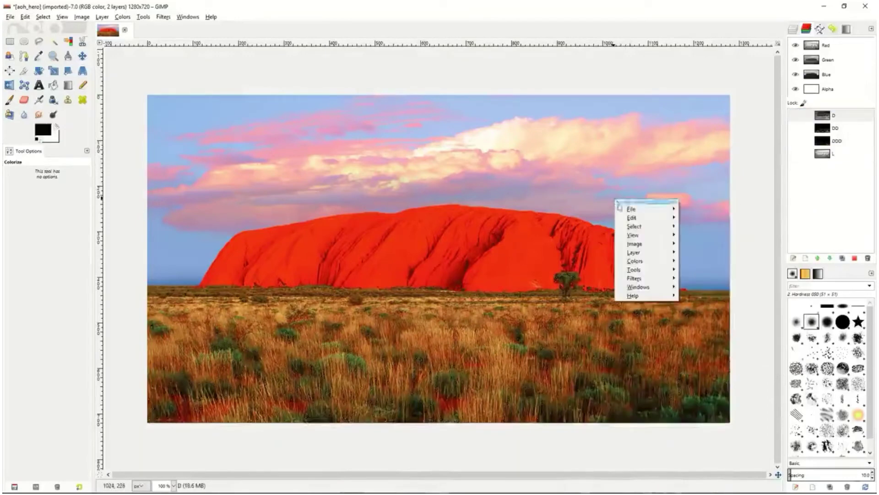
{"action": "mouse_move", "coordinate": [635, 226]}
{"action": "left_click", "coordinate": [701, 230]}
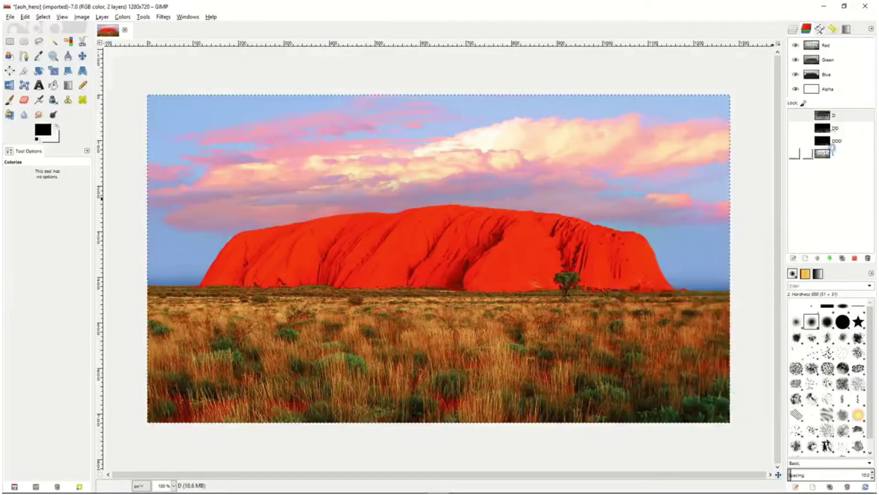
Subtract channel D from the full-image selection and save the resulting selection as a channel named LL
{"action": "right_click", "coordinate": [842, 117]}
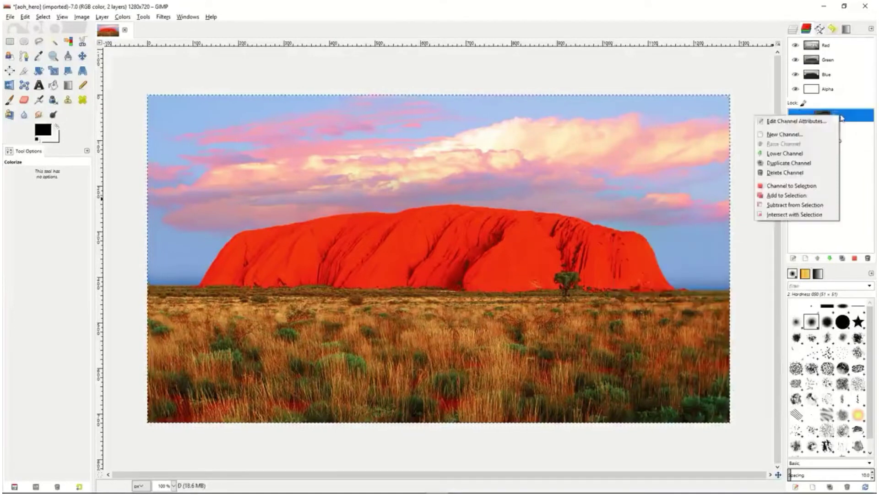
{"action": "left_click", "coordinate": [799, 195]}
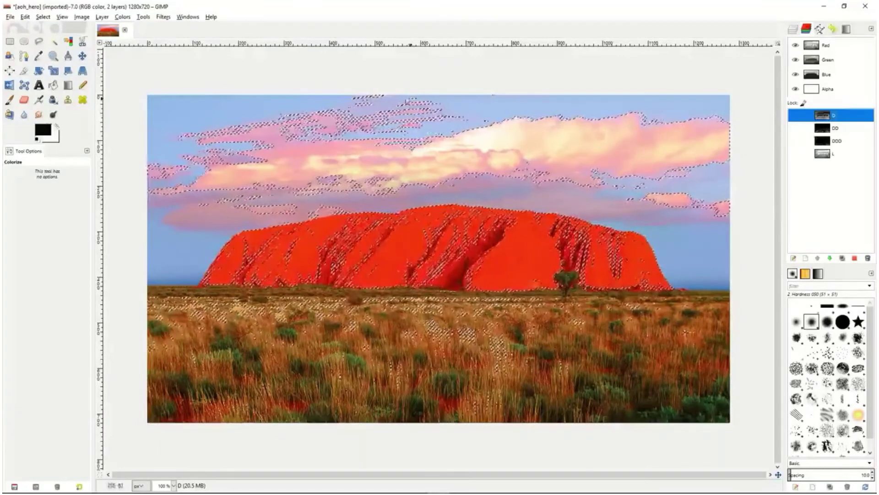
{"action": "left_click", "coordinate": [43, 17]}
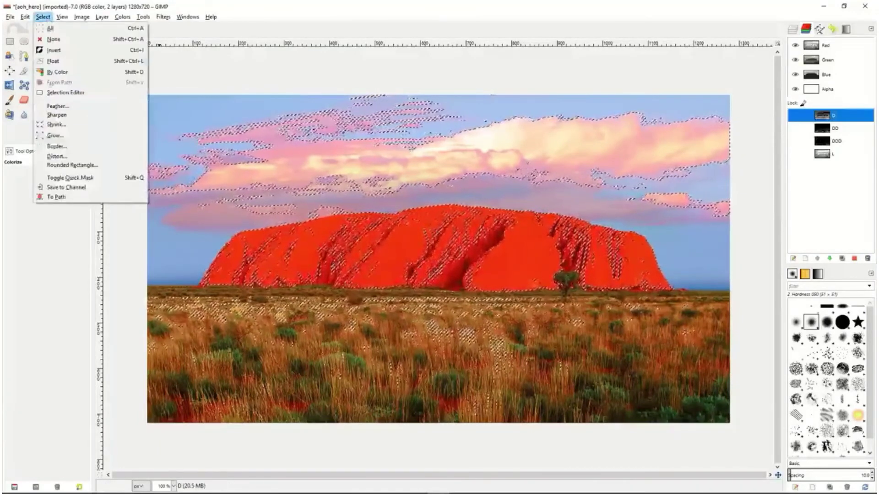
{"action": "left_click", "coordinate": [60, 188]}
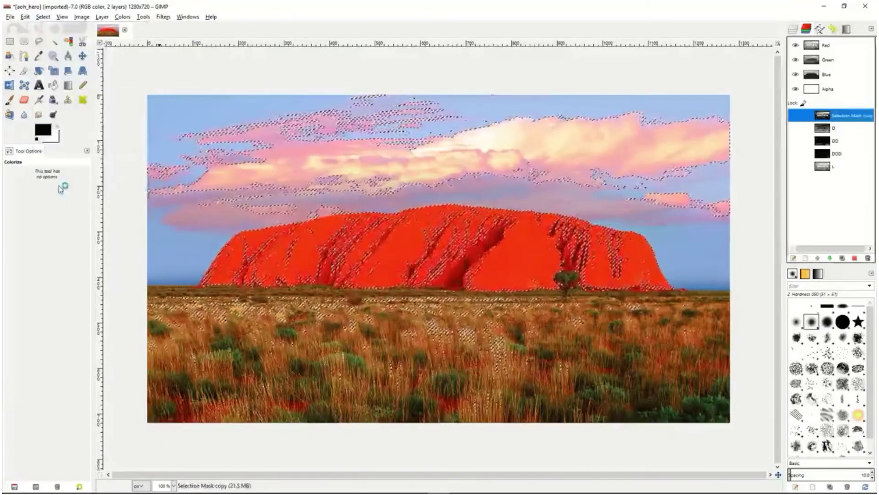
{"action": "double_click", "coordinate": [845, 116]}
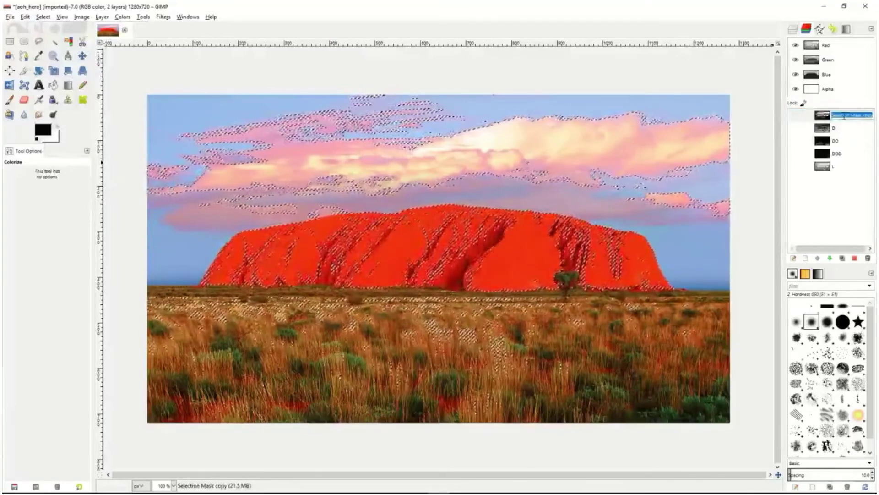
{"action": "type", "text": "LL"}
{"action": "key", "text": "Return"}
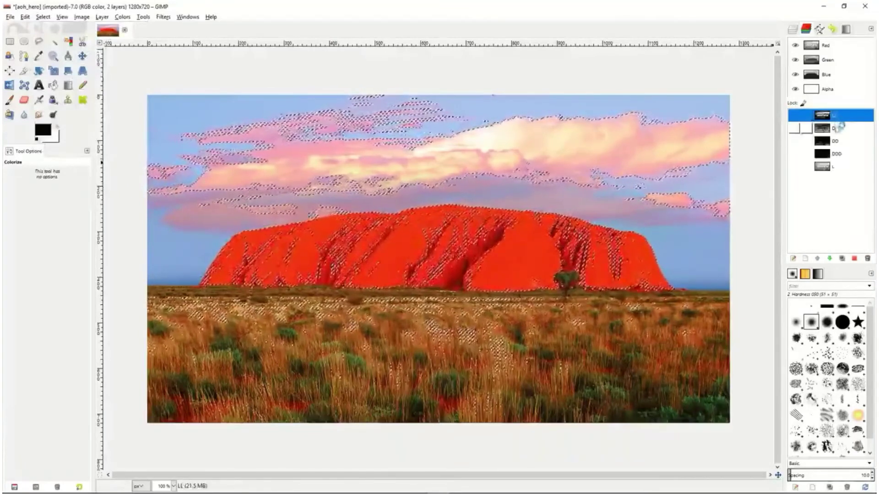
Subtract channel D from the selection again and save the resulting selection as a channel named LLL
{"action": "left_click", "coordinate": [840, 127]}
{"action": "right_click", "coordinate": [842, 128]}
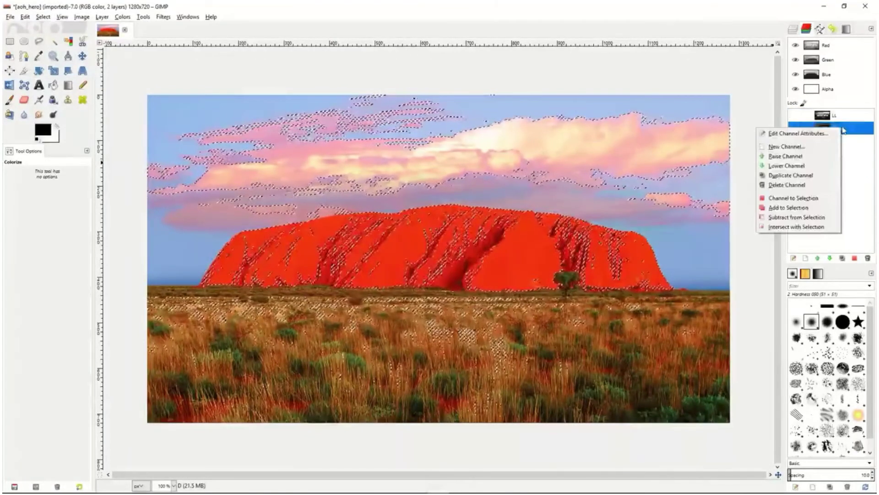
{"action": "left_click", "coordinate": [791, 218]}
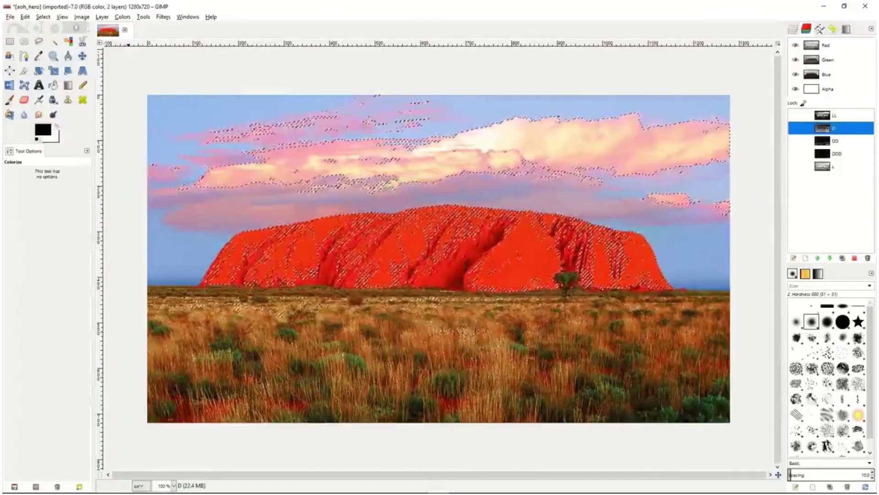
{"action": "left_click", "coordinate": [43, 16]}
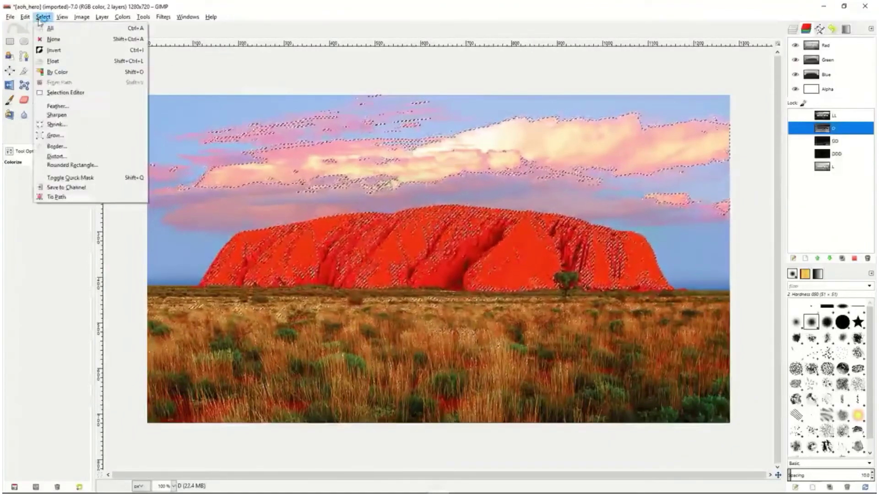
{"action": "left_click", "coordinate": [67, 188]}
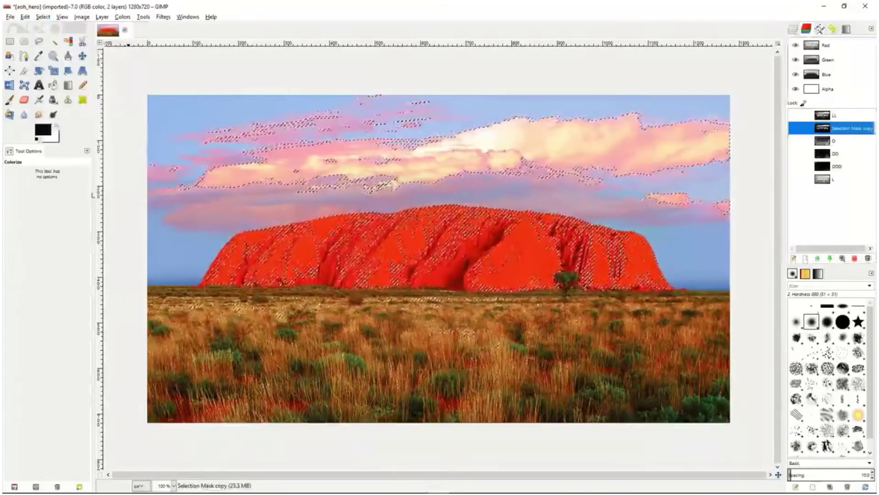
{"action": "double_click", "coordinate": [845, 131]}
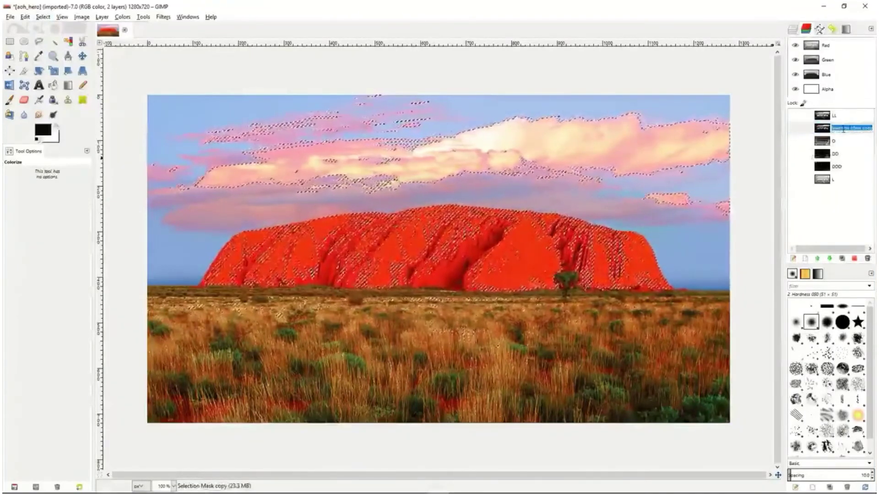
{"action": "type", "text": "LLL"}
{"action": "key", "text": "Return"}
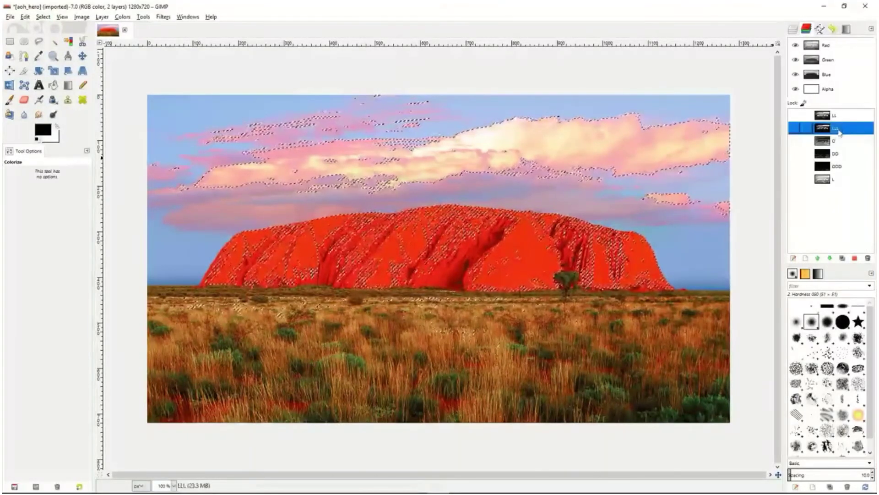
Reorder the channels so that LL and LLL come directly below channel L
{"action": "left_click_drag", "start_coordinate": [836, 118], "coordinate": [841, 187]}
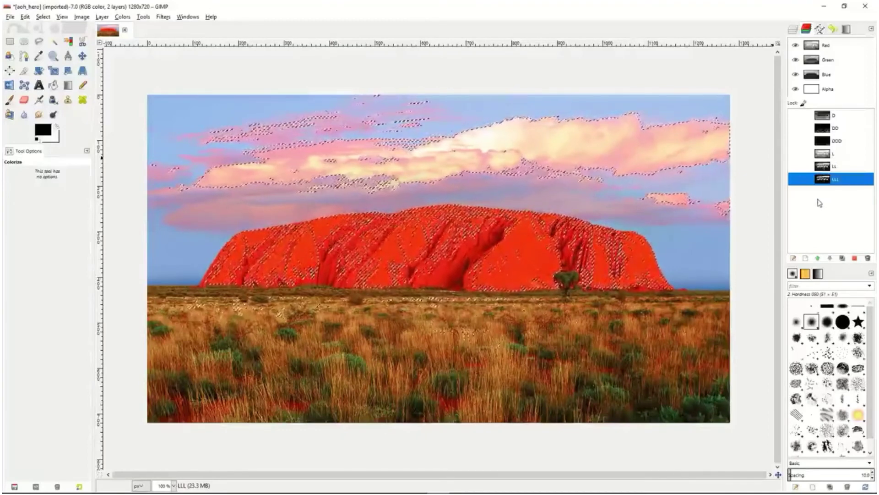
Rename the duplicated aoh_hero.jpg layer as LightMask
{"action": "left_click", "coordinate": [793, 28]}
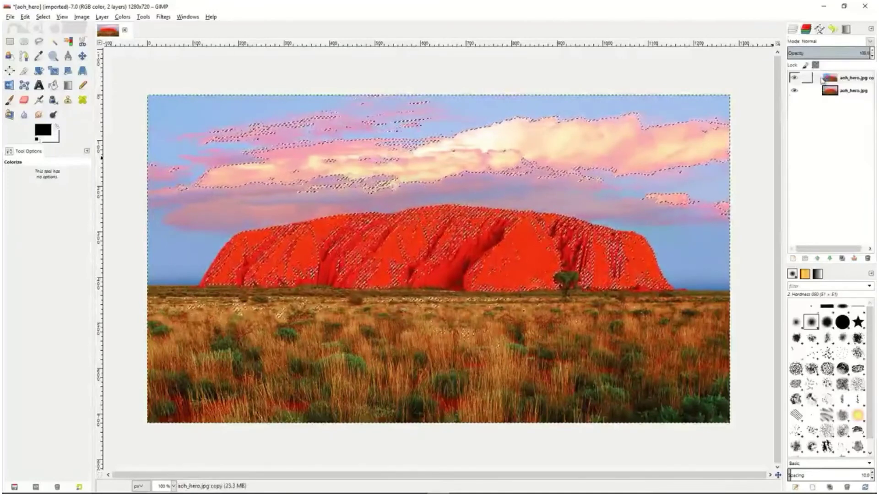
{"action": "left_click", "coordinate": [820, 78]}
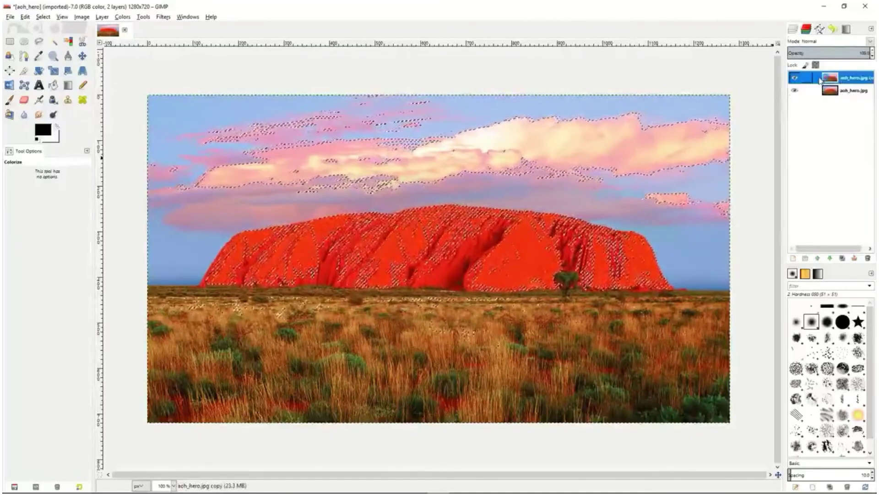
{"action": "double_click", "coordinate": [851, 78]}
{"action": "type", "text": "LightMask"}
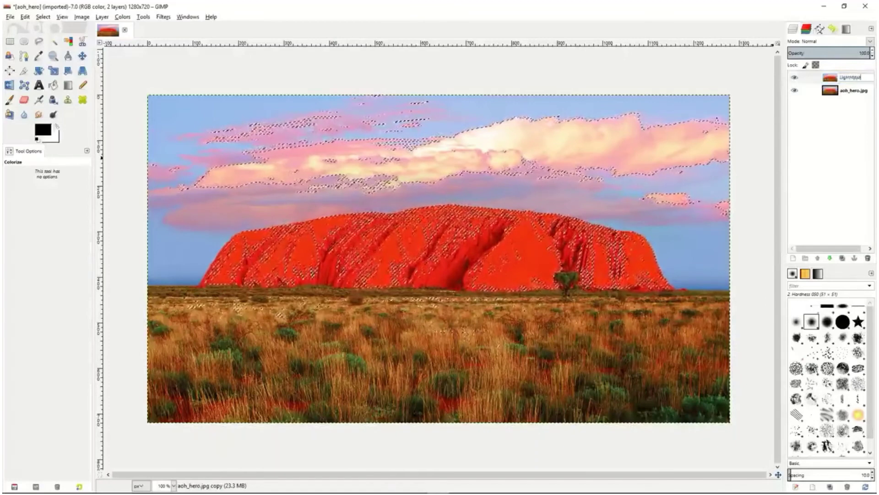
{"action": "key", "text": "Return"}
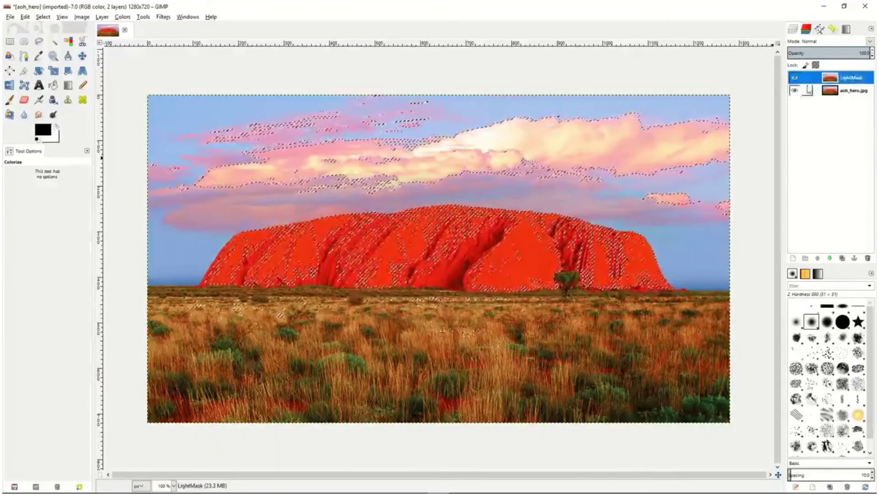
Duplicate the LightMask layer and rename the copy as DarkMask
{"action": "left_click", "coordinate": [842, 258]}
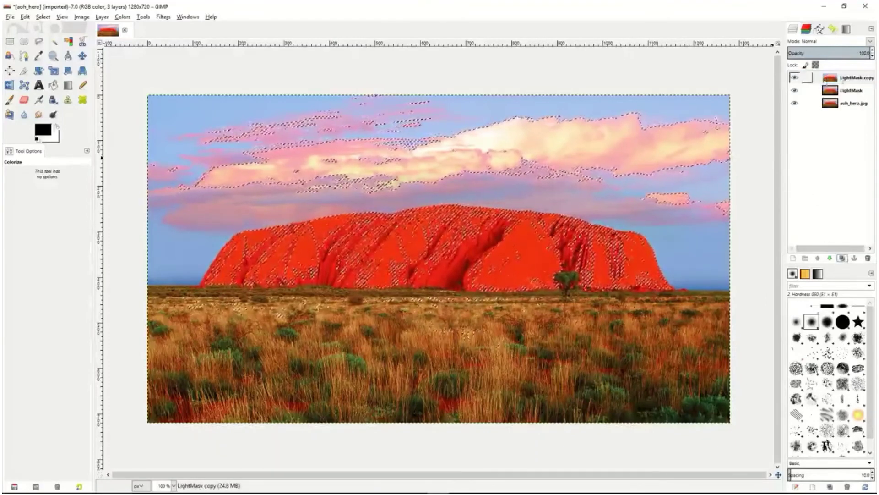
{"action": "double_click", "coordinate": [847, 78]}
{"action": "type", "text": "DarkMask"}
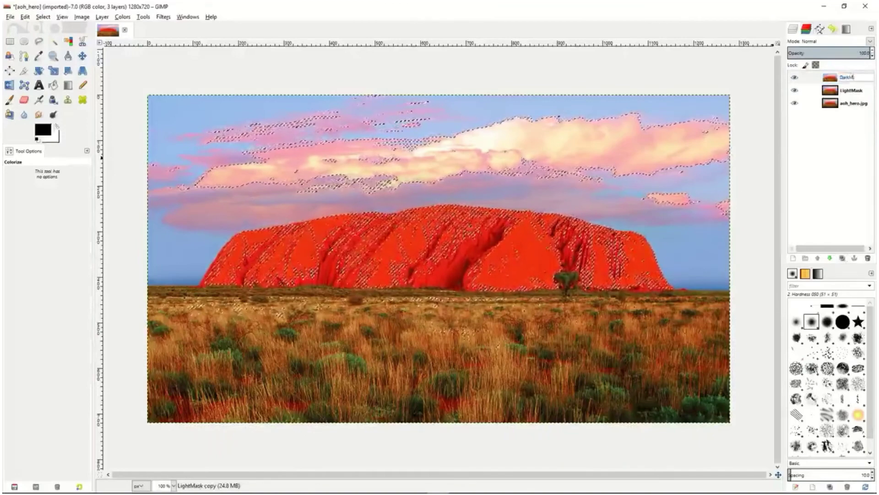
{"action": "key", "text": "Return"}
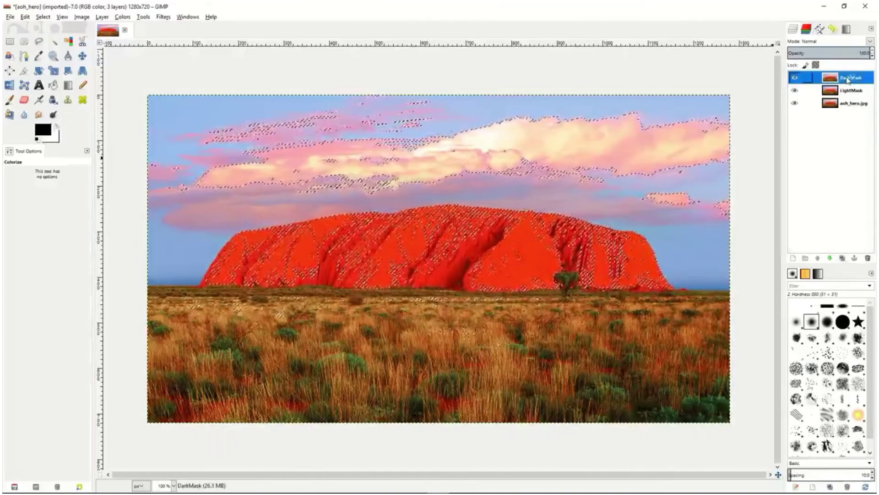
Make LightMask the active layer and clear the current selection on the image
{"action": "left_click", "coordinate": [822, 91]}
{"action": "right_click", "coordinate": [820, 91]}
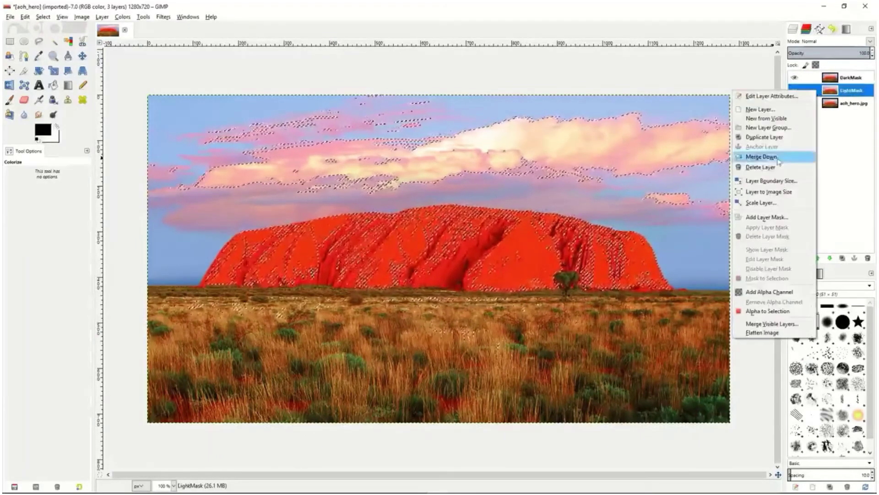
{"action": "right_click", "coordinate": [619, 208]}
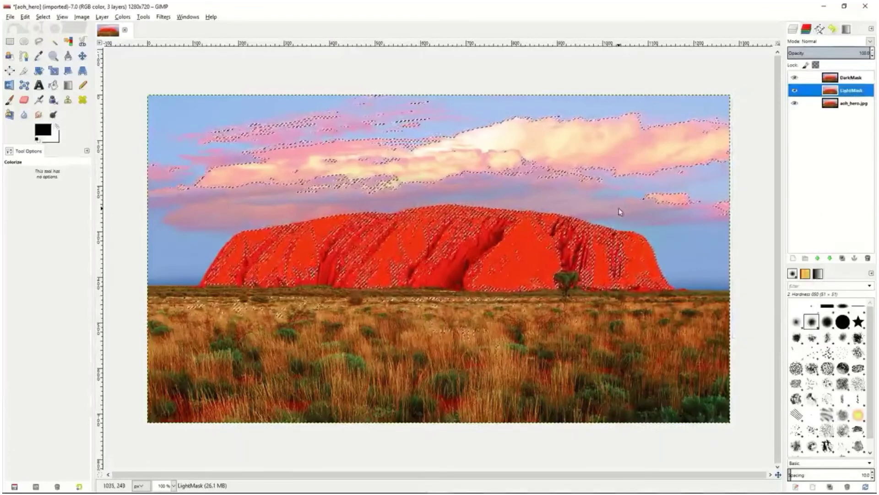
{"action": "right_click", "coordinate": [621, 210]}
{"action": "mouse_move", "coordinate": [641, 237]}
{"action": "left_click", "coordinate": [708, 252]}
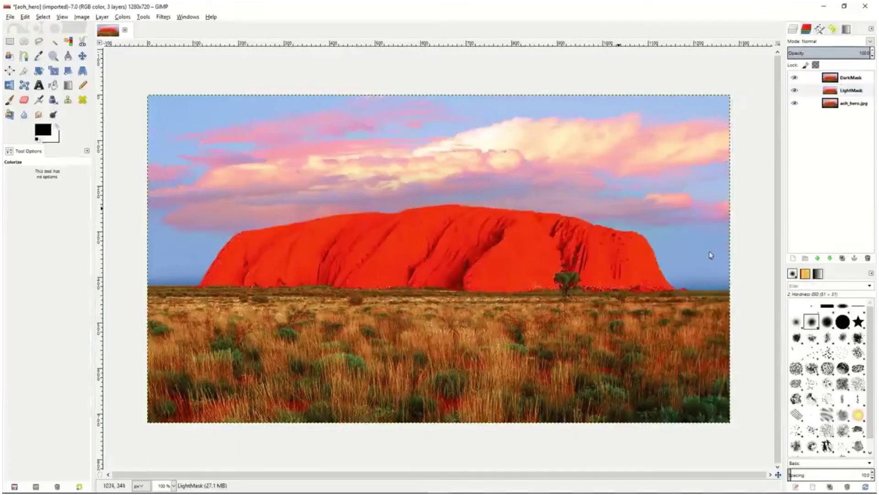
Add a layer mask to the LightMask layer, initialized from channel L
{"action": "left_click", "coordinate": [820, 92]}
{"action": "right_click", "coordinate": [820, 91]}
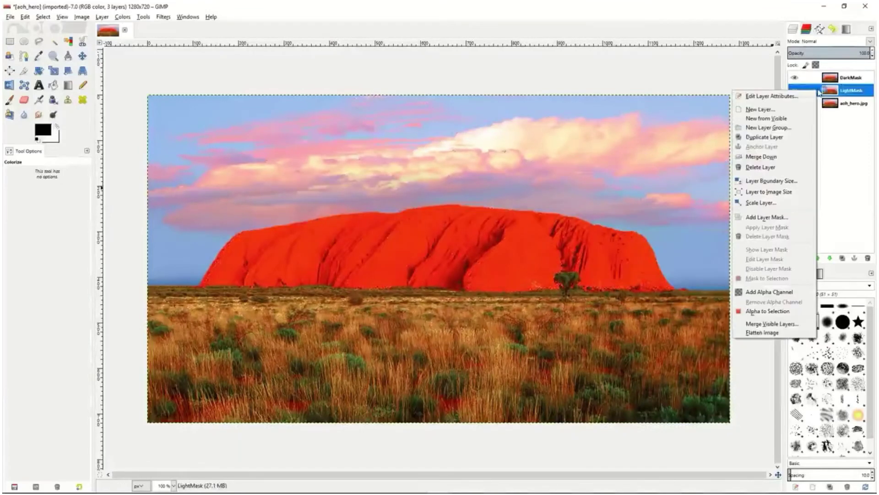
{"action": "left_click", "coordinate": [766, 219]}
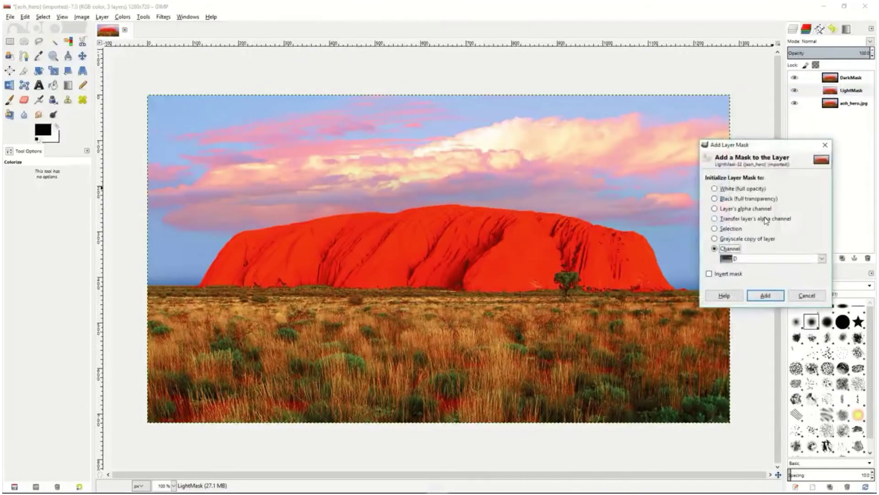
{"action": "left_click", "coordinate": [715, 189]}
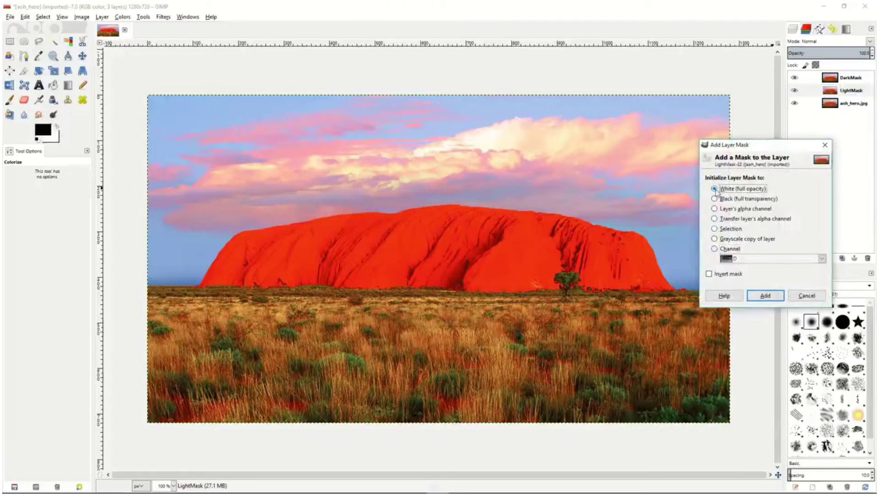
{"action": "left_click", "coordinate": [716, 249]}
{"action": "left_click", "coordinate": [817, 259]}
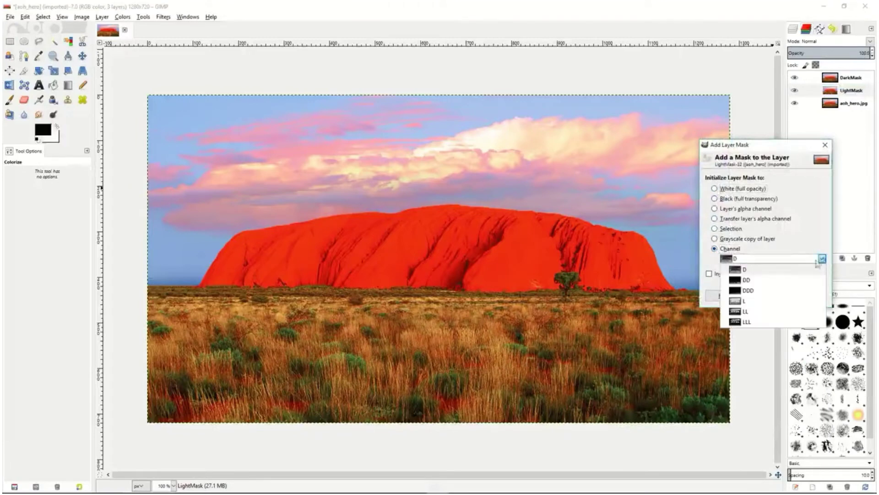
{"action": "left_click", "coordinate": [754, 302]}
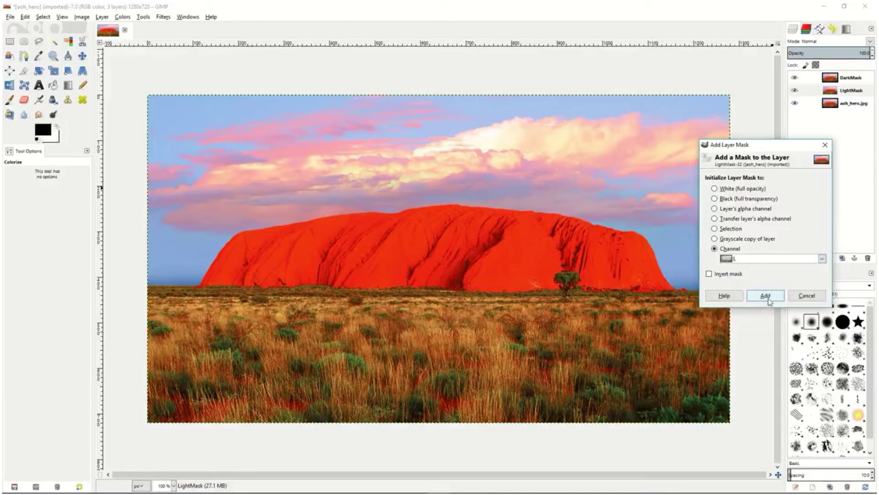
{"action": "left_click", "coordinate": [766, 296]}
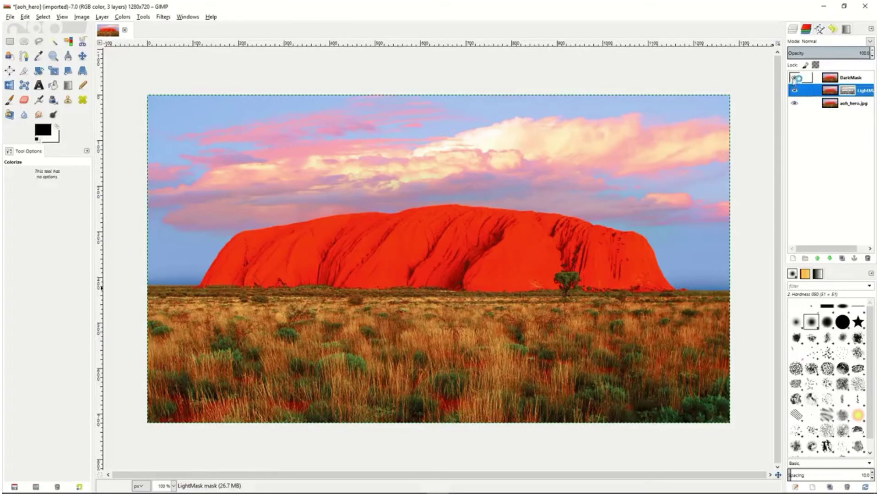
Hide the DarkMask layer and briefly hide the aoh_hero.jpg layer to inspect the masked LightMask layer alone
{"action": "left_click", "coordinate": [795, 92], "text": "shift"}
{"action": "left_click", "coordinate": [795, 104]}
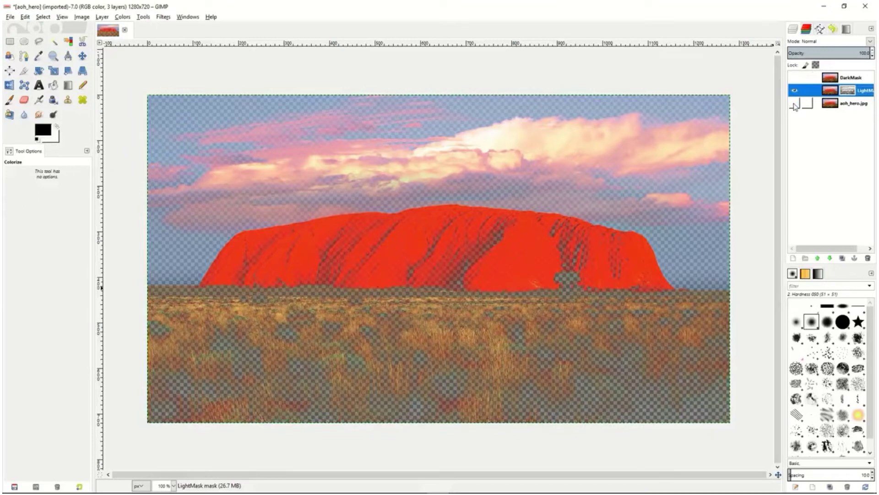
{"action": "left_click", "coordinate": [794, 104]}
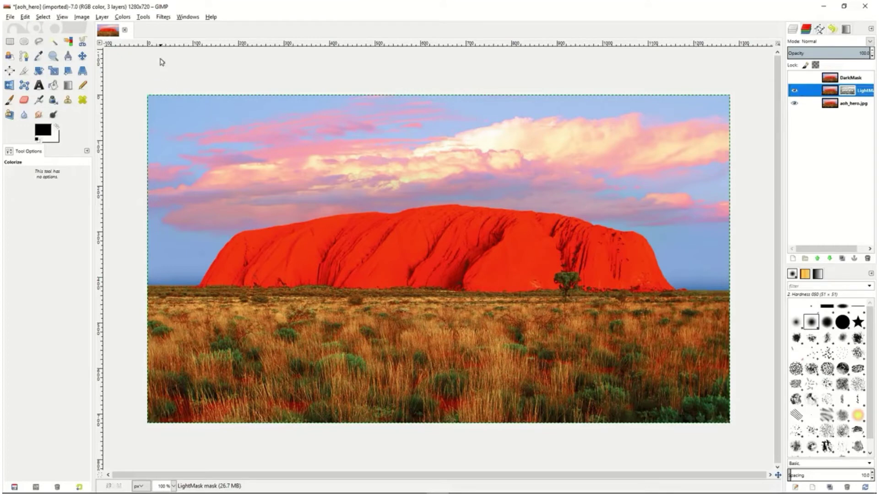
Colorize the LightMask layer with hue 287, saturation 50 and lightness 6, and compare it by briefly showing the DarkMask layer
{"action": "left_click", "coordinate": [123, 17]}
{"action": "left_click", "coordinate": [131, 54]}
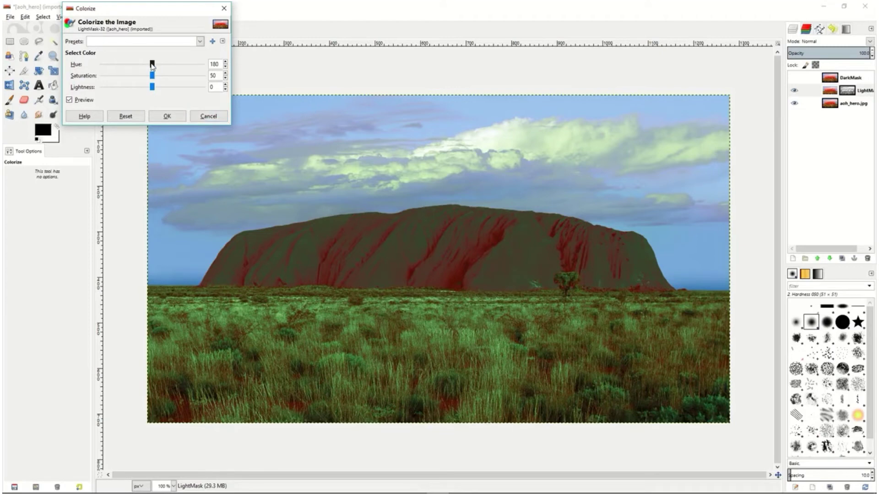
{"action": "left_click_drag", "start_coordinate": [153, 65], "coordinate": [157, 90]}
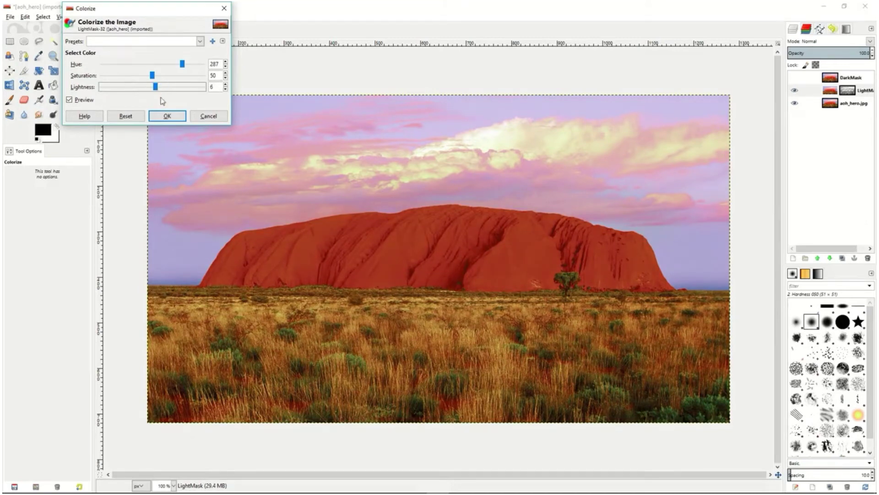
{"action": "left_click", "coordinate": [168, 116]}
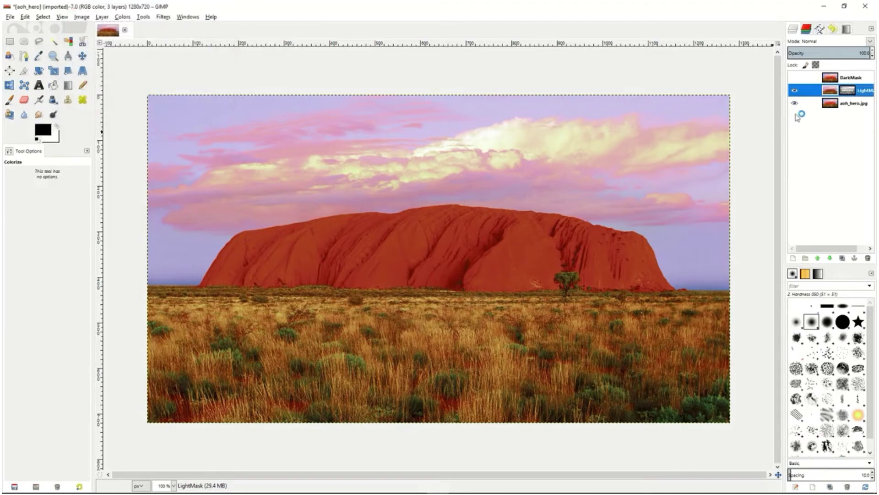
{"action": "left_click", "coordinate": [795, 78]}
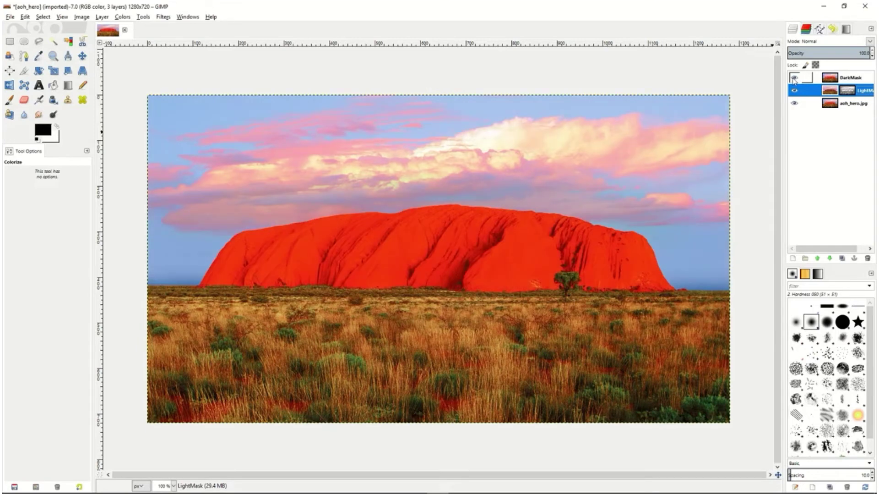
{"action": "left_click", "coordinate": [795, 78]}
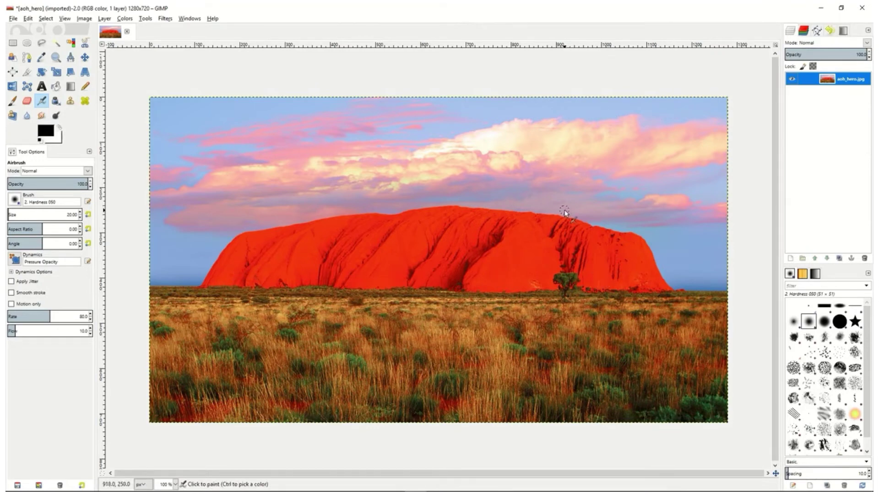
Duplicate the aoh_hero.jpg layer and add a layer mask made from a grayscale copy of the layer to the duplicate
{"action": "left_click", "coordinate": [840, 259]}
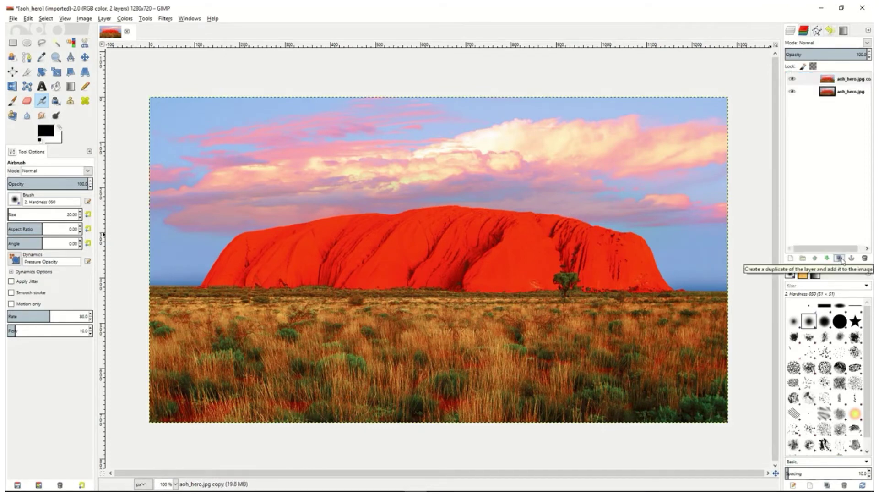
{"action": "left_click", "coordinate": [817, 81]}
{"action": "right_click", "coordinate": [818, 82]}
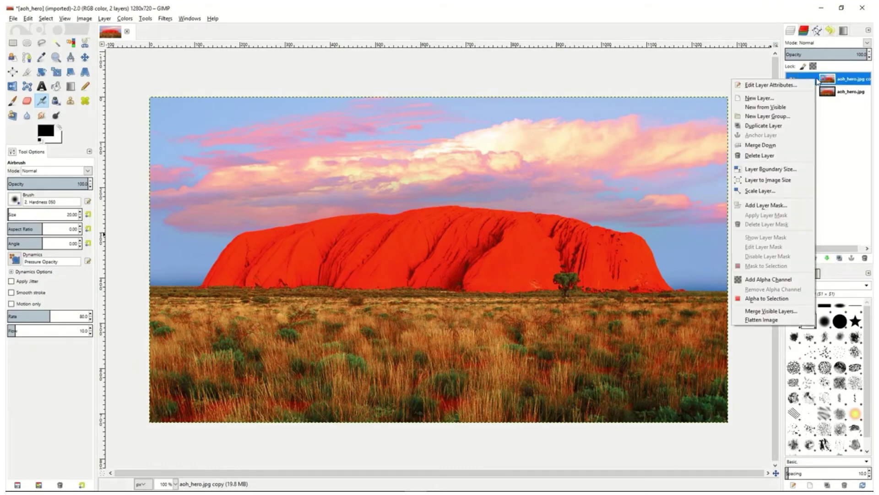
{"action": "left_click", "coordinate": [773, 207]}
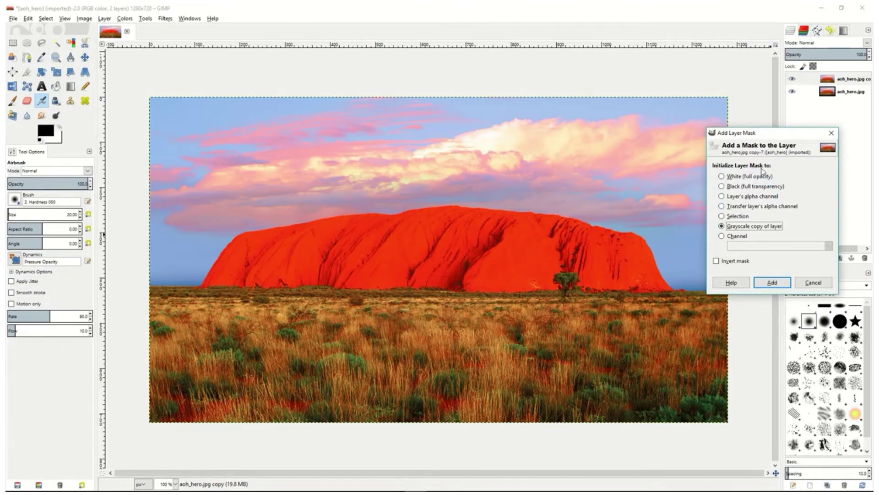
{"action": "left_click", "coordinate": [773, 282]}
Display the duplicate layer's mask on the canvas and invert its colors
{"action": "right_click", "coordinate": [813, 82]}
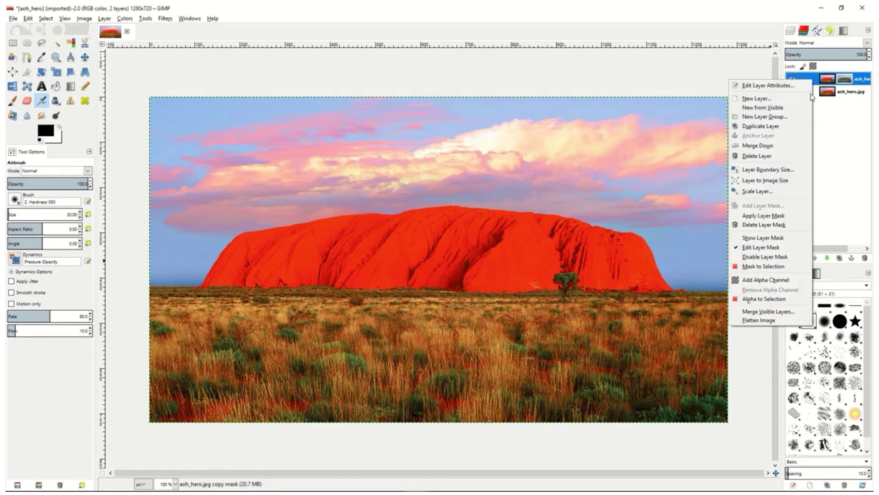
{"action": "left_click", "coordinate": [764, 238]}
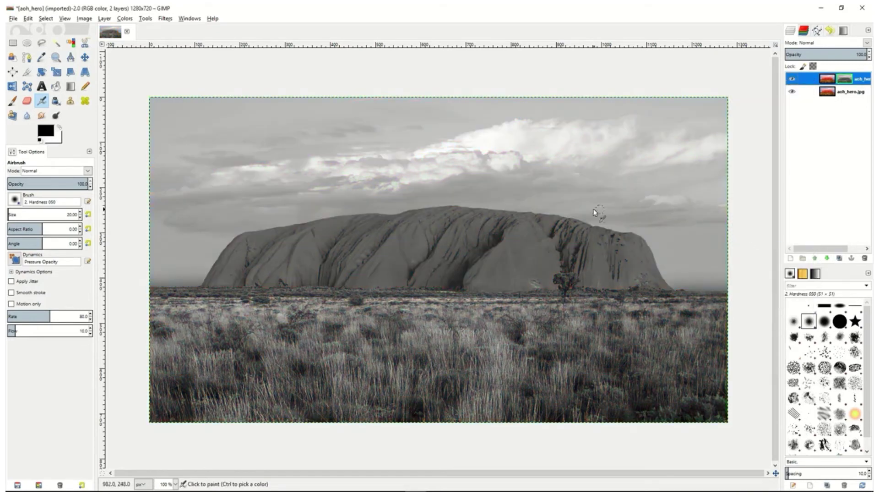
{"action": "left_click", "coordinate": [127, 21]}
{"action": "left_click", "coordinate": [144, 131]}
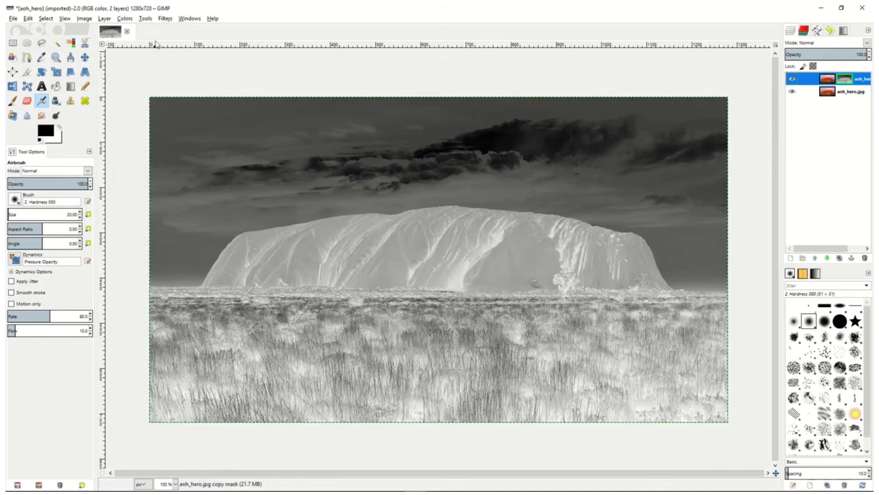
Apply a Gaussian Blur with a blur radius above 5 px and the RLE method to the inverted layer mask
{"action": "left_click", "coordinate": [165, 19]}
{"action": "mouse_move", "coordinate": [181, 72]}
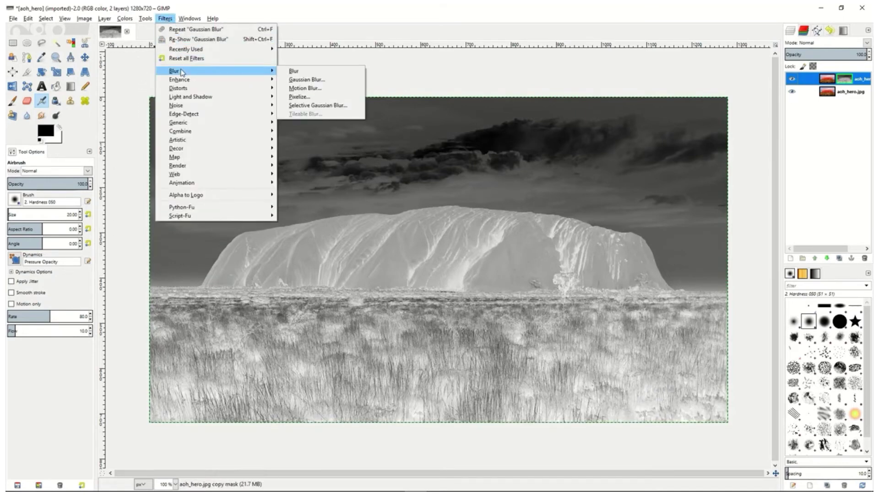
{"action": "left_click", "coordinate": [308, 80]}
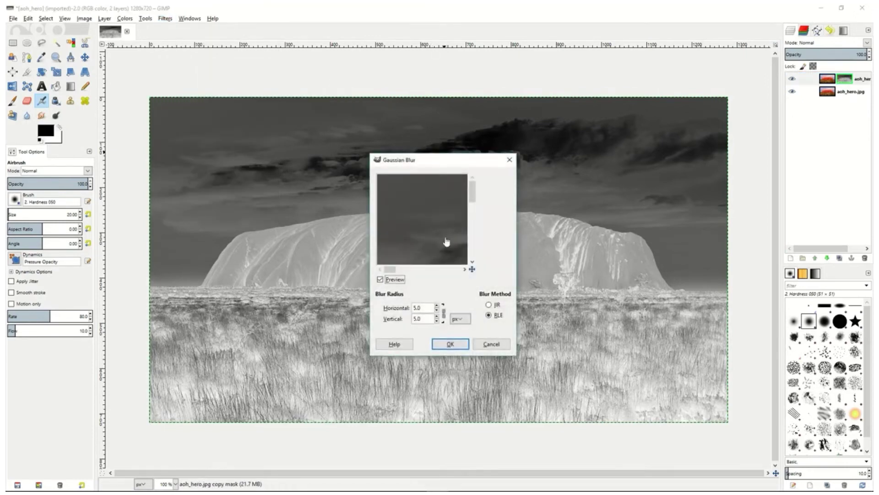
{"action": "left_click", "coordinate": [437, 305]}
{"action": "left_click", "coordinate": [437, 306]}
{"action": "left_click", "coordinate": [445, 347]}
Stop displaying the layer mask on the canvas and set the duplicated layer's blend mode to Overlay
{"action": "right_click", "coordinate": [816, 82]}
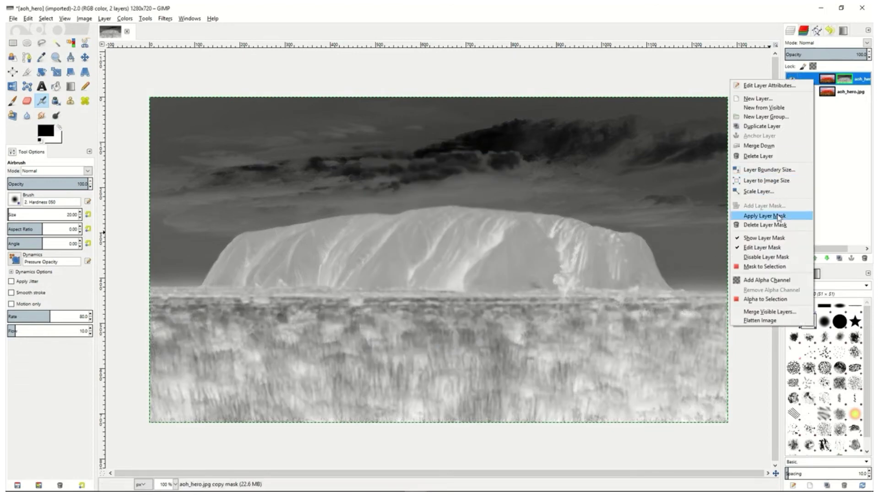
{"action": "left_click", "coordinate": [774, 238]}
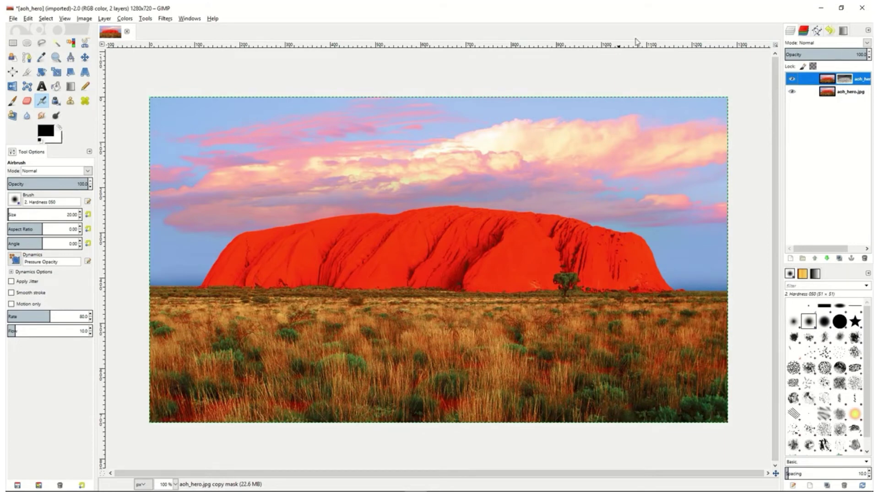
{"action": "left_click", "coordinate": [866, 43]}
{"action": "left_click", "coordinate": [822, 152]}
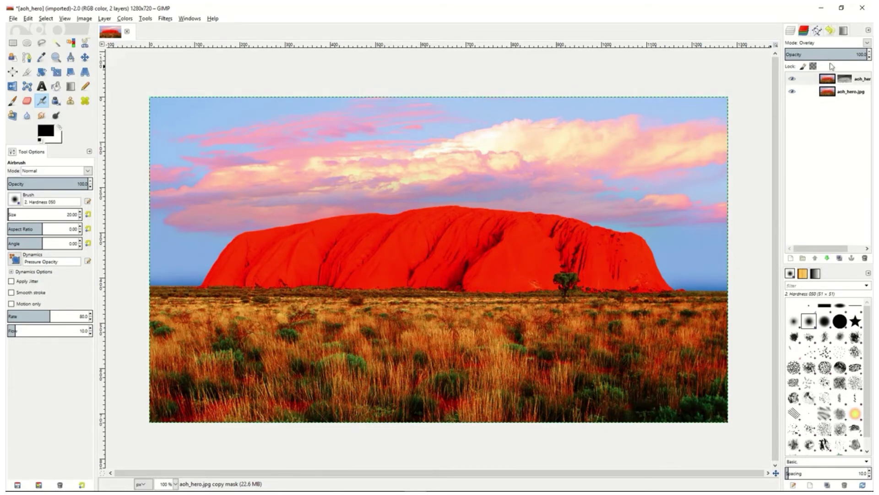
{"action": "mouse_move", "coordinate": [848, 54]}
{"action": "left_mouse_down"}
{"action": "mouse_move", "coordinate": [803, 54]}
{"action": "mouse_move", "coordinate": [849, 54]}
{"action": "left_mouse_up"}
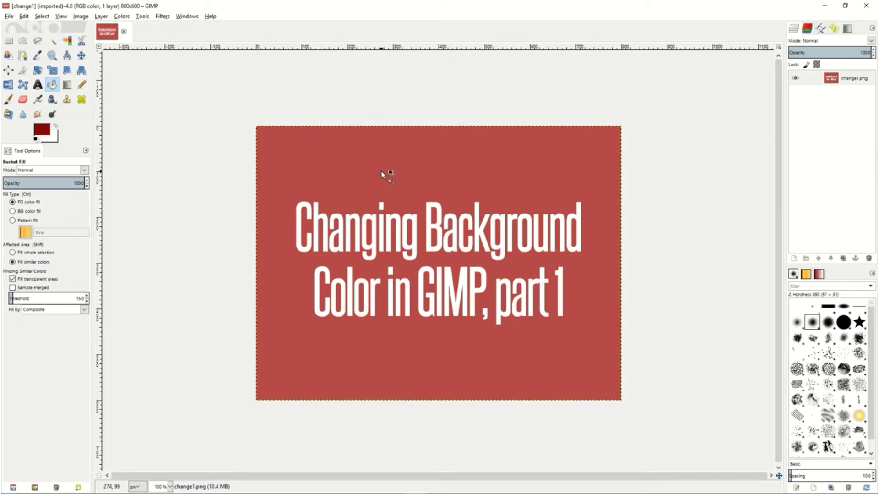
Sample the title graphic's red background as the foreground color and make that red transparent with Color to Alpha, c05444
{"action": "key", "text": "o"}
{"action": "left_click", "coordinate": [327, 187]}
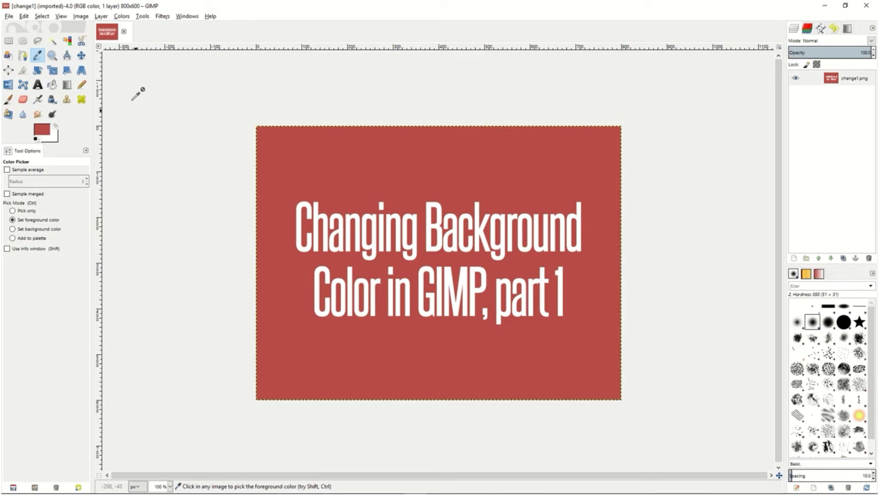
{"action": "left_click", "coordinate": [122, 17]}
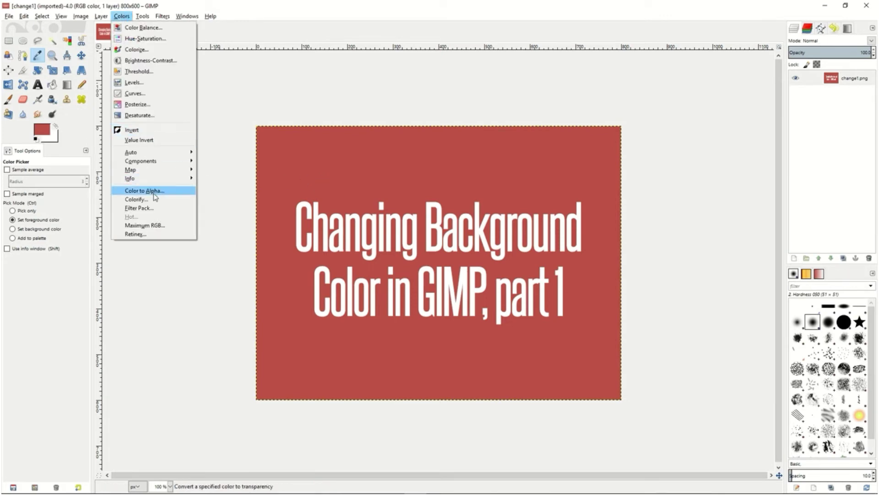
{"action": "left_click", "coordinate": [155, 191]}
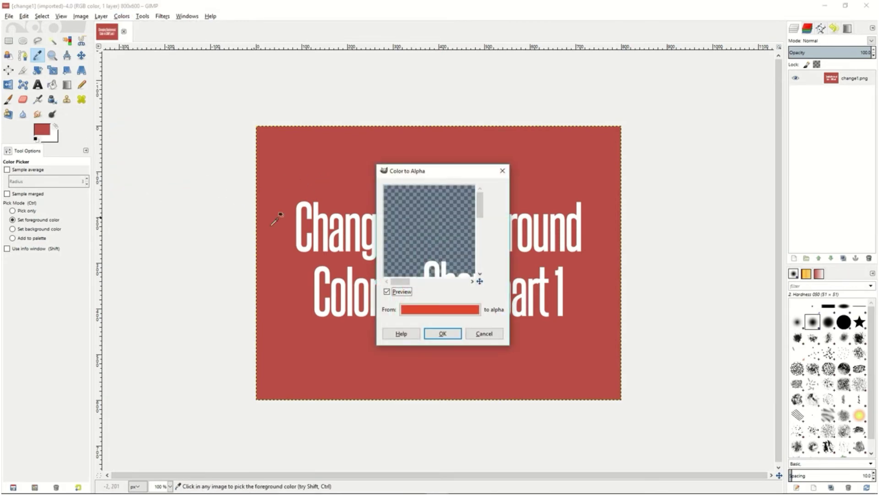
{"action": "left_click", "coordinate": [440, 310]}
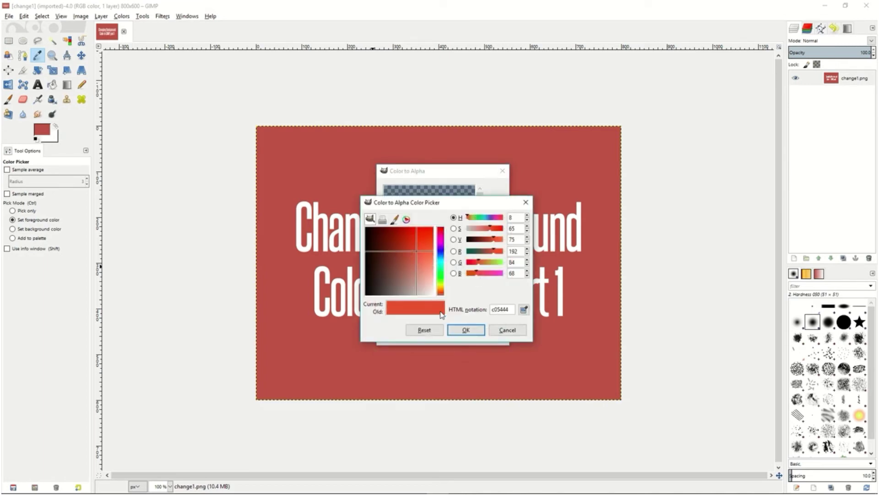
{"action": "left_click", "coordinate": [525, 312]}
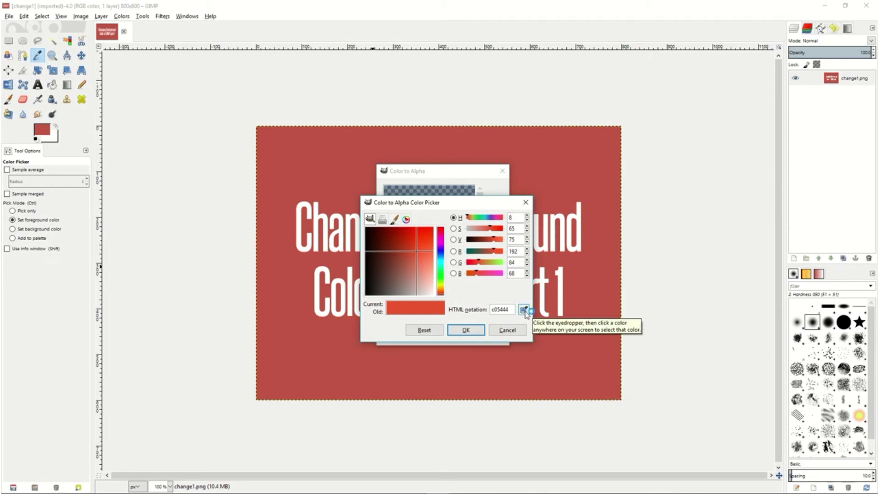
{"action": "left_click", "coordinate": [581, 311]}
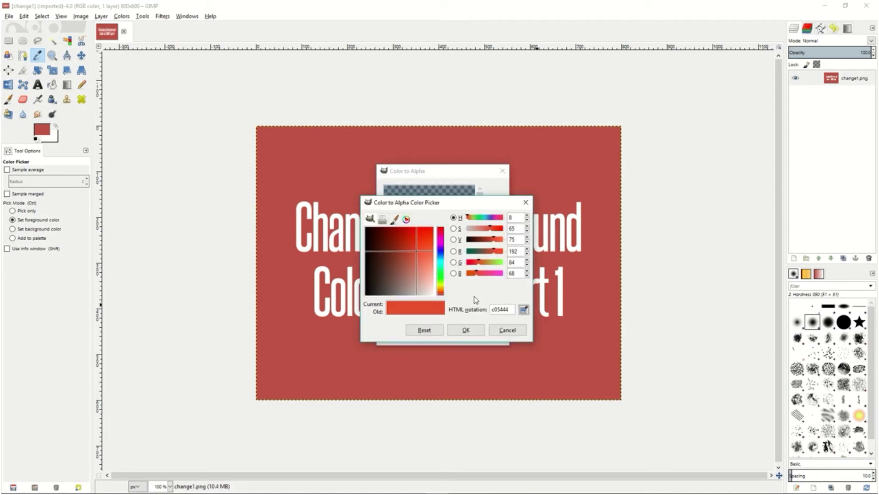
{"action": "left_click", "coordinate": [466, 330]}
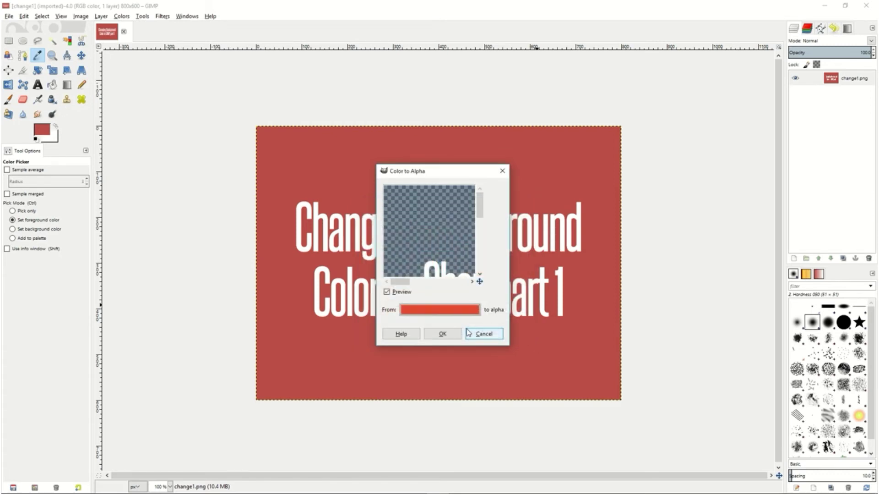
{"action": "left_click_drag", "start_coordinate": [438, 267], "coordinate": [432, 213]}
{"action": "left_click_drag", "start_coordinate": [444, 248], "coordinate": [425, 230]}
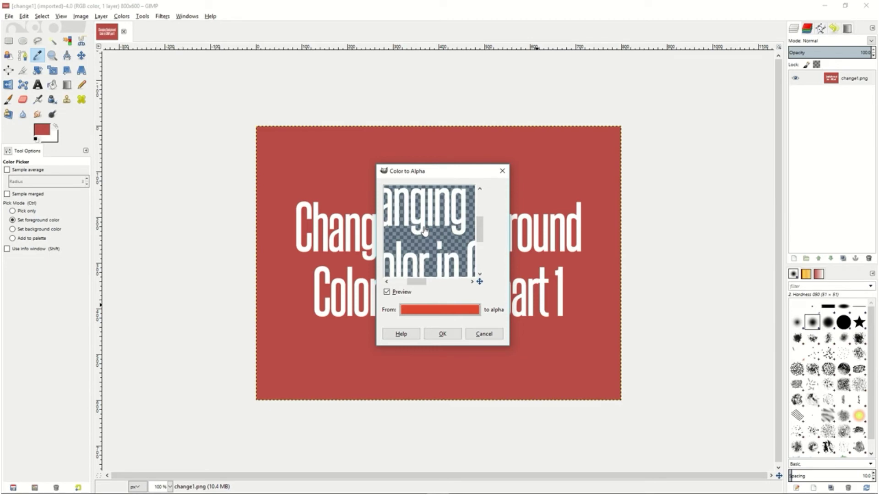
{"action": "left_click", "coordinate": [442, 333]}
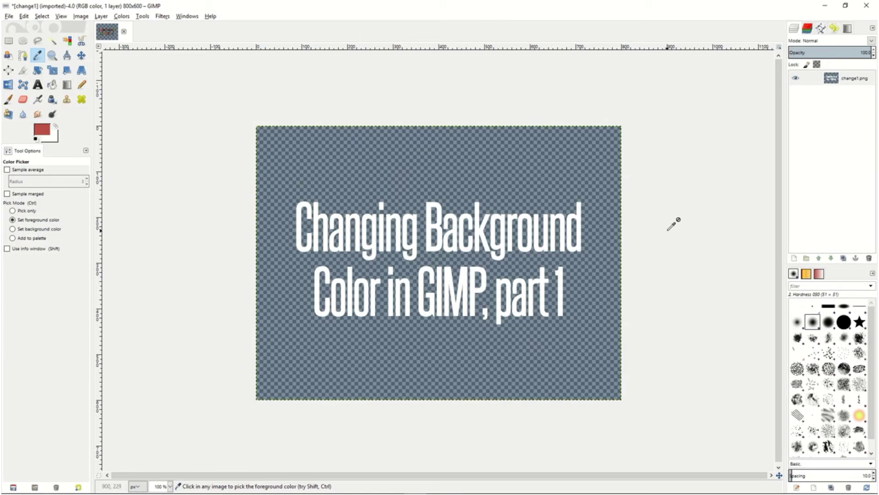
Add a new 800 × 600 px transparent layer and place it below the change1.png layer
{"action": "right_click", "coordinate": [809, 176]}
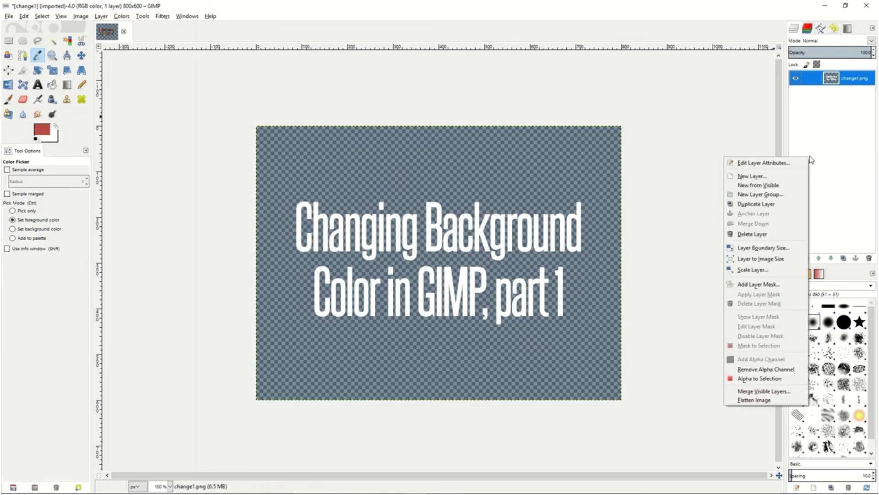
{"action": "left_click", "coordinate": [787, 175]}
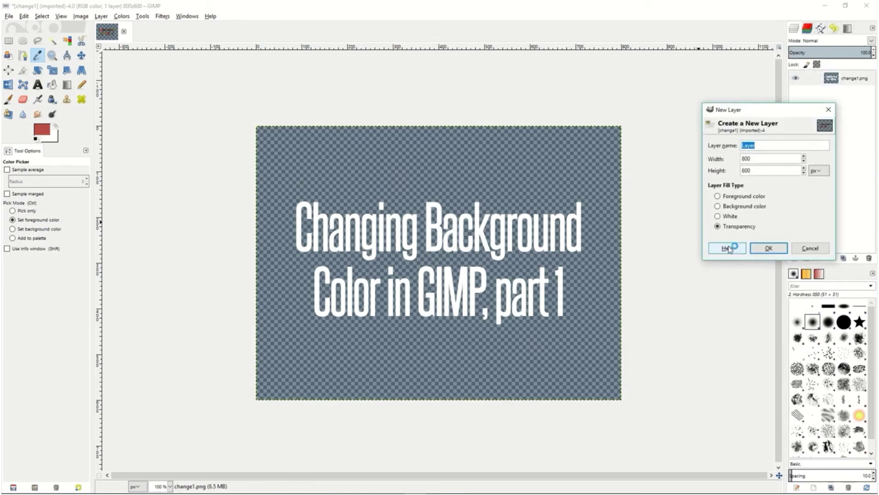
{"action": "left_click", "coordinate": [769, 249]}
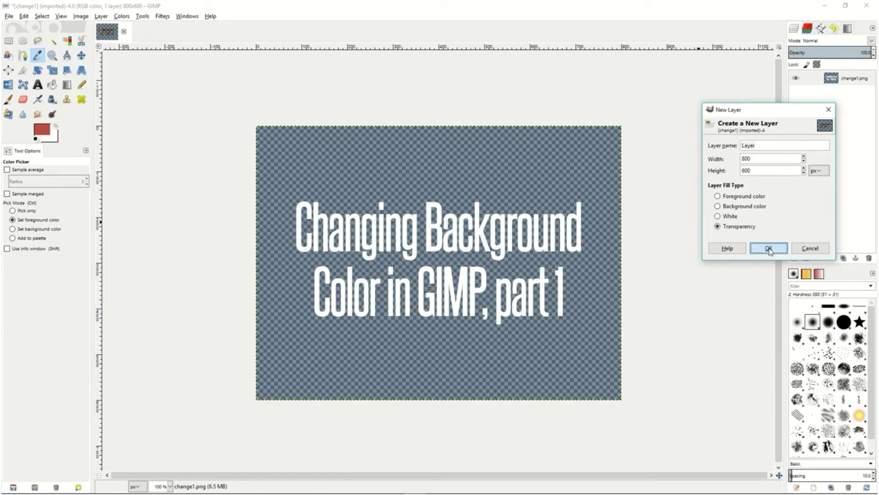
{"action": "left_click_drag", "start_coordinate": [862, 81], "coordinate": [863, 102]}
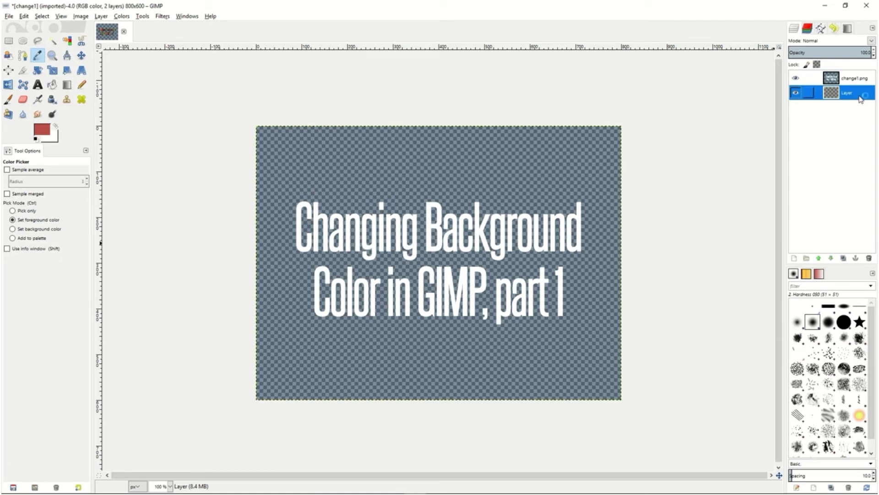
Set the foreground color to teal 54909f and fill the new bottom layer with it using Bucket Fill
{"action": "key", "text": "shift+b"}
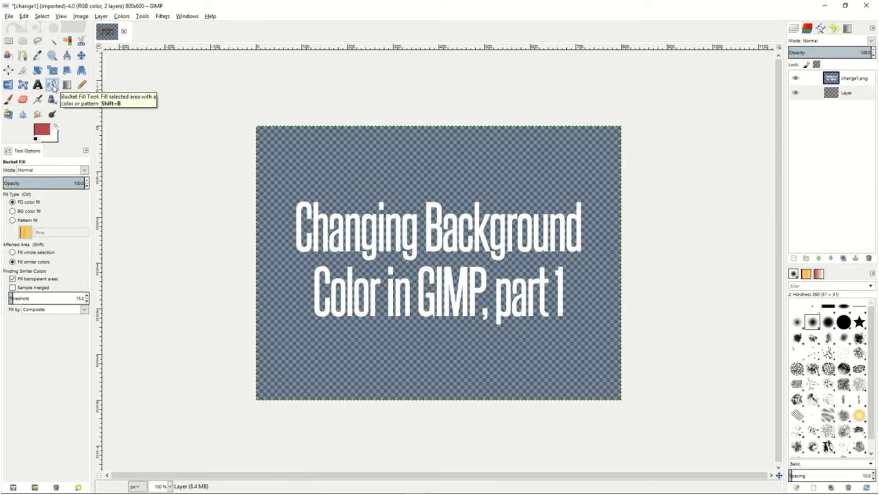
{"action": "left_click", "coordinate": [42, 131]}
{"action": "left_click", "coordinate": [88, 132]}
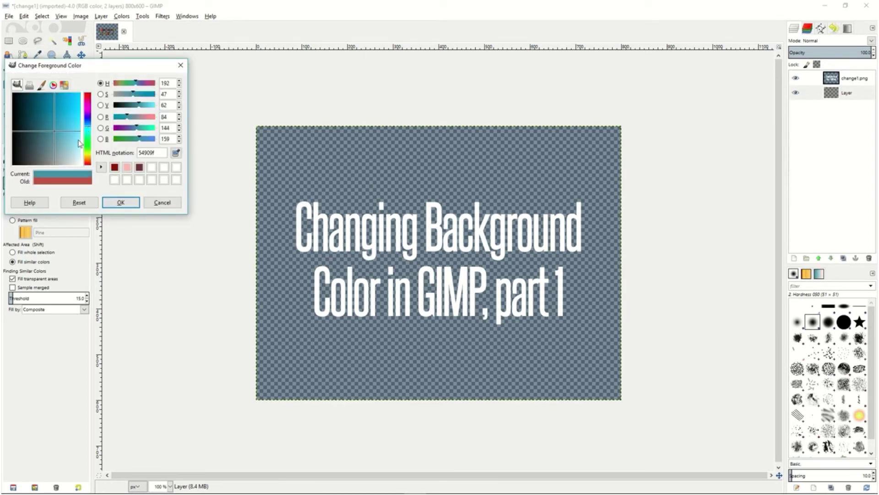
{"action": "left_click", "coordinate": [121, 202]}
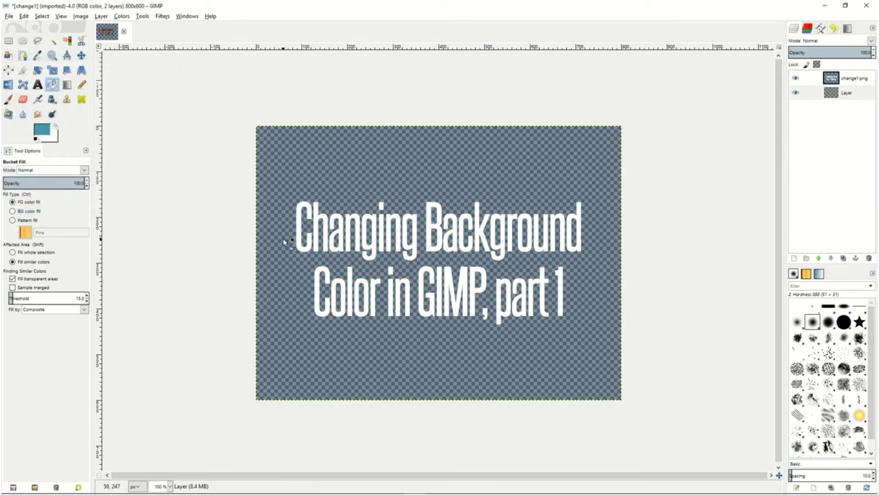
{"action": "left_click", "coordinate": [381, 176]}
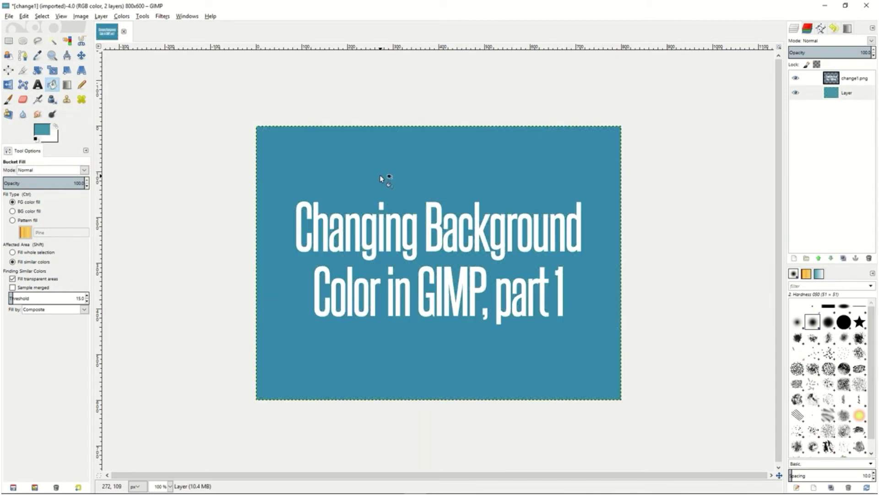
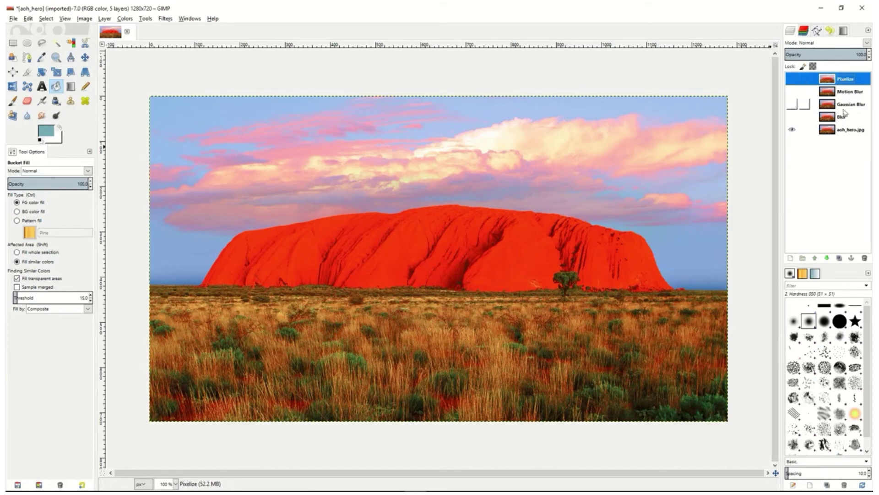
Show the Blur layer, apply the Blur filter to it, and toggle its visibility to compare it with the original
{"action": "left_click", "coordinate": [845, 120]}
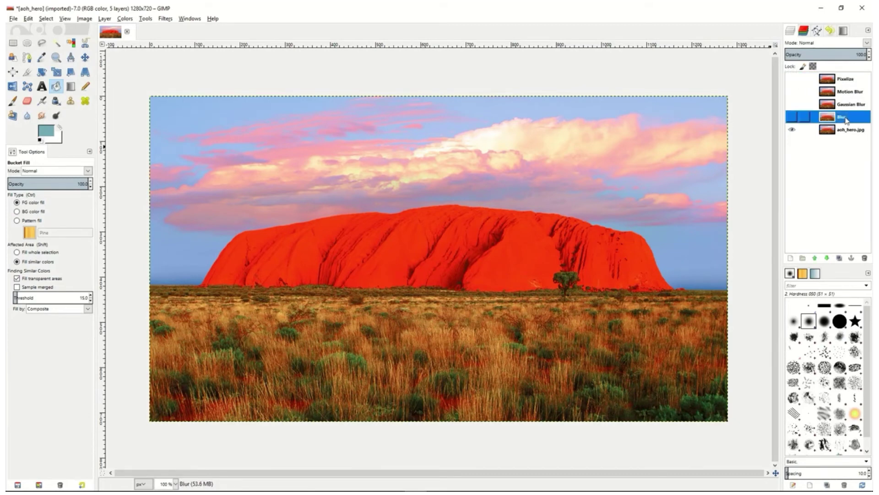
{"action": "left_click", "coordinate": [791, 119]}
{"action": "left_click", "coordinate": [166, 18]}
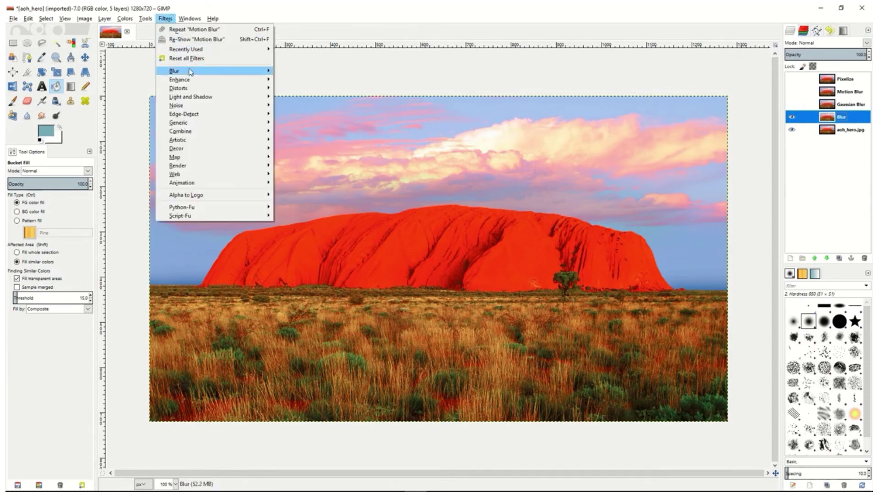
{"action": "mouse_move", "coordinate": [179, 71]}
{"action": "left_click", "coordinate": [296, 72]}
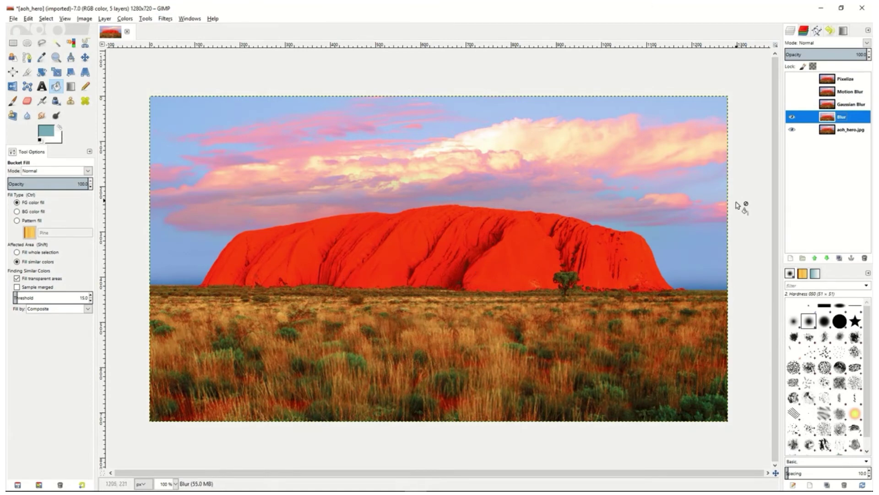
{"action": "left_click", "coordinate": [792, 119]}
{"action": "left_click", "coordinate": [793, 119]}
Show the Gaussian Blur layer and apply the Gaussian Blur filter with equal horizontal and vertical radii
{"action": "left_click", "coordinate": [800, 106]}
{"action": "left_click", "coordinate": [792, 105]}
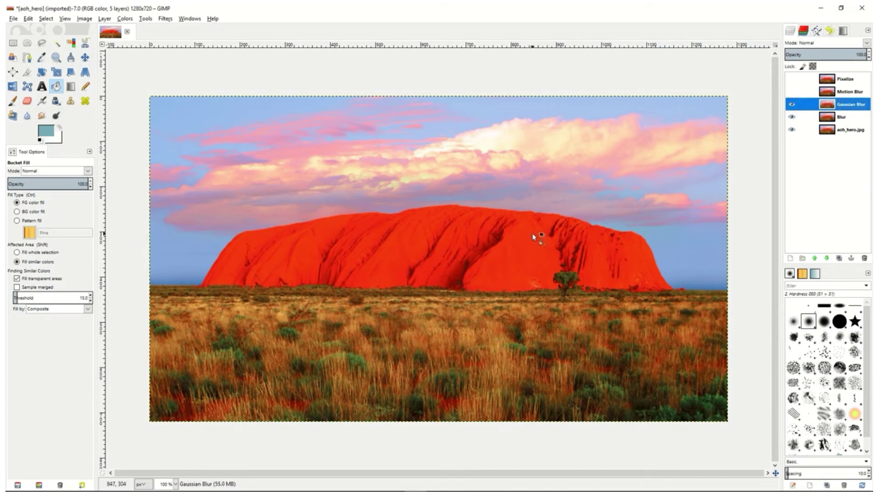
{"action": "left_click", "coordinate": [164, 19]}
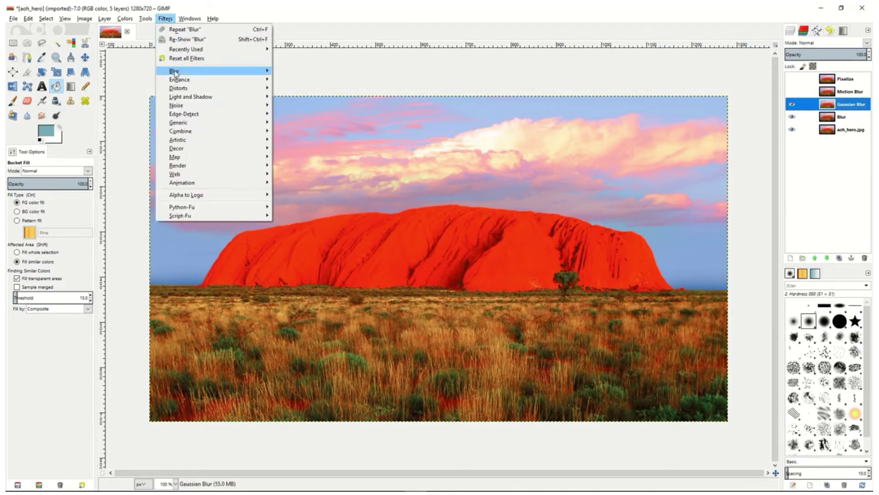
{"action": "mouse_move", "coordinate": [174, 71]}
{"action": "left_click", "coordinate": [303, 80]}
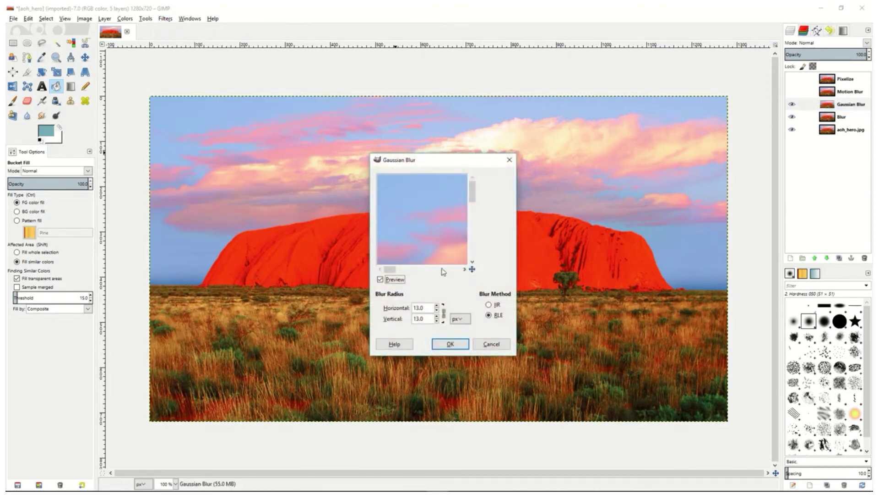
{"action": "left_click", "coordinate": [438, 310]}
{"action": "left_click", "coordinate": [437, 311]}
{"action": "left_click", "coordinate": [437, 311]}
{"action": "left_click", "coordinate": [438, 310]}
{"action": "left_click", "coordinate": [437, 311]}
{"action": "left_click", "coordinate": [437, 305]}
{"action": "left_click", "coordinate": [437, 306]}
{"action": "left_click", "coordinate": [437, 305]}
{"action": "left_click", "coordinate": [448, 343]}
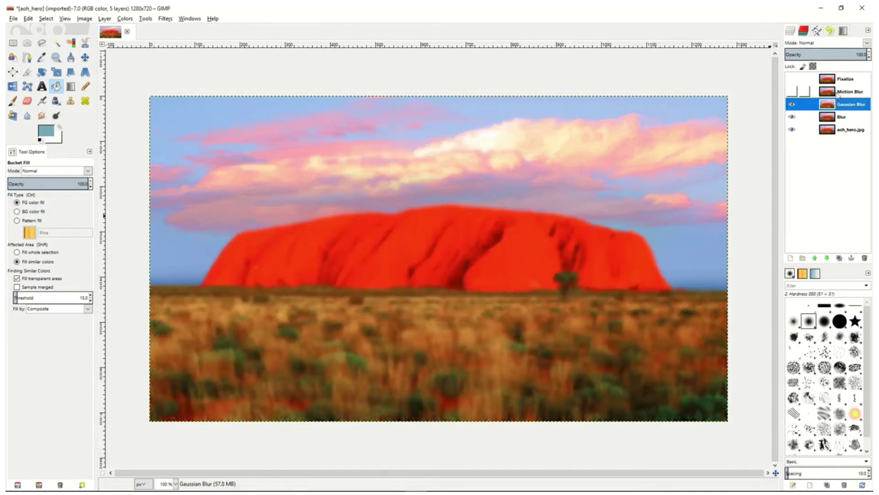
Show the Motion Blur layer and apply an outward Zoom-type Motion Blur with a length of 28
{"action": "left_click", "coordinate": [800, 94]}
{"action": "left_click", "coordinate": [792, 91]}
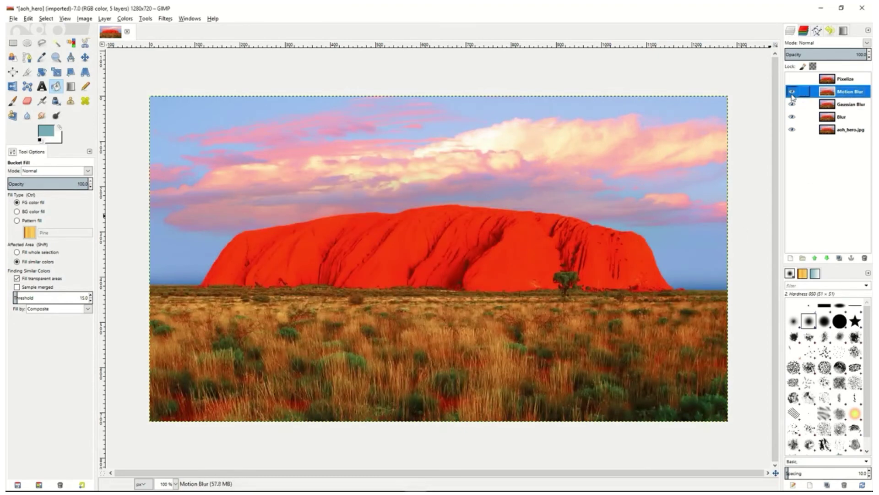
{"action": "left_click", "coordinate": [166, 23]}
{"action": "mouse_move", "coordinate": [184, 74]}
{"action": "left_click", "coordinate": [344, 91]}
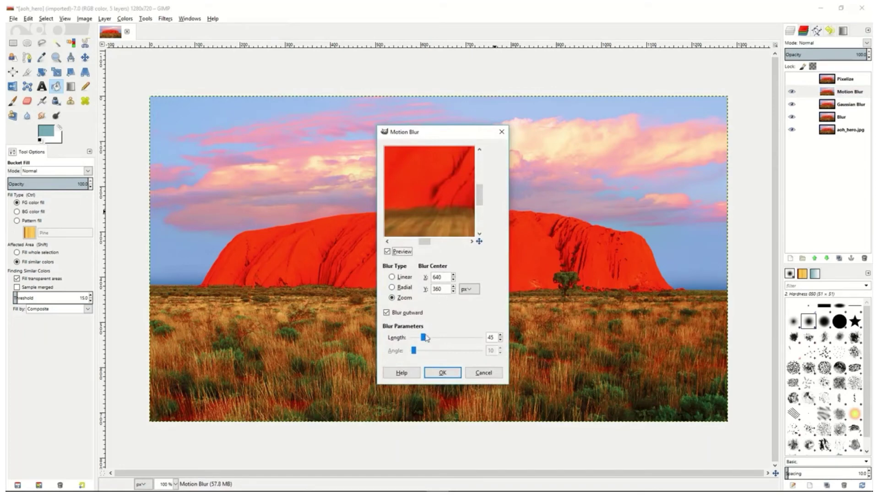
{"action": "left_click_drag", "start_coordinate": [424, 337], "coordinate": [422, 339]}
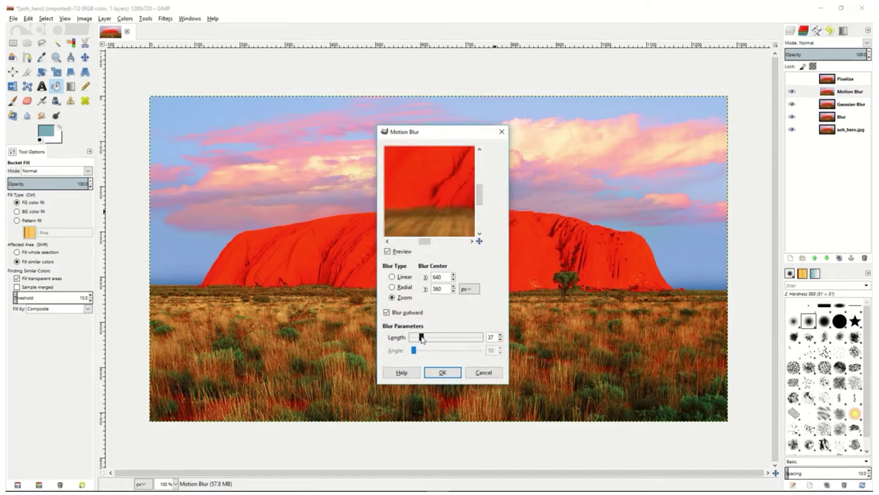
{"action": "left_click", "coordinate": [447, 374]}
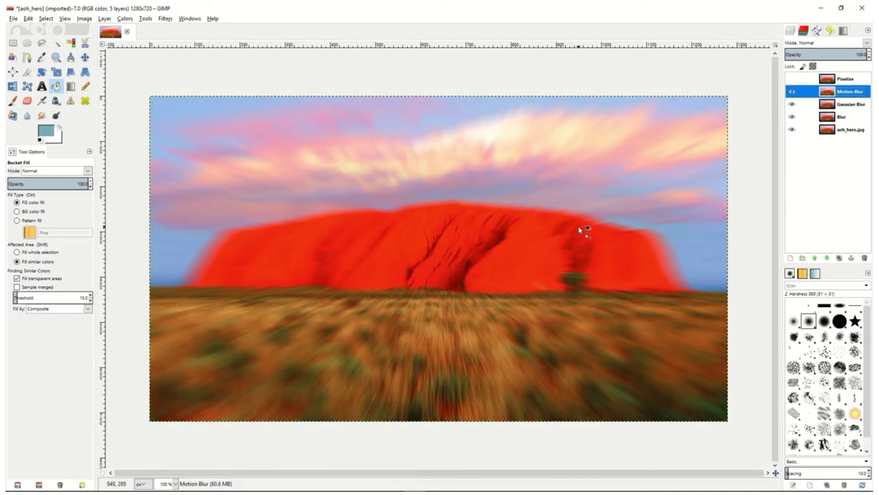
Show the Pixelize layer and apply the Pixelize filter with a pixel width and height of 7 px
{"action": "left_click", "coordinate": [795, 83]}
{"action": "left_click", "coordinate": [857, 84]}
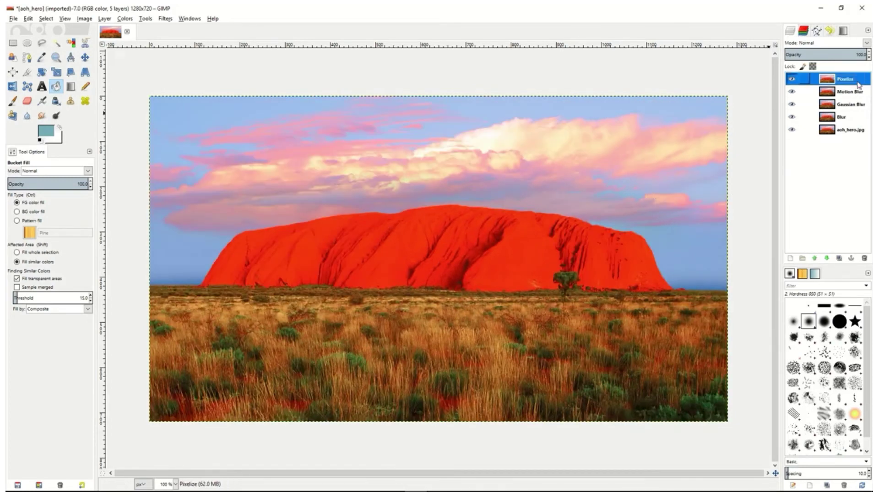
{"action": "left_click", "coordinate": [165, 19]}
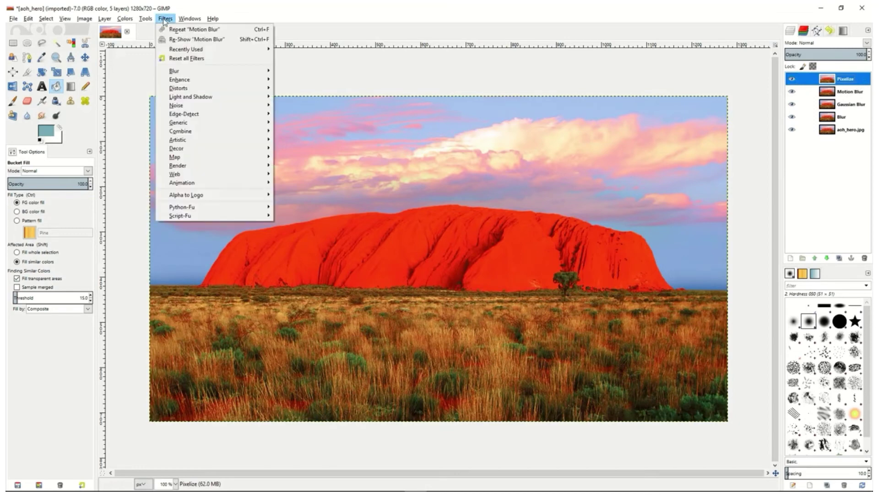
{"action": "mouse_move", "coordinate": [220, 71]}
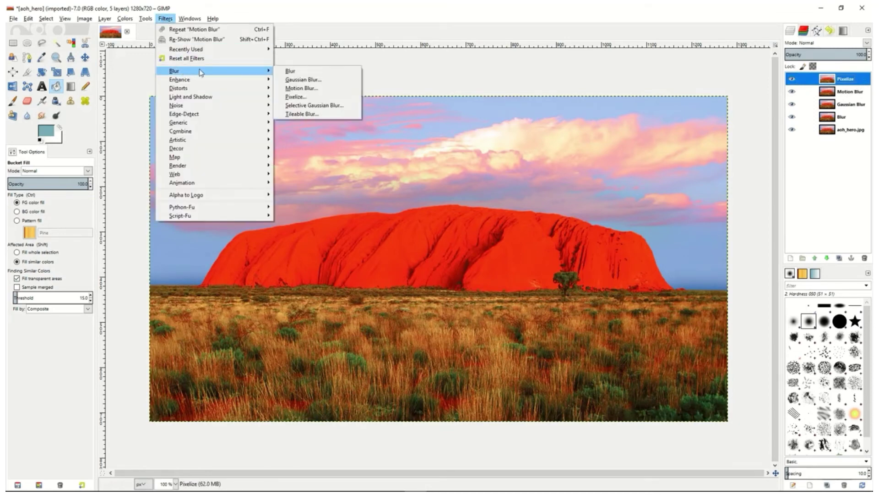
{"action": "left_click", "coordinate": [311, 97]}
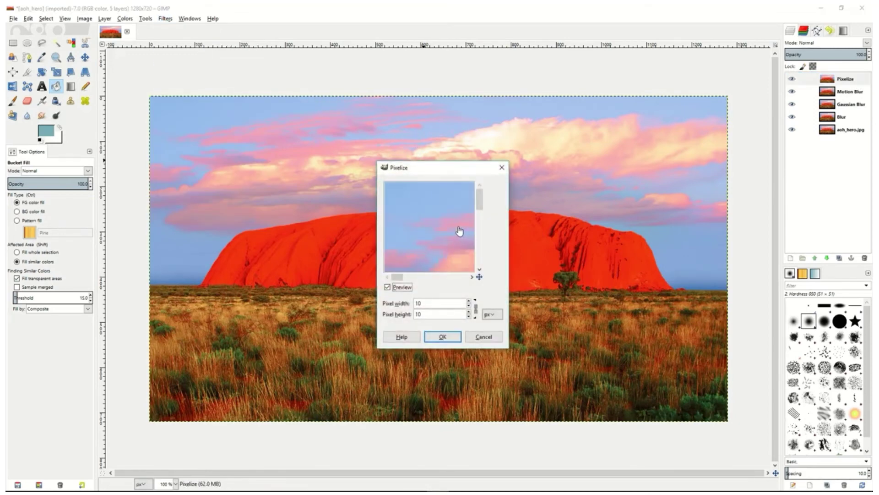
{"action": "left_click_drag", "start_coordinate": [463, 221], "coordinate": [404, 187]}
{"action": "left_click_drag", "start_coordinate": [442, 238], "coordinate": [434, 232]}
{"action": "left_click", "coordinate": [469, 305]}
{"action": "left_click", "coordinate": [468, 305]}
{"action": "left_click", "coordinate": [469, 305]}
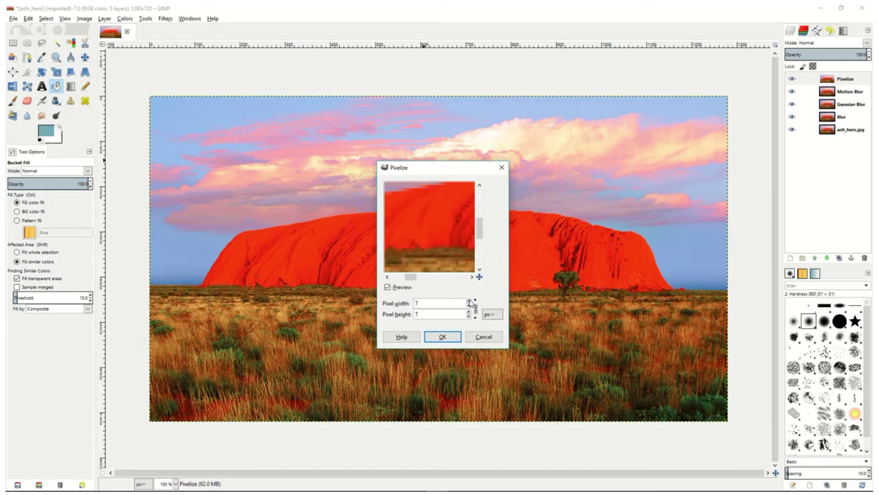
{"action": "left_click", "coordinate": [443, 337]}
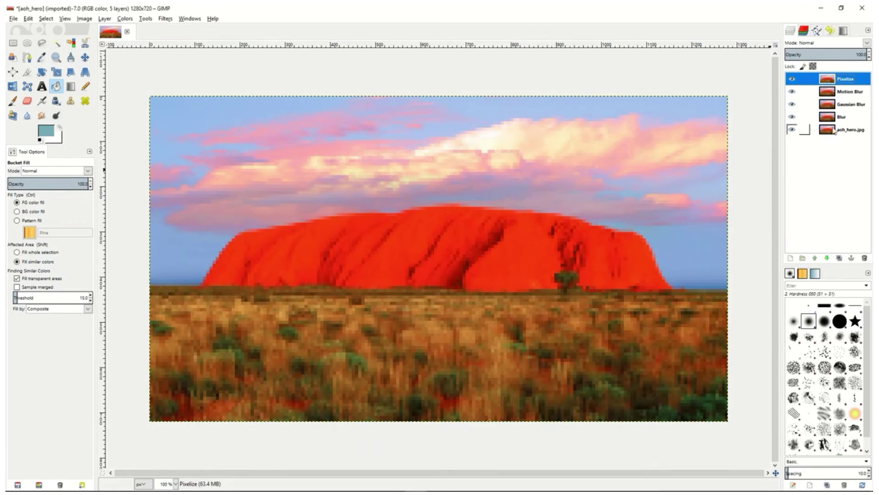
Hide the Pixelize, Motion Blur and Gaussian Blur layers and lower the Blur layer's opacity to about 47%
{"action": "left_click", "coordinate": [793, 79]}
{"action": "left_click", "coordinate": [792, 92]}
{"action": "left_click", "coordinate": [792, 104]}
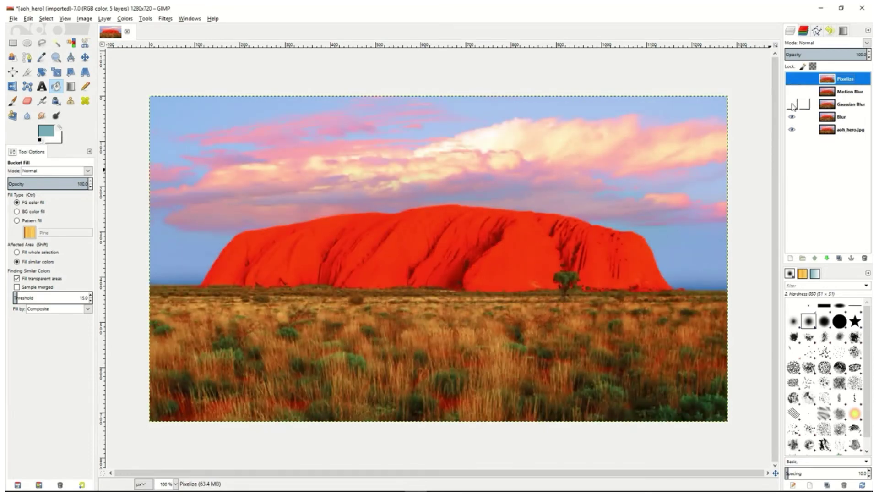
{"action": "left_click", "coordinate": [838, 119]}
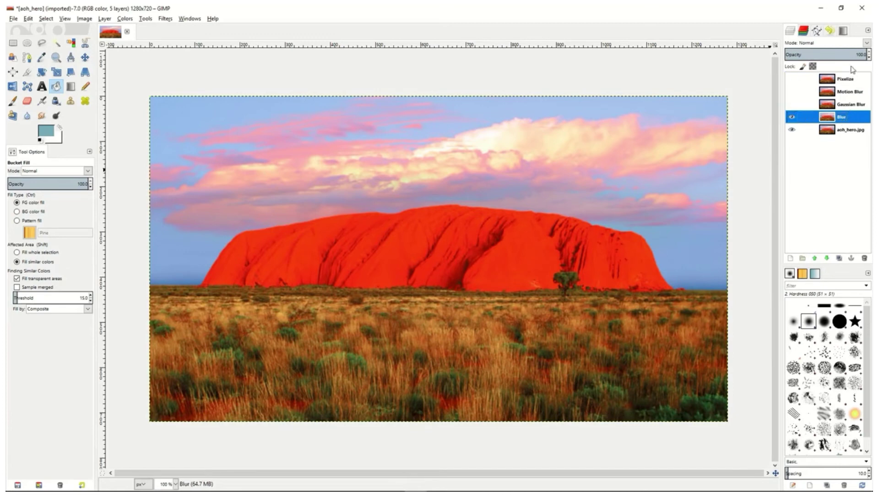
{"action": "left_click_drag", "start_coordinate": [846, 54], "coordinate": [823, 54]}
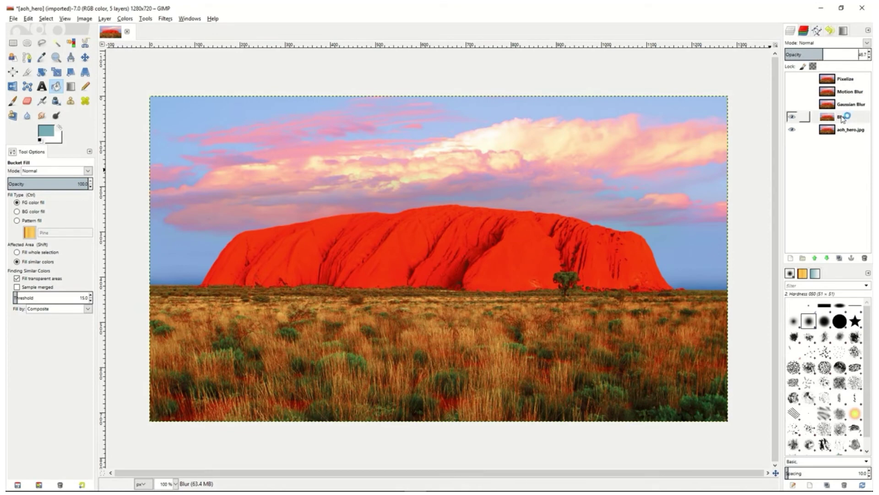
Show the Gaussian Blur layer instead of Blur and lower its opacity to about 58%
{"action": "left_click", "coordinate": [802, 117]}
{"action": "left_click", "coordinate": [791, 105]}
{"action": "left_click", "coordinate": [847, 105]}
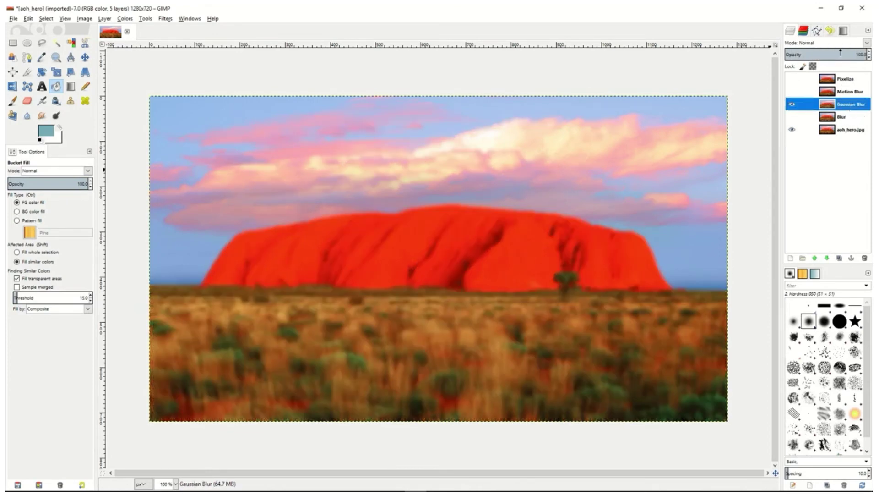
{"action": "left_click_drag", "start_coordinate": [845, 51], "coordinate": [831, 51]}
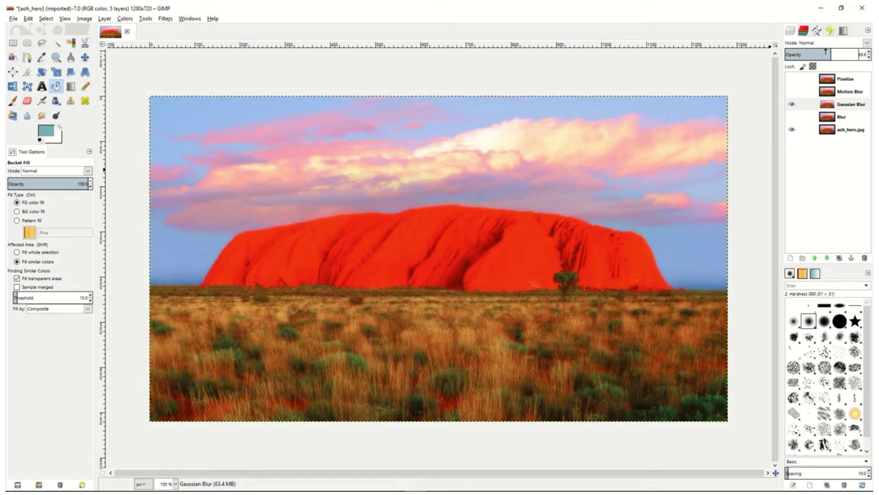
Show the Motion Blur layer instead of Gaussian Blur and lower its opacity to about 49%
{"action": "left_click", "coordinate": [793, 106]}
{"action": "left_click", "coordinate": [846, 92]}
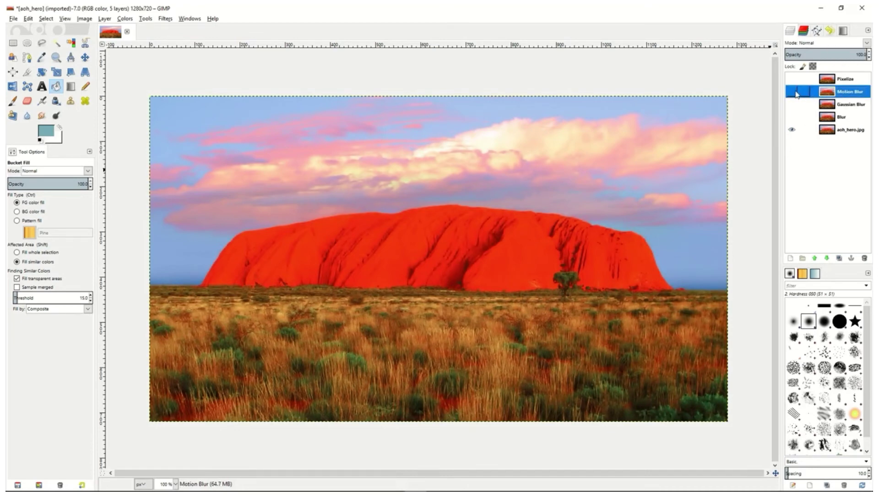
{"action": "left_click", "coordinate": [793, 92]}
{"action": "left_click_drag", "start_coordinate": [847, 54], "coordinate": [821, 55]}
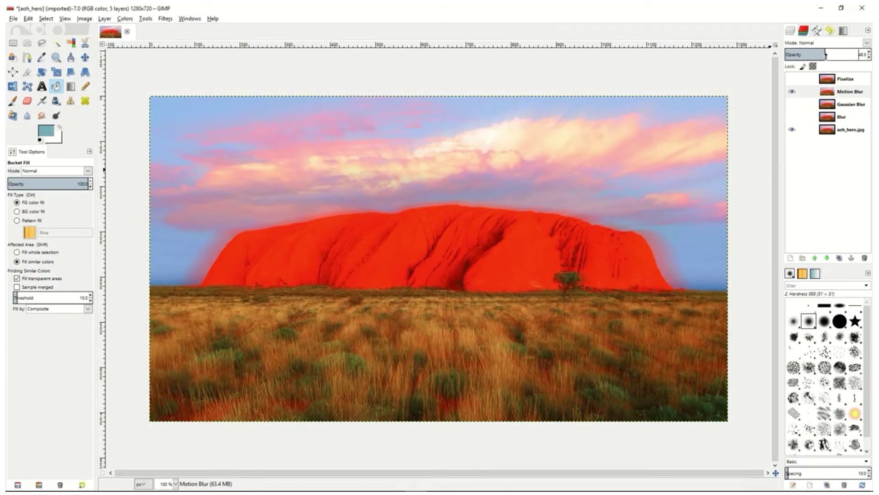
Show the Pixelize layer instead of Motion Blur and leave its opacity at 100% after adjusting it
{"action": "left_click", "coordinate": [791, 92]}
{"action": "left_click", "coordinate": [799, 79]}
{"action": "left_click", "coordinate": [792, 79]}
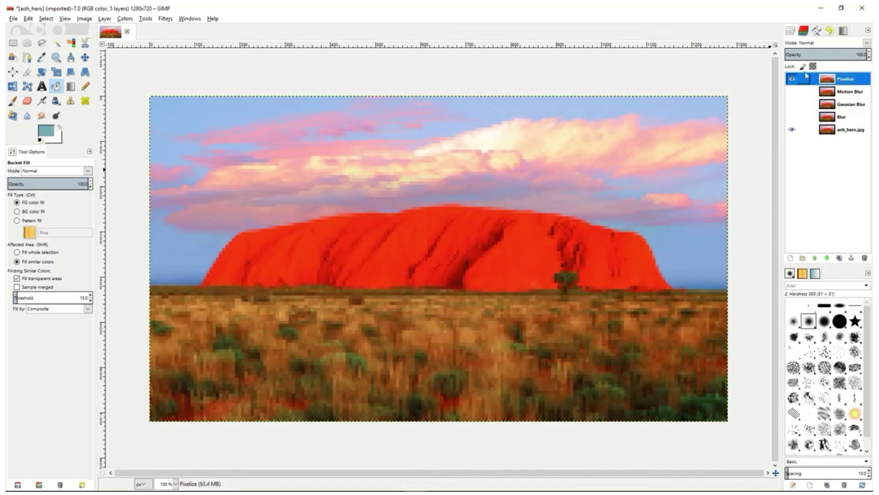
{"action": "left_click_drag", "start_coordinate": [831, 54], "coordinate": [869, 55]}
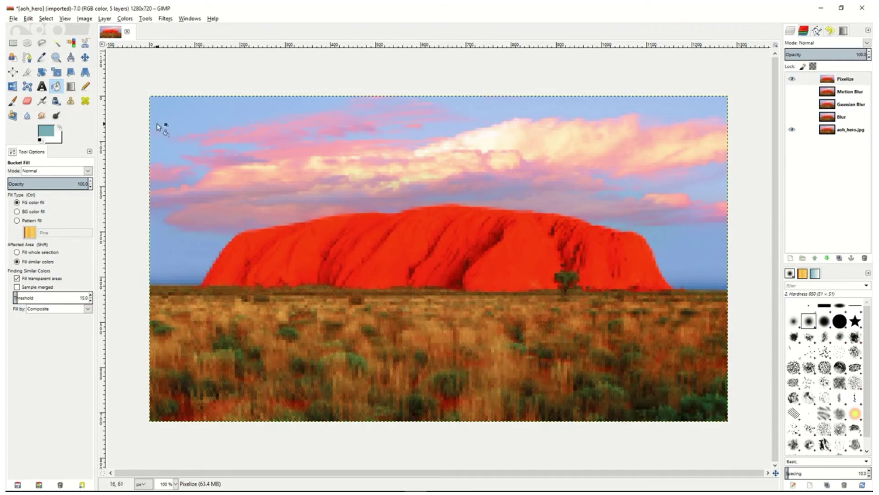
Select a rectangle about 1238 × 677 px just inside the image edges and add an inverted Selection mask to the Pixelize layer
{"action": "left_click", "coordinate": [15, 44]}
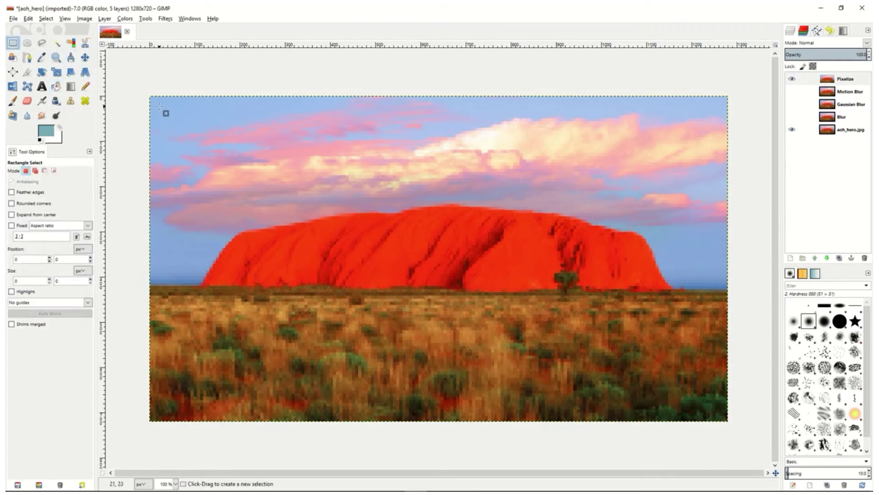
{"action": "left_click_drag", "start_coordinate": [158, 105], "coordinate": [717, 411]}
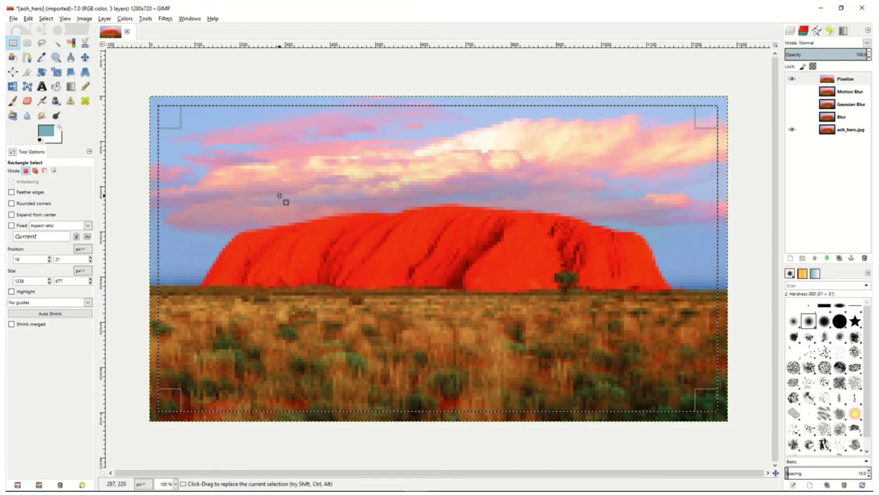
{"action": "left_click", "coordinate": [859, 83]}
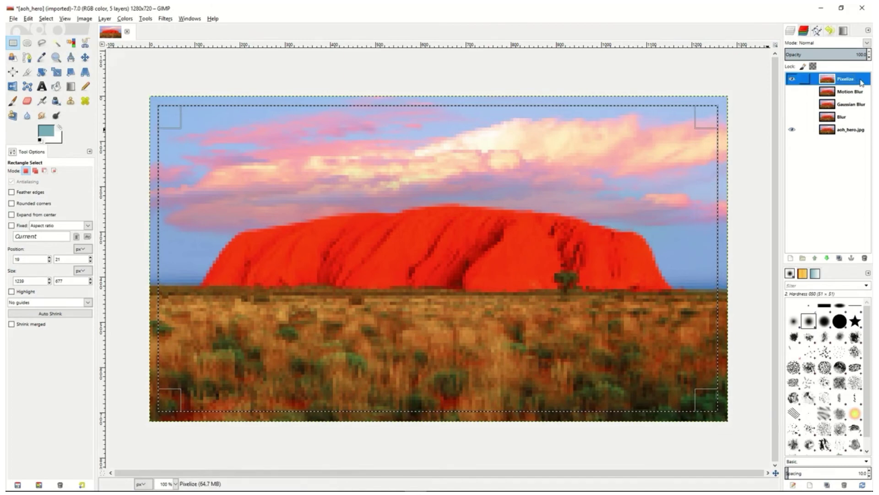
{"action": "right_click", "coordinate": [859, 83]}
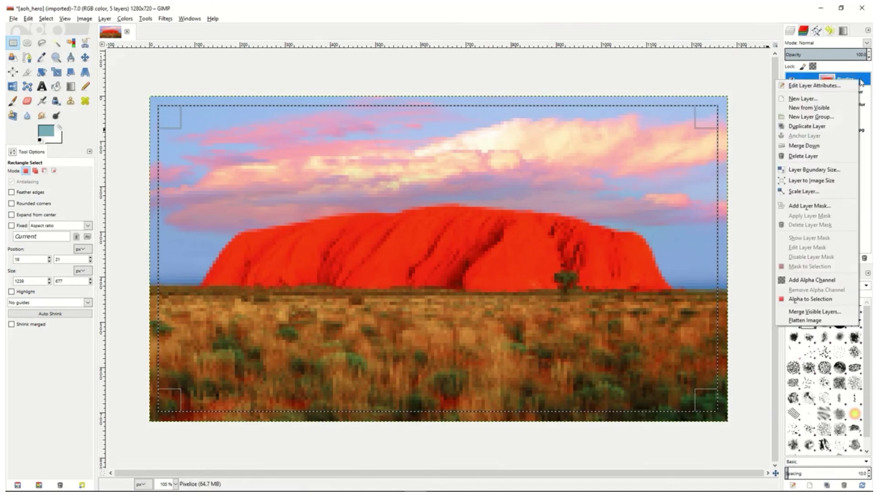
{"action": "left_click", "coordinate": [817, 206]}
{"action": "left_click", "coordinate": [756, 219]}
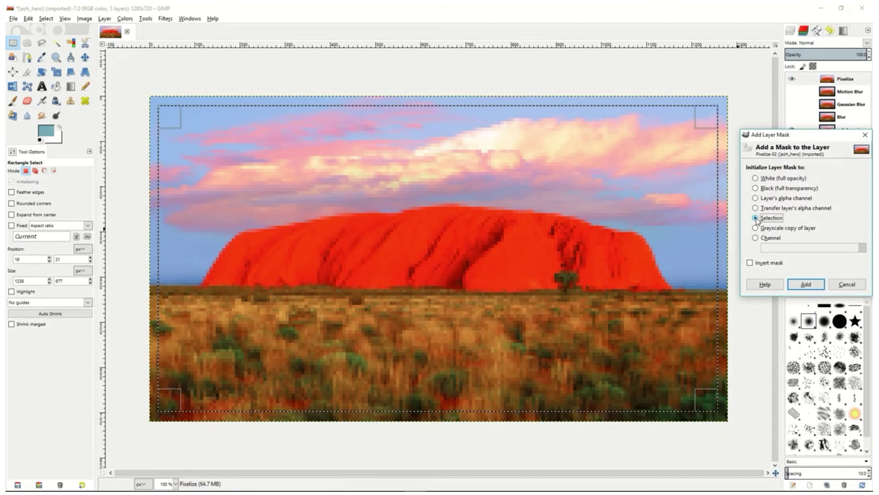
{"action": "left_click", "coordinate": [749, 263]}
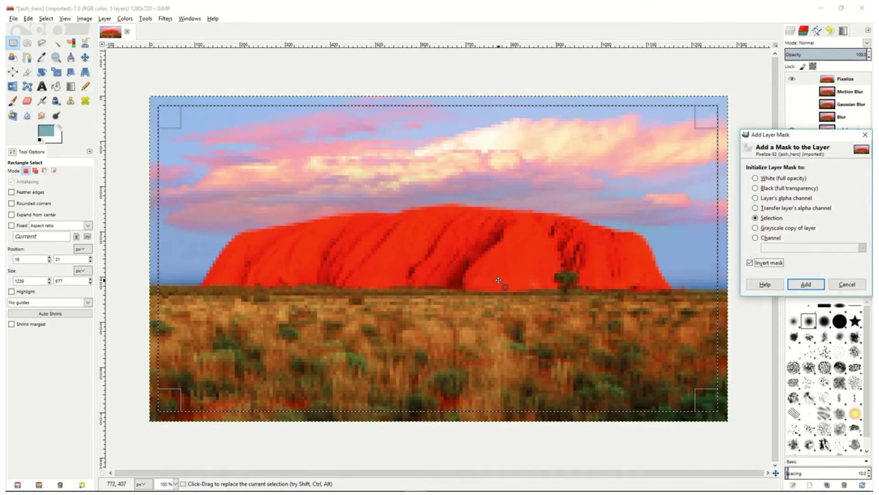
{"action": "left_click", "coordinate": [807, 286]}
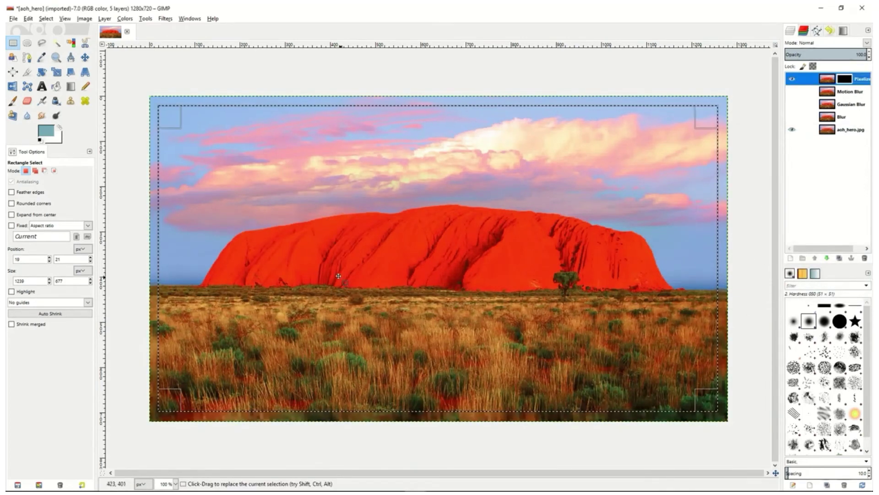
Clear the rectangular selection on the rock image
{"action": "right_click", "coordinate": [385, 219]}
{"action": "mouse_move", "coordinate": [406, 242]}
{"action": "left_click", "coordinate": [471, 257]}
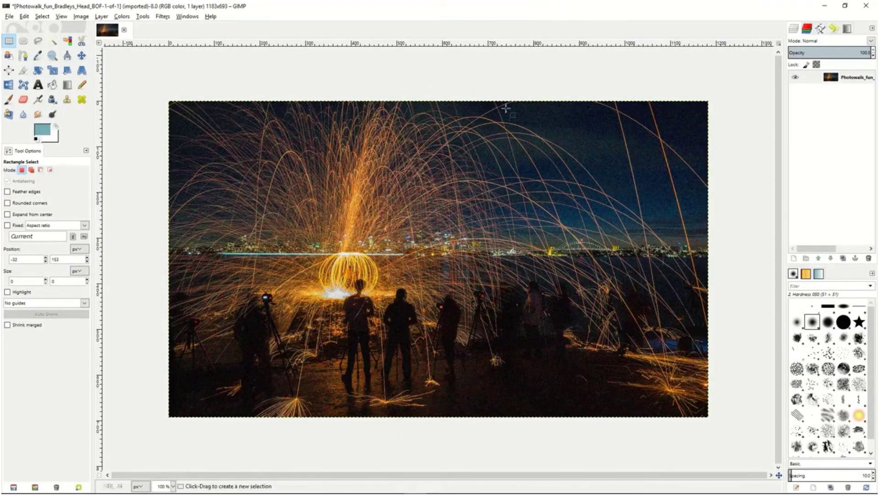
Apply Selective Gaussian Blur with radius 4.00 and max delta 43 to a 321 × 163 px rectangle of dark foreground, and clear the selection
{"action": "left_click_drag", "start_coordinate": [460, 340], "coordinate": [605, 414]}
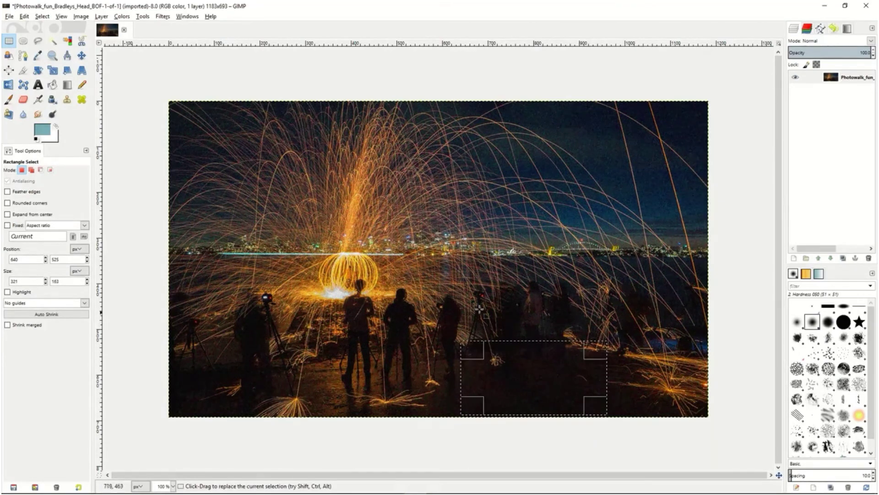
{"action": "left_click", "coordinate": [163, 17]}
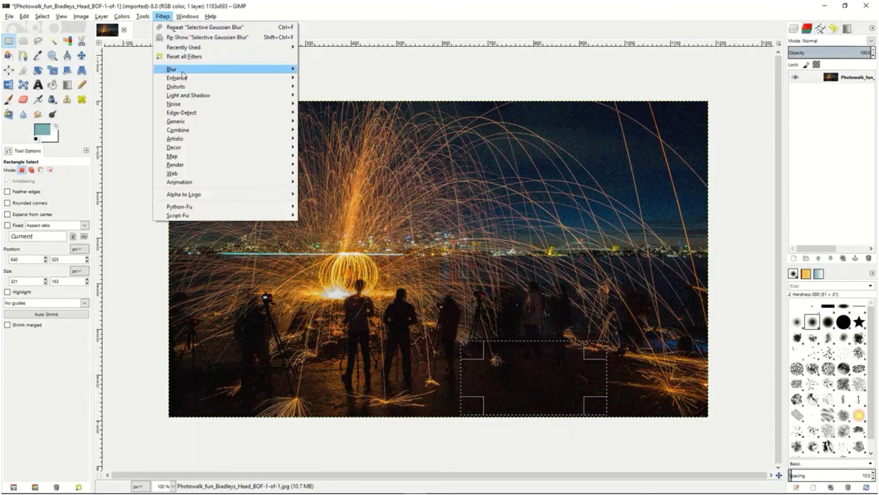
{"action": "mouse_move", "coordinate": [213, 71]}
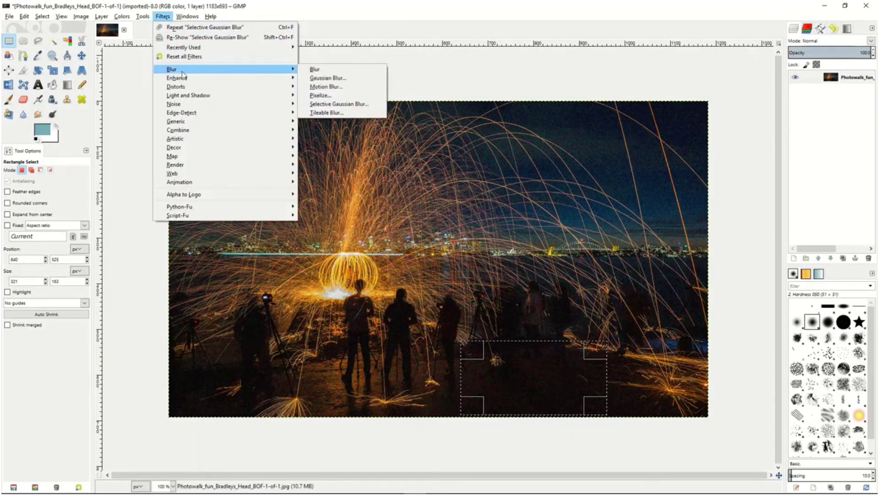
{"action": "left_click", "coordinate": [336, 105]}
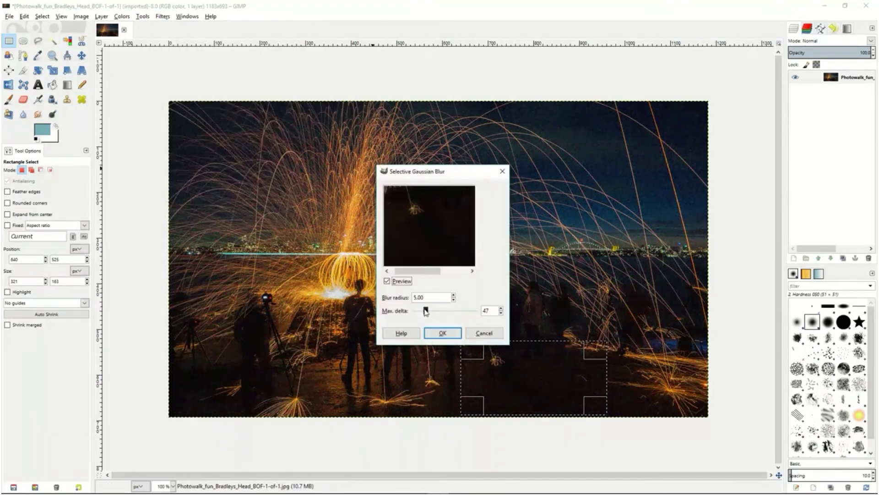
{"action": "left_click", "coordinate": [425, 311]}
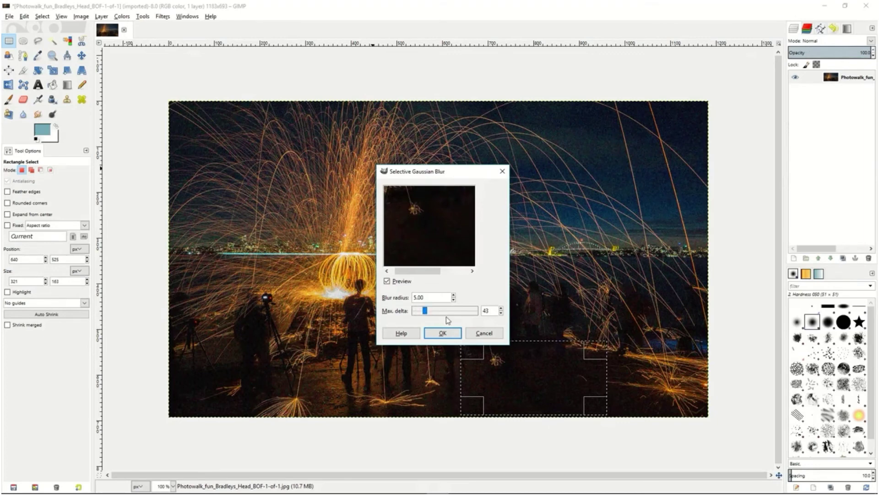
{"action": "left_click", "coordinate": [454, 300]}
{"action": "left_click", "coordinate": [453, 300]}
{"action": "left_click", "coordinate": [453, 300]}
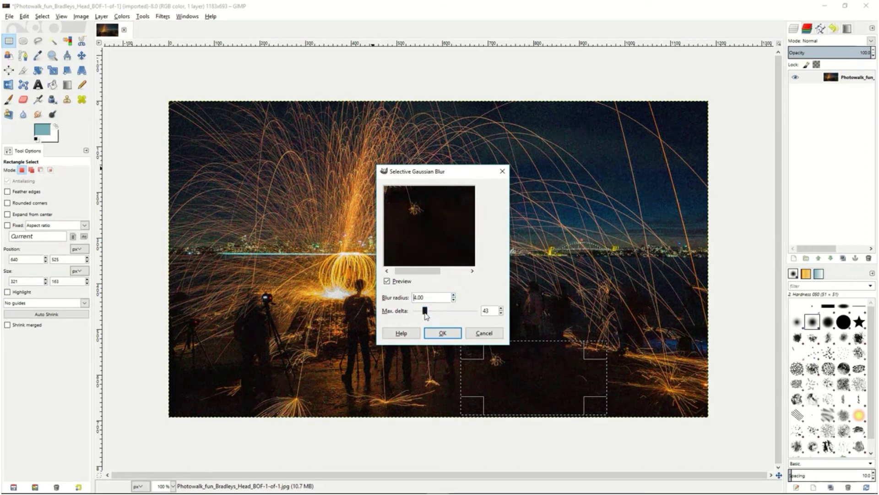
{"action": "left_click", "coordinate": [443, 333]}
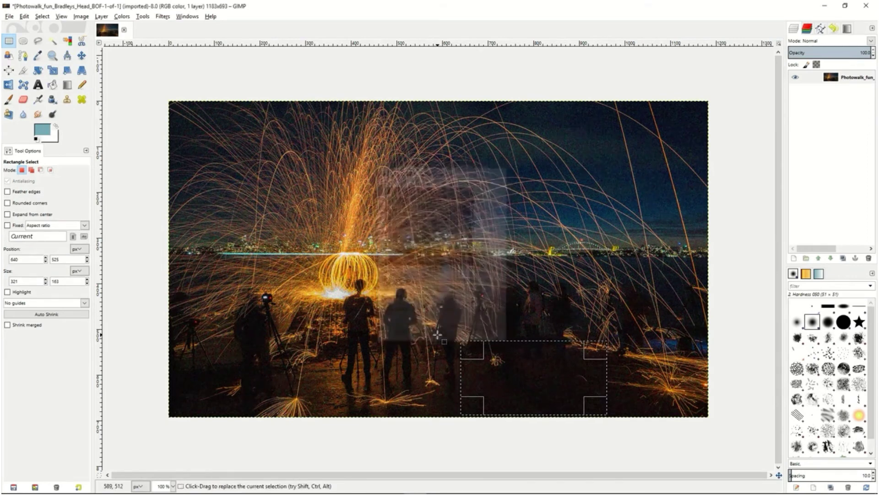
{"action": "left_click", "coordinate": [151, 194]}
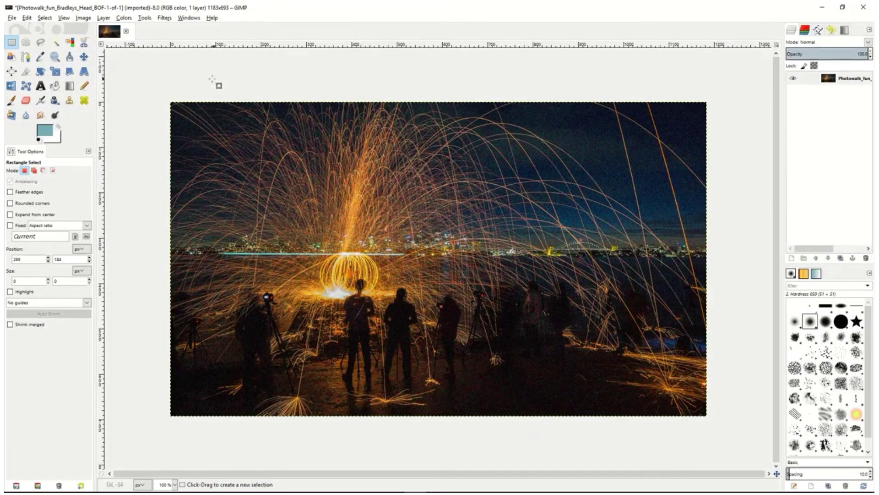
{"action": "left_click", "coordinate": [71, 101]}
{"action": "left_click", "coordinate": [84, 101]}
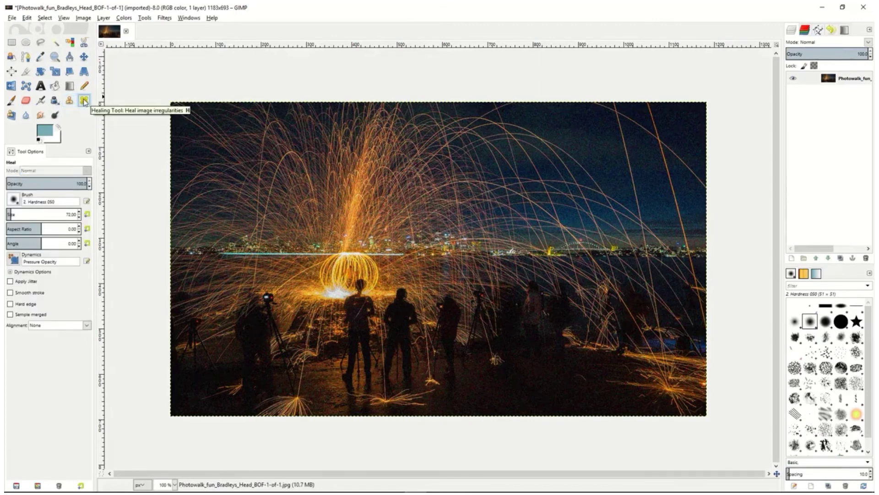
{"action": "left_click", "coordinate": [10, 116]}
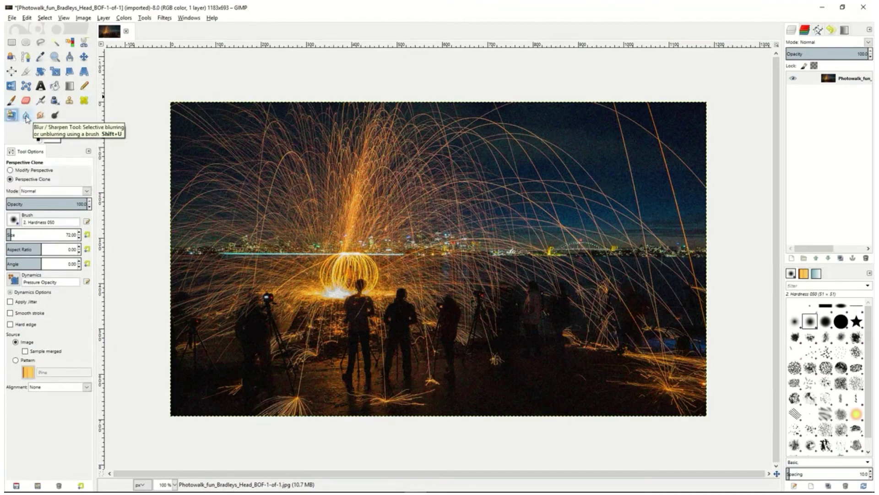
{"action": "left_click", "coordinate": [27, 116]}
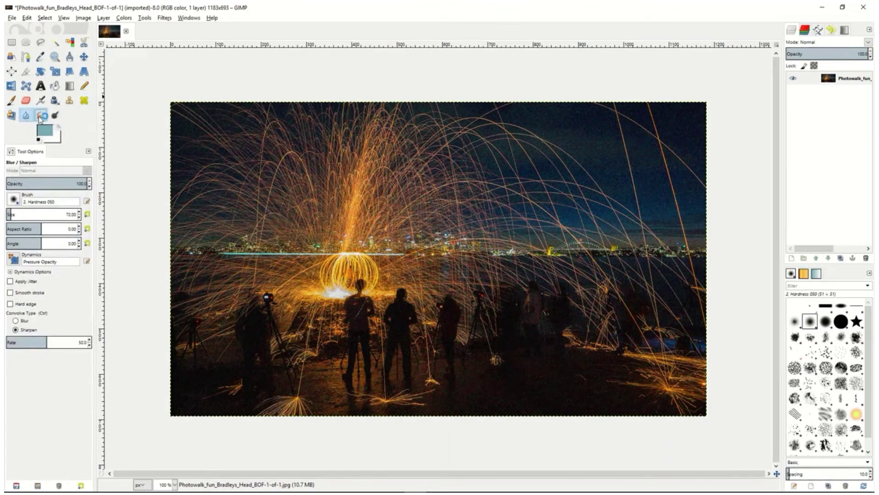
{"action": "left_click", "coordinate": [41, 117]}
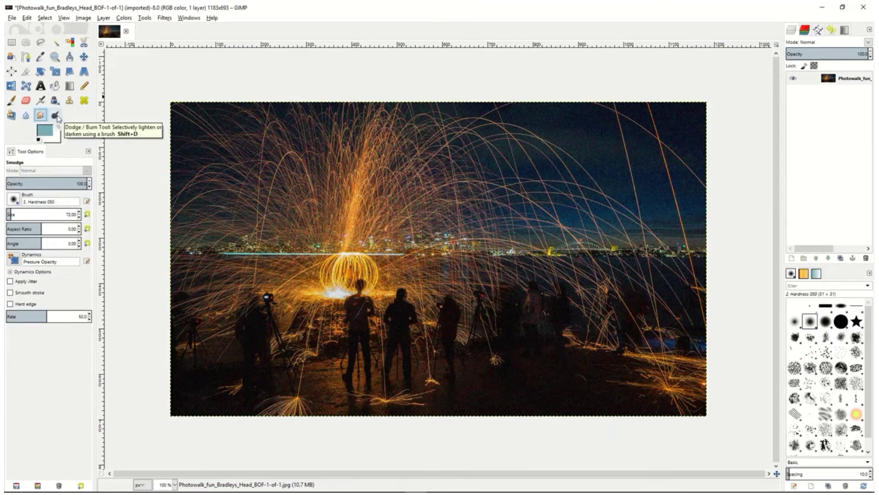
Clone dark ground over the silhouettes right of the central figures, and retouch the sky above the skyline with the Heal tool
{"action": "left_click", "coordinate": [72, 103]}
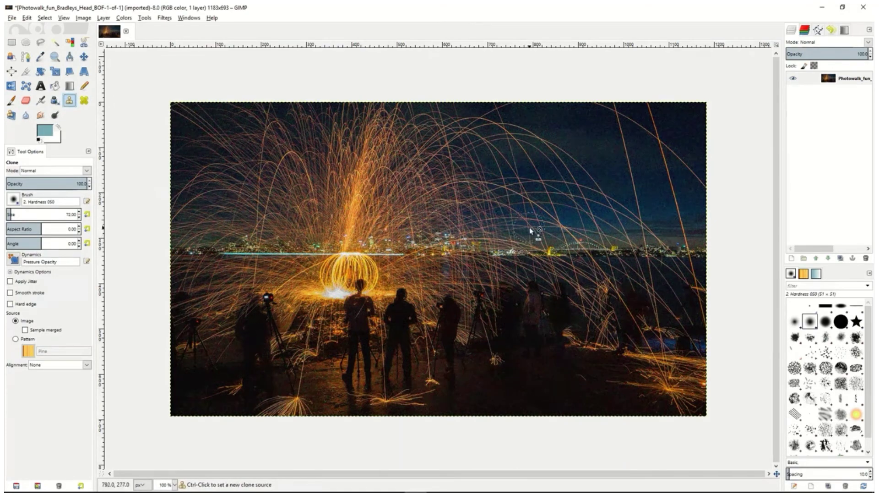
{"action": "left_click", "coordinate": [535, 350], "text": "ctrl"}
{"action": "left_click", "coordinate": [536, 351], "text": "ctrl"}
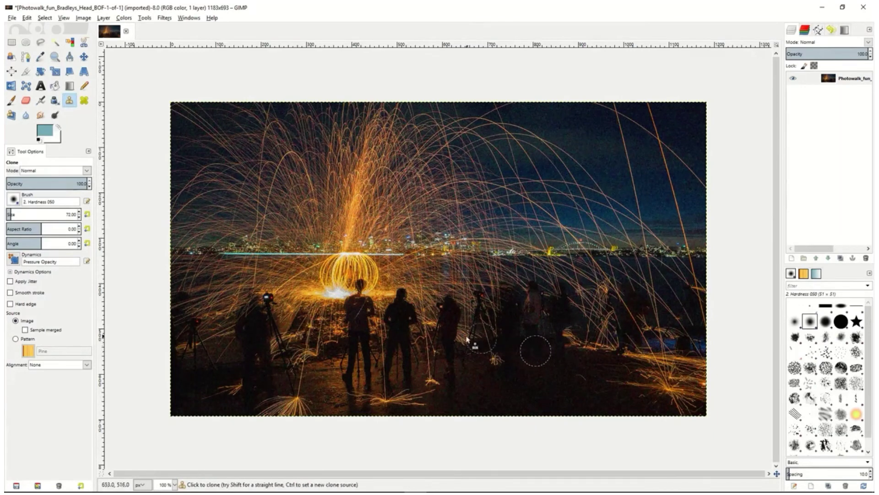
{"action": "mouse_move", "coordinate": [478, 332]}
{"action": "left_mouse_down"}
{"action": "mouse_move", "coordinate": [482, 277]}
{"action": "mouse_move", "coordinate": [480, 338]}
{"action": "mouse_move", "coordinate": [503, 280]}
{"action": "mouse_move", "coordinate": [501, 337]}
{"action": "mouse_move", "coordinate": [528, 283]}
{"action": "mouse_move", "coordinate": [532, 332]}
{"action": "mouse_move", "coordinate": [548, 275]}
{"action": "mouse_move", "coordinate": [562, 339]}
{"action": "mouse_move", "coordinate": [574, 273]}
{"action": "mouse_move", "coordinate": [579, 335]}
{"action": "mouse_move", "coordinate": [593, 282]}
{"action": "mouse_move", "coordinate": [607, 355]}
{"action": "left_mouse_up"}
{"action": "left_click", "coordinate": [84, 101]}
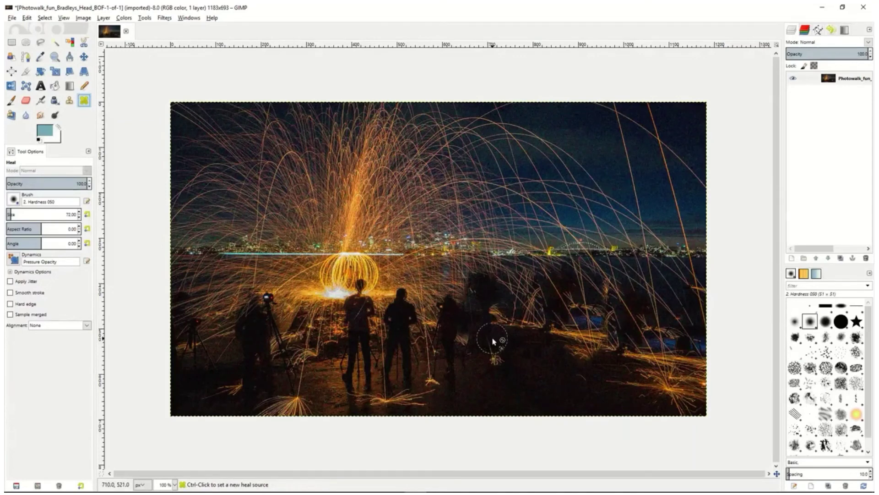
{"action": "left_click", "coordinate": [459, 345], "text": "ctrl"}
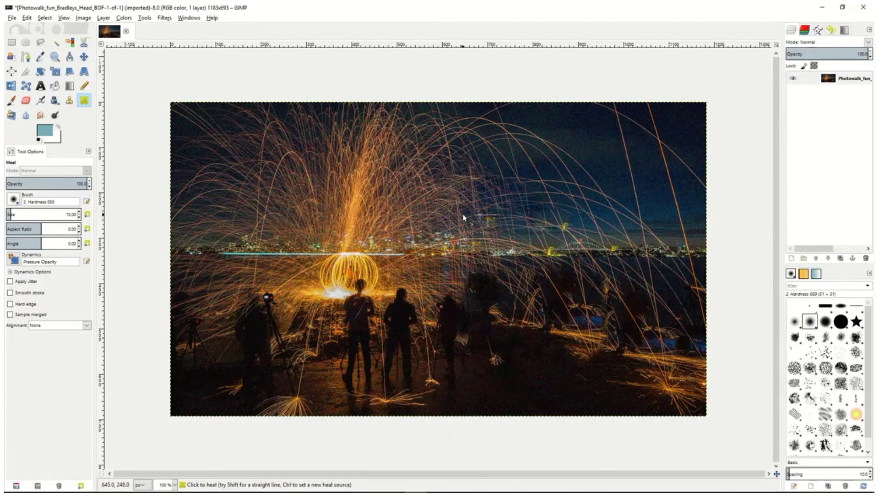
Set up Perspective Clone by pulling the perspective frame's upper-left corner inward into the sparks
{"action": "left_click", "coordinate": [11, 115]}
{"action": "left_click", "coordinate": [10, 177]}
{"action": "left_click", "coordinate": [10, 170]}
{"action": "left_click_drag", "start_coordinate": [300, 194], "coordinate": [369, 246]}
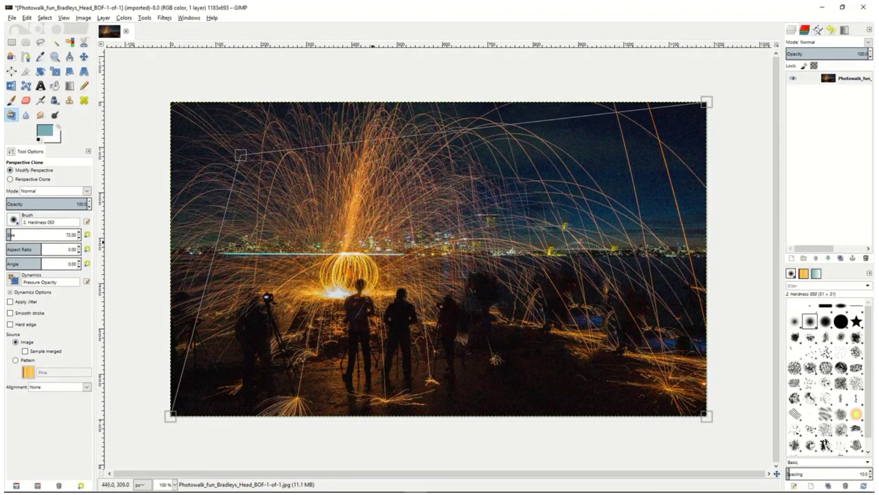
Perspective-clone from a source just inside the moved frame corner over the photo's lower-right area
{"action": "left_click", "coordinate": [10, 179]}
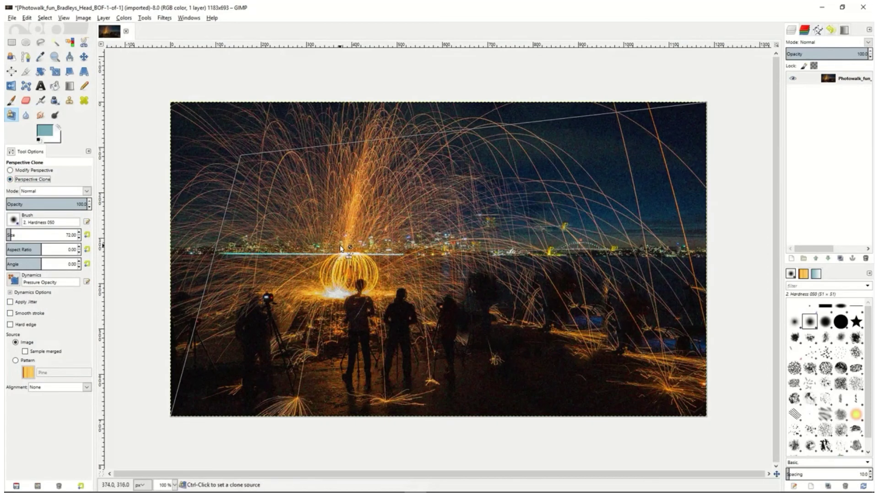
{"action": "left_click", "coordinate": [245, 161], "text": "ctrl"}
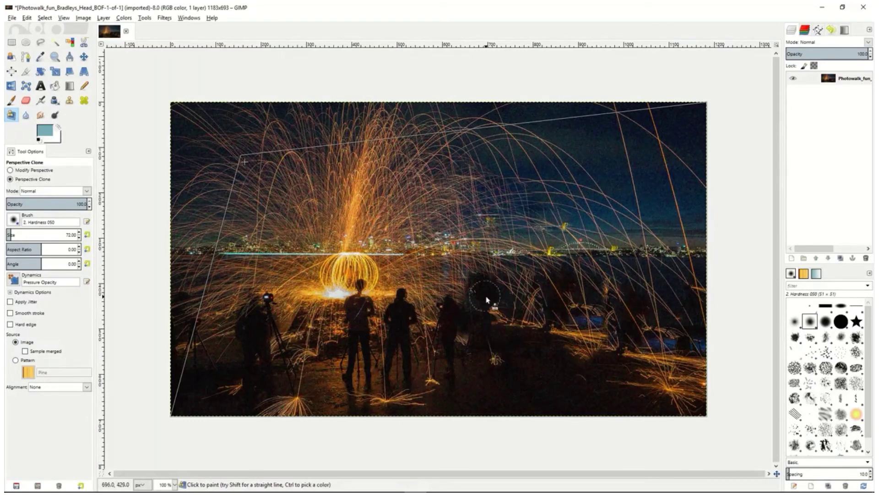
{"action": "mouse_move", "coordinate": [662, 338]}
{"action": "left_mouse_down"}
{"action": "mouse_move", "coordinate": [619, 356]}
{"action": "mouse_move", "coordinate": [631, 294]}
{"action": "mouse_move", "coordinate": [584, 284]}
{"action": "mouse_move", "coordinate": [593, 393]}
{"action": "mouse_move", "coordinate": [595, 362]}
{"action": "mouse_move", "coordinate": [560, 303]}
{"action": "mouse_move", "coordinate": [603, 337]}
{"action": "mouse_move", "coordinate": [628, 318]}
{"action": "mouse_move", "coordinate": [697, 354]}
{"action": "mouse_move", "coordinate": [687, 303]}
{"action": "mouse_move", "coordinate": [656, 312]}
{"action": "mouse_move", "coordinate": [641, 410]}
{"action": "mouse_move", "coordinate": [617, 404]}
{"action": "mouse_move", "coordinate": [603, 415]}
{"action": "mouse_move", "coordinate": [664, 304]}
{"action": "mouse_move", "coordinate": [530, 288]}
{"action": "mouse_move", "coordinate": [711, 328]}
{"action": "mouse_move", "coordinate": [695, 351]}
{"action": "mouse_move", "coordinate": [581, 308]}
{"action": "left_mouse_up"}
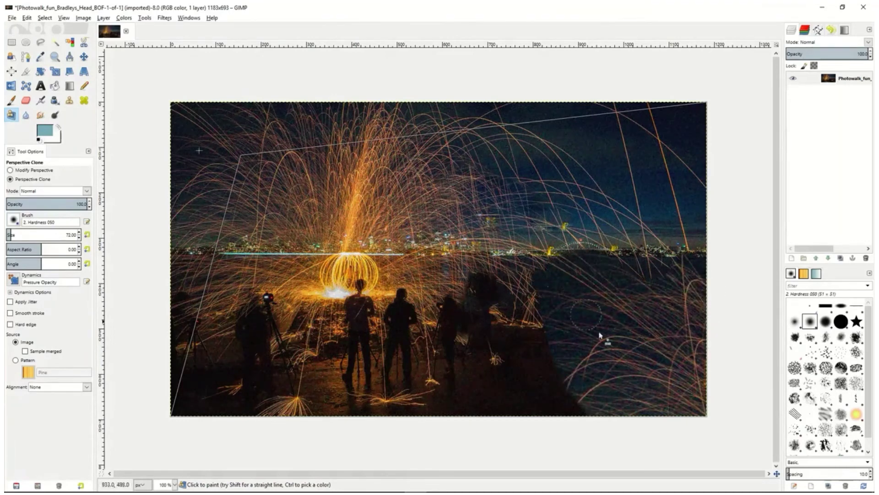
Blur the bright spark column above the fire ring, and set the Blur/Sharpen tool to Sharpen at a rate of 78.6
{"action": "left_click", "coordinate": [27, 115]}
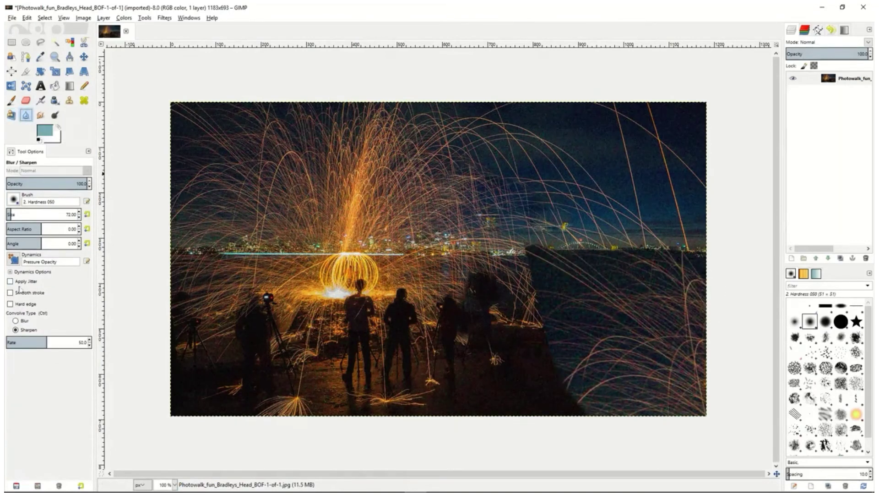
{"action": "left_click", "coordinate": [16, 321]}
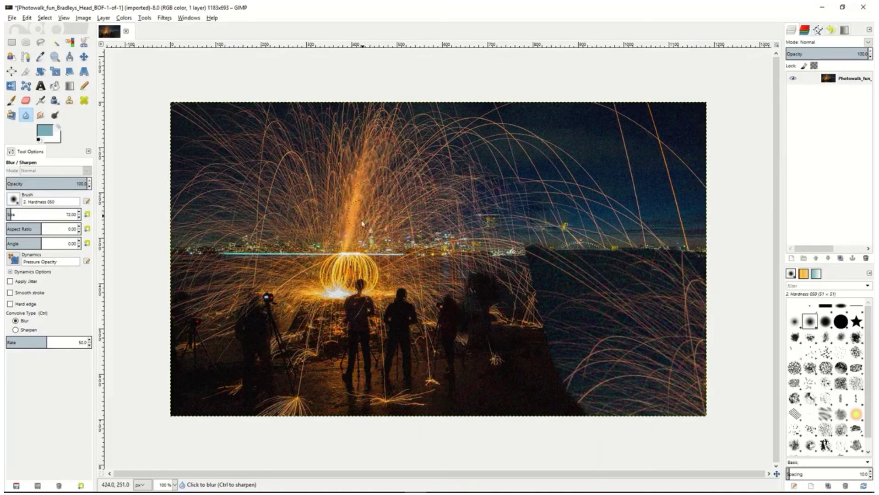
{"action": "left_click", "coordinate": [15, 330]}
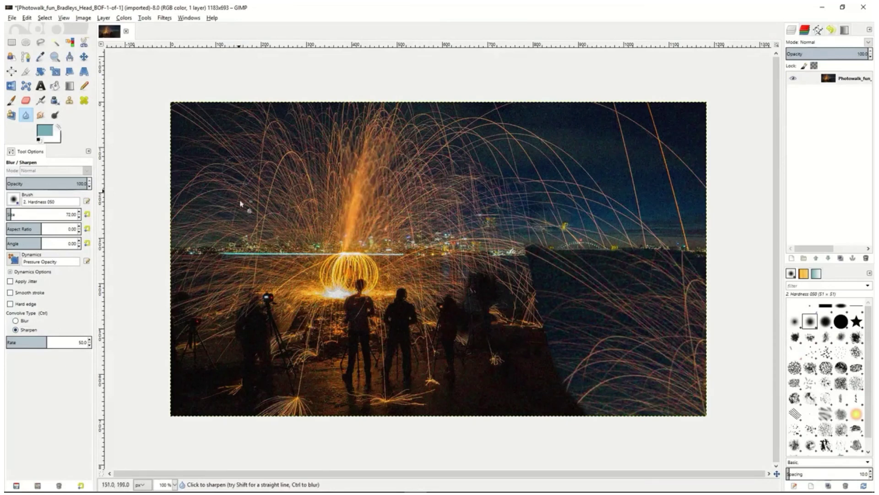
{"action": "left_click_drag", "start_coordinate": [48, 341], "coordinate": [70, 341]}
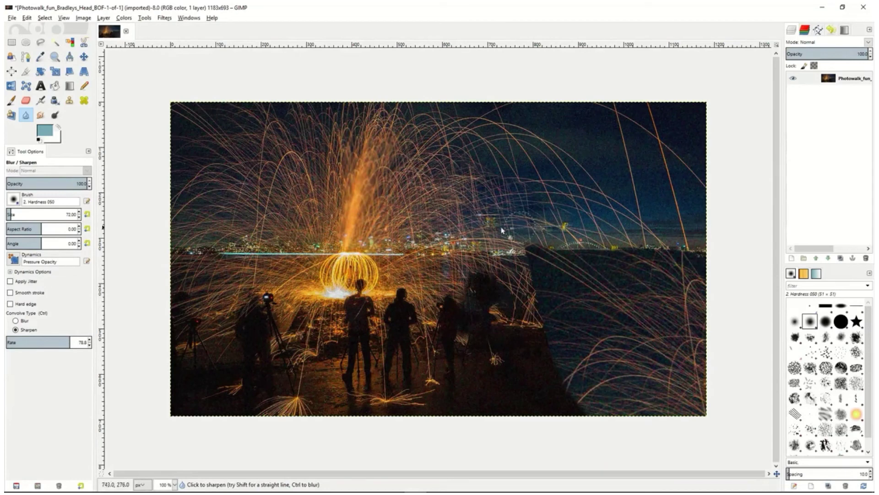
Smudge the spark trails in the sky right of the fire column, and use Dodge/Burn from the fire ring along the skyline
{"action": "left_click", "coordinate": [40, 115]}
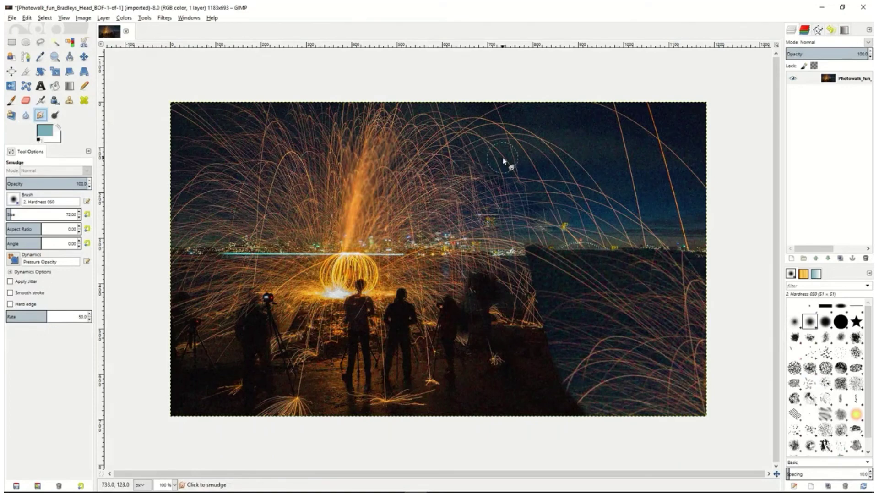
{"action": "mouse_move", "coordinate": [491, 152]}
{"action": "left_mouse_down"}
{"action": "mouse_move", "coordinate": [509, 143]}
{"action": "mouse_move", "coordinate": [469, 147]}
{"action": "mouse_move", "coordinate": [473, 167]}
{"action": "mouse_move", "coordinate": [444, 145]}
{"action": "mouse_move", "coordinate": [448, 168]}
{"action": "mouse_move", "coordinate": [436, 151]}
{"action": "mouse_move", "coordinate": [466, 183]}
{"action": "mouse_move", "coordinate": [455, 184]}
{"action": "mouse_move", "coordinate": [520, 207]}
{"action": "mouse_move", "coordinate": [469, 179]}
{"action": "mouse_move", "coordinate": [524, 213]}
{"action": "mouse_move", "coordinate": [458, 194]}
{"action": "mouse_move", "coordinate": [471, 211]}
{"action": "mouse_move", "coordinate": [429, 183]}
{"action": "mouse_move", "coordinate": [446, 206]}
{"action": "mouse_move", "coordinate": [455, 193]}
{"action": "mouse_move", "coordinate": [488, 230]}
{"action": "left_mouse_up"}
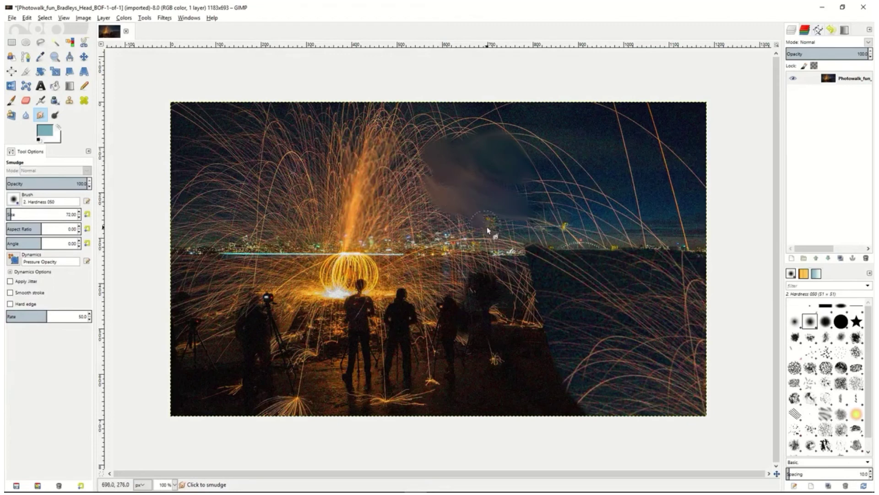
{"action": "left_click", "coordinate": [55, 115]}
{"action": "left_click", "coordinate": [15, 321]}
{"action": "mouse_move", "coordinate": [331, 256]}
{"action": "left_mouse_down"}
{"action": "mouse_move", "coordinate": [276, 264]}
{"action": "mouse_move", "coordinate": [301, 224]}
{"action": "mouse_move", "coordinate": [301, 213]}
{"action": "mouse_move", "coordinate": [282, 208]}
{"action": "mouse_move", "coordinate": [396, 233]}
{"action": "mouse_move", "coordinate": [277, 234]}
{"action": "mouse_move", "coordinate": [411, 245]}
{"action": "mouse_move", "coordinate": [302, 240]}
{"action": "mouse_move", "coordinate": [416, 232]}
{"action": "mouse_move", "coordinate": [319, 205]}
{"action": "mouse_move", "coordinate": [394, 208]}
{"action": "mouse_move", "coordinate": [350, 174]}
{"action": "mouse_move", "coordinate": [305, 182]}
{"action": "mouse_move", "coordinate": [349, 181]}
{"action": "mouse_move", "coordinate": [306, 182]}
{"action": "mouse_move", "coordinate": [326, 147]}
{"action": "mouse_move", "coordinate": [282, 182]}
{"action": "mouse_move", "coordinate": [290, 160]}
{"action": "mouse_move", "coordinate": [270, 170]}
{"action": "mouse_move", "coordinate": [291, 134]}
{"action": "mouse_move", "coordinate": [281, 198]}
{"action": "mouse_move", "coordinate": [454, 243]}
{"action": "left_mouse_up"}
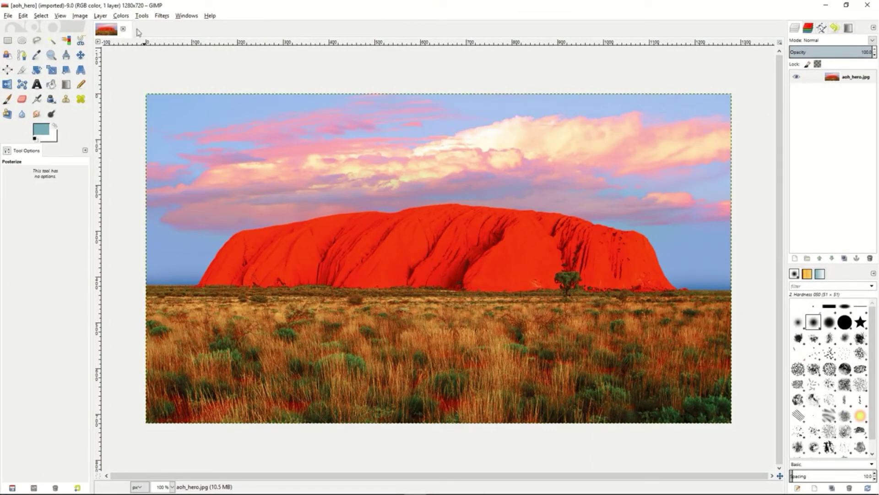
Preview a midtones color balance of red 30, green 27 and blue -35 on the rock image, and discard it
{"action": "left_click", "coordinate": [121, 16]}
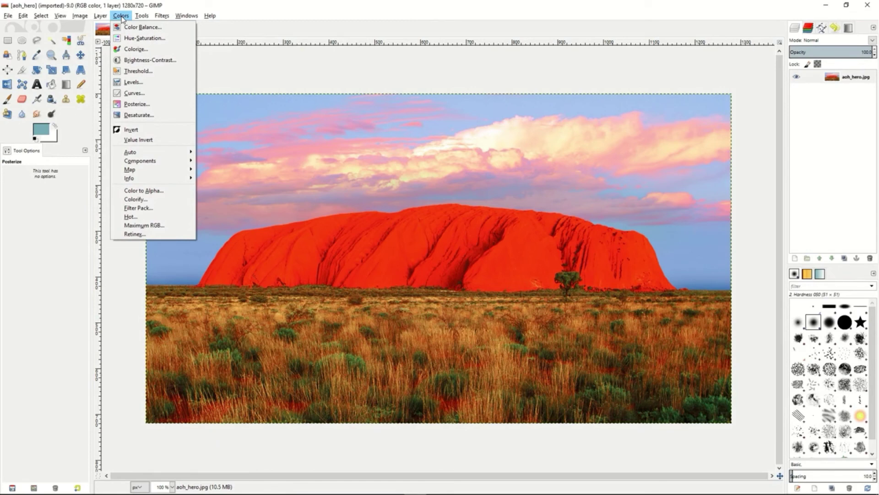
{"action": "left_click", "coordinate": [128, 29]}
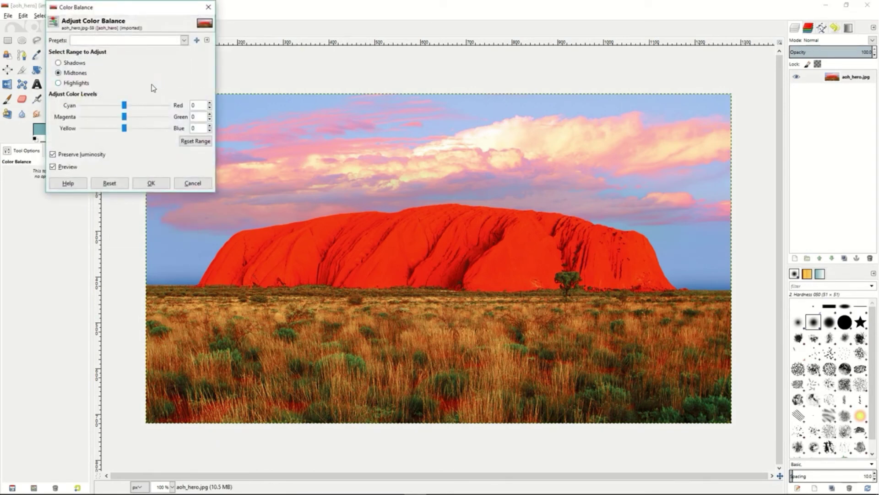
{"action": "left_click_drag", "start_coordinate": [124, 106], "coordinate": [110, 129]}
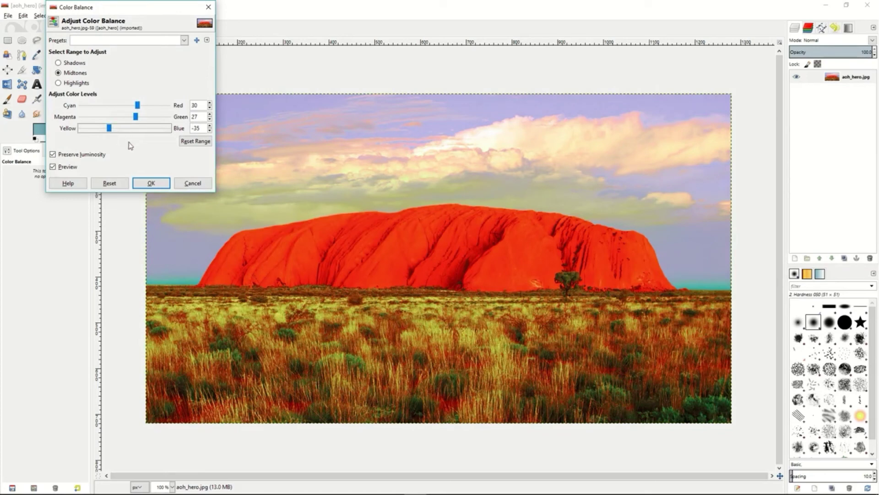
{"action": "left_click", "coordinate": [151, 183]}
{"action": "left_click", "coordinate": [192, 183]}
Preview a master hue of 78, lightness of -55 and saturation of -57 on the rock image, and discard it
{"action": "left_click", "coordinate": [121, 15]}
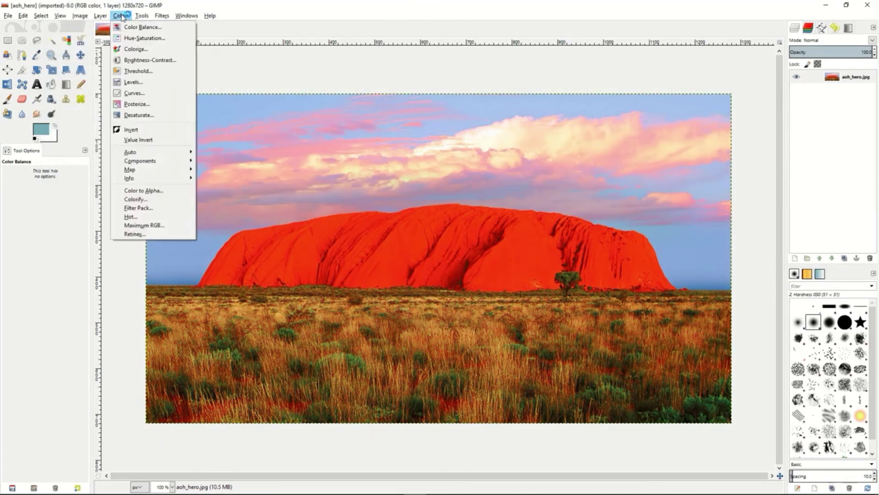
{"action": "left_click", "coordinate": [129, 36]}
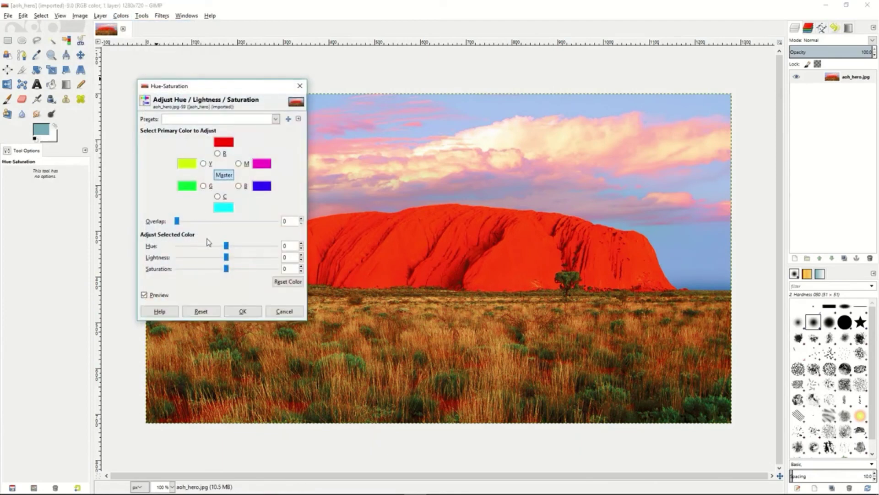
{"action": "left_click_drag", "start_coordinate": [227, 249], "coordinate": [199, 272]}
{"action": "left_click", "coordinate": [284, 312]}
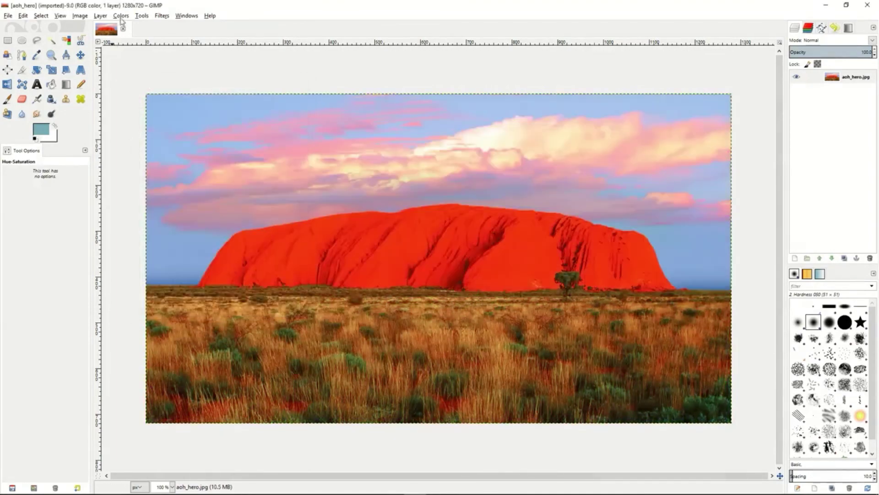
Preview a colorize effect with hue 84, saturation 82 and lightness -52 on the rock image, and discard it
{"action": "left_click", "coordinate": [121, 16]}
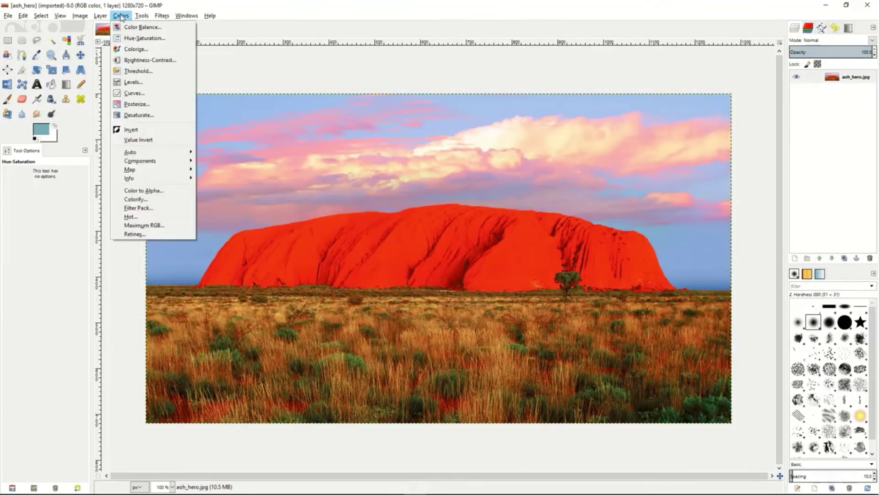
{"action": "left_click", "coordinate": [134, 50]}
{"action": "left_click", "coordinate": [150, 63]}
{"action": "left_click_drag", "start_coordinate": [151, 65], "coordinate": [124, 86]}
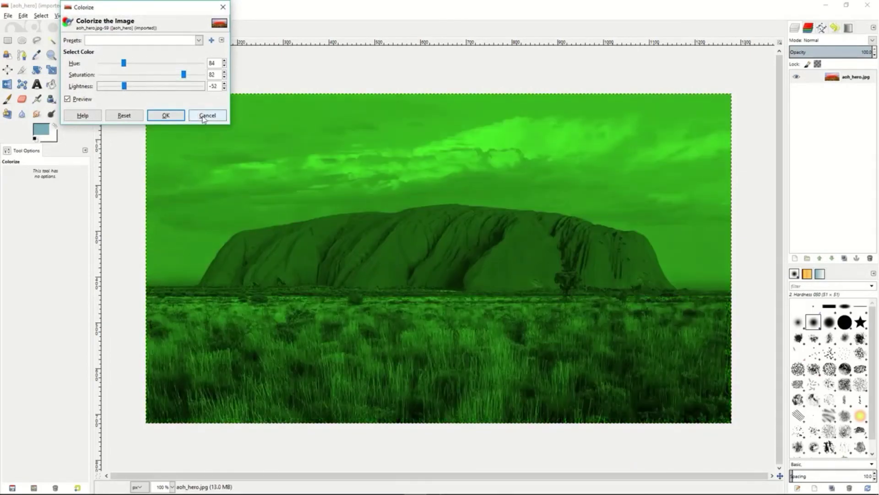
{"action": "left_click", "coordinate": [206, 116]}
Lower both the brightness and the contrast of the rock image and apply the adjustment
{"action": "left_click", "coordinate": [121, 15]}
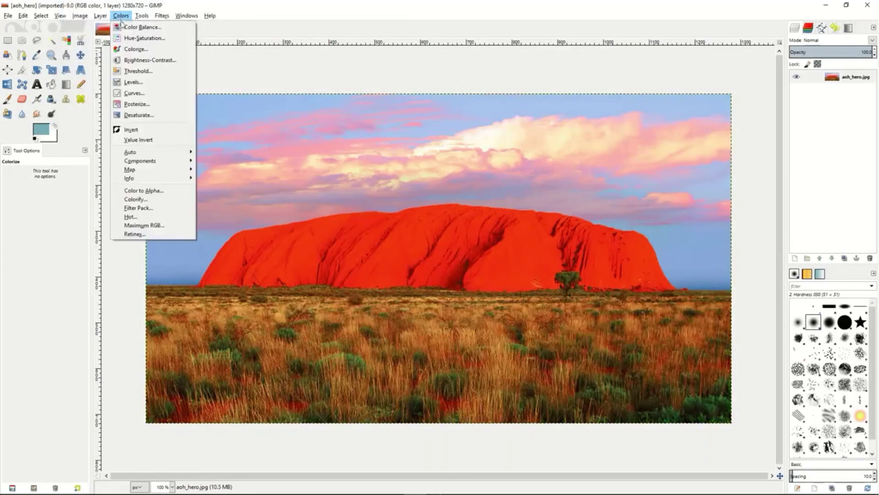
{"action": "left_click", "coordinate": [132, 60]}
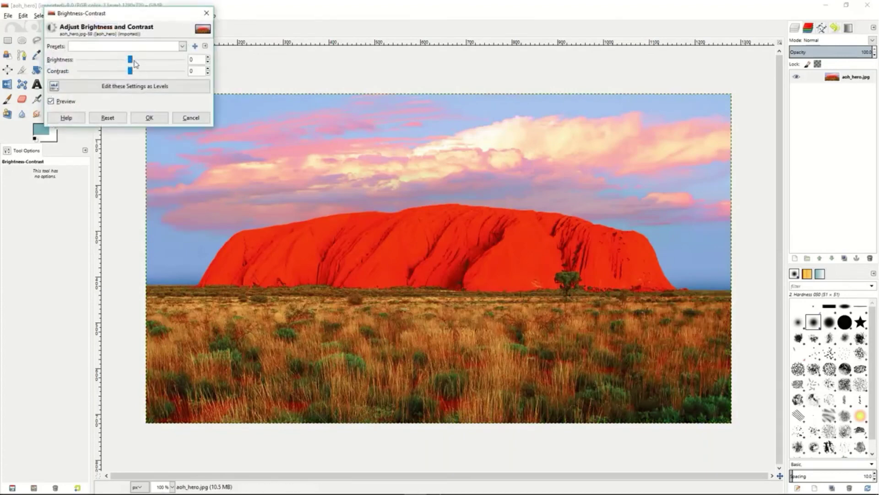
{"action": "mouse_move", "coordinate": [131, 62]}
{"action": "left_mouse_down"}
{"action": "mouse_move", "coordinate": [101, 64]}
{"action": "mouse_move", "coordinate": [145, 74]}
{"action": "mouse_move", "coordinate": [124, 73]}
{"action": "left_mouse_up"}
{"action": "left_click", "coordinate": [150, 117]}
Preview a threshold range of 113 to 255 and an input levels gamma of 0.69 on the rock image, discarding both
{"action": "left_click", "coordinate": [121, 16]}
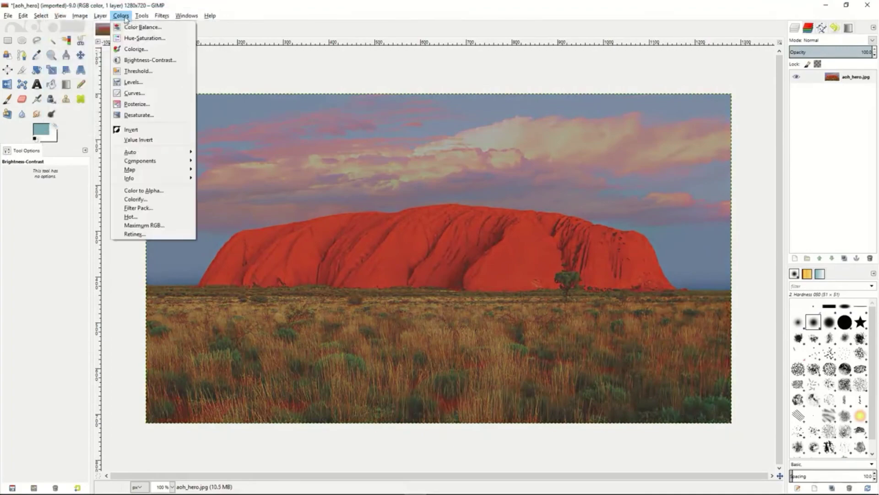
{"action": "left_click", "coordinate": [133, 73]}
{"action": "mouse_move", "coordinate": [141, 105]}
{"action": "left_mouse_down"}
{"action": "mouse_move", "coordinate": [159, 105]}
{"action": "mouse_move", "coordinate": [135, 107]}
{"action": "left_mouse_up"}
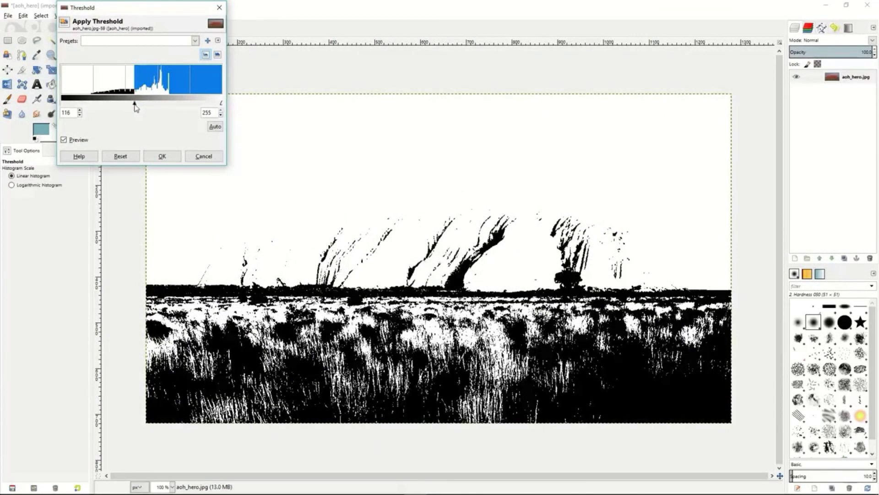
{"action": "left_click_drag", "start_coordinate": [135, 106], "coordinate": [133, 105]}
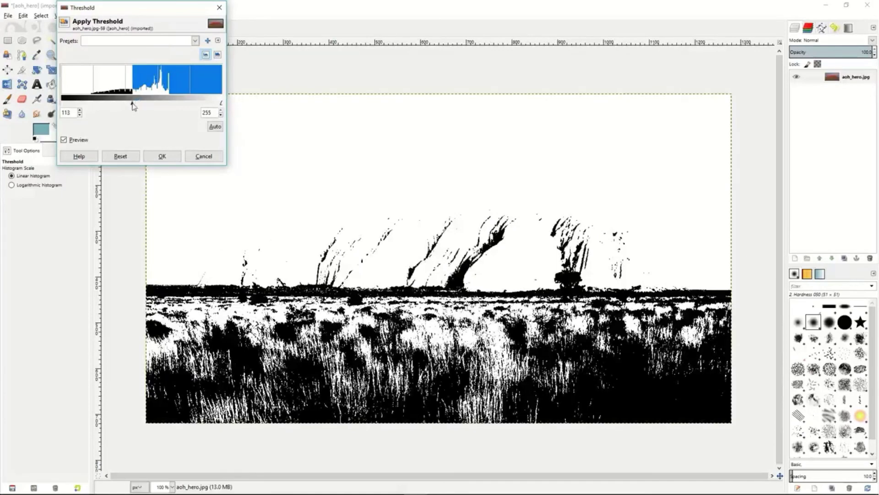
{"action": "left_click", "coordinate": [204, 156]}
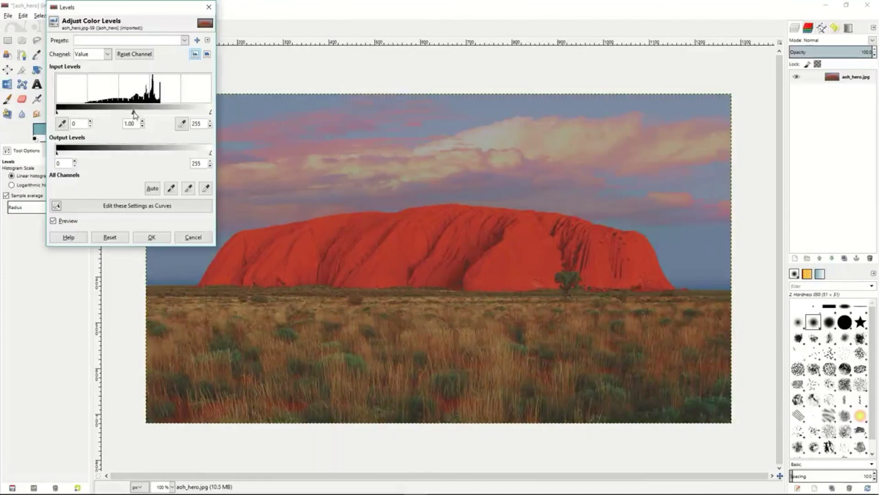
{"action": "left_click_drag", "start_coordinate": [134, 113], "coordinate": [149, 116]}
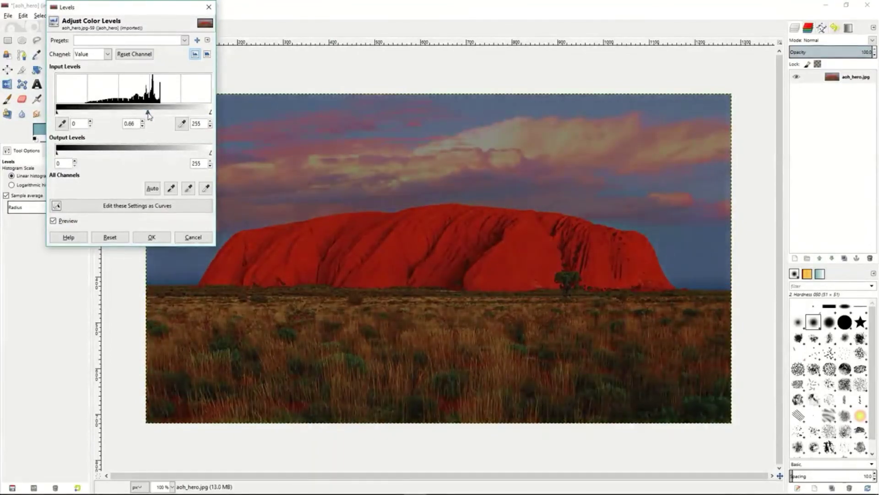
{"action": "left_click", "coordinate": [193, 236]}
Preview an S-shaped curve on the Value channel of the rock image, view the Red channel, and discard the adjustment
{"action": "left_click", "coordinate": [121, 15]}
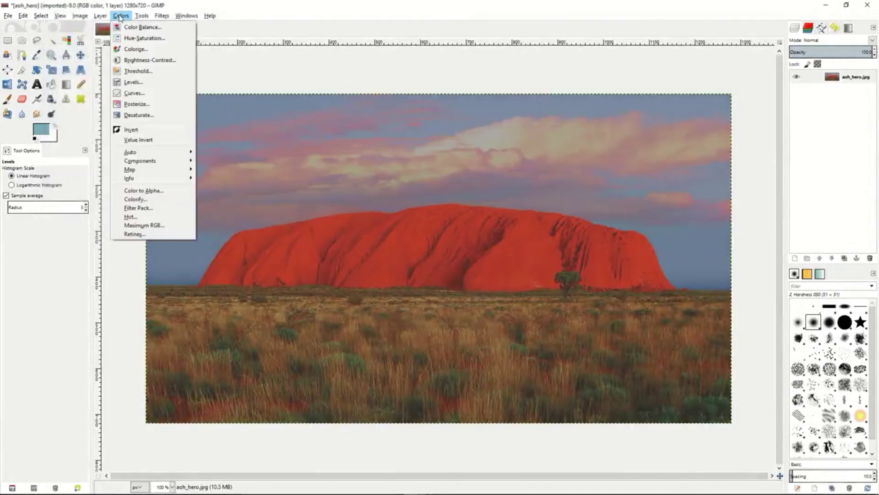
{"action": "left_click", "coordinate": [132, 94]}
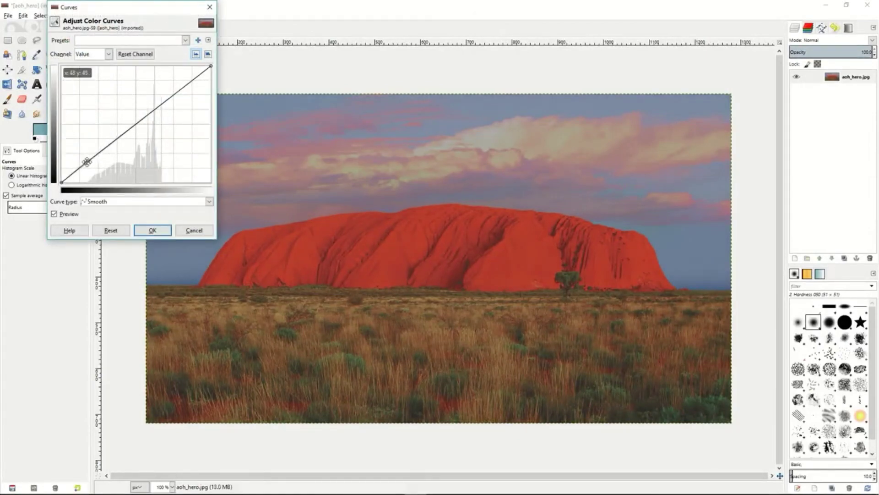
{"action": "left_click_drag", "start_coordinate": [87, 161], "coordinate": [96, 170]}
{"action": "left_click", "coordinate": [185, 92]}
{"action": "left_click_drag", "start_coordinate": [185, 92], "coordinate": [179, 83]}
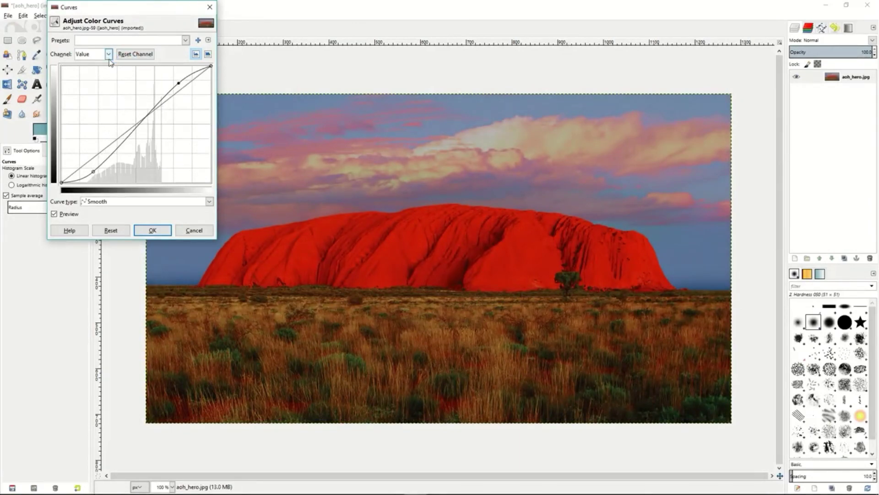
{"action": "left_click", "coordinate": [108, 55]}
{"action": "left_click", "coordinate": [97, 80]}
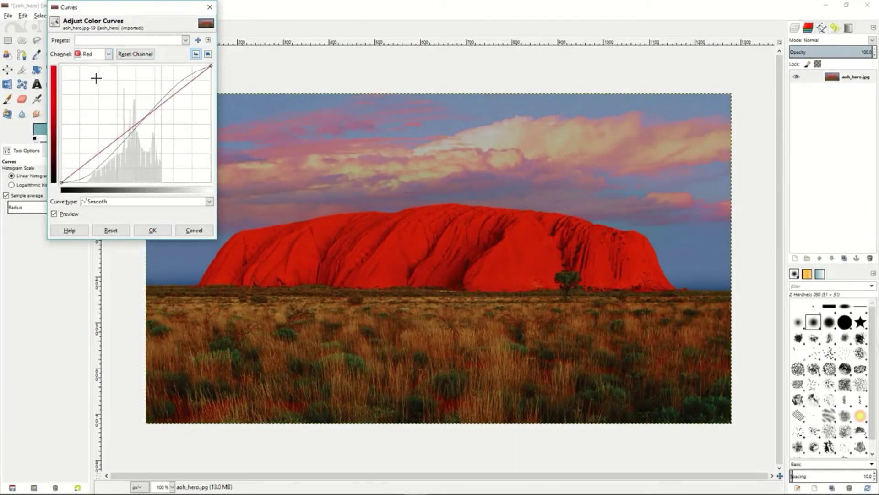
{"action": "left_click", "coordinate": [191, 230]}
Preview the rock image posterized to 2 levels, and discard it
{"action": "left_click", "coordinate": [126, 18]}
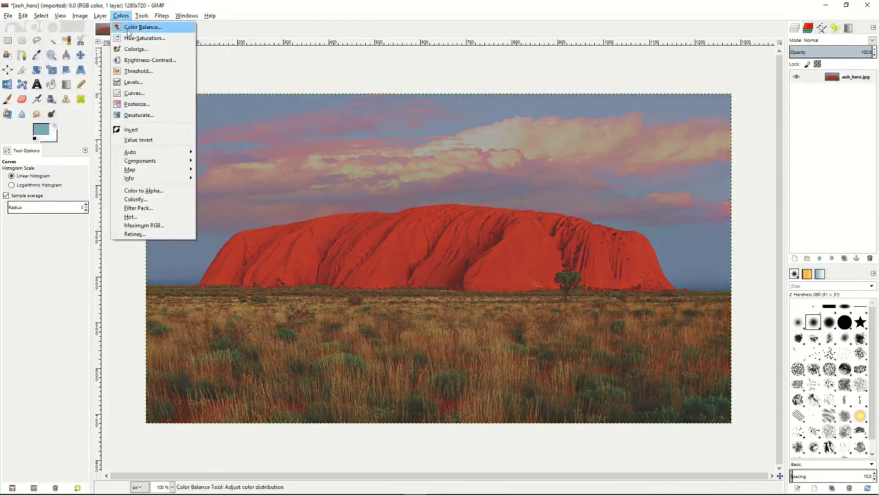
{"action": "left_click", "coordinate": [136, 104]}
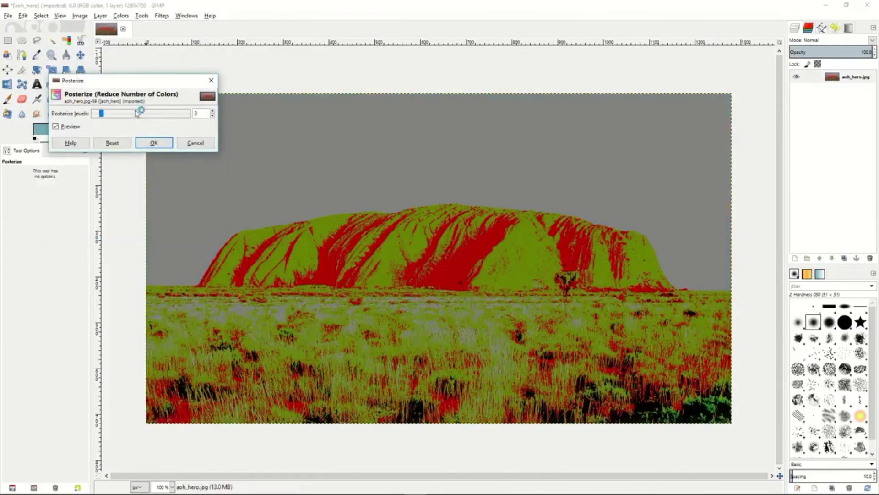
{"action": "mouse_move", "coordinate": [102, 117]}
{"action": "left_mouse_down"}
{"action": "mouse_move", "coordinate": [168, 121]}
{"action": "mouse_move", "coordinate": [98, 116]}
{"action": "left_mouse_up"}
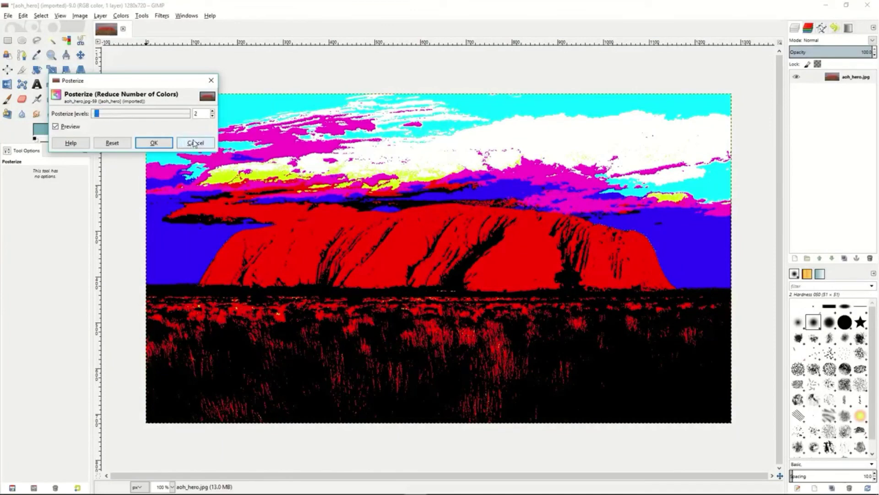
{"action": "left_click", "coordinate": [194, 143]}
Compare the Lightness, Luminosity and Average desaturation previews on the rock image, and discard them
{"action": "left_click", "coordinate": [121, 16]}
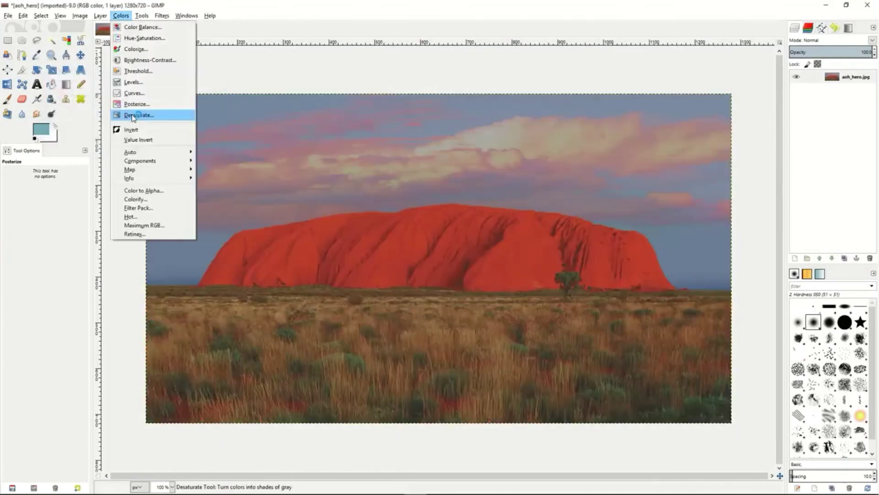
{"action": "left_click", "coordinate": [138, 112]}
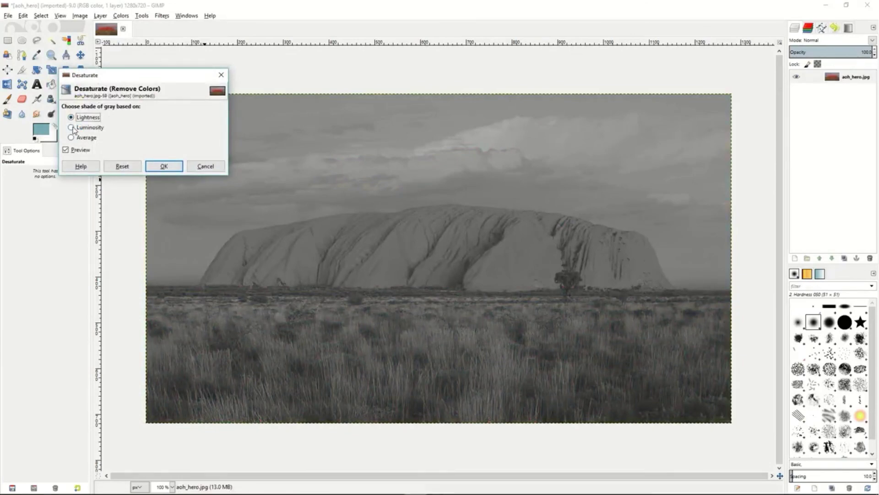
{"action": "left_click", "coordinate": [73, 129]}
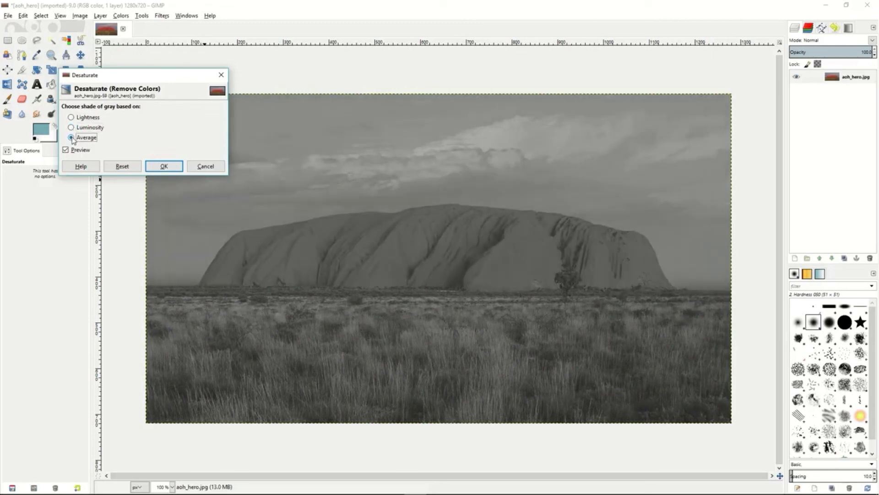
{"action": "left_click", "coordinate": [71, 128]}
{"action": "left_click", "coordinate": [71, 117]}
{"action": "left_click", "coordinate": [71, 127]}
{"action": "left_click", "coordinate": [202, 165]}
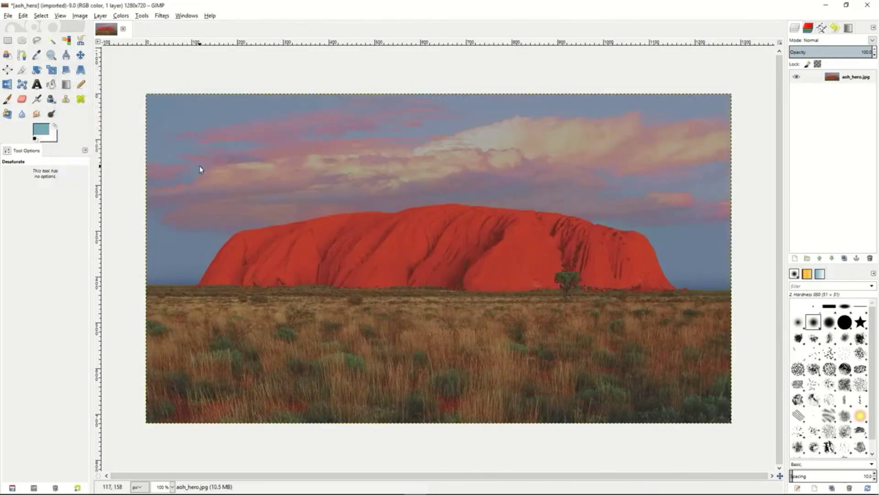
{"action": "left_click", "coordinate": [121, 16]}
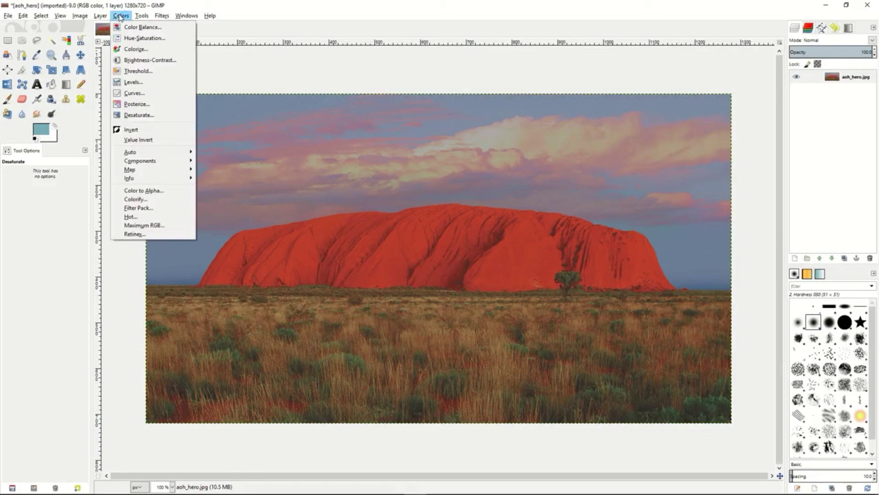
{"action": "left_click", "coordinate": [121, 16]}
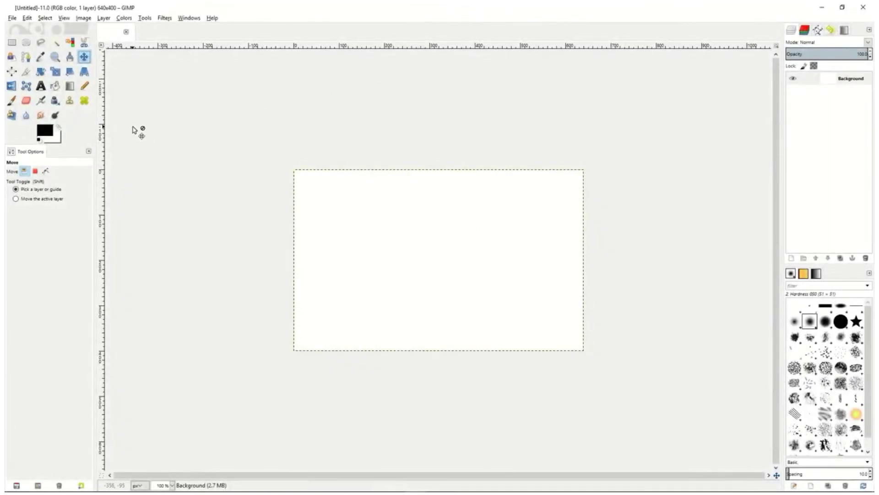
Draw an open polygonal path of four anchors on the blank canvas, outlining a rough rectangle about 205 by 95 px
{"action": "left_click", "coordinate": [26, 57]}
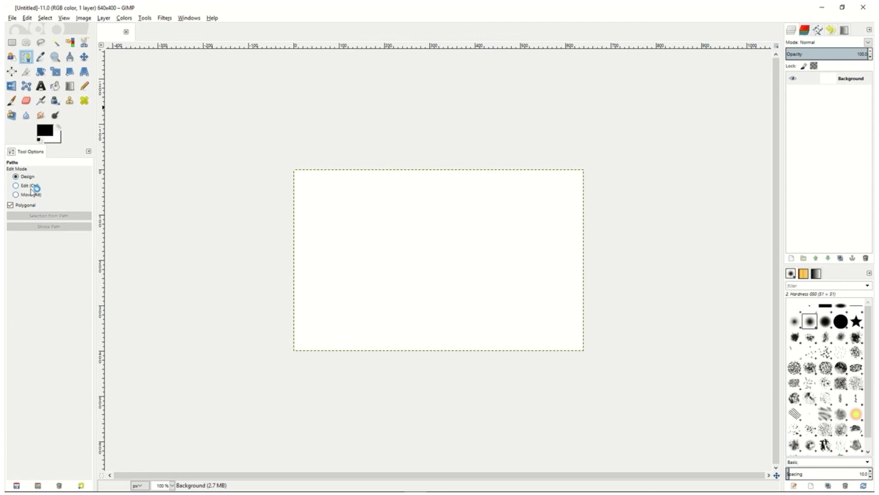
{"action": "left_click", "coordinate": [349, 212]}
{"action": "left_click", "coordinate": [443, 210]}
{"action": "left_click", "coordinate": [445, 251]}
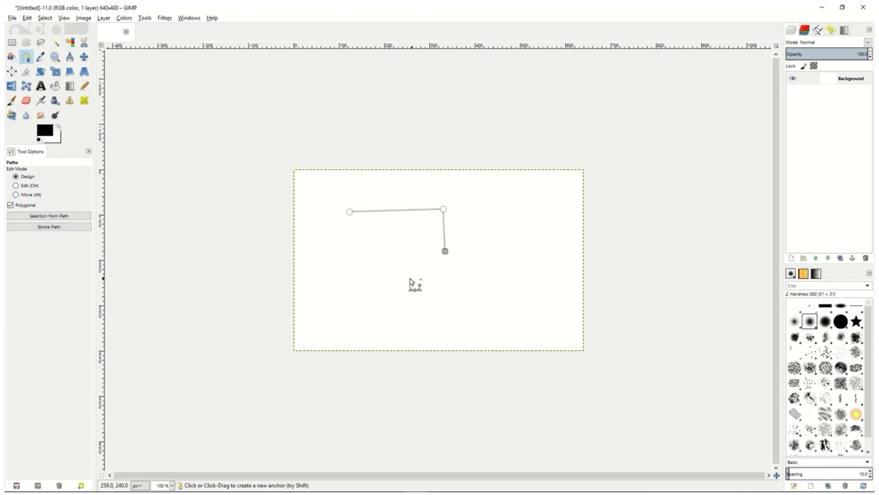
{"action": "left_click", "coordinate": [353, 255]}
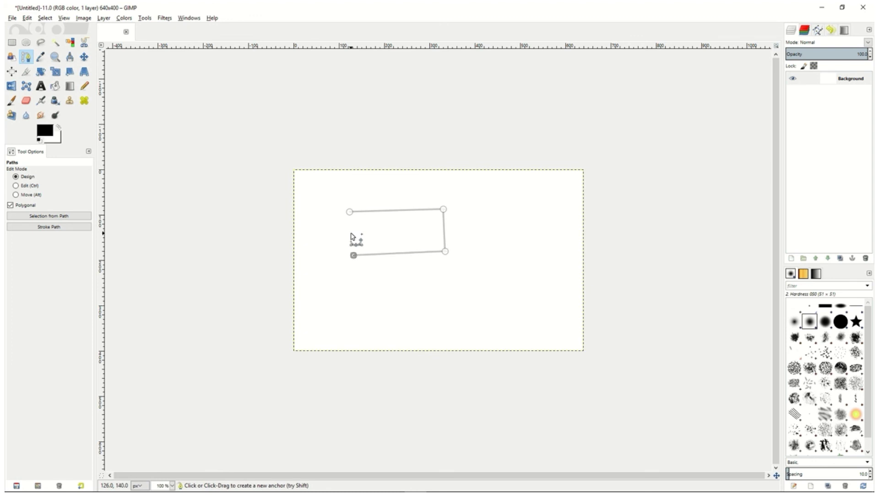
Close the path by joining its last anchor to the first in Edit mode, and move the whole path up and left
{"action": "left_click", "coordinate": [16, 186]}
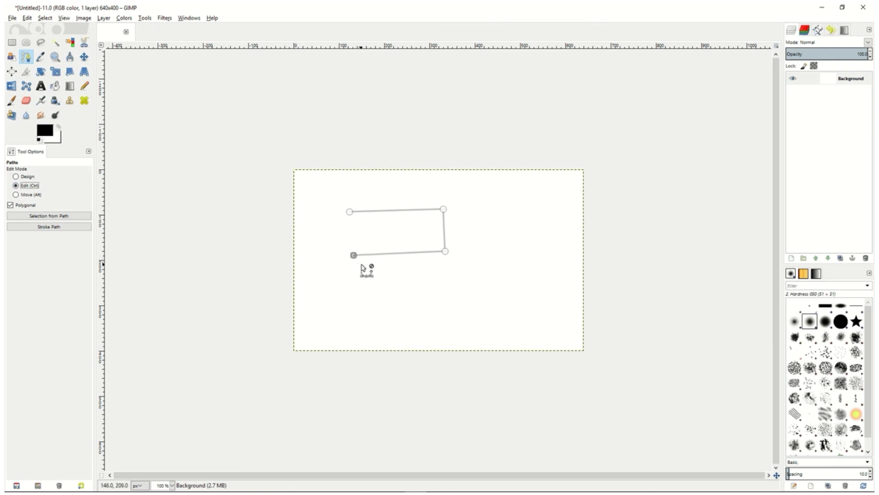
{"action": "left_click", "coordinate": [350, 213]}
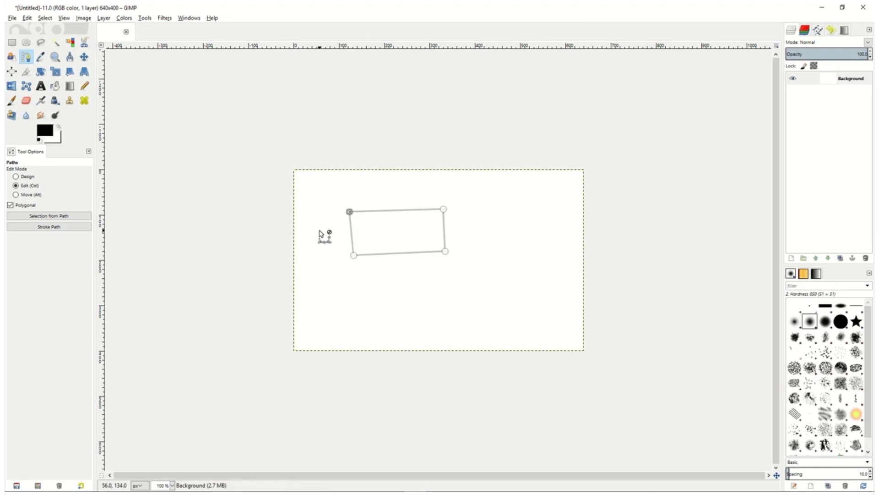
{"action": "left_click", "coordinate": [16, 194]}
{"action": "left_click_drag", "start_coordinate": [414, 244], "coordinate": [358, 229]}
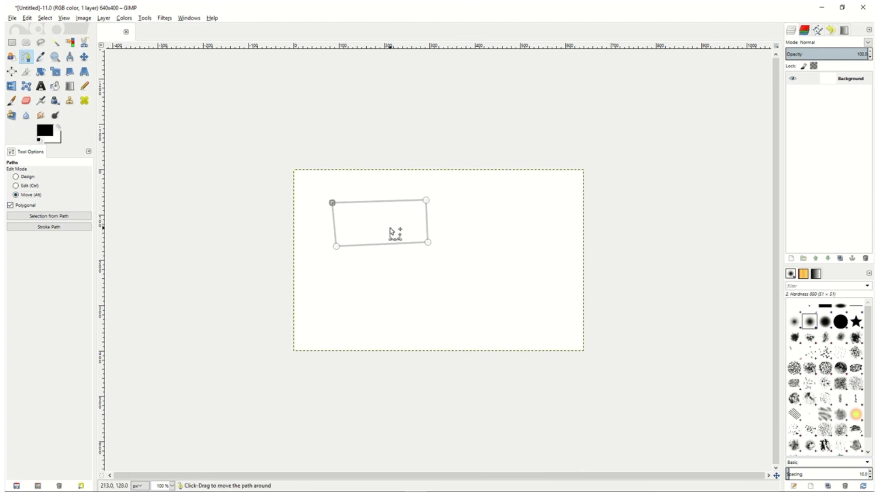
Create a selection from the rectangular path and stroke the path with a 6 px solid color line
{"action": "left_click", "coordinate": [46, 216]}
{"action": "left_click", "coordinate": [51, 227]}
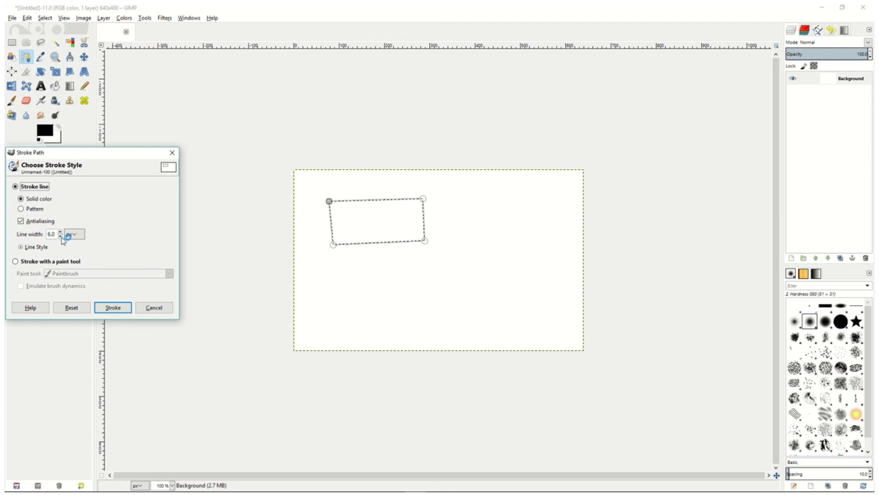
{"action": "left_click", "coordinate": [111, 308]}
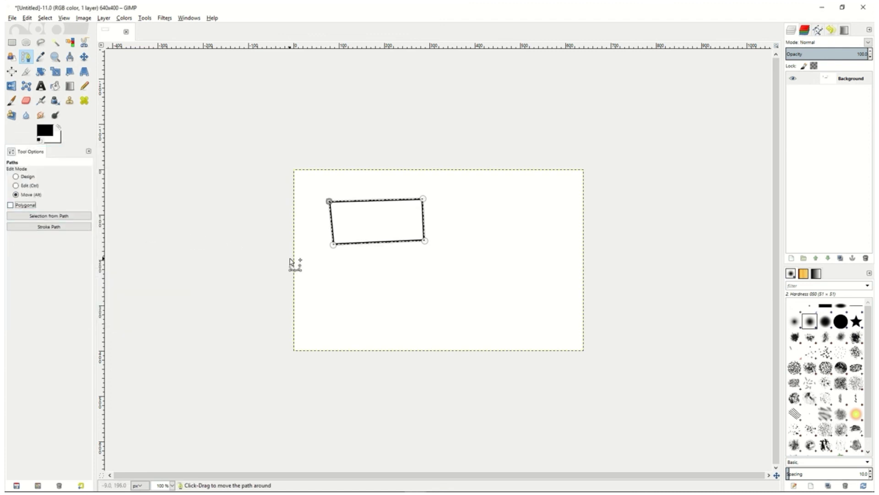
Draw a curved, non-polygonal path of six anchors below the stroked rectangle in Design mode, and set the path tool to Edit mode
{"action": "left_click", "coordinate": [16, 177]}
{"action": "left_click_drag", "start_coordinate": [344, 276], "coordinate": [417, 276]}
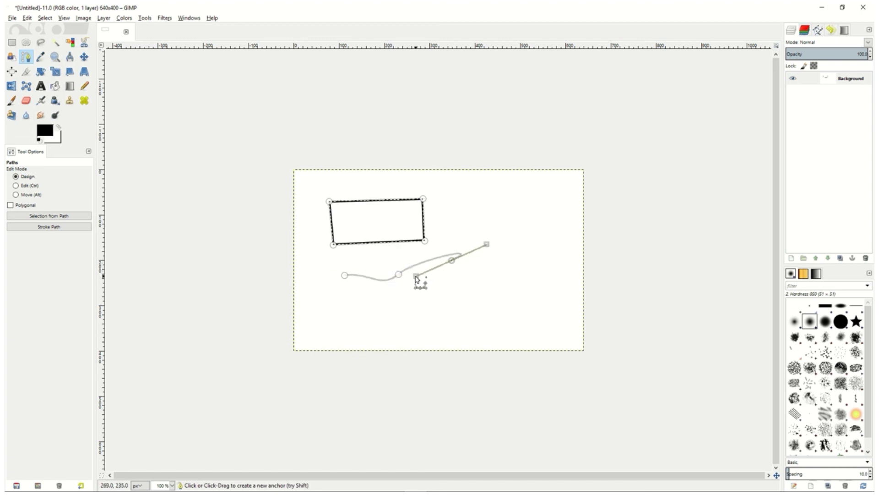
{"action": "left_click_drag", "start_coordinate": [472, 301], "coordinate": [454, 301]}
{"action": "left_click_drag", "start_coordinate": [401, 312], "coordinate": [428, 322]}
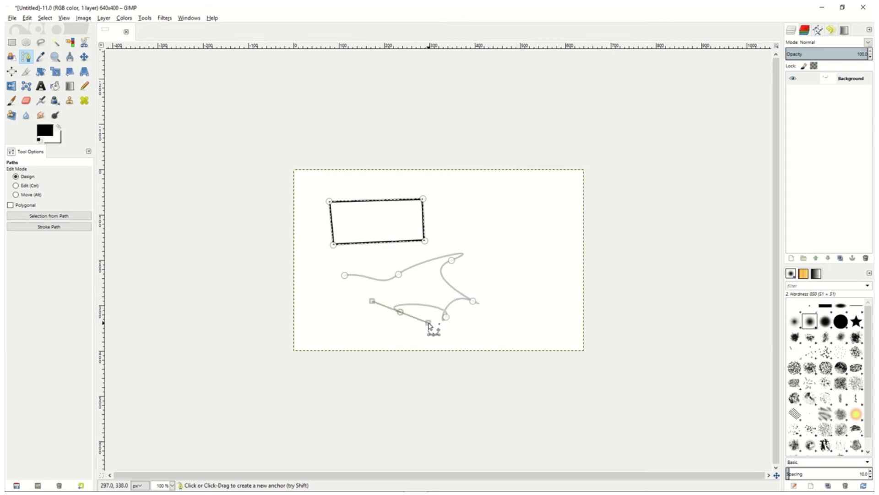
{"action": "left_click", "coordinate": [18, 187]}
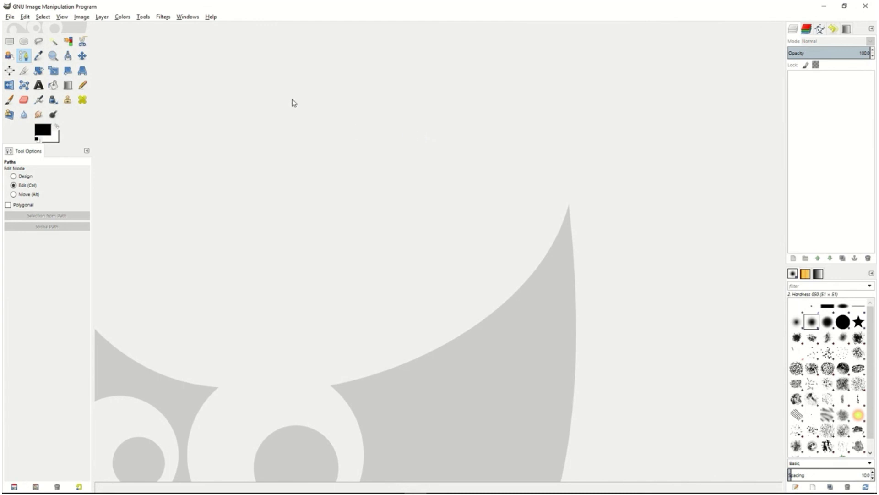
{"action": "left_click", "coordinate": [164, 17]}
{"action": "mouse_move", "coordinate": [183, 72]}
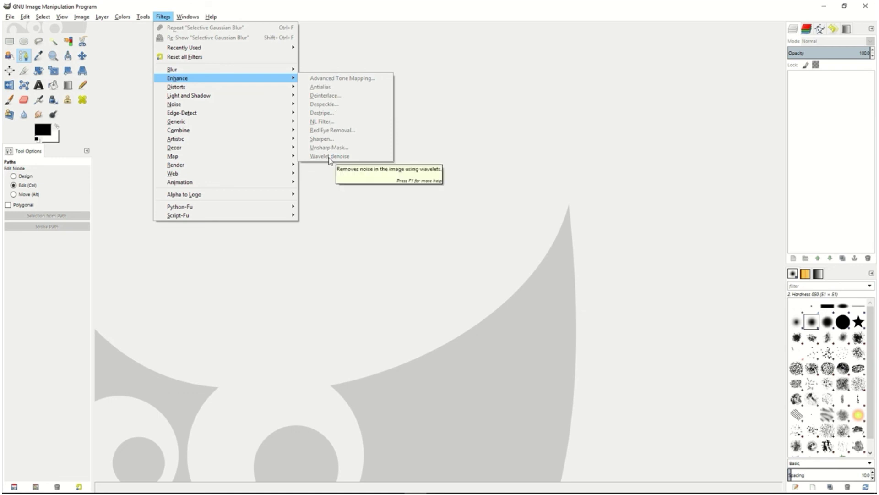
{"action": "left_click", "coordinate": [428, 132]}
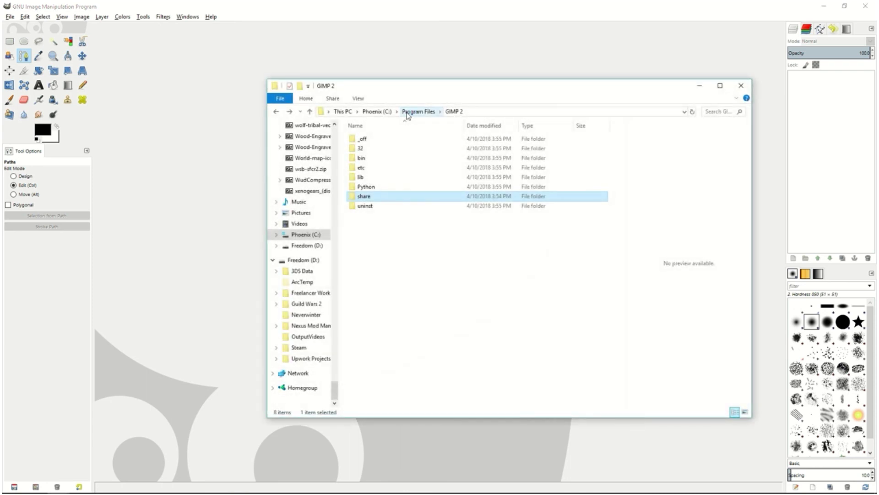
Open the plug-ins folder under Program Files\GIMP 2\lib\gimp\2.0 and locate the wavelet-denoise.exe plug-in
{"action": "left_click", "coordinate": [409, 114]}
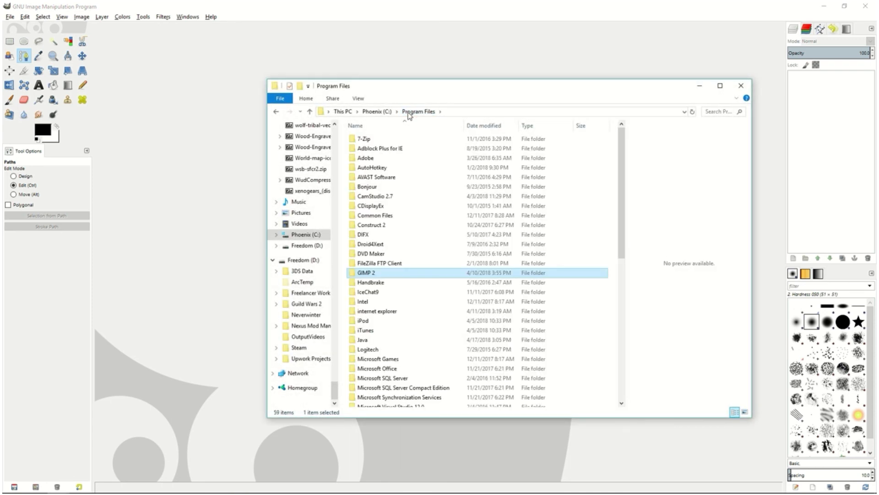
{"action": "double_click", "coordinate": [369, 274]}
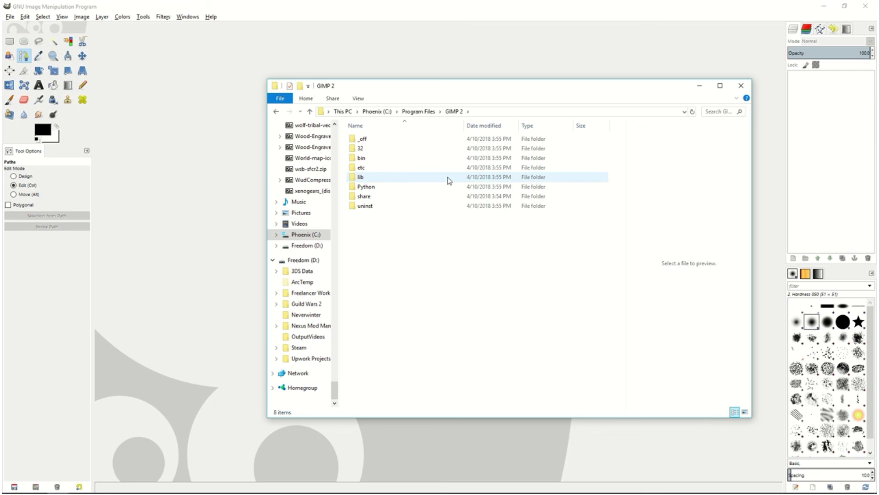
{"action": "left_click", "coordinate": [372, 158]}
{"action": "double_click", "coordinate": [367, 178]}
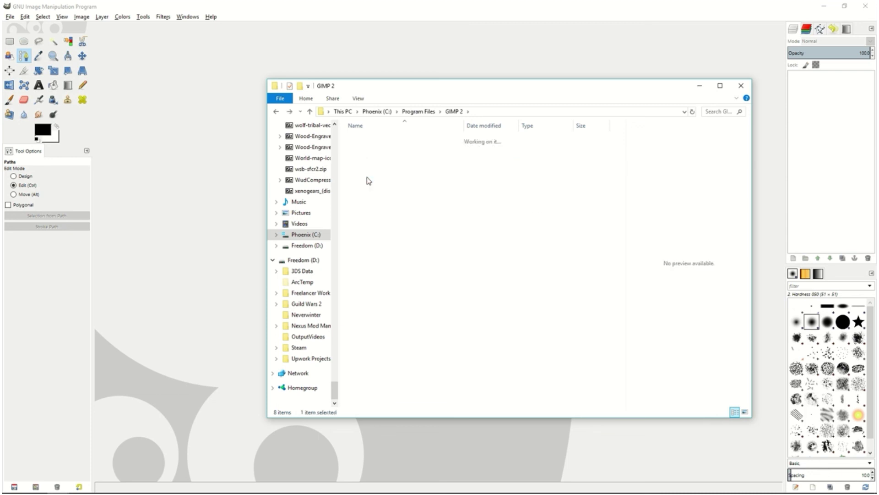
{"action": "double_click", "coordinate": [376, 170]}
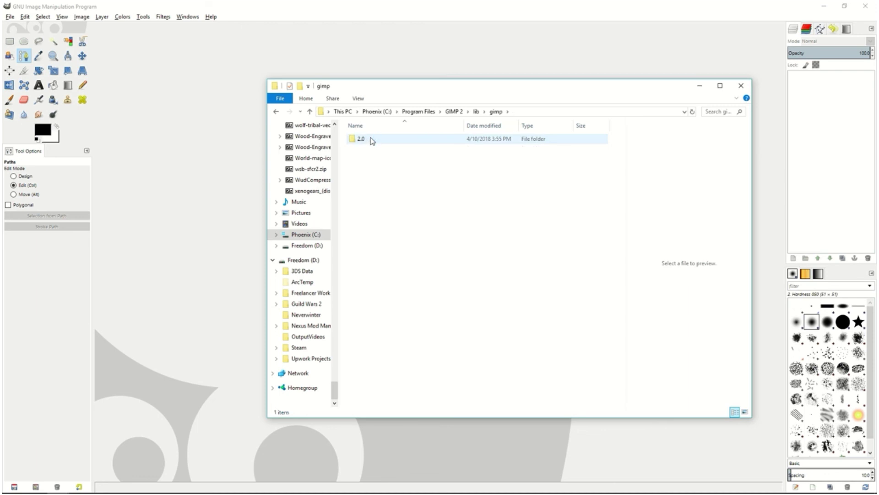
{"action": "double_click", "coordinate": [372, 140]}
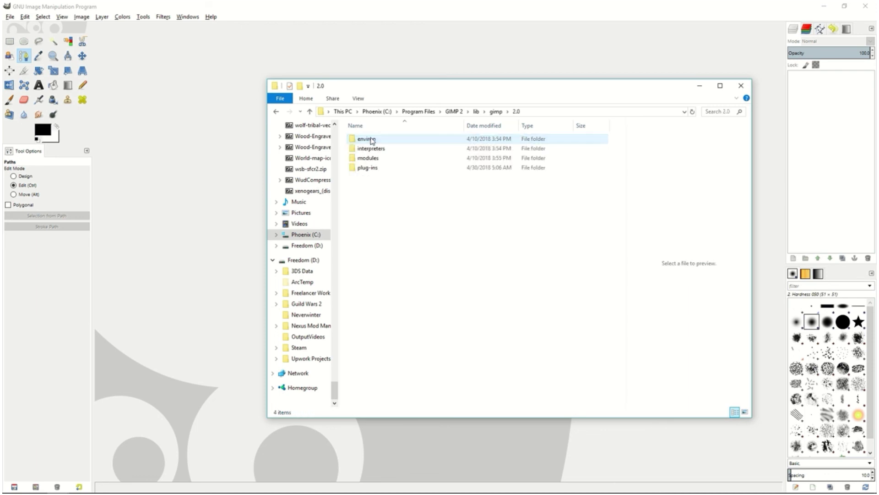
{"action": "double_click", "coordinate": [370, 169]}
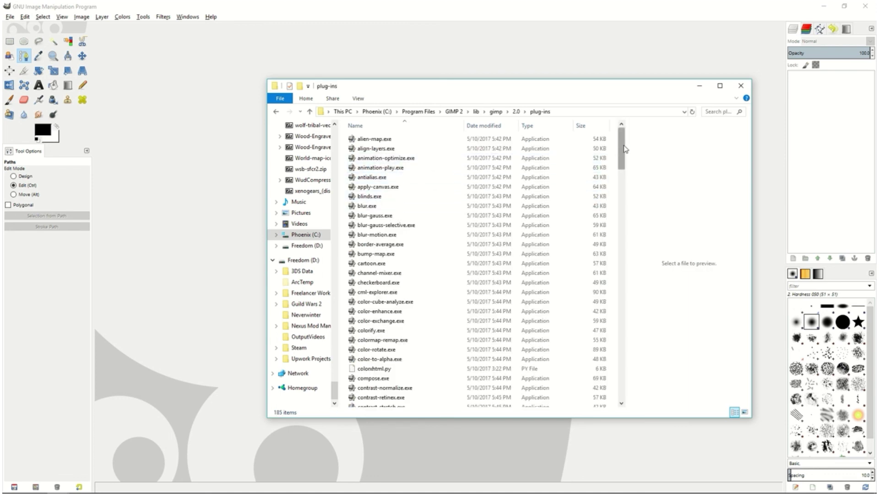
{"action": "left_click_drag", "start_coordinate": [626, 149], "coordinate": [620, 378]}
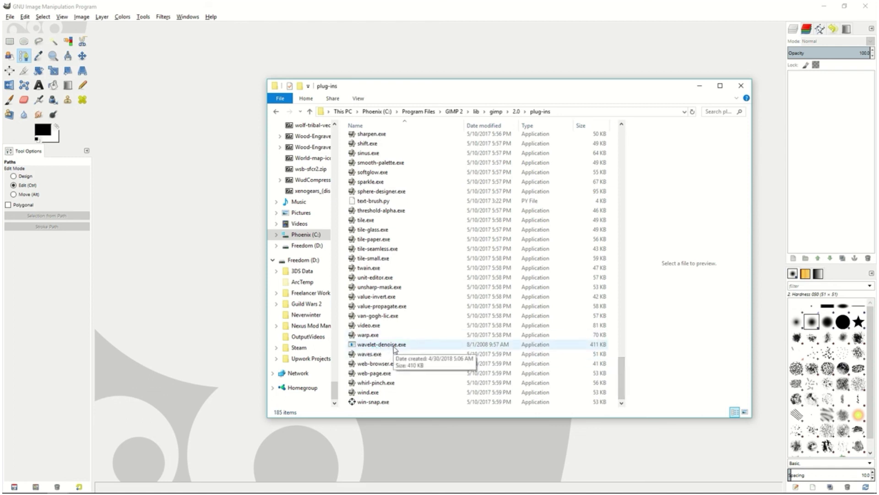
Return to the GIMP 2 program folder and open its share\gimp\2.0\scripts folder
{"action": "key", "text": "BackSpace"}
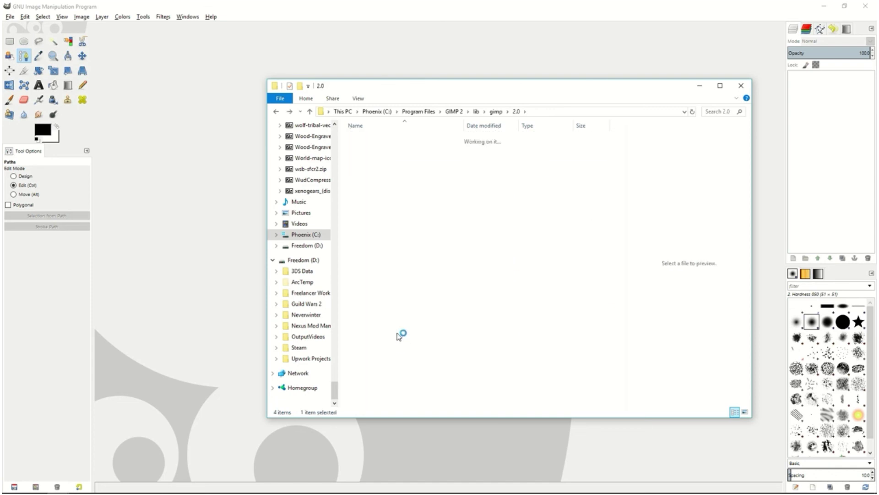
{"action": "key", "text": "BackSpace"}
{"action": "key", "text": "BackSpace"}
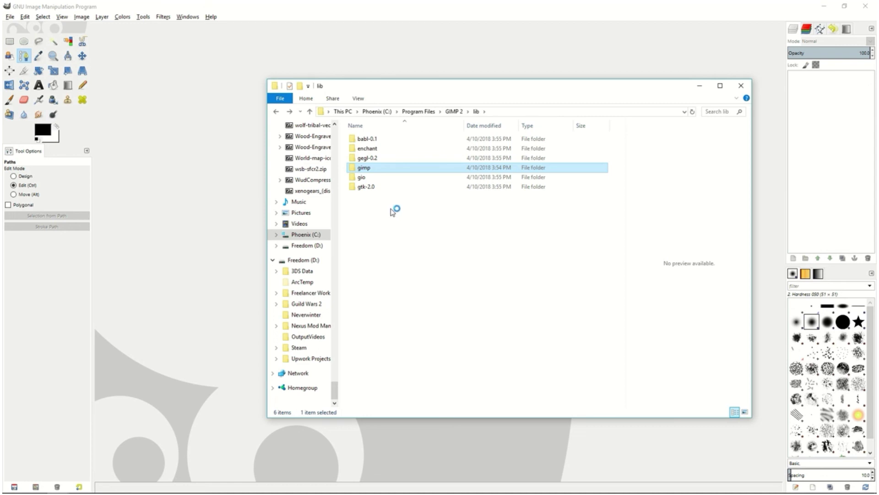
{"action": "key", "text": "BackSpace"}
{"action": "double_click", "coordinate": [371, 196]}
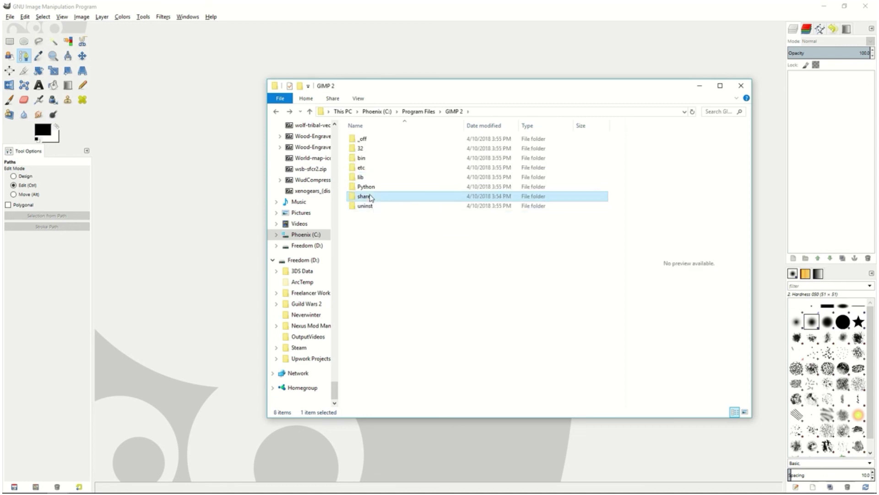
{"action": "double_click", "coordinate": [369, 150]}
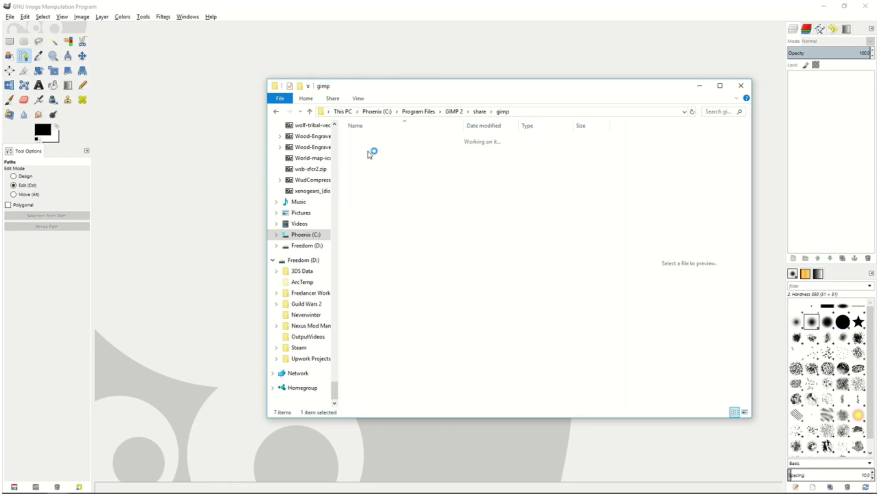
{"action": "double_click", "coordinate": [371, 140]}
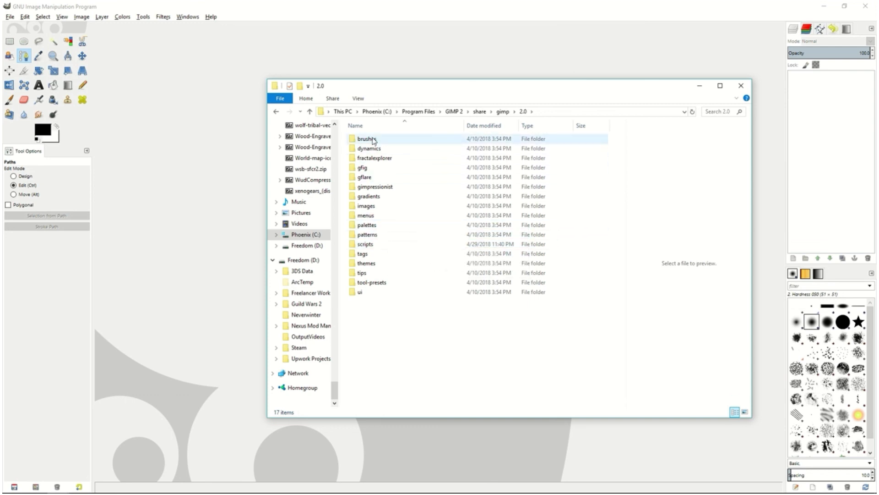
{"action": "mouse_move", "coordinate": [374, 141]}
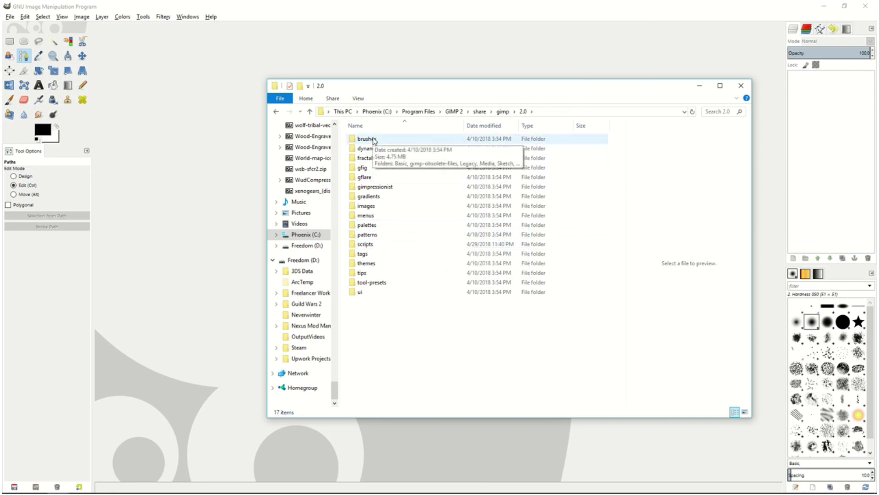
{"action": "double_click", "coordinate": [372, 244]}
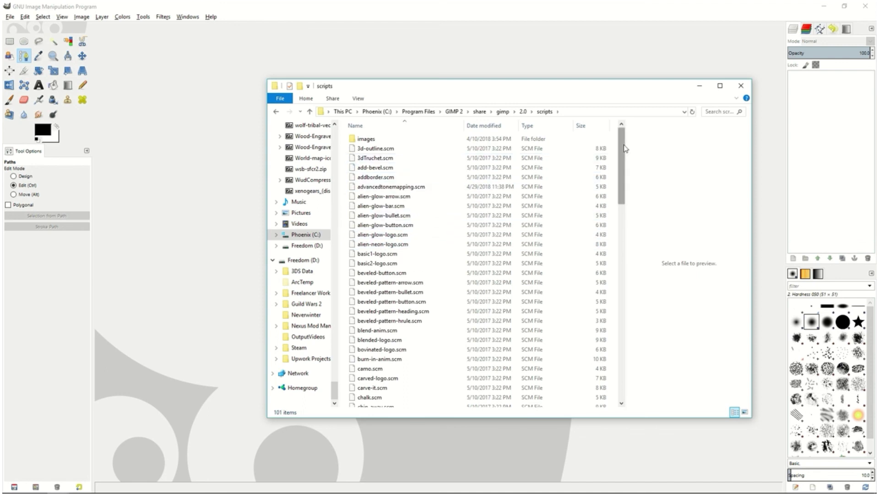
Try to delete the advancedtonemapping.scm script from the scripts folder
{"action": "mouse_move", "coordinate": [624, 145]}
{"action": "left_mouse_down"}
{"action": "mouse_move", "coordinate": [626, 158]}
{"action": "mouse_move", "coordinate": [621, 145]}
{"action": "left_mouse_up"}
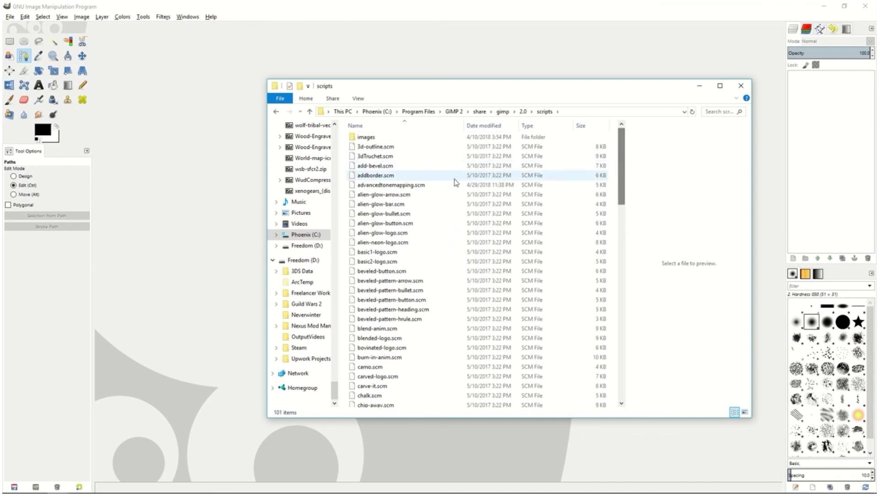
{"action": "left_click", "coordinate": [418, 187]}
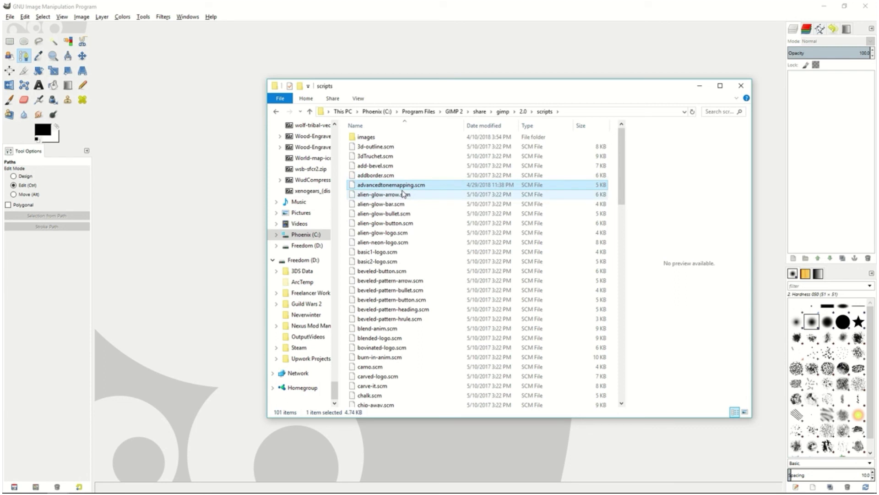
{"action": "key", "text": "Delete"}
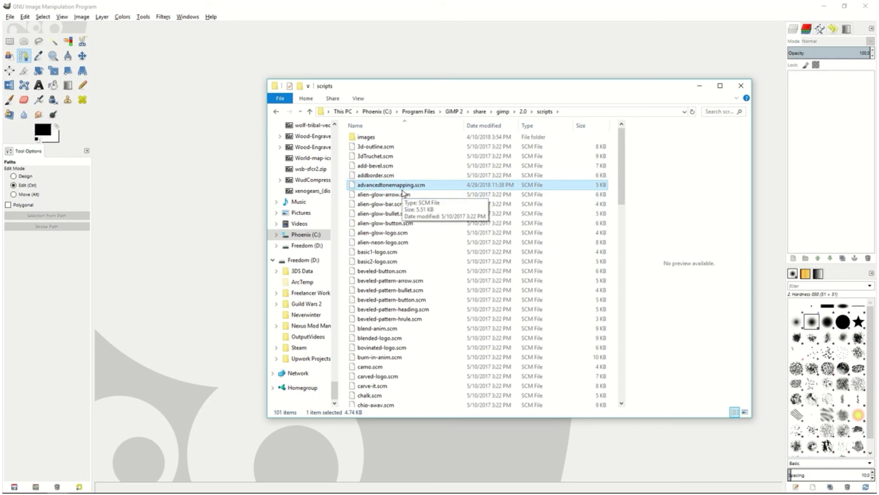